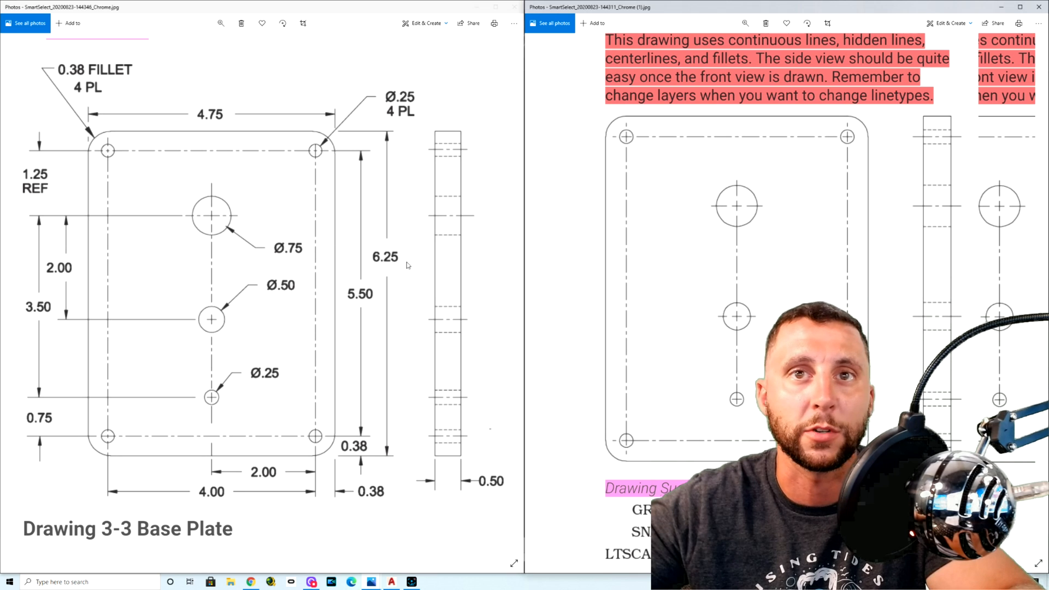
Step: Examine the base plate views with the drawing suggestions, and open the reference notes about dimensions and snap points
{"action": "left_click_drag", "start_coordinate": [746, 8], "coordinate": [473, 59]}
{"action": "left_click_drag", "start_coordinate": [745, 151], "coordinate": [882, 247]}
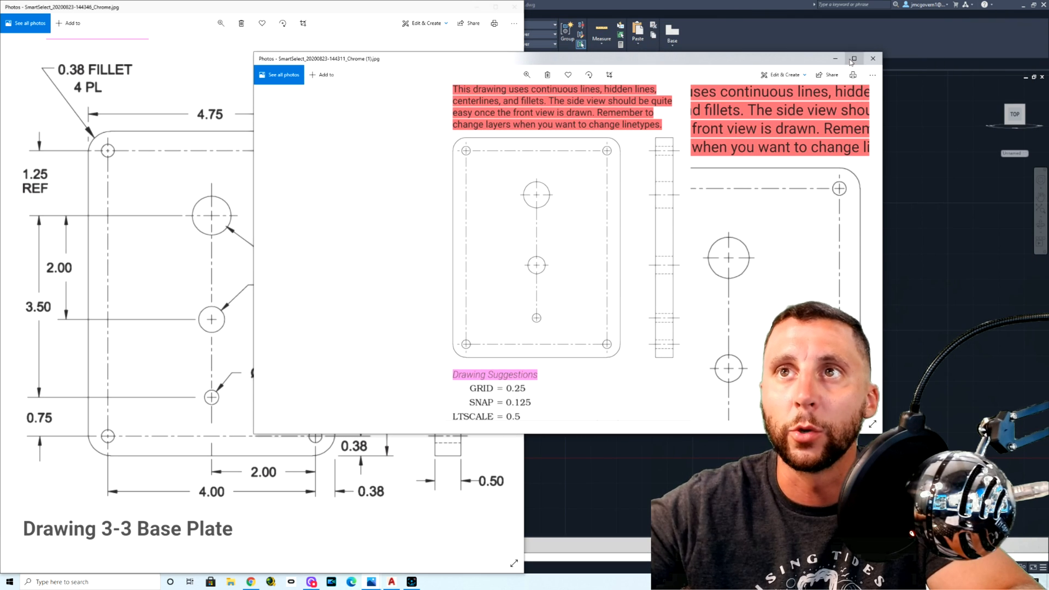
{"action": "left_click", "coordinate": [854, 58]}
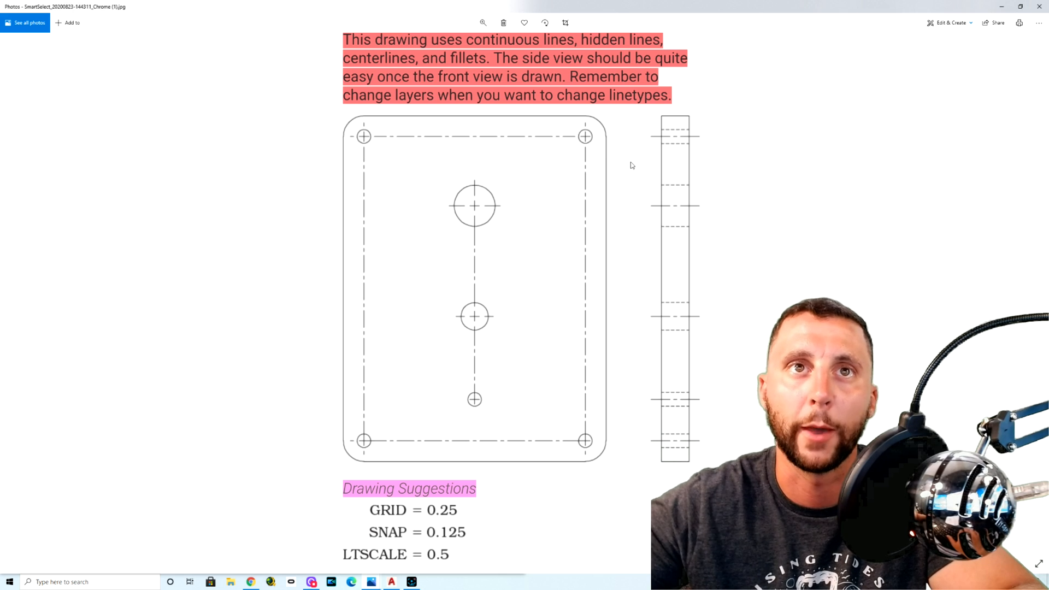
{"action": "double_click", "coordinate": [524, 7]}
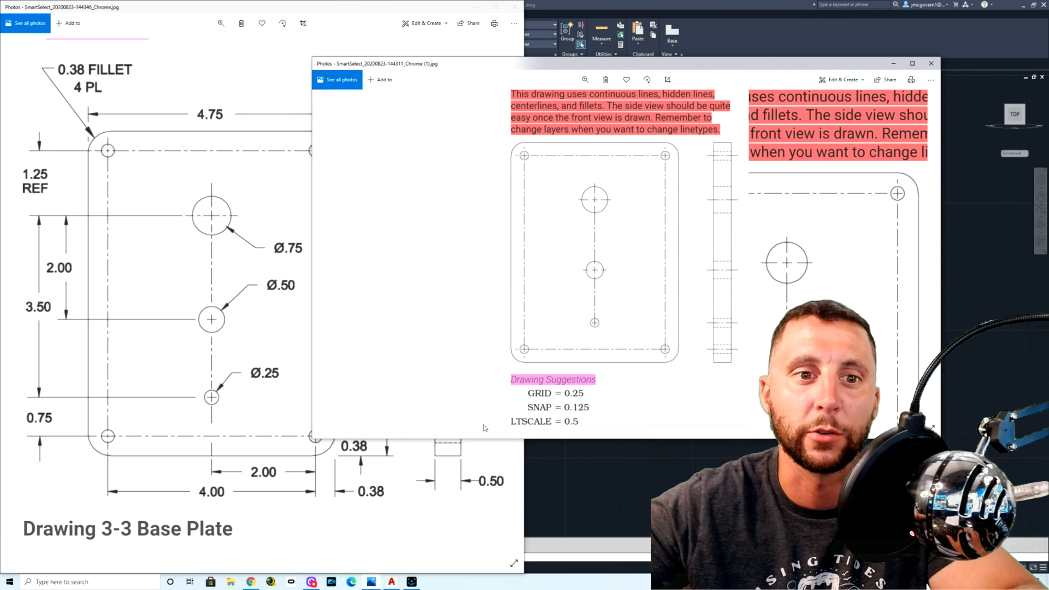
{"action": "mouse_move", "coordinate": [370, 582]}
{"action": "left_click", "coordinate": [320, 551]}
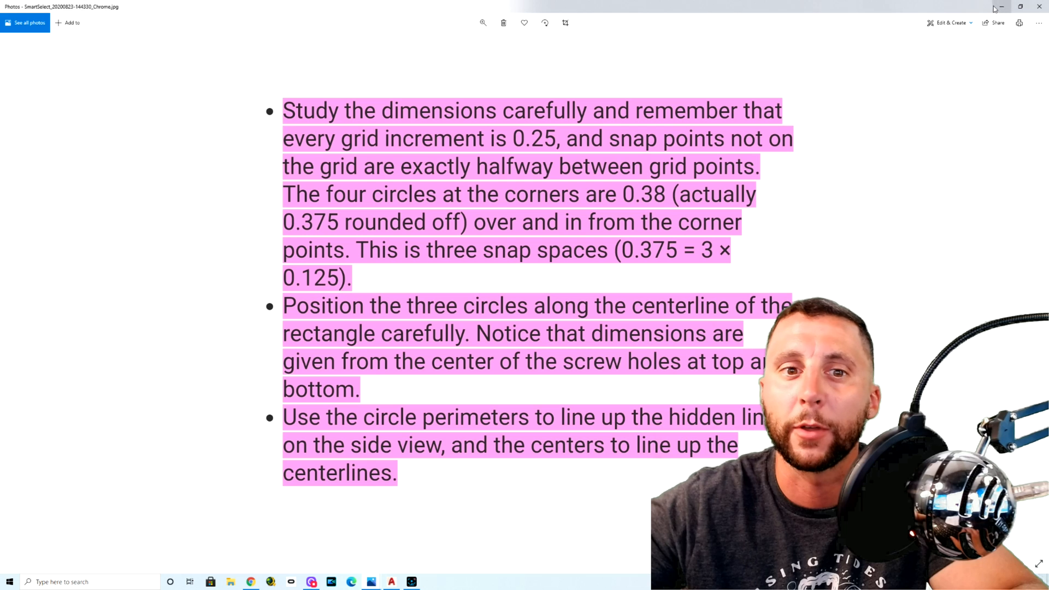
Step: Switch to AutoCAD and set the grid spacing to 1 to see how the grid changes
{"action": "left_click", "coordinate": [392, 582]}
{"action": "left_click", "coordinate": [520, 229]}
{"action": "left_click", "coordinate": [469, 272]}
{"action": "key", "text": "Escape"}
{"action": "type", "text": "grid"}
{"action": "key", "text": "Return"}
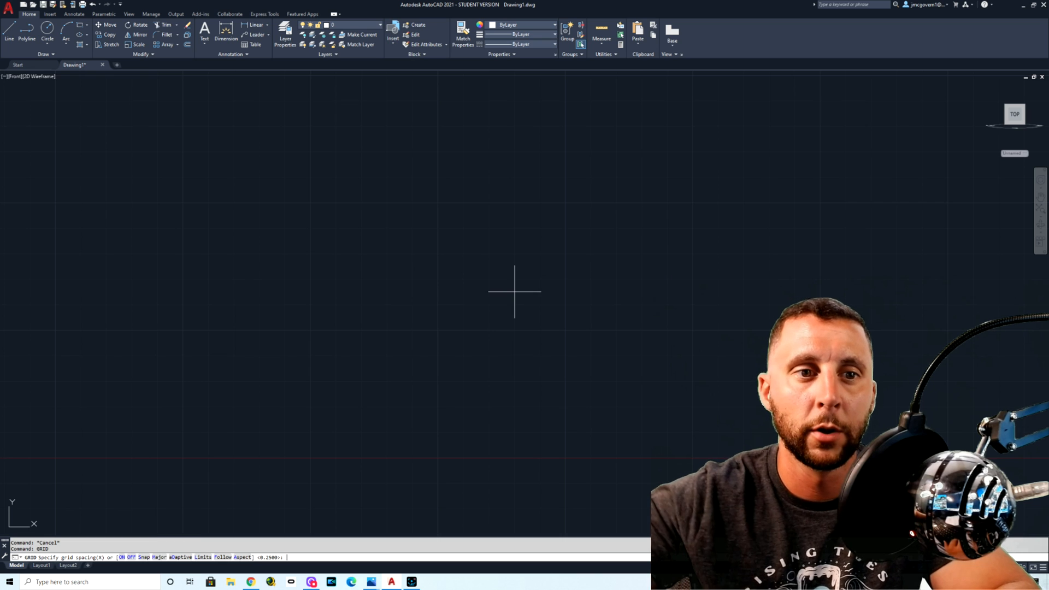
{"action": "type", "text": ".25"}
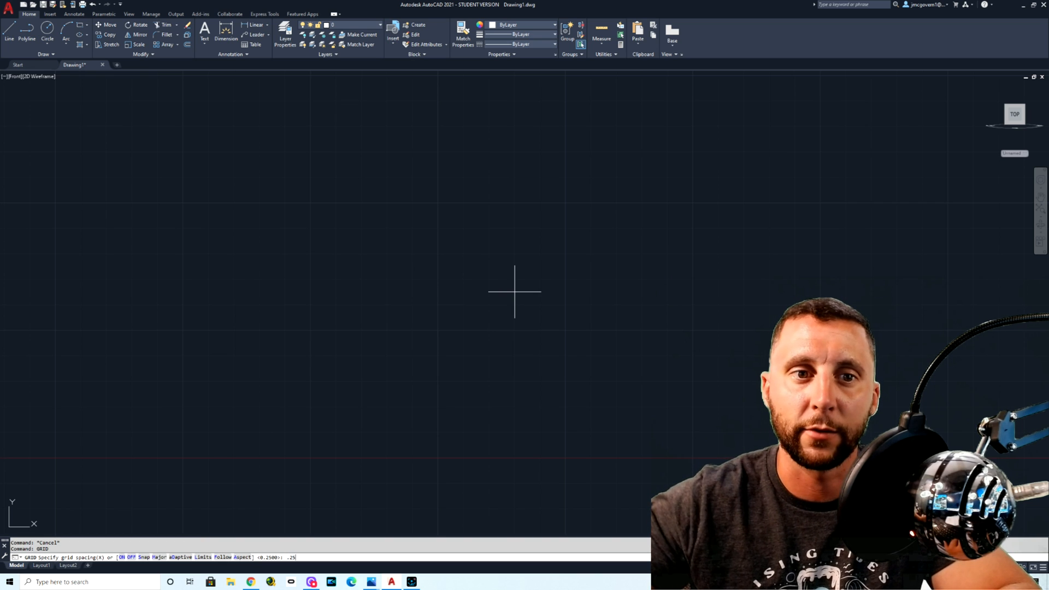
{"action": "key", "text": "BackSpace"}
{"action": "key", "text": "BackSpace"}
{"action": "key", "text": "BackSpace"}
{"action": "type", "text": "1"}
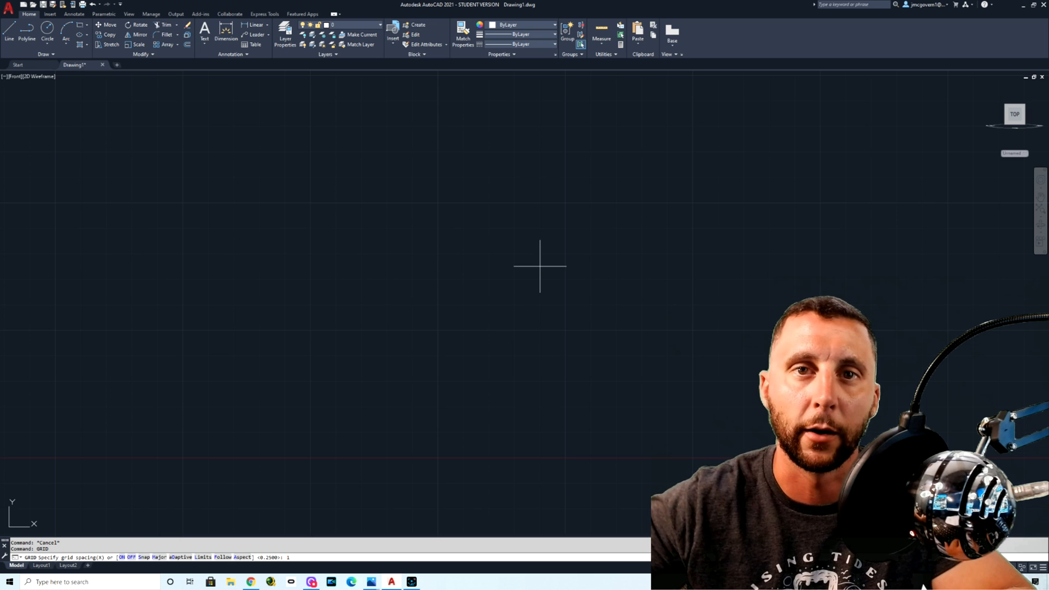
{"action": "key", "text": "Return"}
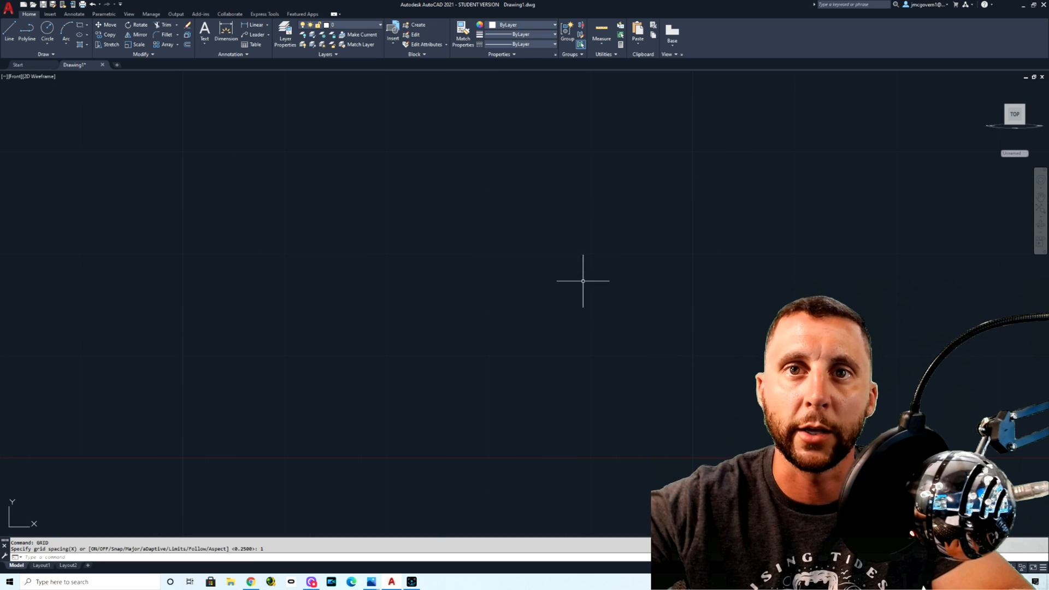
{"action": "scroll", "coordinate": [476, 276], "scroll_direction": "down", "scroll_amount": 5}
{"action": "scroll", "coordinate": [482, 280], "scroll_direction": "up", "scroll_amount": 5}
{"action": "scroll", "coordinate": [482, 279], "scroll_direction": "down", "scroll_amount": 2}
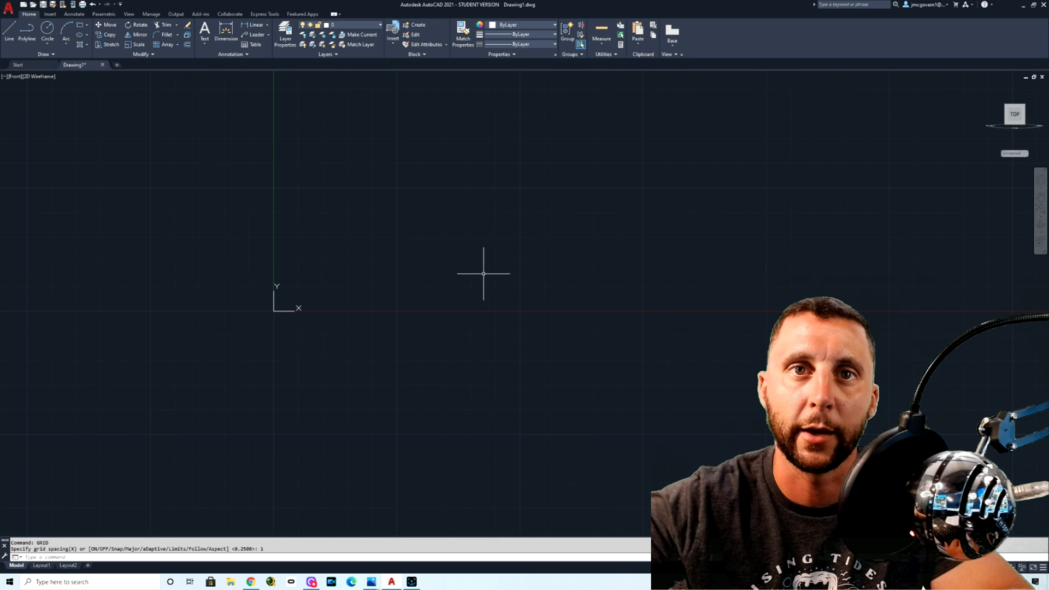
Step: Set the grid spacing to 0.25
{"action": "key", "text": "Escape"}
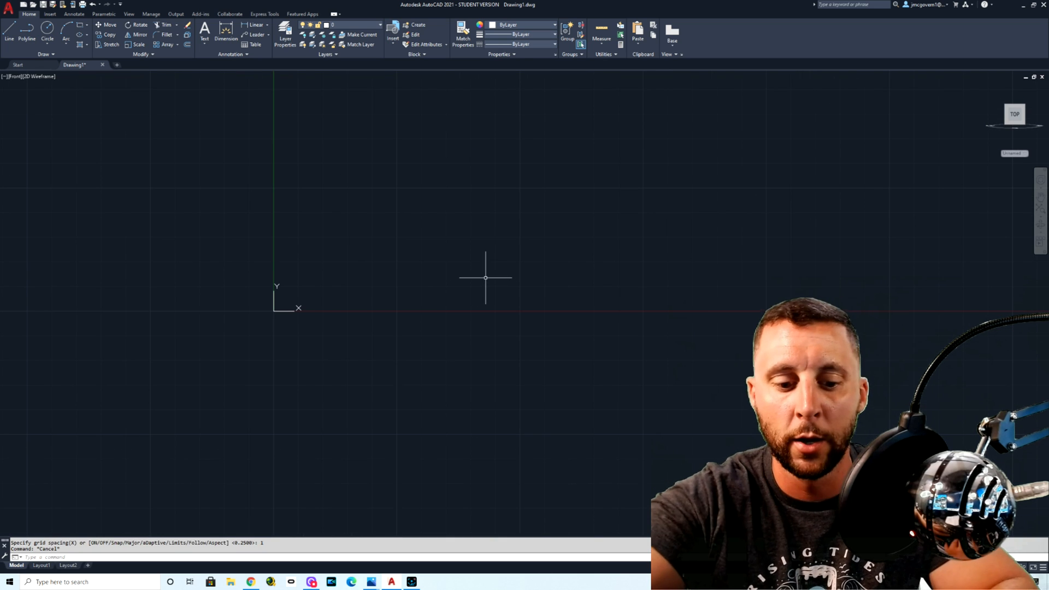
{"action": "key", "text": "Return"}
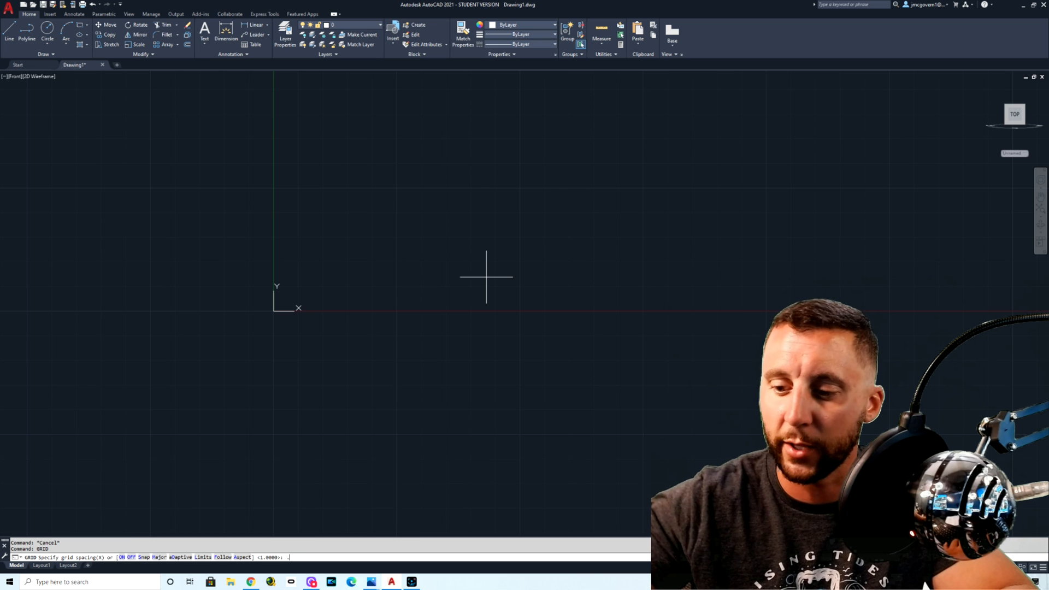
{"action": "key", "text": "Return"}
{"action": "scroll", "coordinate": [470, 284], "scroll_direction": "up", "scroll_amount": 5}
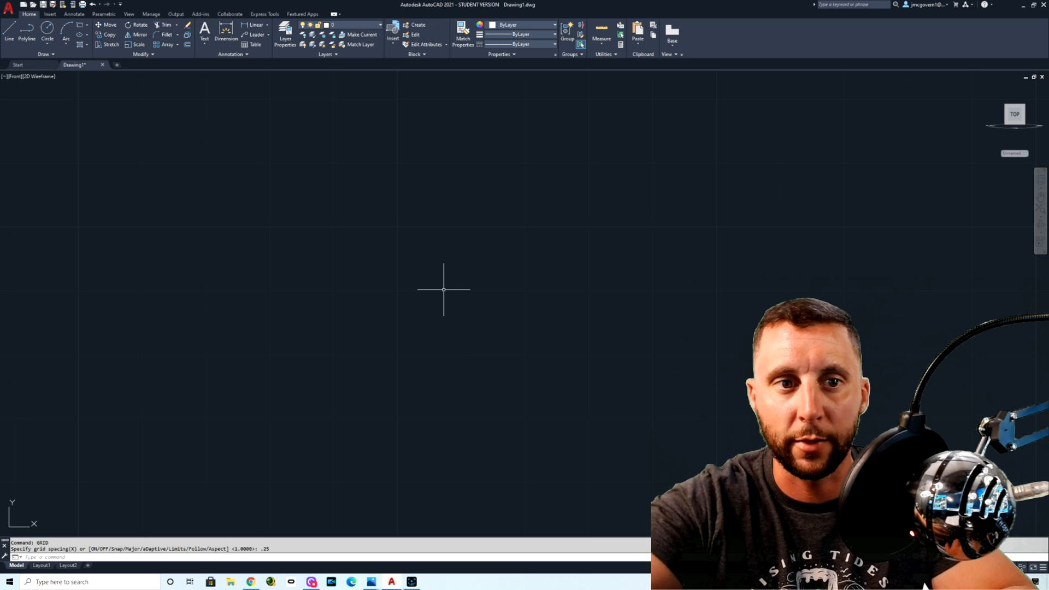
Step: Check the reference notes and drawing suggestions in Photos for the snap value, and return to AutoCAD
{"action": "key", "text": "alt+Tab"}
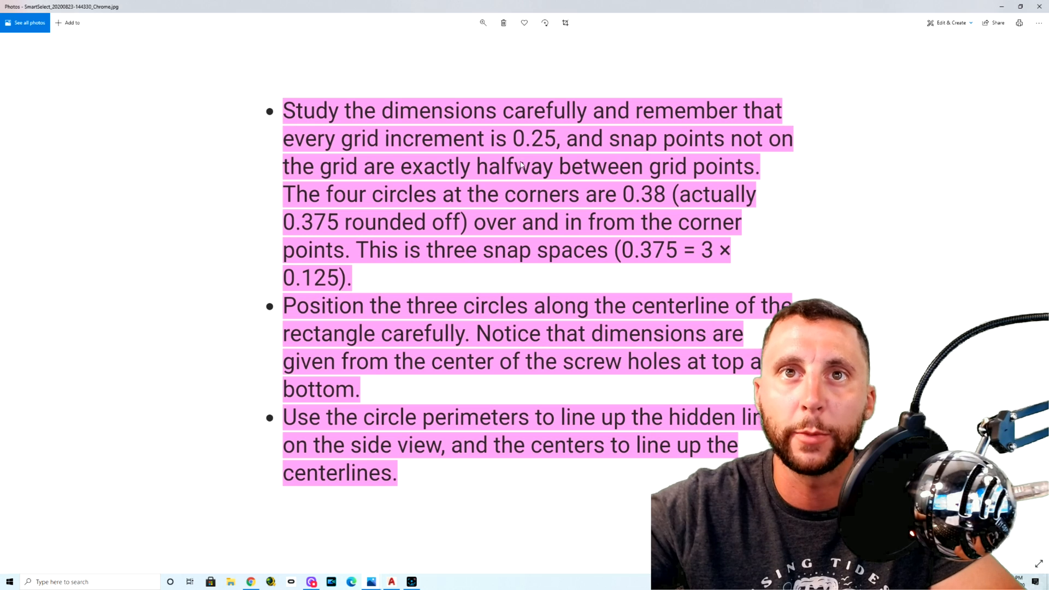
{"action": "left_click", "coordinate": [1001, 7]}
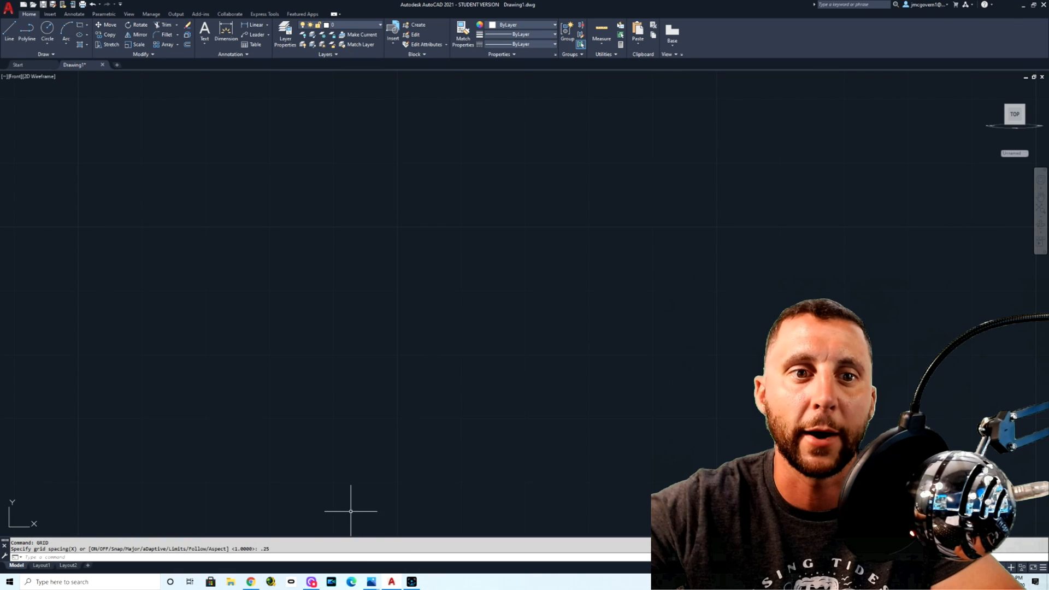
{"action": "mouse_move", "coordinate": [372, 582]}
{"action": "left_click", "coordinate": [370, 550]}
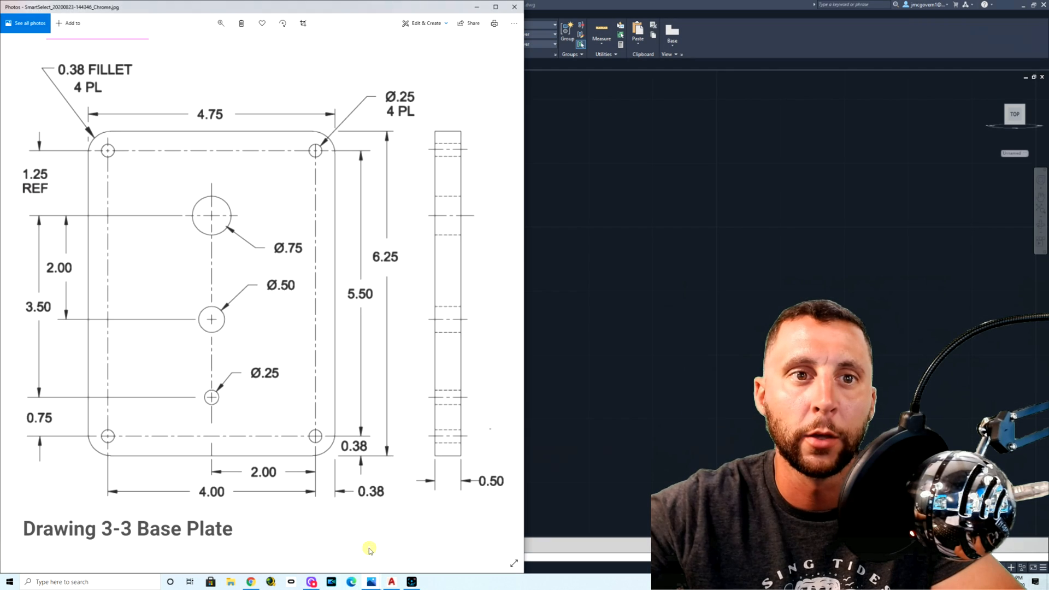
{"action": "left_click", "coordinate": [425, 545]}
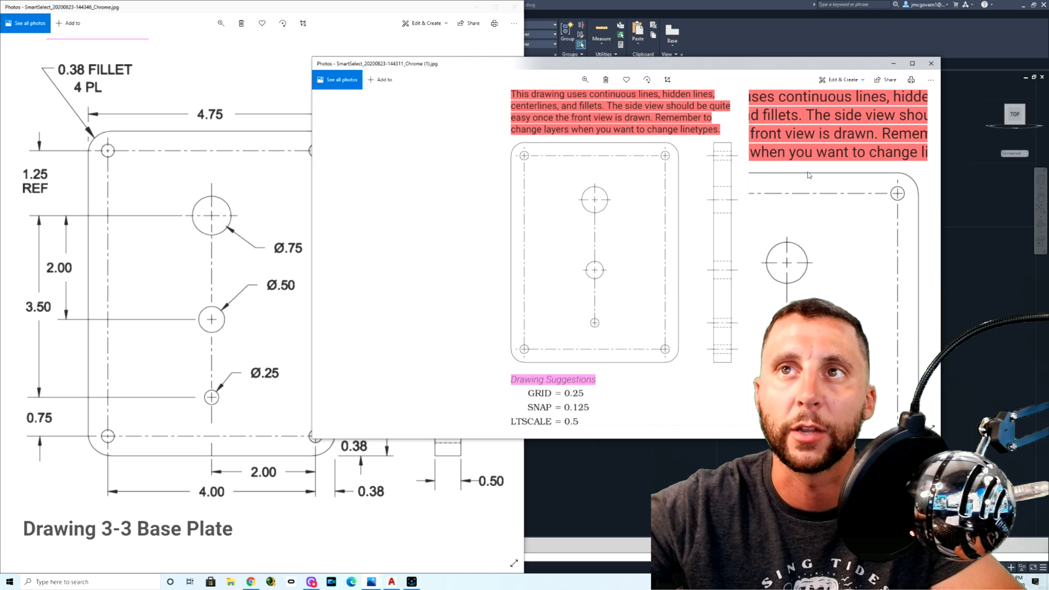
{"action": "left_click", "coordinate": [894, 63]}
{"action": "left_click", "coordinate": [475, 6]}
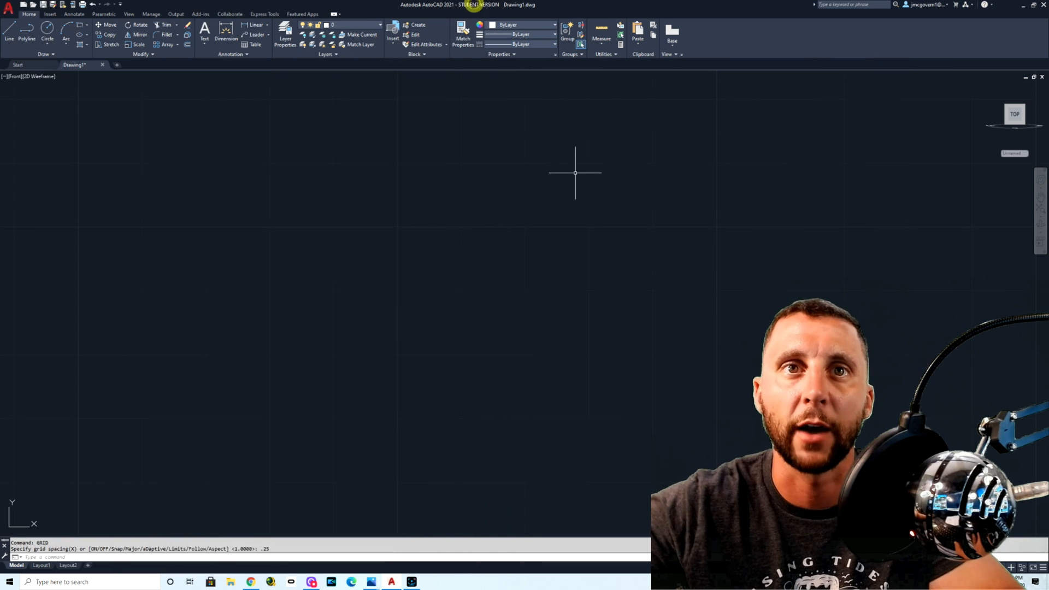
Step: Set the snap spacing to 0.125 and try out the cursor snapping with the Line command
{"action": "type", "text": "SNAP"}
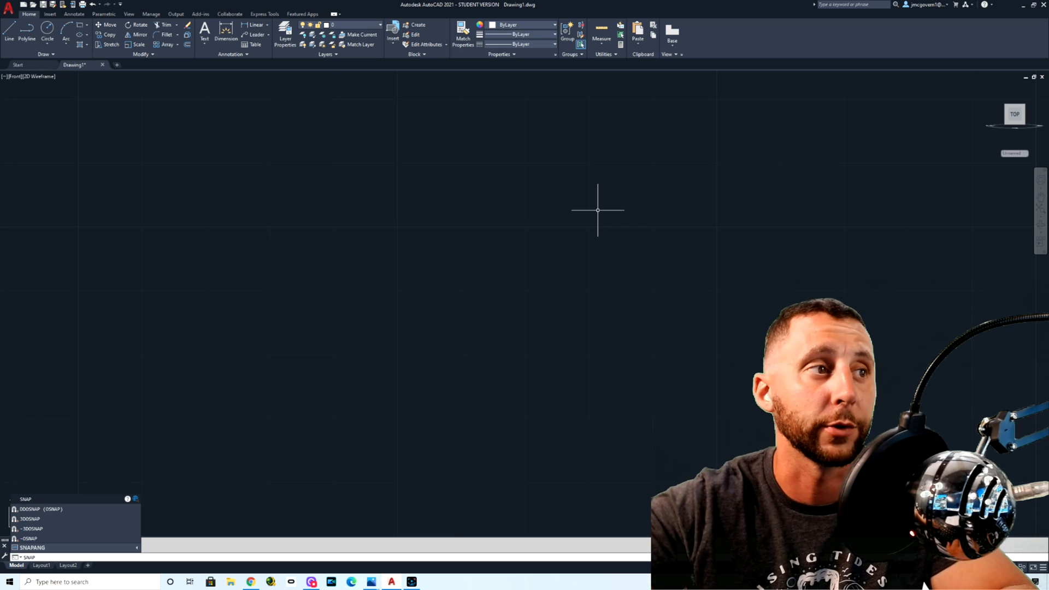
{"action": "key", "text": "Return"}
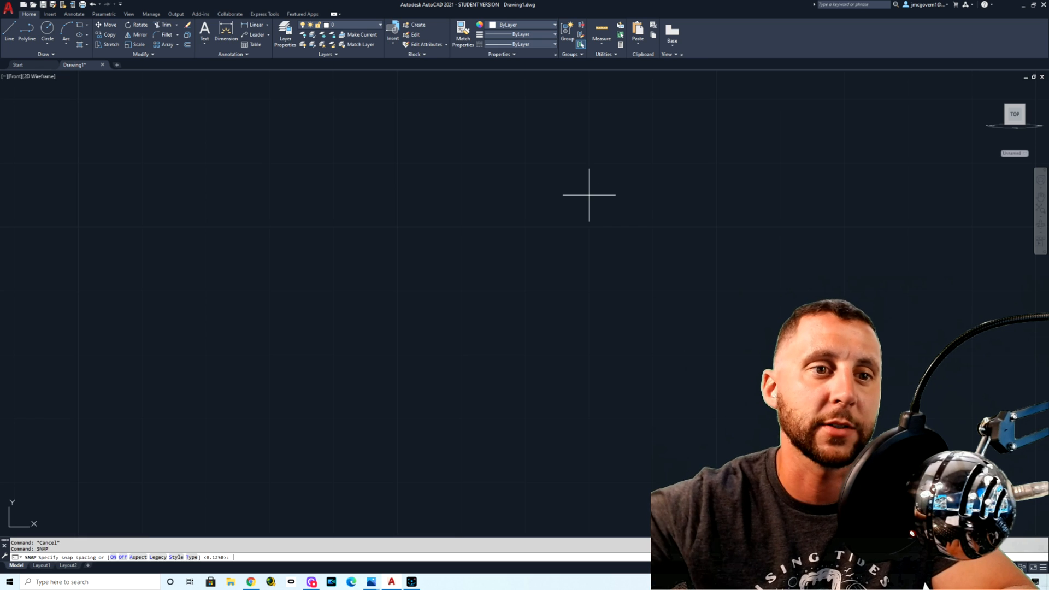
{"action": "type", "text": ".125"}
{"action": "key", "text": "Return"}
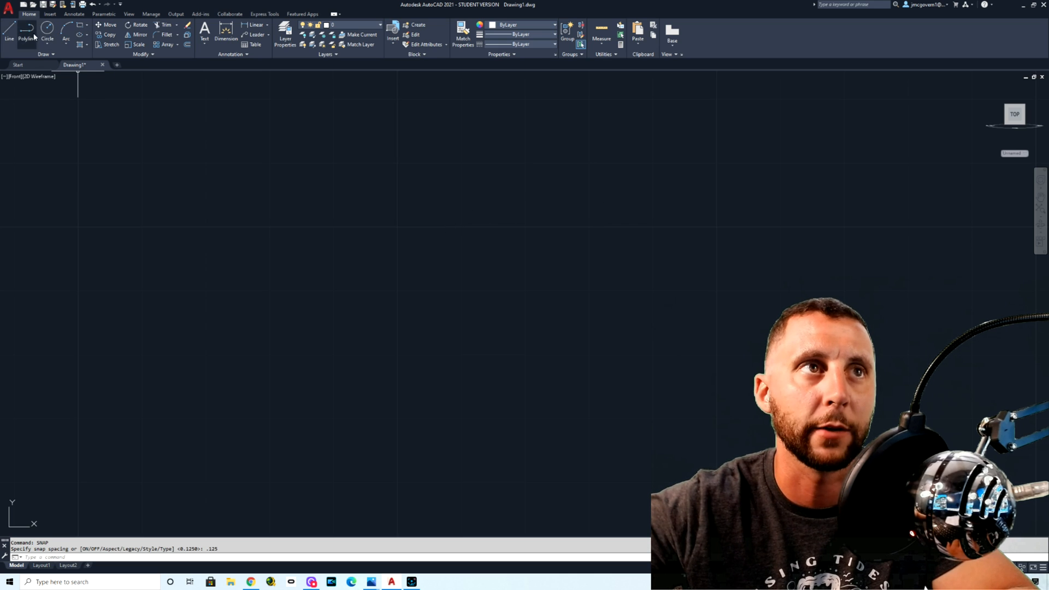
{"action": "left_click", "coordinate": [10, 34]}
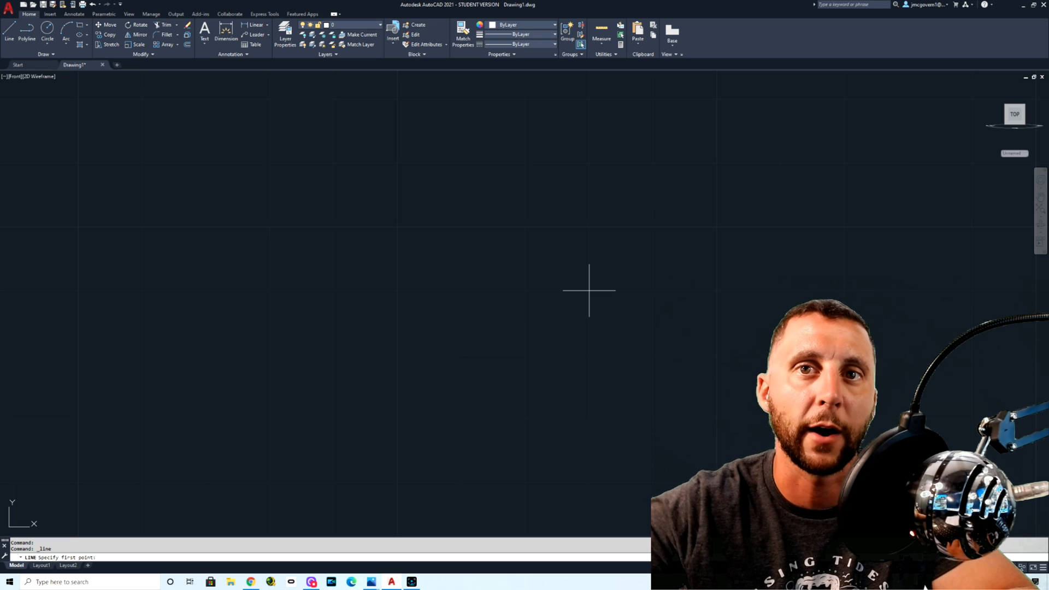
{"action": "key", "text": "Escape"}
{"action": "key", "text": "Escape"}
Step: Set the snap spacing to 1 and try out the coarser cursor snapping with the Line command
{"action": "type", "text": "snap"}
{"action": "key", "text": "Return"}
{"action": "key", "text": "Escape"}
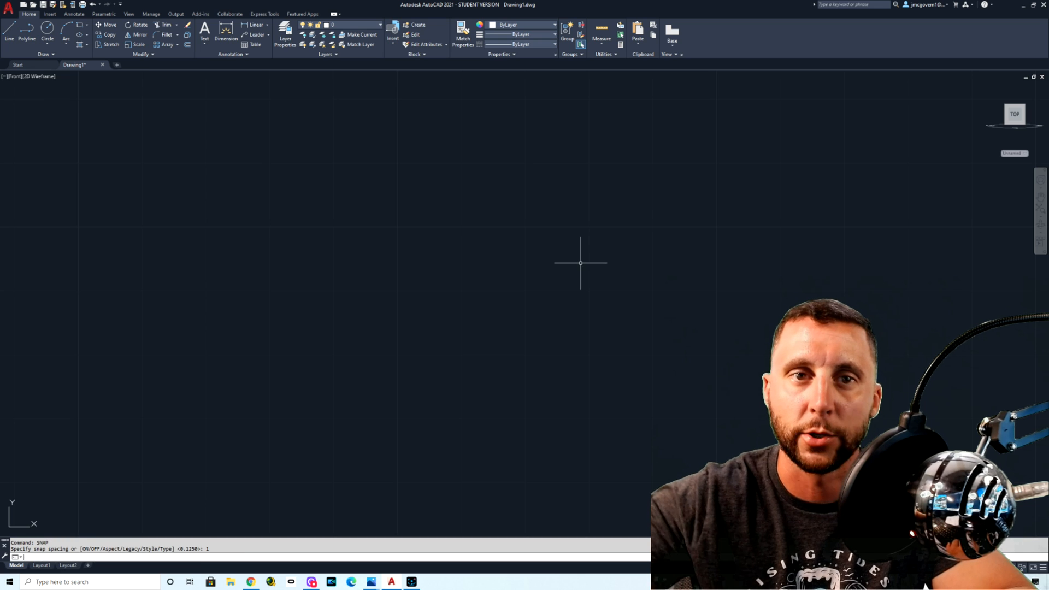
{"action": "left_click", "coordinate": [10, 32]}
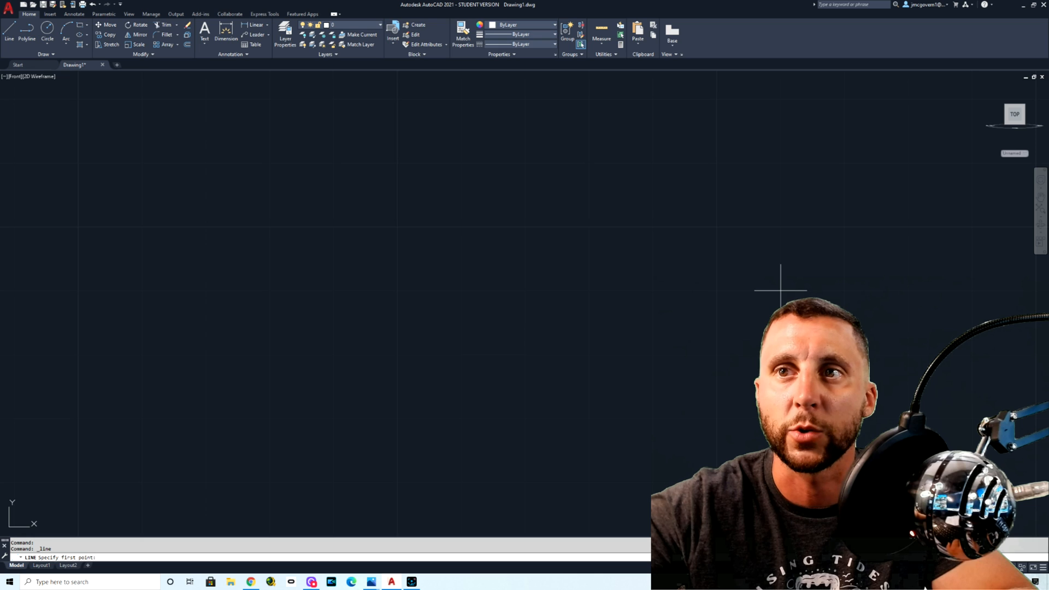
{"action": "key", "text": "Escape"}
Step: Set the snap spacing to 0.25 and try the snap increments by starting a horizontal line
{"action": "type", "text": "s"}
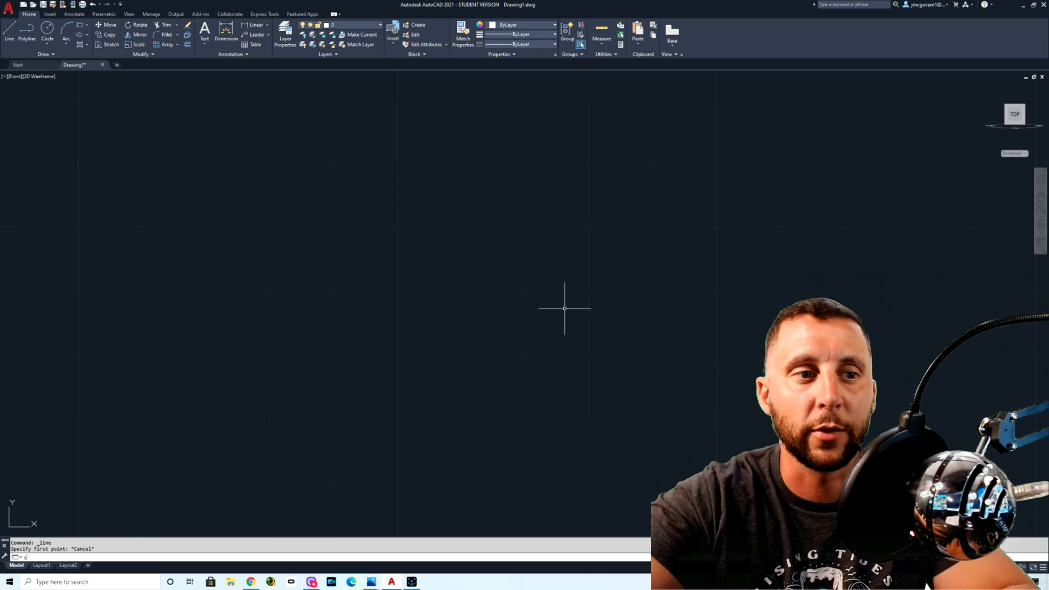
{"action": "type", "text": "nap"}
{"action": "key", "text": "Return"}
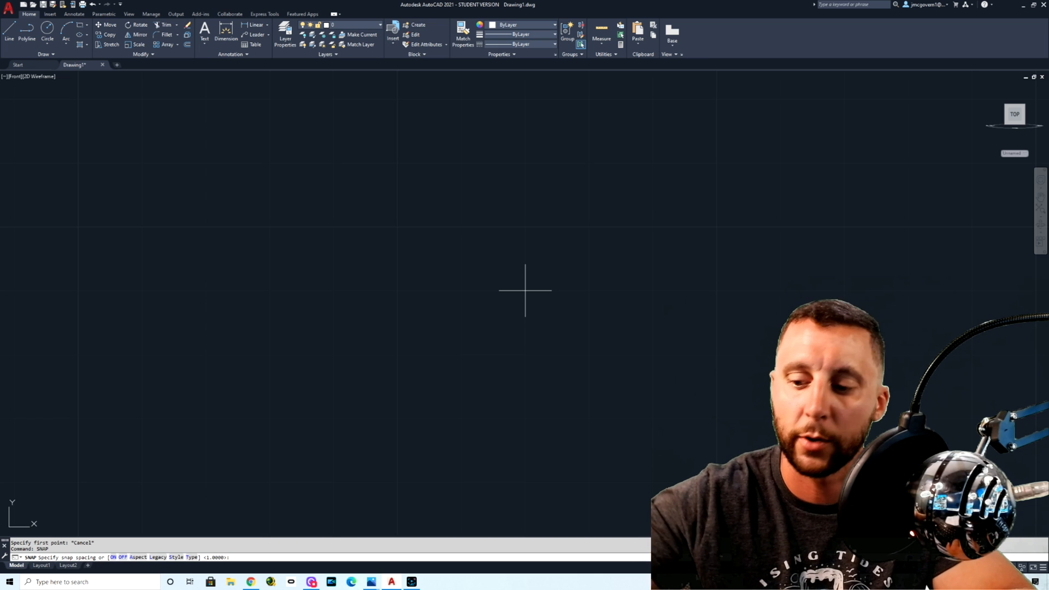
{"action": "type", "text": ".25"}
{"action": "key", "text": "Return"}
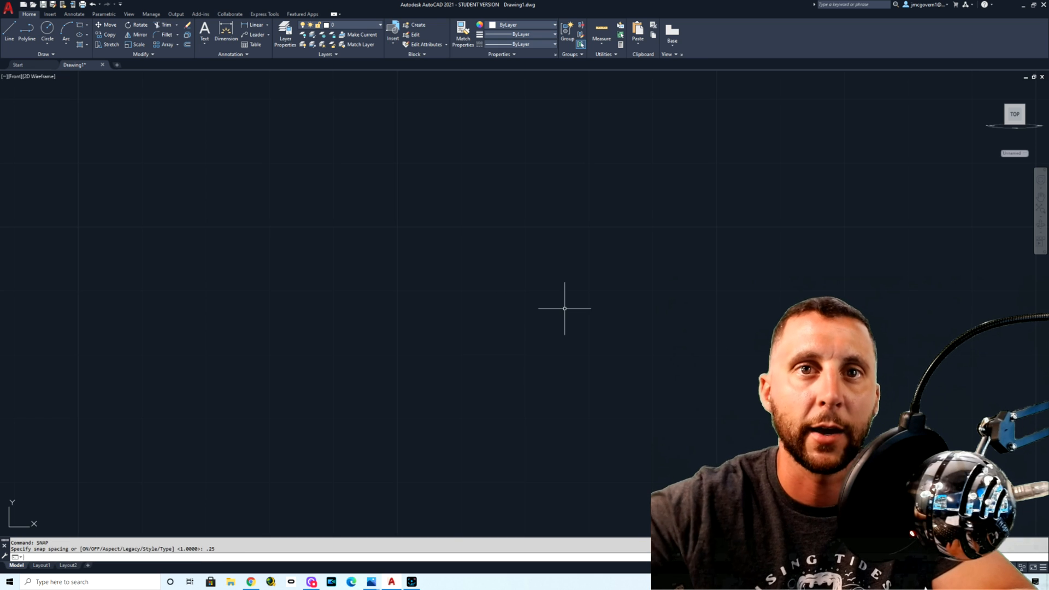
{"action": "left_click", "coordinate": [10, 28]}
{"action": "left_click", "coordinate": [333, 163]}
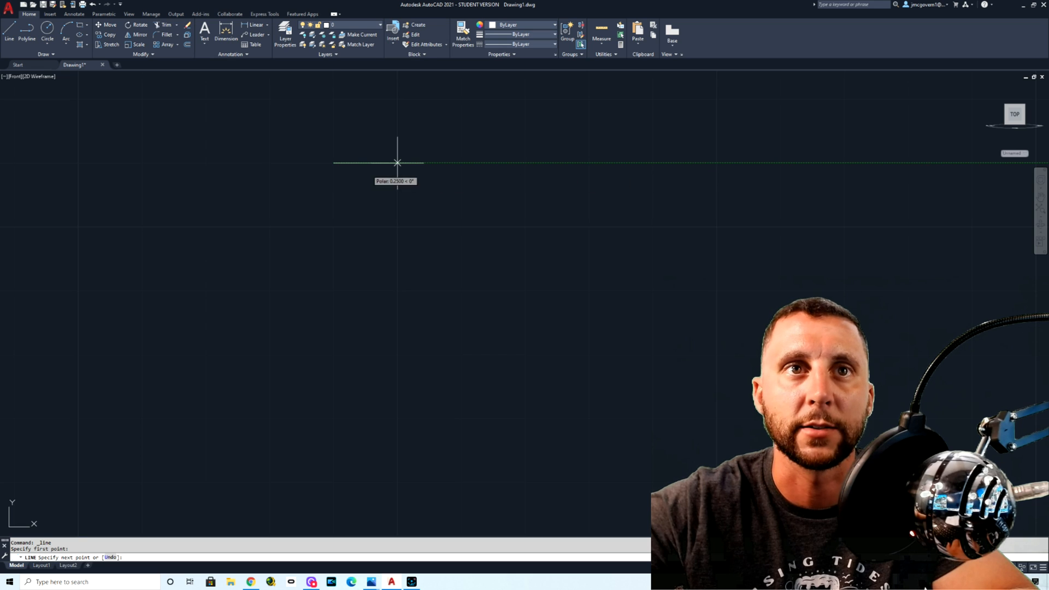
{"action": "key", "text": "Escape"}
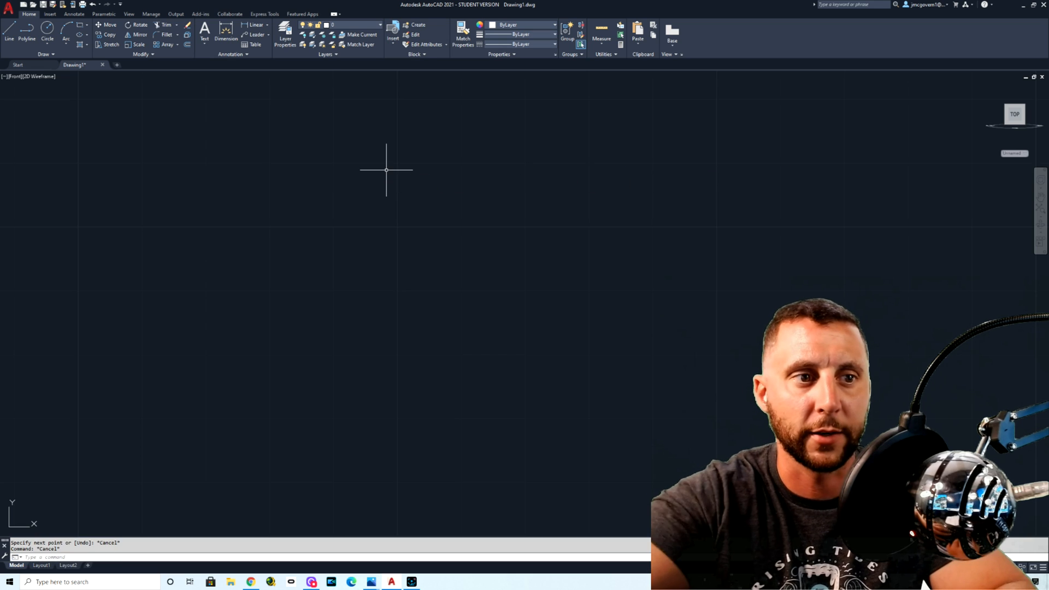
{"action": "key", "text": "Escape"}
Step: Set the snap spacing to 0.125 and test the increments by starting a horizontal line
{"action": "type", "text": "sna"}
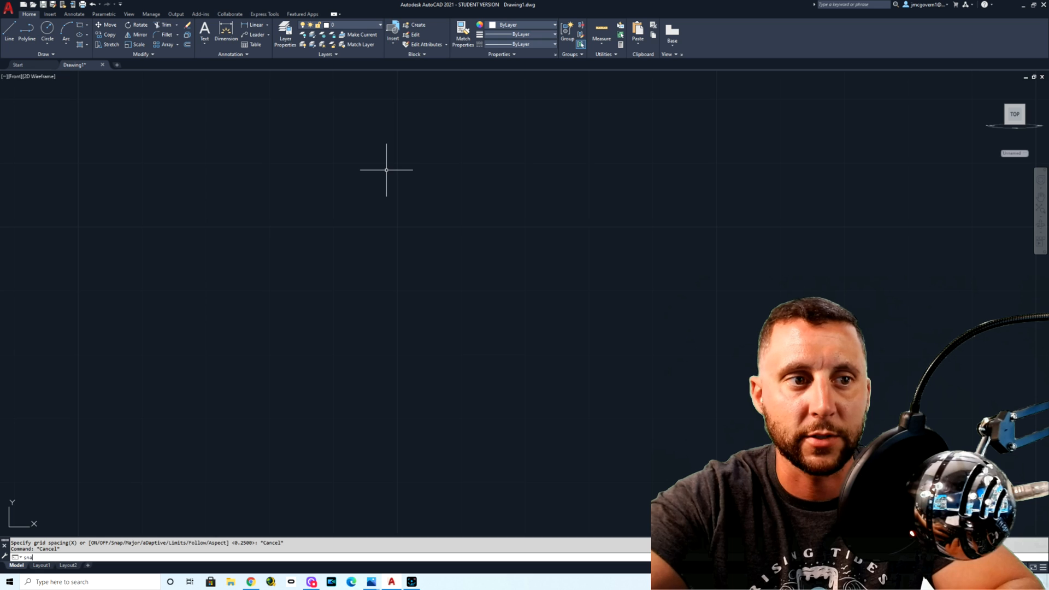
{"action": "type", "text": "p"}
{"action": "key", "text": "Return"}
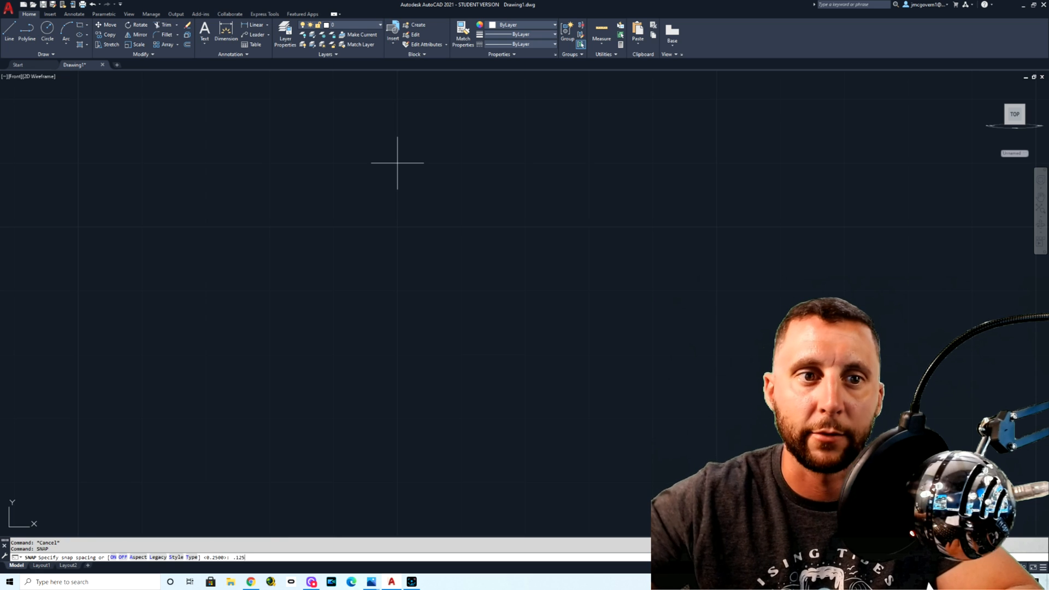
{"action": "type", "text": ".125"}
{"action": "key", "text": "Return"}
{"action": "left_click", "coordinate": [9, 30]}
{"action": "left_click", "coordinate": [334, 194]}
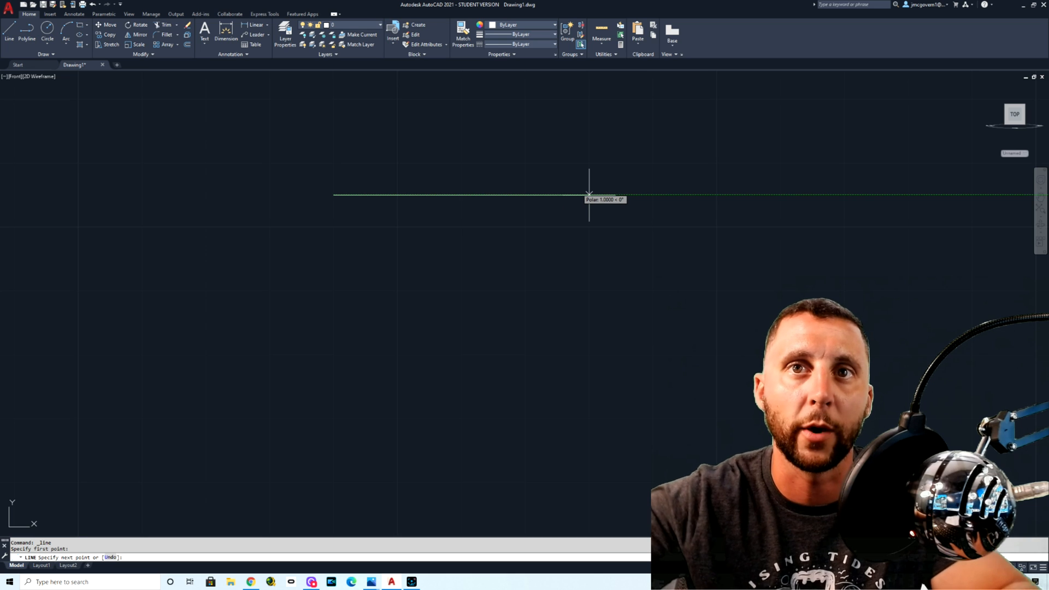
{"action": "key", "text": "Escape"}
Step: Draw a horizontal line 1 unit long, and switch to the dimensioned base plate drawing in Photos
{"action": "left_click", "coordinate": [9, 33]}
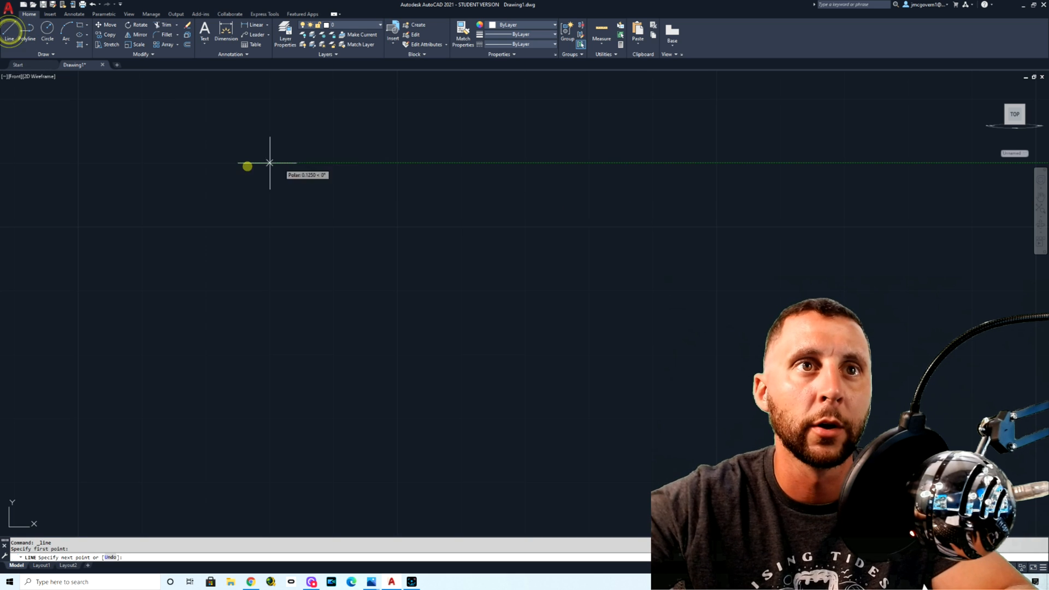
{"action": "left_click", "coordinate": [237, 162]}
{"action": "type", "text": "1"}
{"action": "key", "text": "Return"}
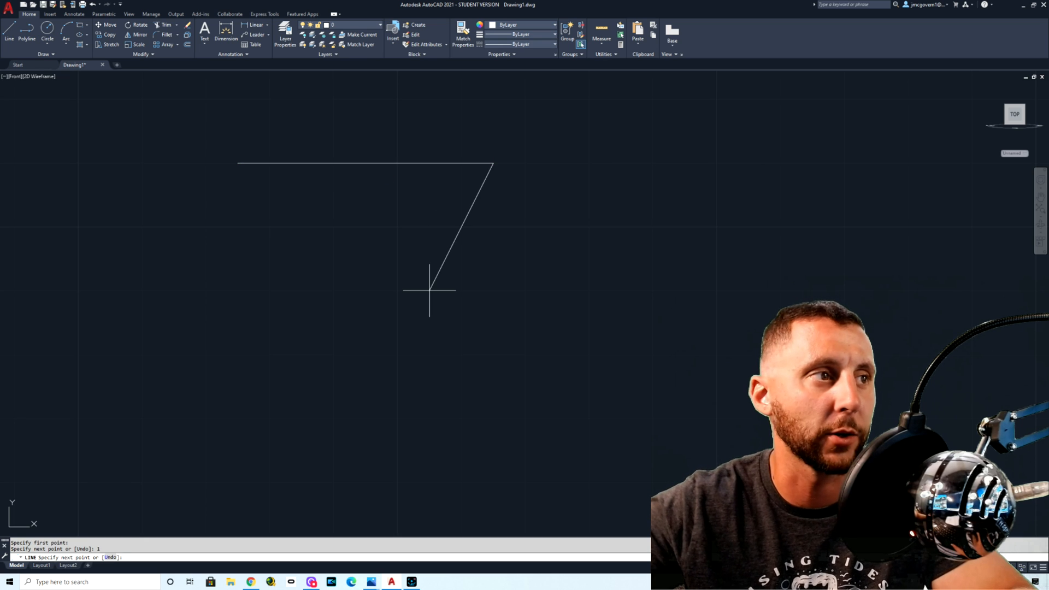
{"action": "key", "text": "Escape"}
{"action": "key", "text": "alt"}
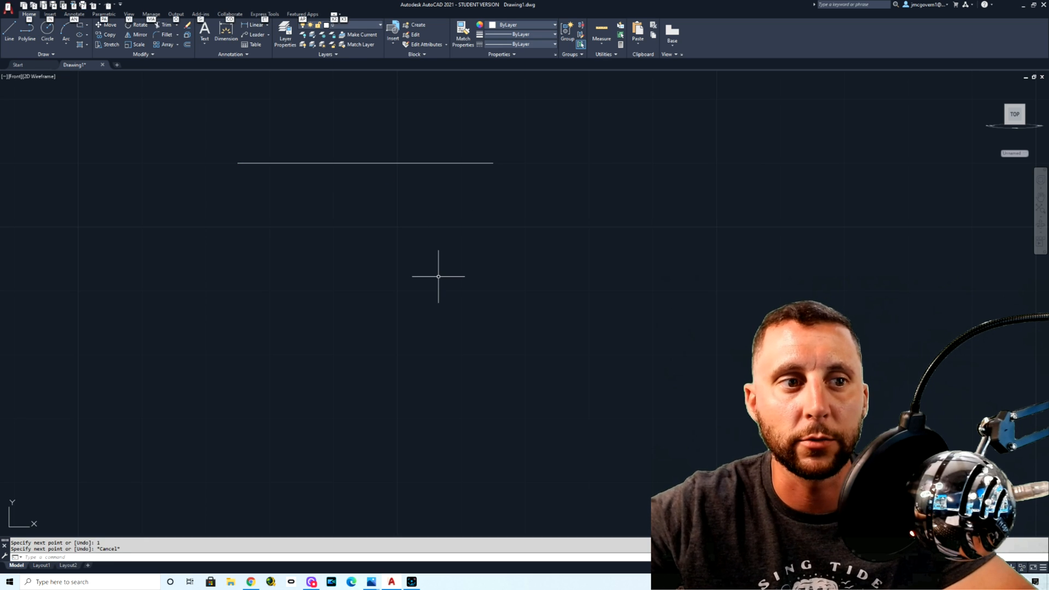
{"action": "key", "text": "alt+Tab"}
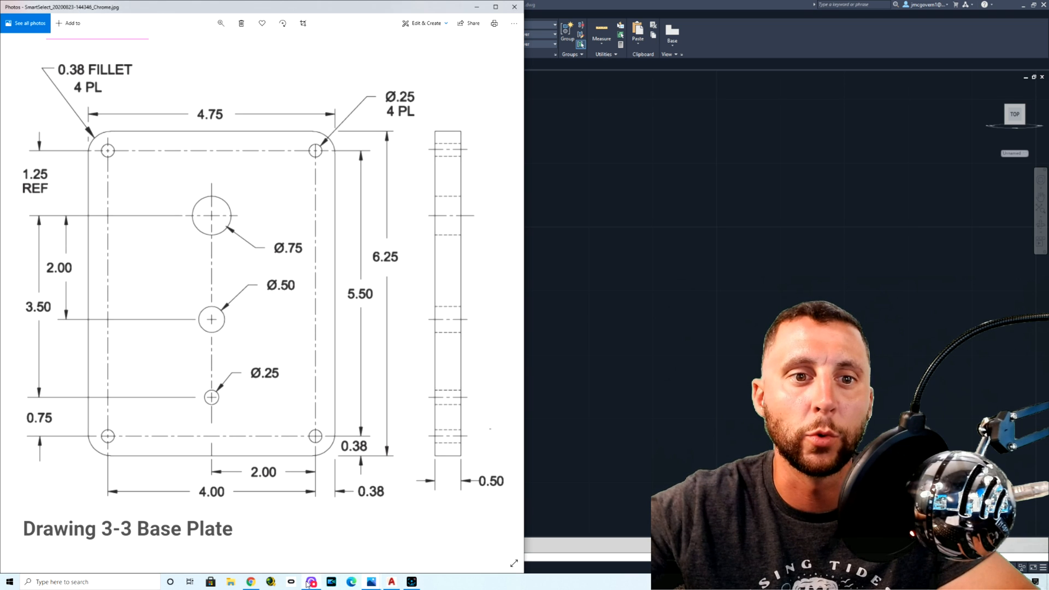
Step: Switch to Photos to review the base plate's grid, snap and LTSCALE suggestions and written notes, and return to AutoCAD
{"action": "mouse_move", "coordinate": [367, 582]}
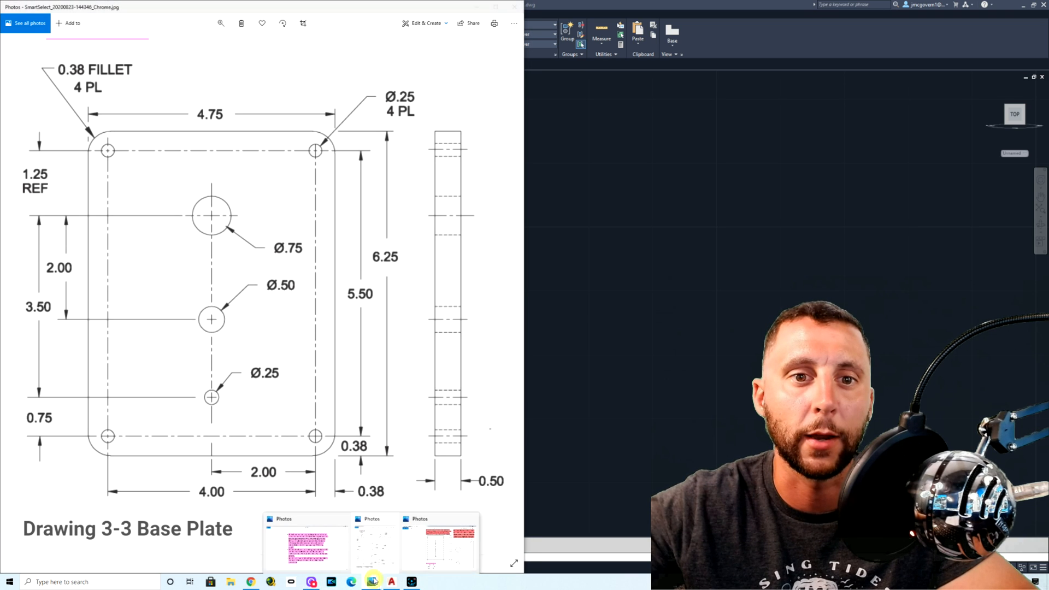
{"action": "left_click", "coordinate": [431, 548]}
{"action": "mouse_move", "coordinate": [376, 584]}
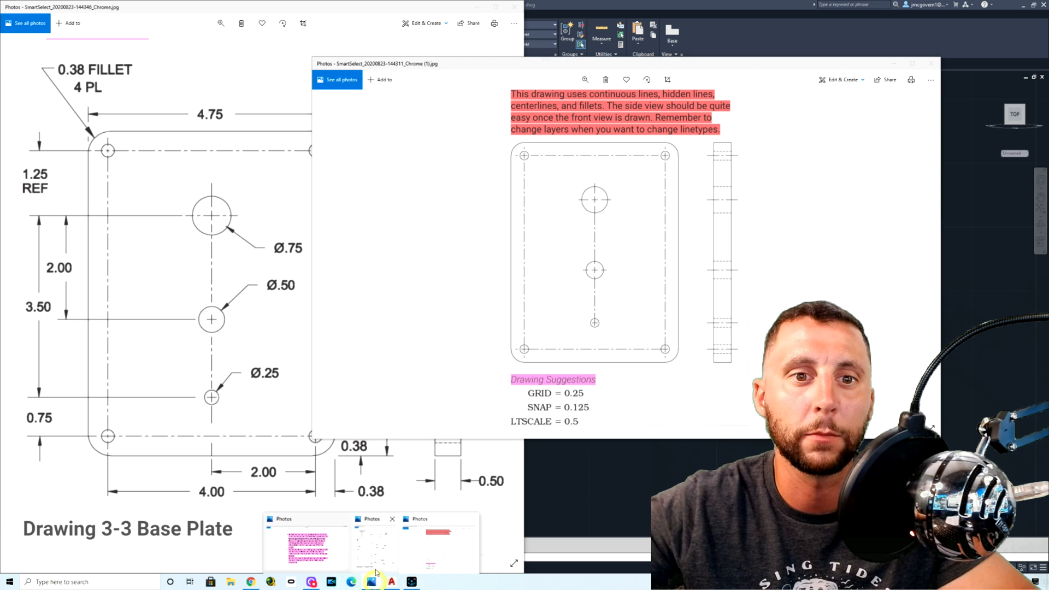
{"action": "left_click", "coordinate": [309, 549]}
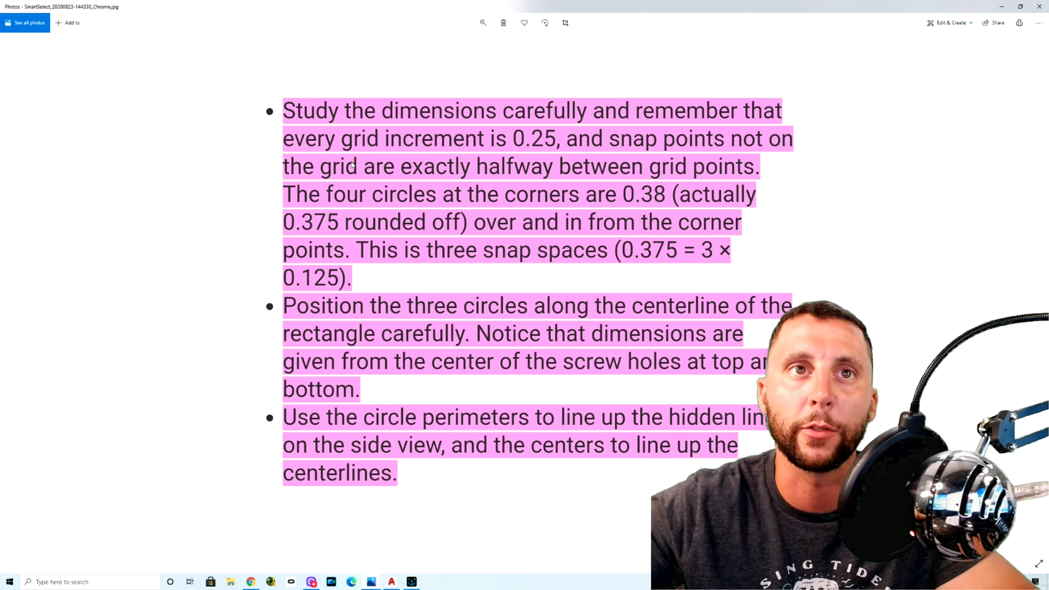
{"action": "key", "text": "alt+Tab"}
{"action": "key", "text": "alt+Tab"}
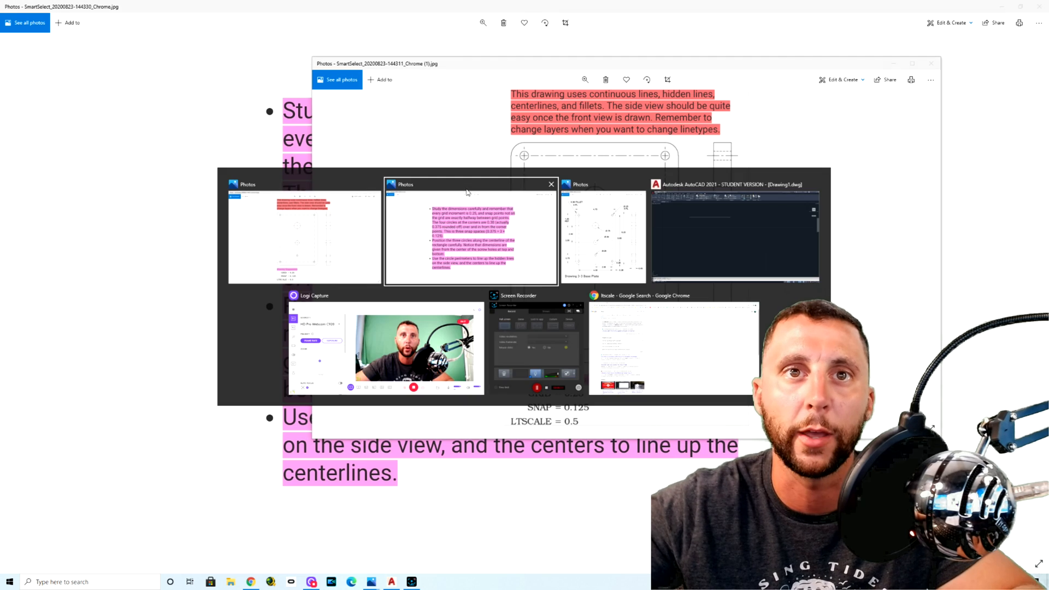
{"action": "key", "text": "alt+Tab"}
{"action": "key", "text": "Tab"}
{"action": "key", "text": "Tab"}
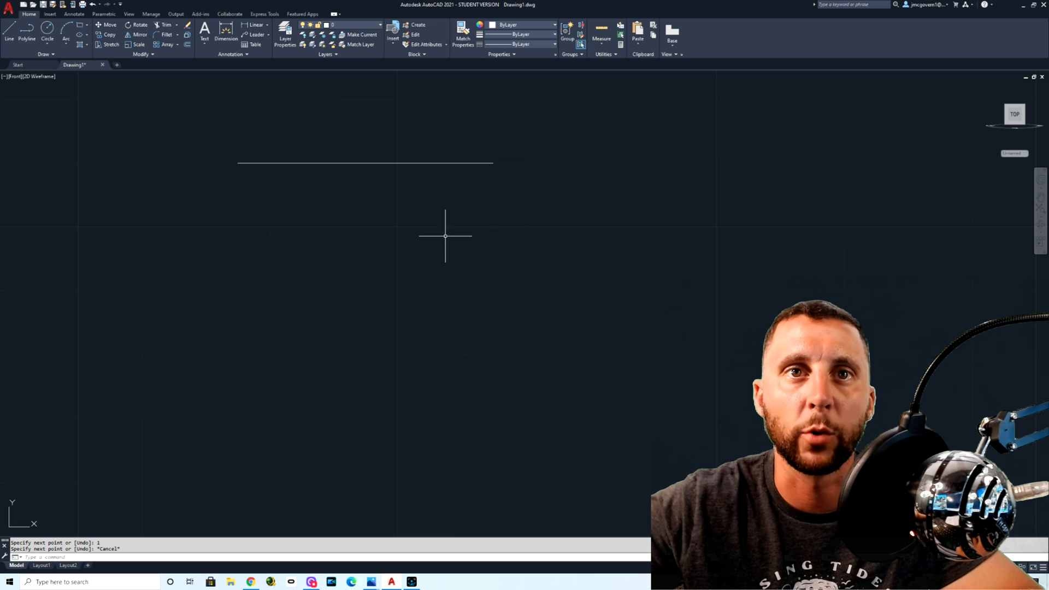
Step: Reread the notes on grid increments and hole positions in Photos, and examine the dimensioned base plate drawing
{"action": "key", "text": "alt+Tab"}
{"action": "key", "text": "Tab"}
{"action": "key", "text": "Tab"}
{"action": "key", "text": "Tab"}
{"action": "key", "text": "Tab"}
{"action": "key", "text": "Tab"}
{"action": "key", "text": "Tab"}
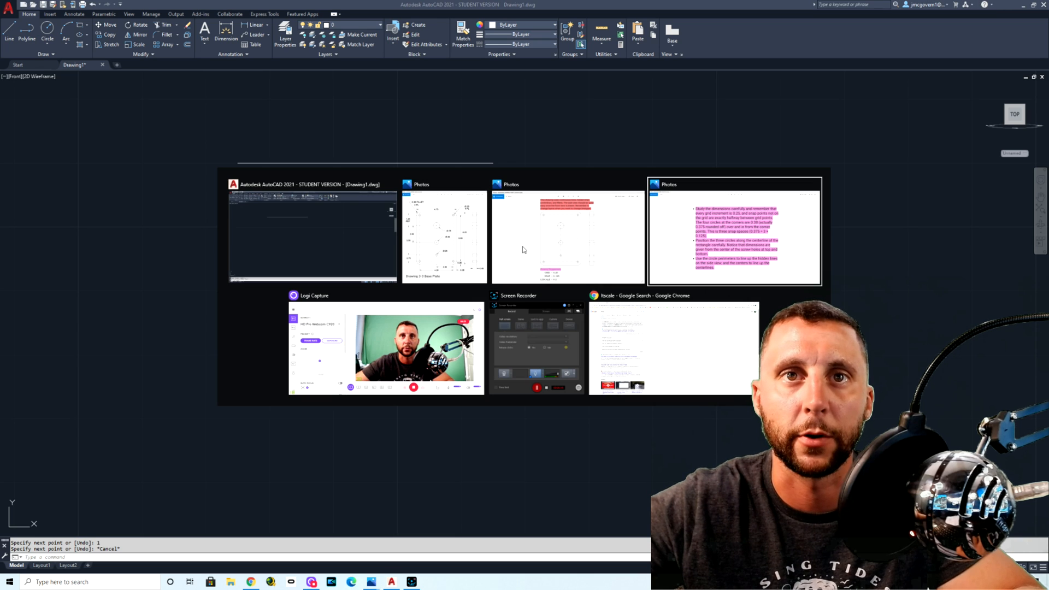
{"action": "key", "text": "Tab"}
{"action": "key", "text": "Tab"}
{"action": "key", "text": "Tab"}
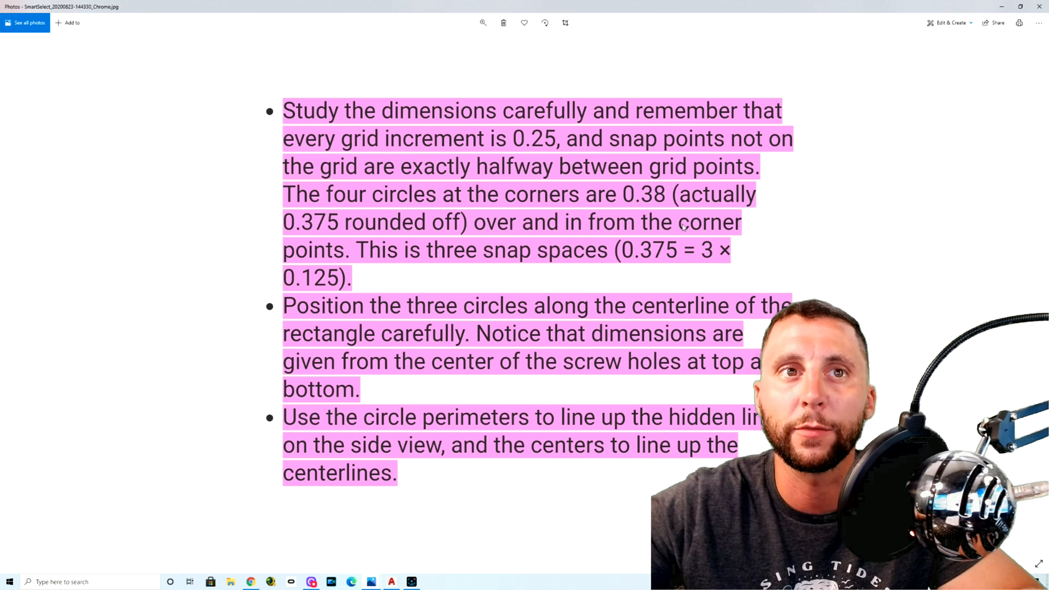
{"action": "left_click", "coordinate": [391, 582]}
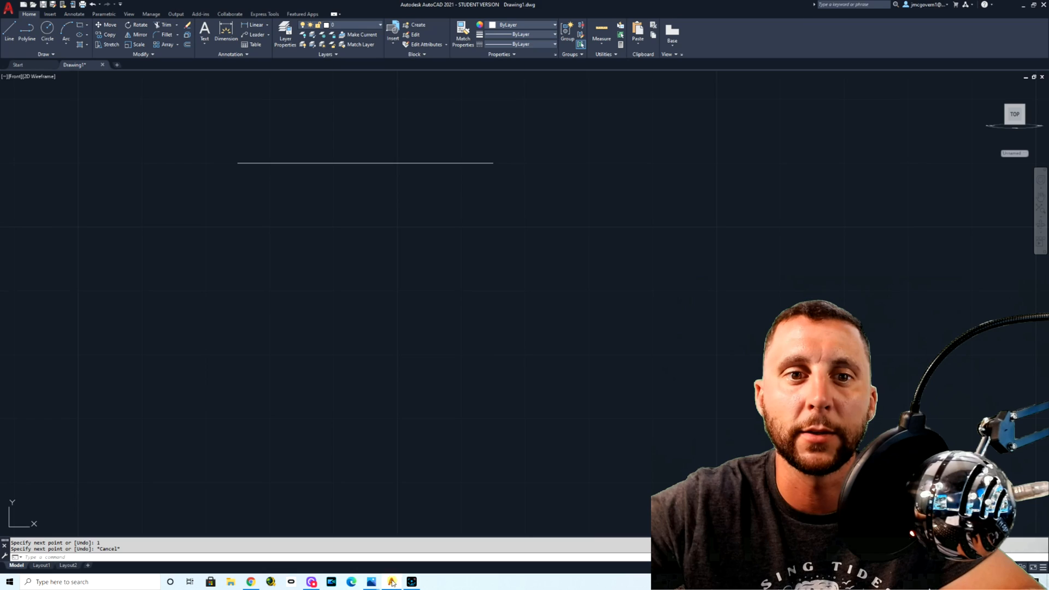
{"action": "mouse_move", "coordinate": [371, 582]}
{"action": "left_click", "coordinate": [377, 553]}
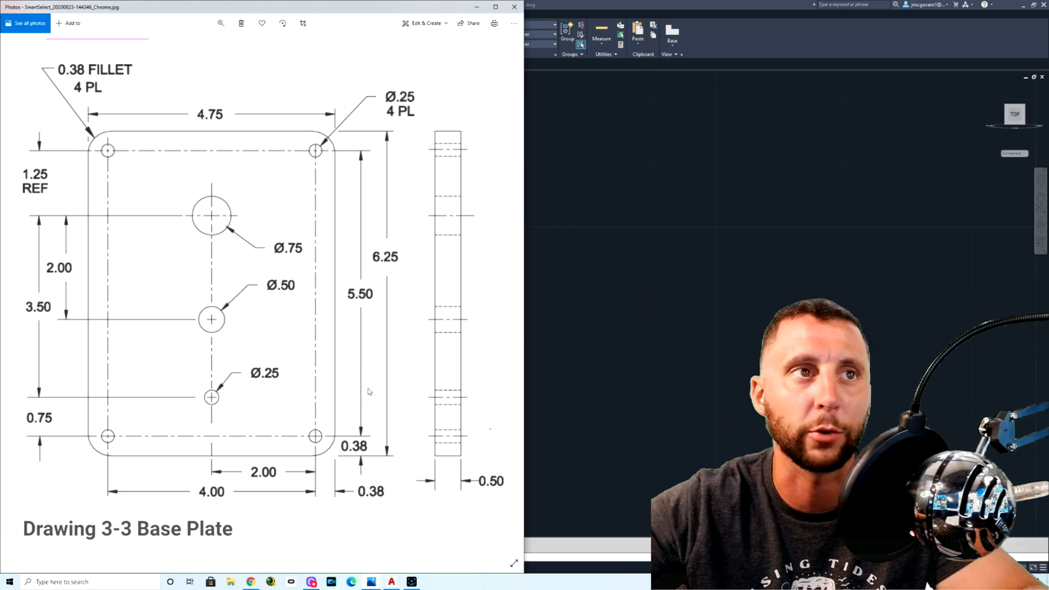
Step: Return to AutoCAD and erase the horizontal test line
{"action": "left_click", "coordinate": [476, 8]}
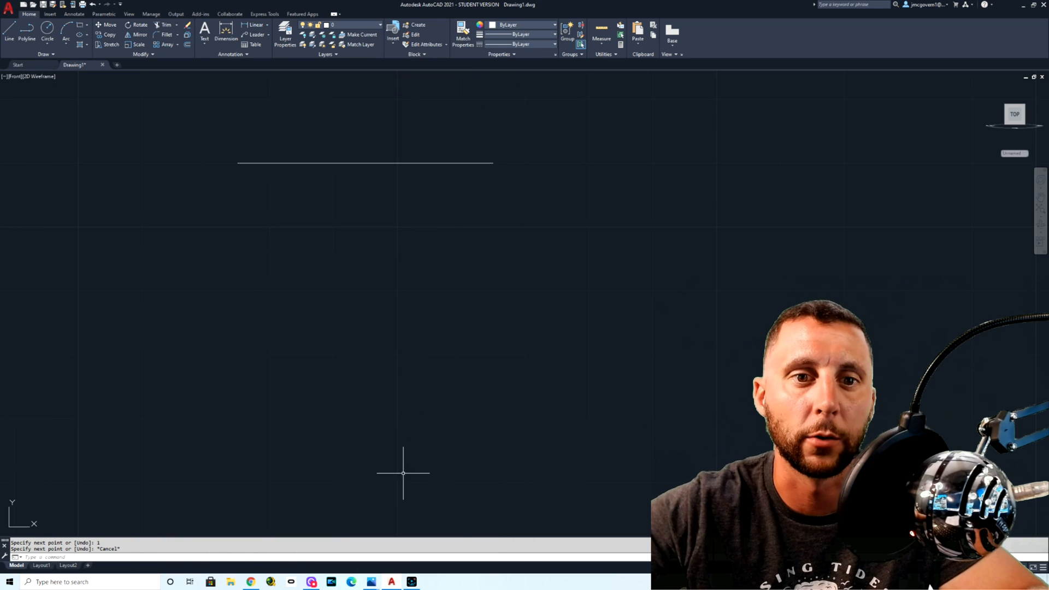
{"action": "left_click", "coordinate": [432, 243]}
{"action": "left_click", "coordinate": [345, 122]}
{"action": "key", "text": "Delete"}
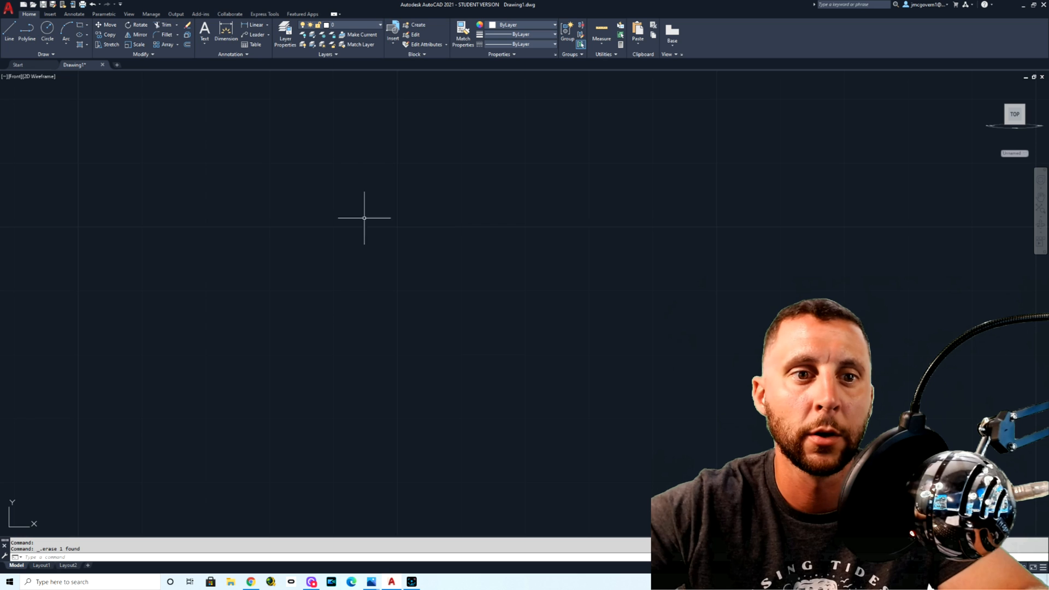
Step: Switch to Photos, check the notes on circle positions against the dimensioned drawing, and return to AutoCAD
{"action": "left_click", "coordinate": [372, 581]}
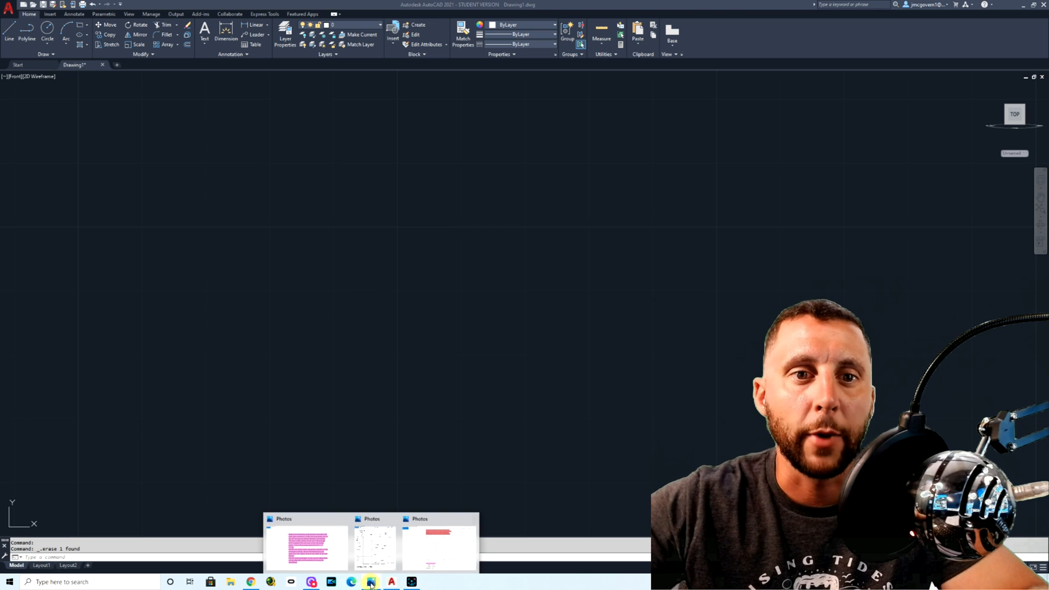
{"action": "left_click", "coordinate": [306, 547]}
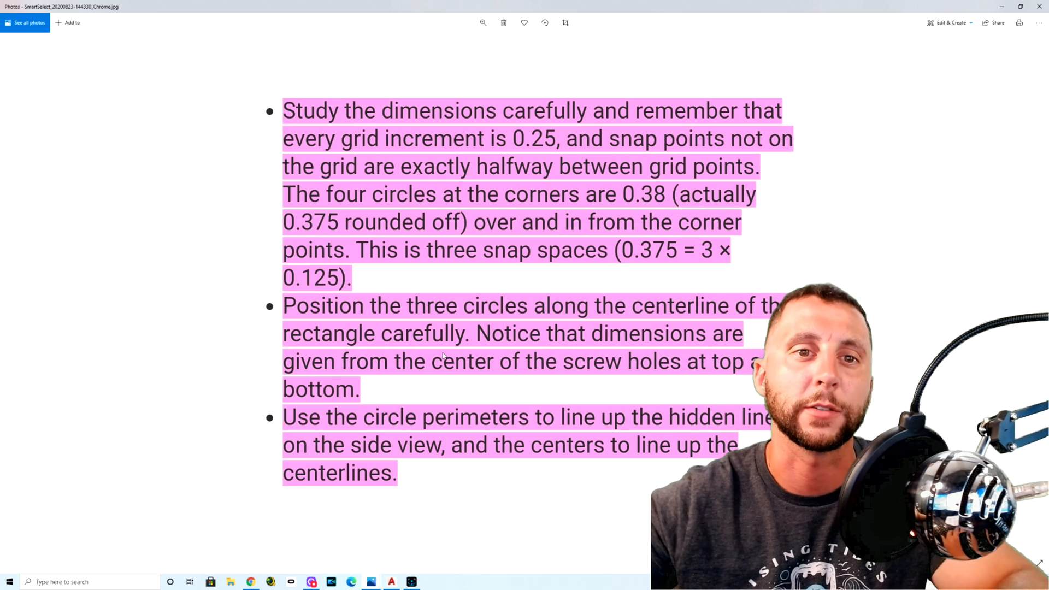
{"action": "key", "text": "alt+Tab"}
{"action": "key", "text": "alt+Tab"}
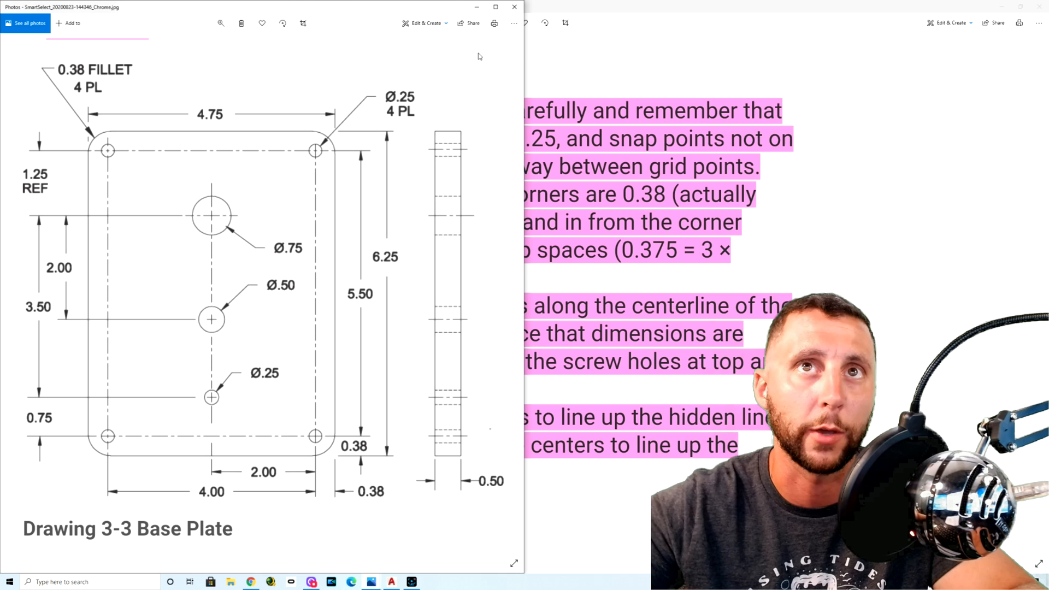
{"action": "left_click", "coordinate": [476, 6]}
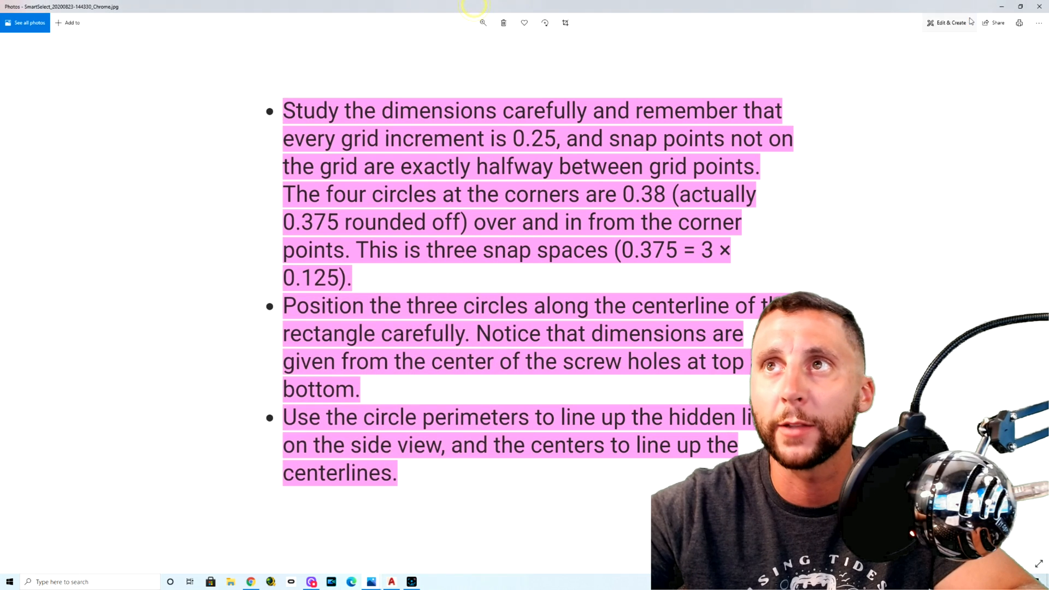
{"action": "left_click", "coordinate": [1001, 11]}
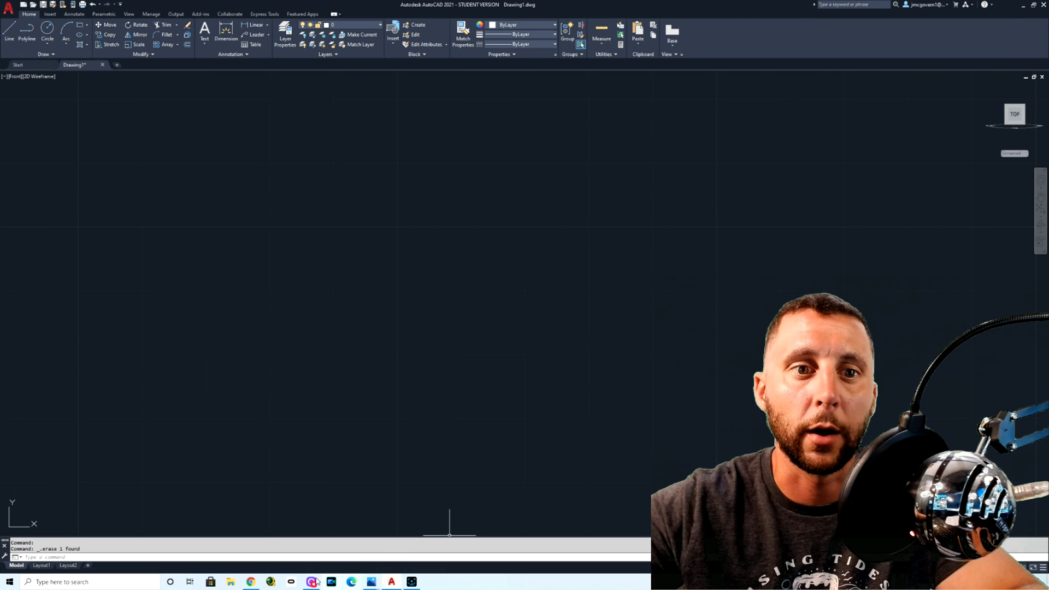
Step: Open the dimensioned base plate drawing in Photos and place its window over the AutoCAD drawing area for reference
{"action": "left_click", "coordinate": [371, 581]}
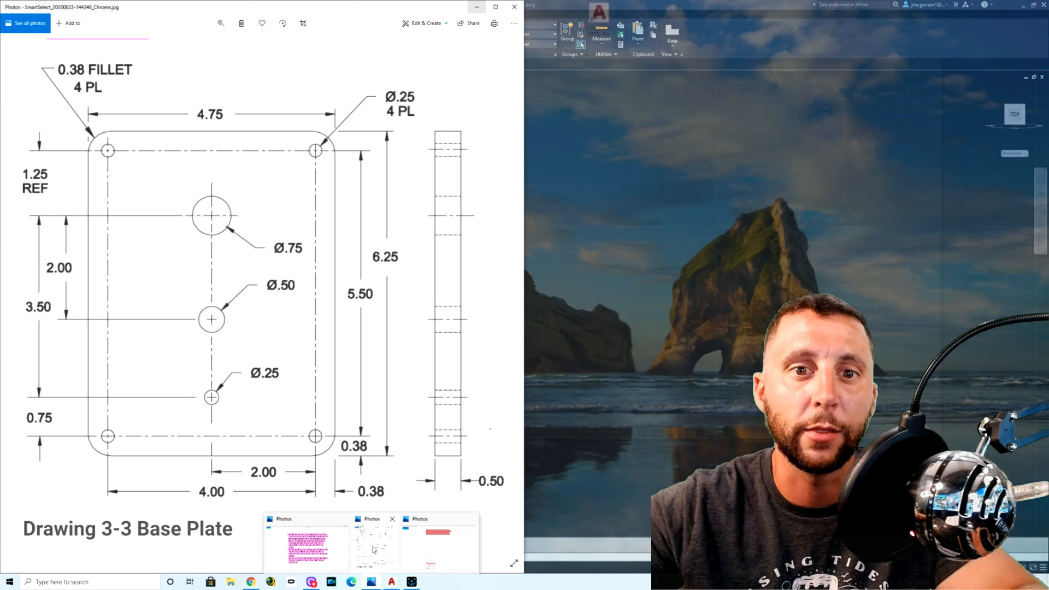
{"action": "left_click", "coordinate": [369, 549]}
{"action": "left_click_drag", "start_coordinate": [220, 11], "coordinate": [1048, 109]}
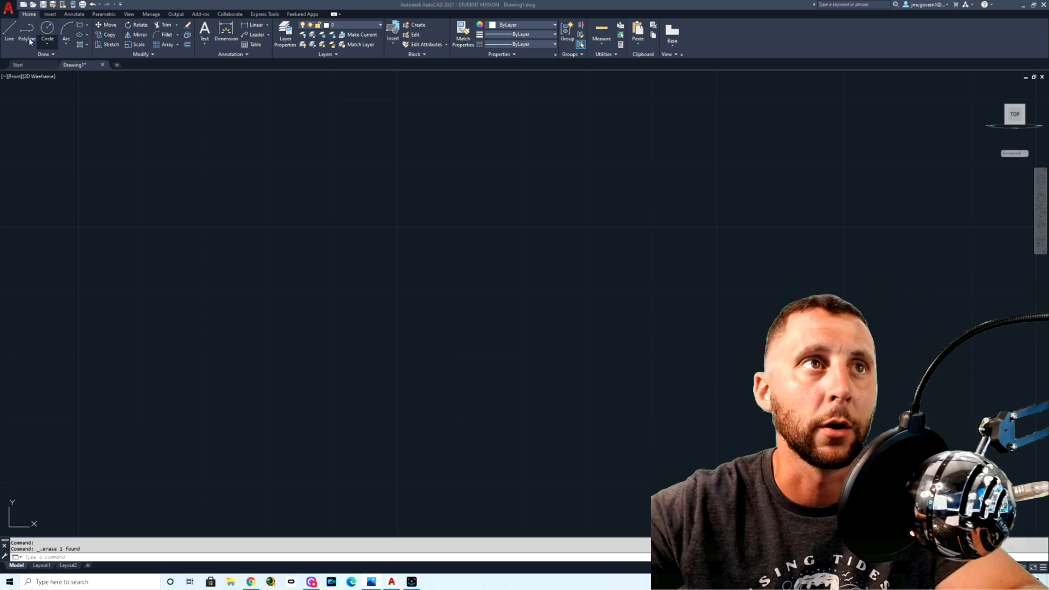
{"action": "left_click", "coordinate": [11, 31]}
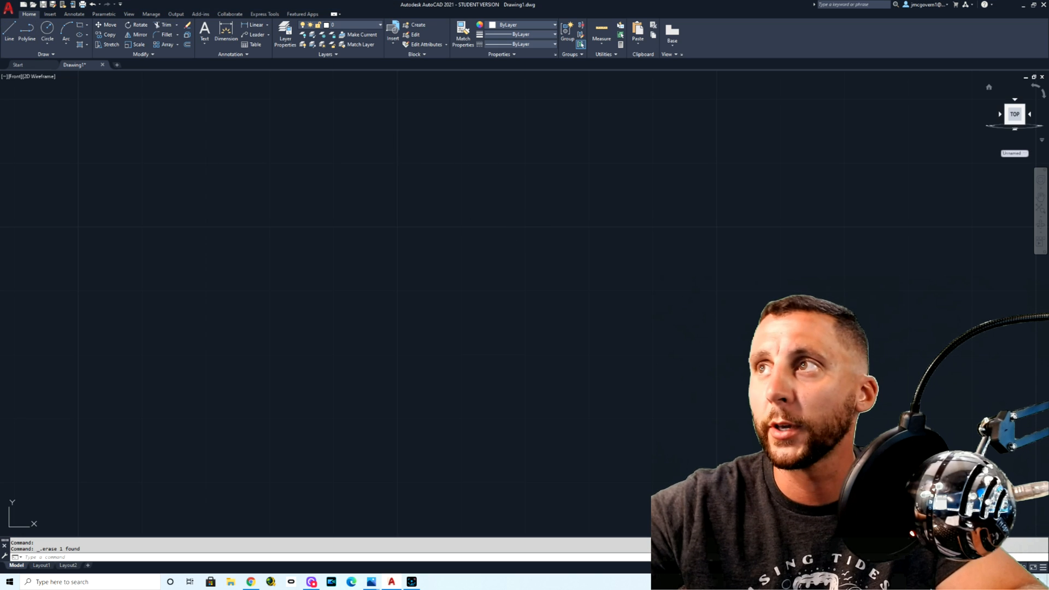
{"action": "left_click_drag", "start_coordinate": [1048, 60], "coordinate": [494, 97]}
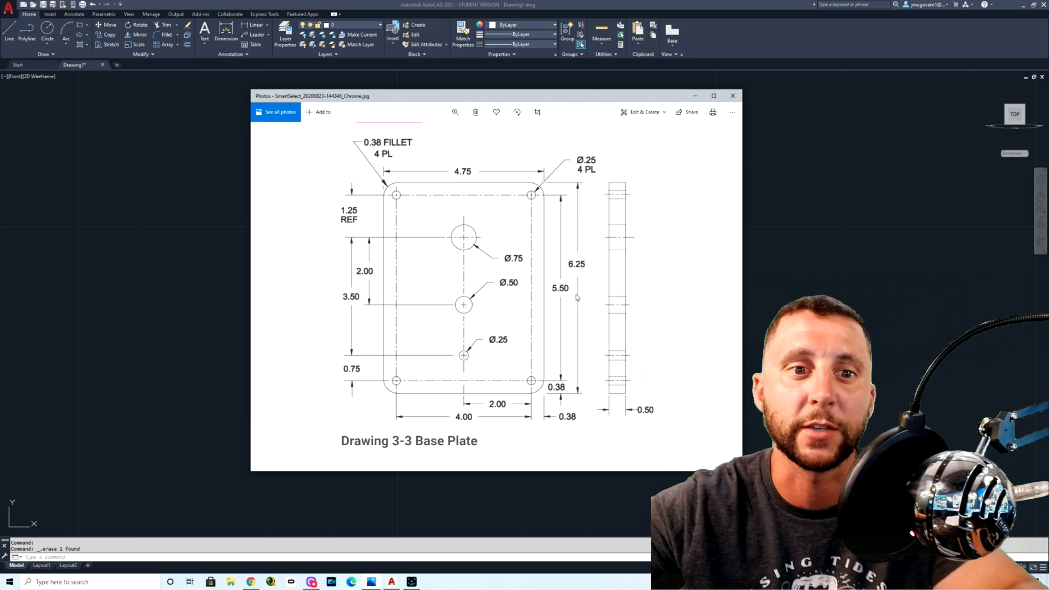
Step: In AutoCAD, draw the plate's top edge as a horizontal line 4.75 units long
{"action": "left_click", "coordinate": [241, 196]}
{"action": "left_click", "coordinate": [9, 31]}
{"action": "left_click", "coordinate": [269, 194]}
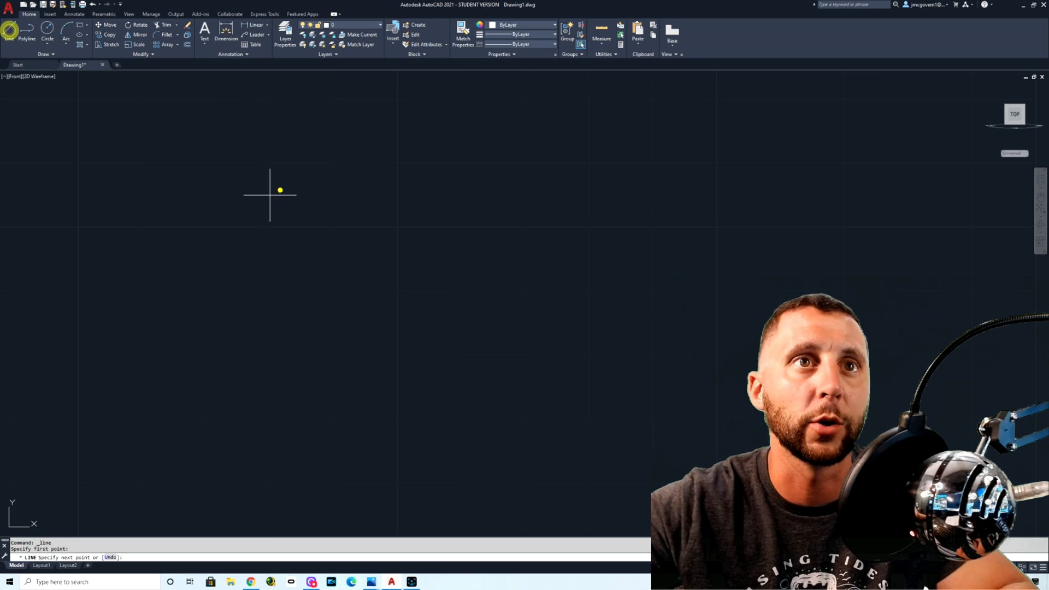
{"action": "type", "text": "4.75"}
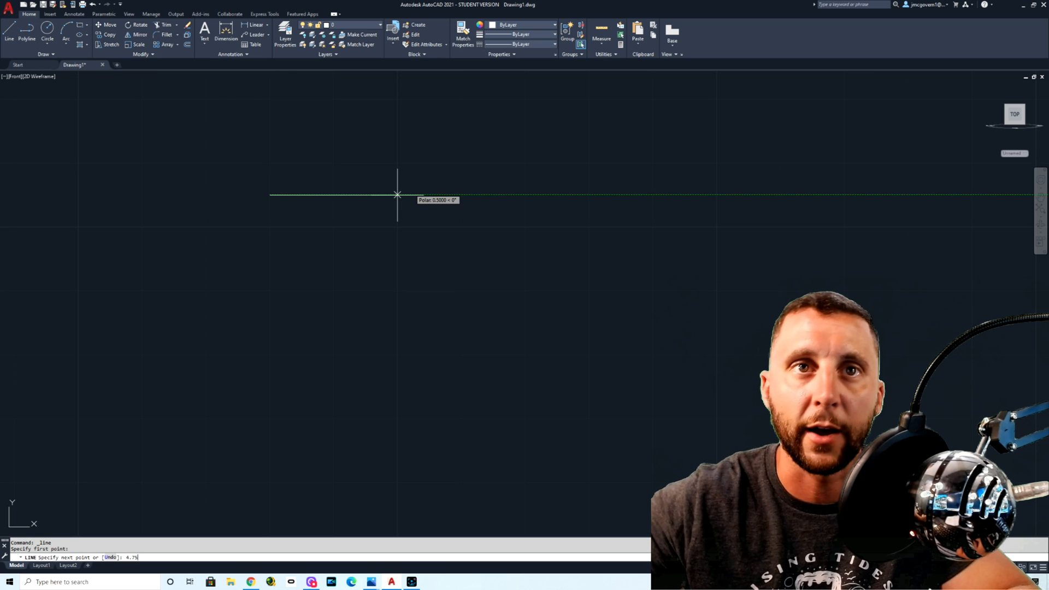
{"action": "key", "text": "Return"}
{"action": "scroll", "coordinate": [622, 290], "scroll_direction": "down", "scroll_amount": 8}
{"action": "middle_click_drag", "start_coordinate": [618, 293], "coordinate": [474, 229]}
{"action": "scroll", "coordinate": [475, 216], "scroll_direction": "up", "scroll_amount": 6}
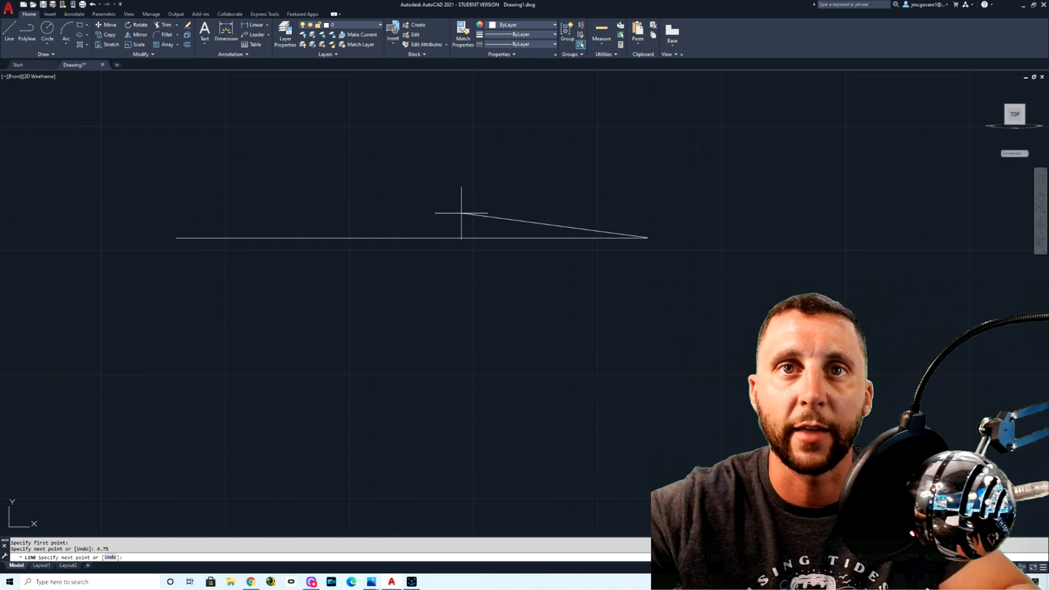
{"action": "key", "text": "Escape"}
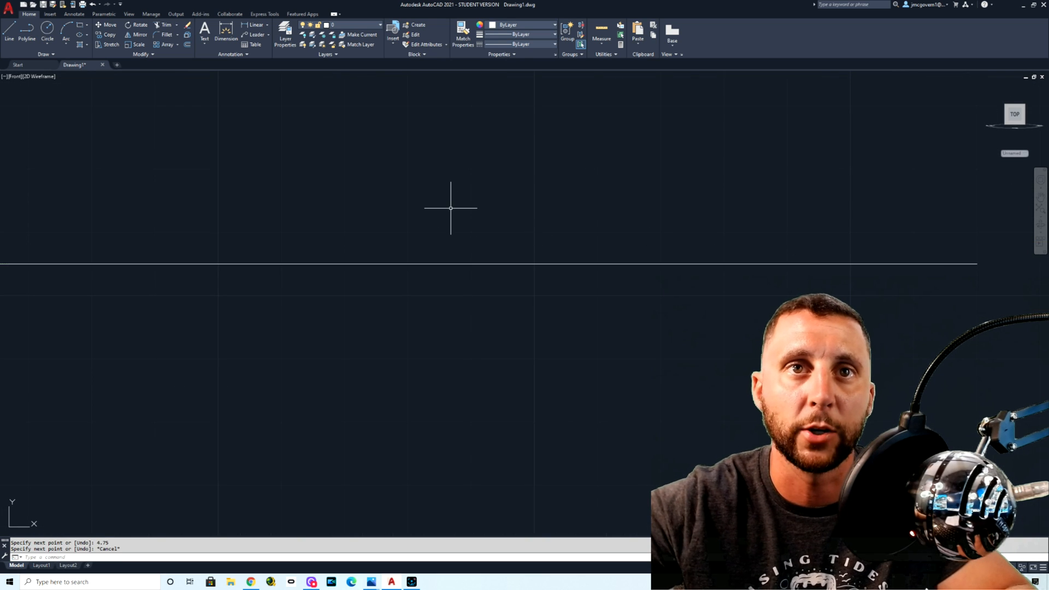
Step: Draw the plate's right edge 6.25 units straight down from the top edge's right endpoint
{"action": "middle_click", "coordinate": [450, 208]}
{"action": "middle_click", "coordinate": [451, 208]}
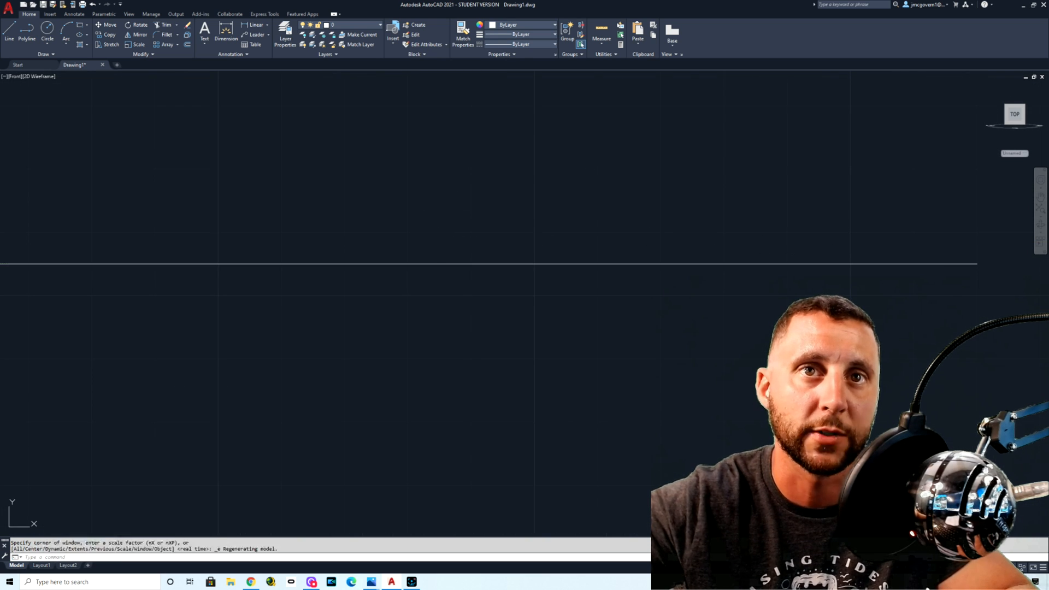
{"action": "scroll", "coordinate": [455, 212], "scroll_direction": "down", "scroll_amount": 4}
{"action": "mouse_move", "coordinate": [471, 246]}
{"action": "middle_mouse_down"}
{"action": "mouse_move", "coordinate": [517, 286]}
{"action": "mouse_move", "coordinate": [470, 227]}
{"action": "middle_mouse_up"}
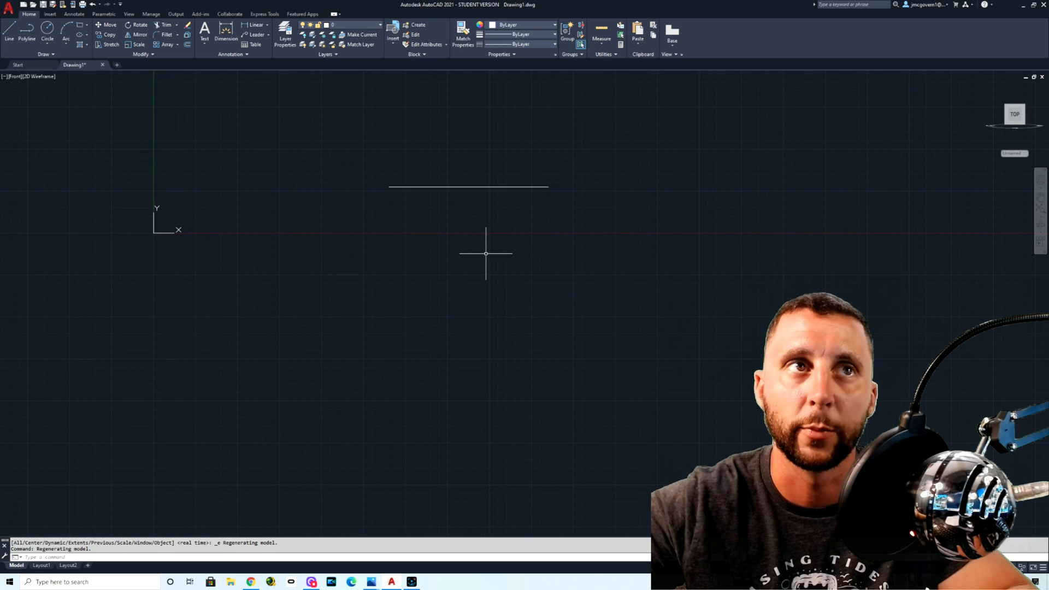
{"action": "left_click", "coordinate": [16, 31]}
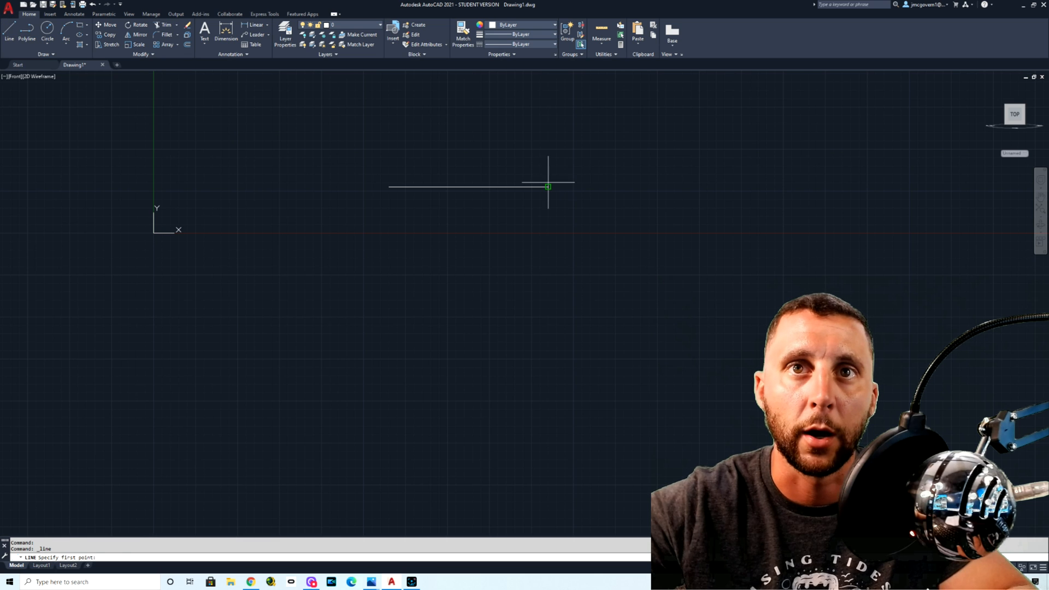
{"action": "left_click", "coordinate": [549, 187]}
{"action": "scroll", "coordinate": [548, 199], "scroll_direction": "up", "scroll_amount": 4}
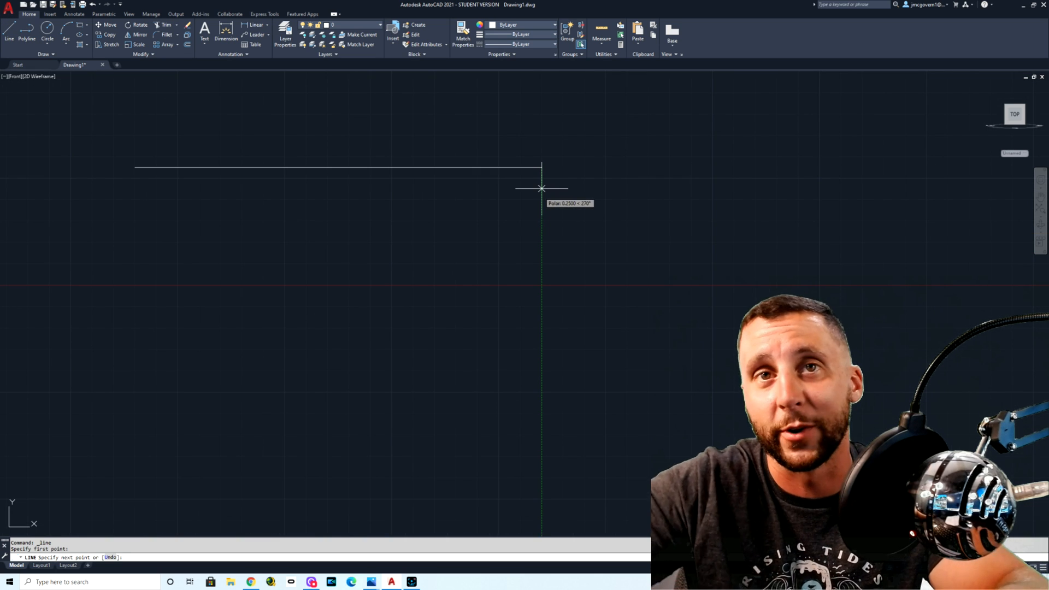
{"action": "scroll", "coordinate": [542, 188], "scroll_direction": "up", "scroll_amount": 2}
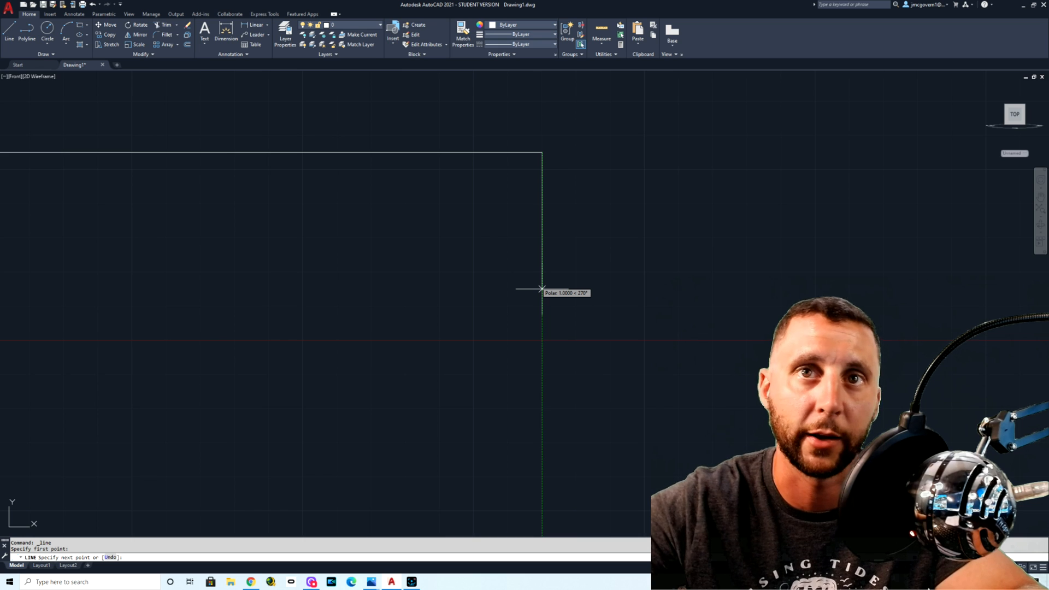
{"action": "type", "text": "25"}
{"action": "key", "text": "Return"}
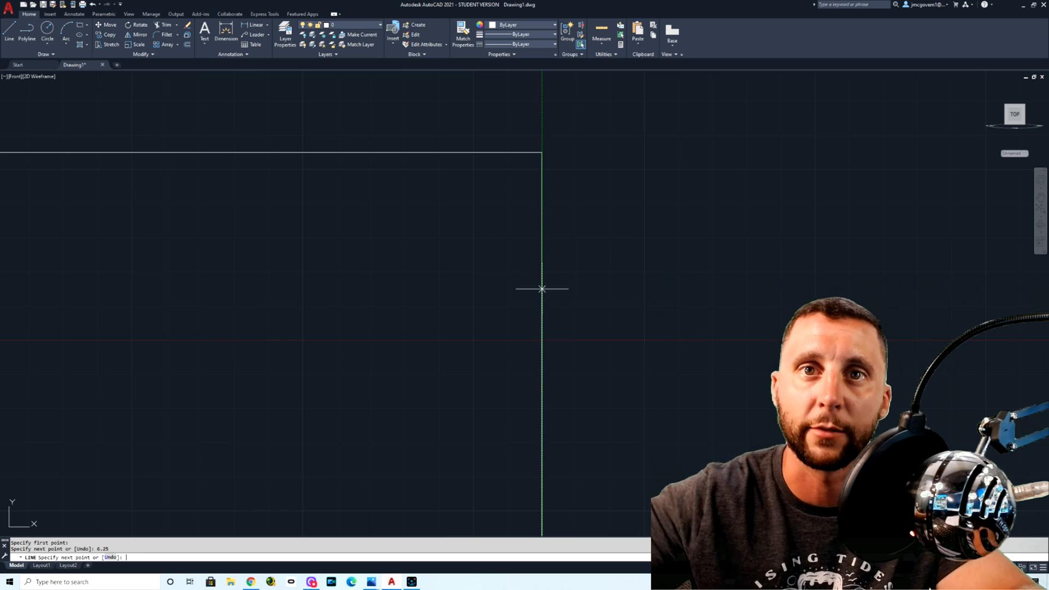
Step: Draw the bottom edge 4.75 units to the left and close the outline at the top edge's left endpoint
{"action": "scroll", "coordinate": [519, 262], "scroll_direction": "down", "scroll_amount": 8}
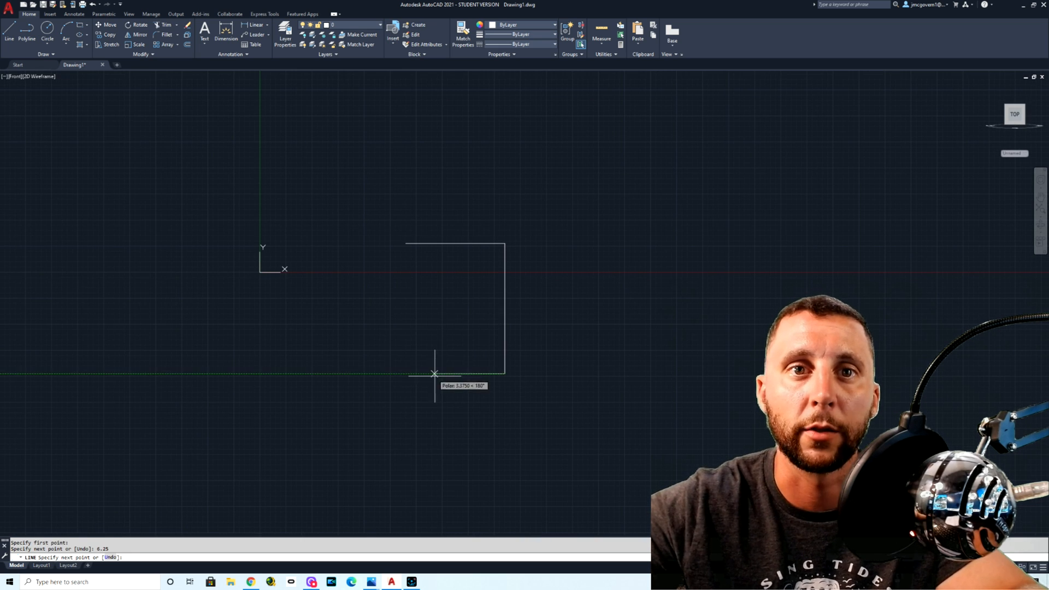
{"action": "key", "text": "alt+Tab"}
{"action": "key", "text": "alt+Tab"}
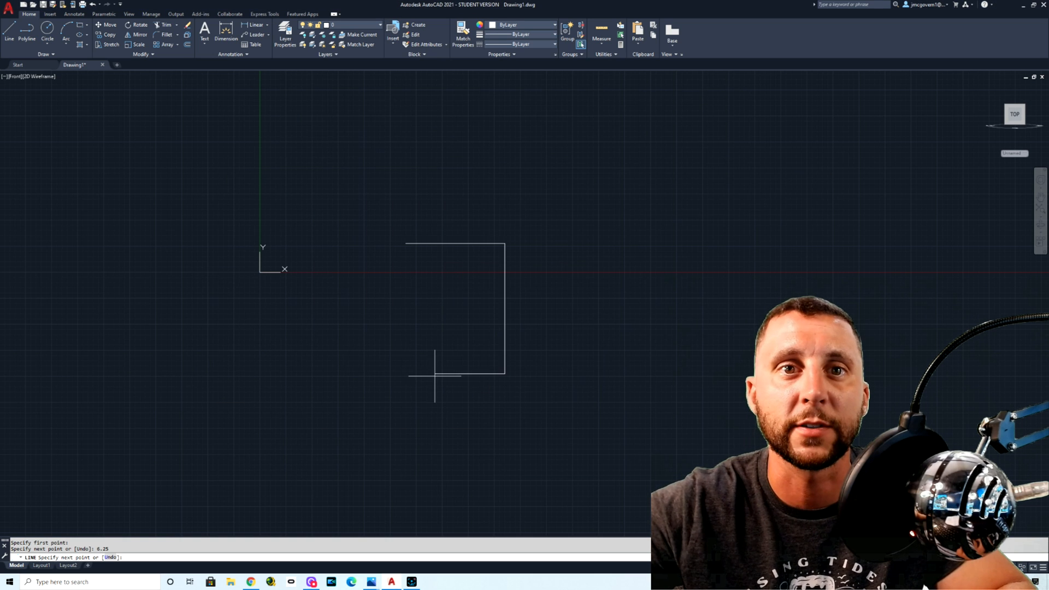
{"action": "type", "text": "5"}
{"action": "key", "text": "Return"}
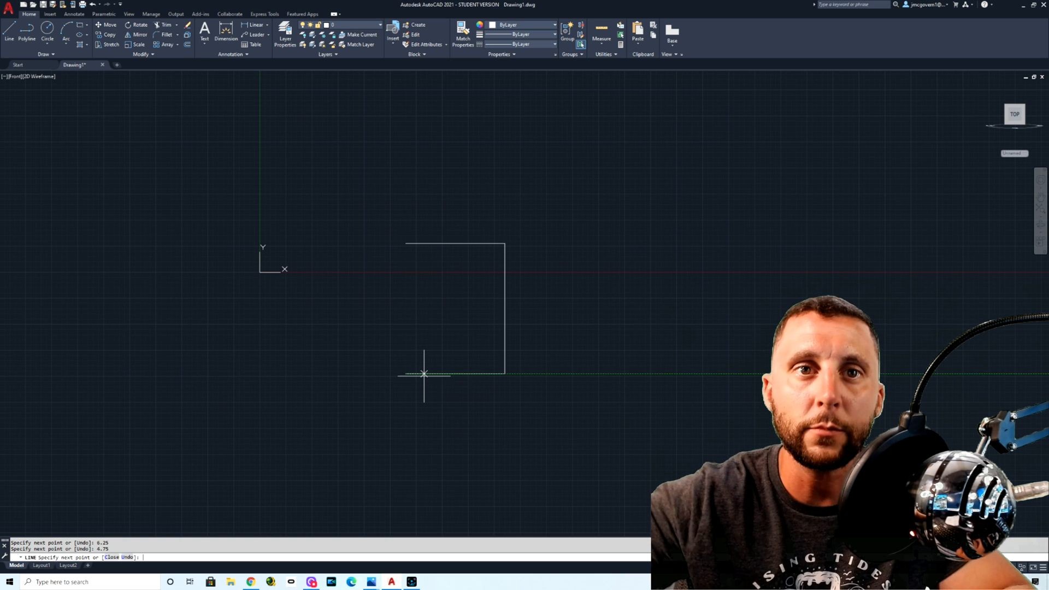
{"action": "left_click", "coordinate": [406, 244]}
{"action": "key", "text": "Escape"}
Step: Fillet the plate's two top corners with a radius of 0.375
{"action": "scroll", "coordinate": [421, 258], "scroll_direction": "up", "scroll_amount": 5}
{"action": "type", "text": "fi"}
{"action": "key", "text": "Return"}
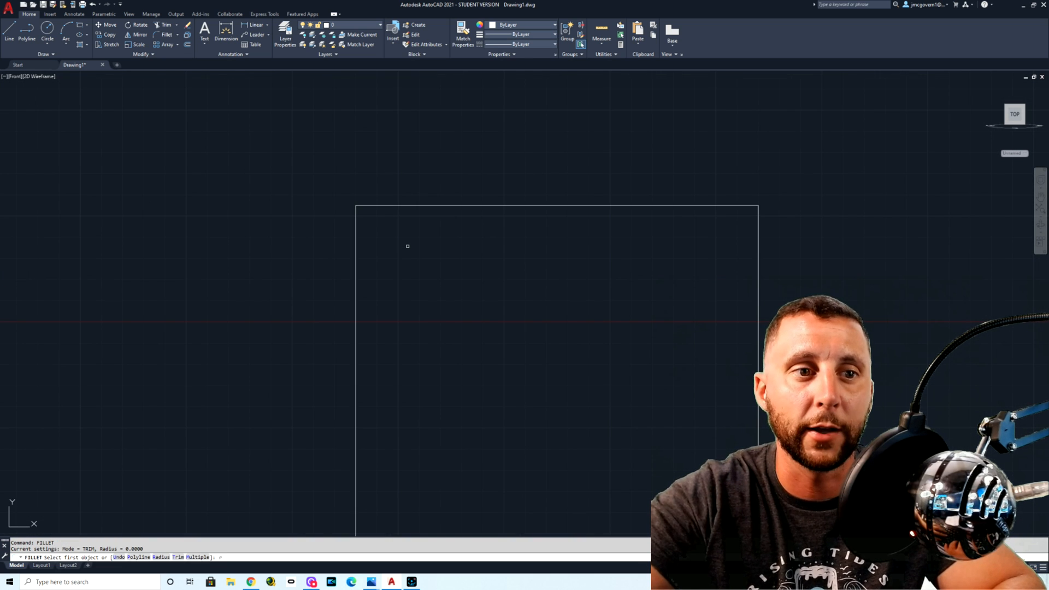
{"action": "type", "text": "r"}
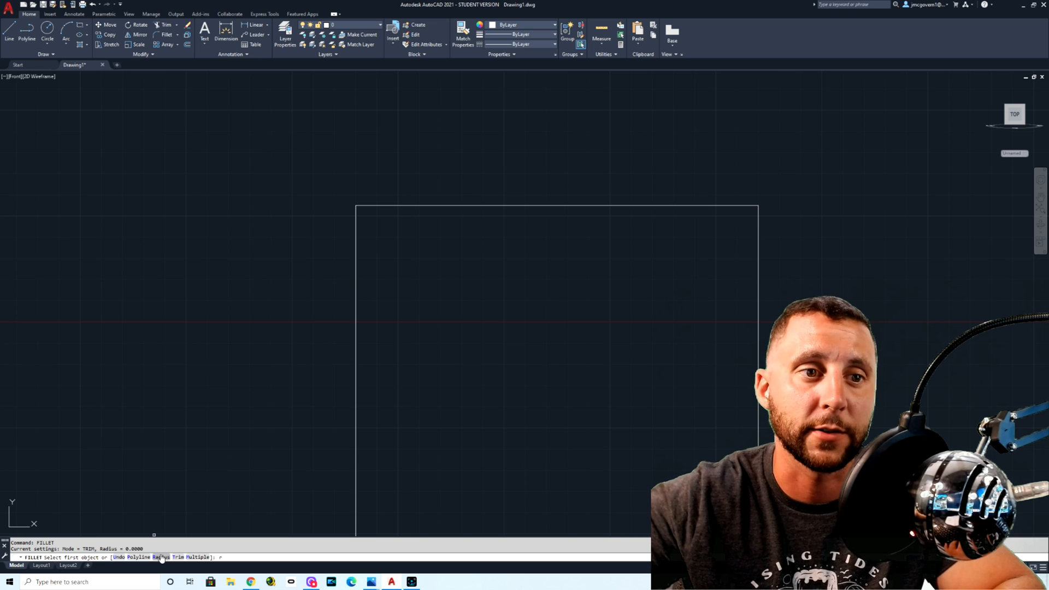
{"action": "key", "text": "Return"}
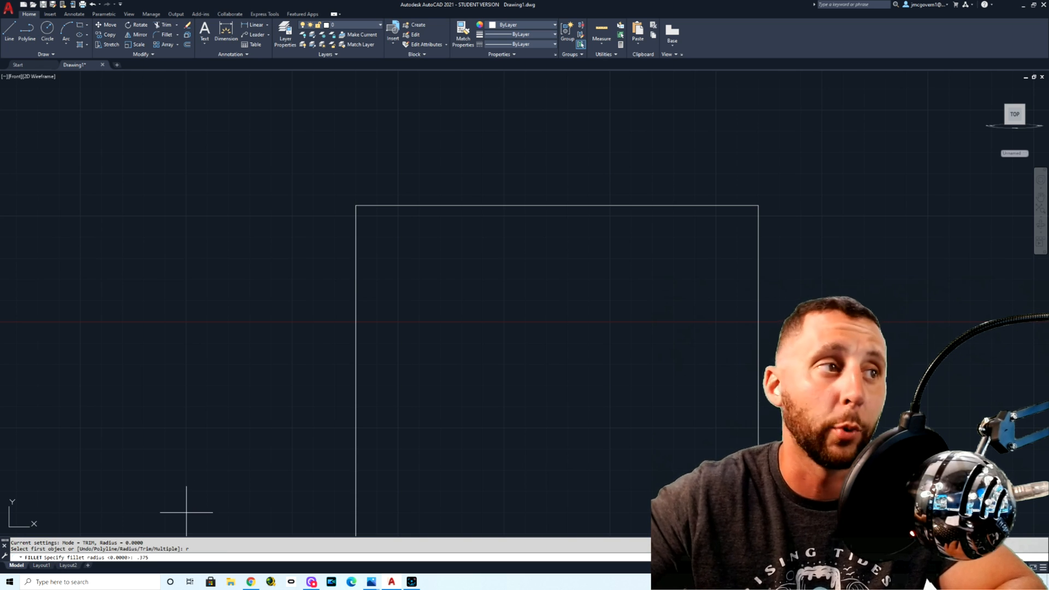
{"action": "key", "text": "Return"}
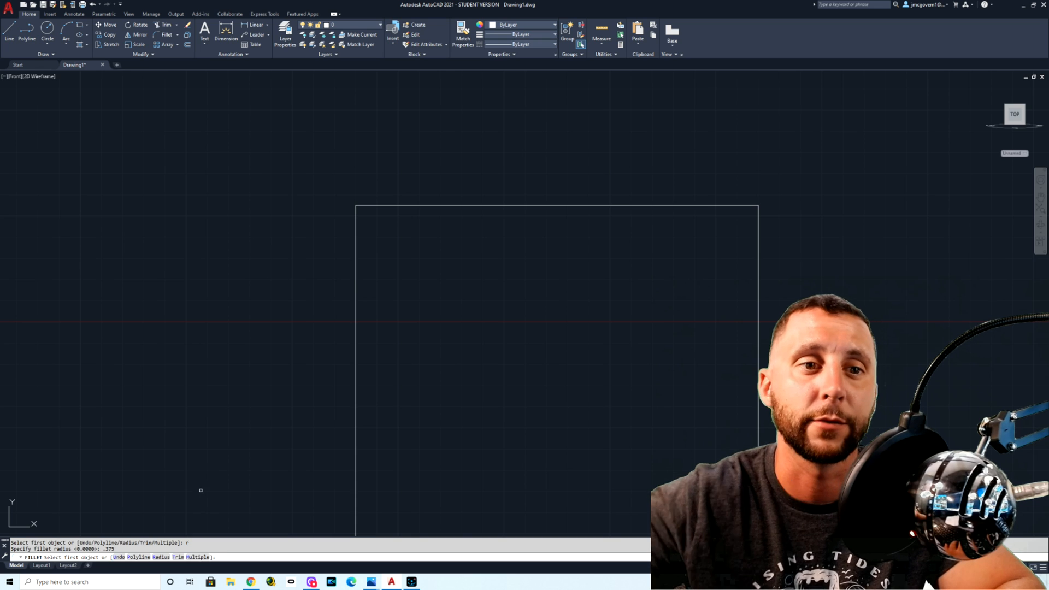
{"action": "left_click", "coordinate": [357, 239]}
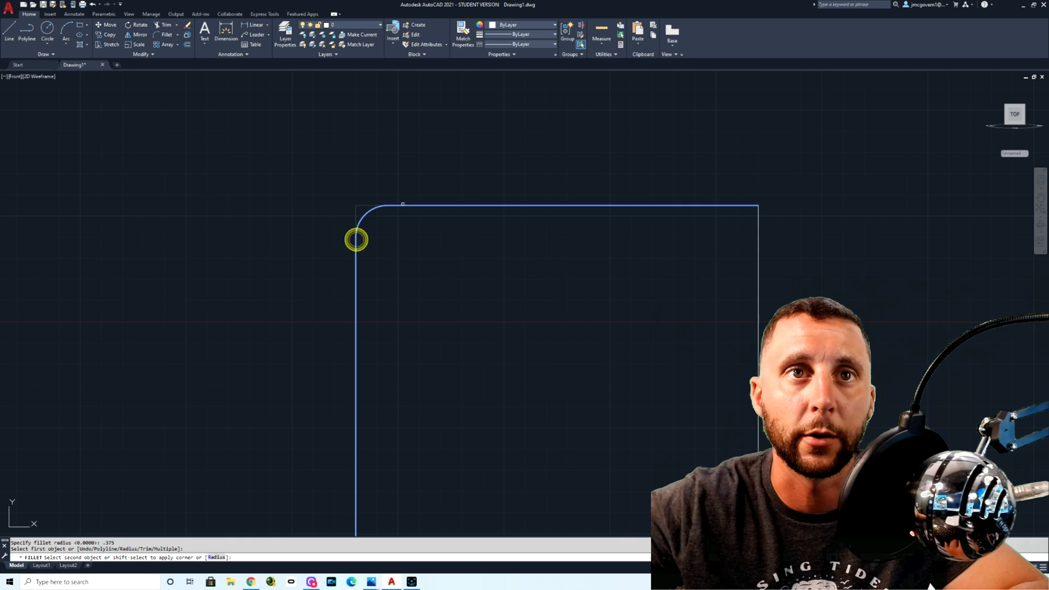
{"action": "left_click", "coordinate": [406, 205]}
{"action": "key", "text": "Return"}
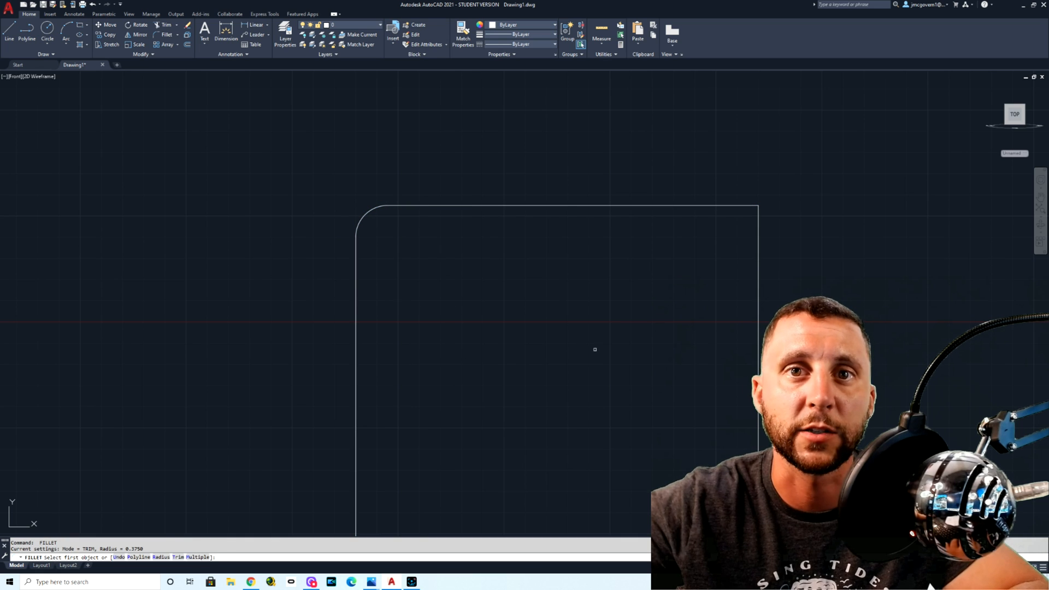
{"action": "left_click", "coordinate": [727, 203]}
{"action": "left_click", "coordinate": [758, 225]}
{"action": "scroll", "coordinate": [730, 310], "scroll_direction": "down", "scroll_amount": 5}
{"action": "middle_click_drag", "start_coordinate": [728, 316], "coordinate": [634, 204]}
{"action": "scroll", "coordinate": [644, 297], "scroll_direction": "up", "scroll_amount": 4}
{"action": "scroll", "coordinate": [644, 297], "scroll_direction": "down", "scroll_amount": 12}
{"action": "scroll", "coordinate": [645, 269], "scroll_direction": "up", "scroll_amount": 12}
{"action": "scroll", "coordinate": [644, 269], "scroll_direction": "down", "scroll_amount": 6}
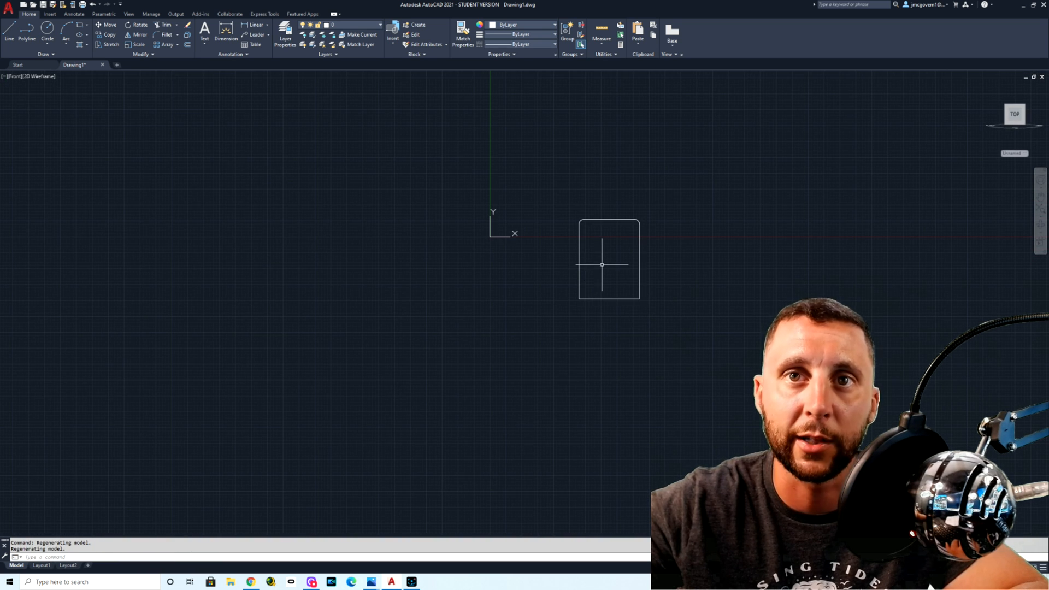
{"action": "mouse_move", "coordinate": [601, 265]}
{"action": "middle_mouse_down"}
{"action": "mouse_move", "coordinate": [581, 291]}
{"action": "mouse_move", "coordinate": [498, 274]}
{"action": "mouse_move", "coordinate": [467, 243]}
{"action": "mouse_move", "coordinate": [425, 269]}
{"action": "mouse_move", "coordinate": [508, 284]}
{"action": "middle_mouse_up"}
{"action": "scroll", "coordinate": [548, 317], "scroll_direction": "up", "scroll_amount": 4}
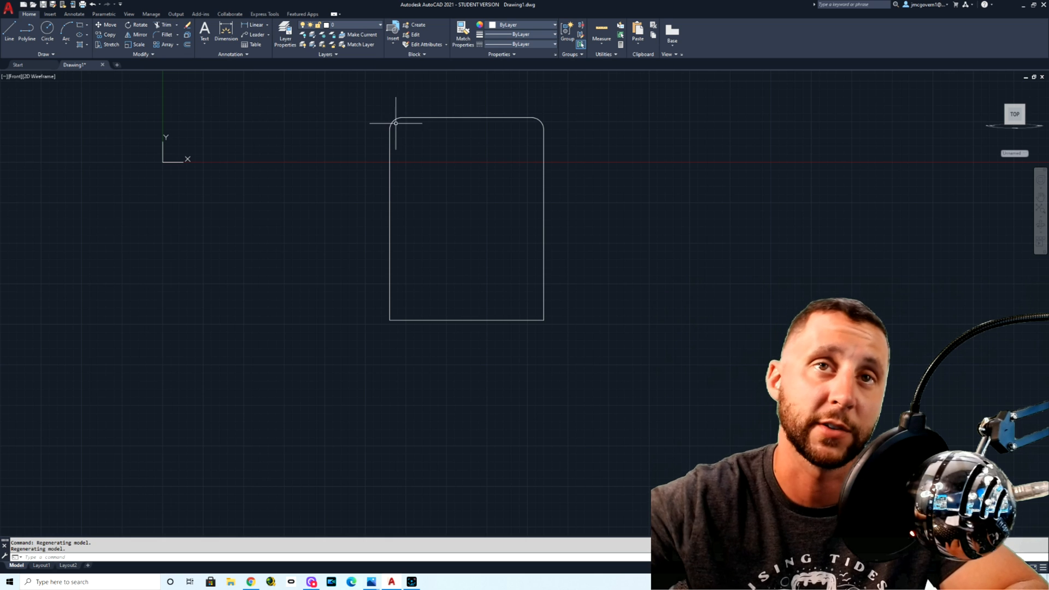
{"action": "scroll", "coordinate": [393, 118], "scroll_direction": "up", "scroll_amount": 6}
{"action": "scroll", "coordinate": [393, 121], "scroll_direction": "down", "scroll_amount": 6}
Step: Start a multiple fillet with radius 0.375 and round the plate's bottom-right corner
{"action": "scroll", "coordinate": [486, 251], "scroll_direction": "up", "scroll_amount": 6}
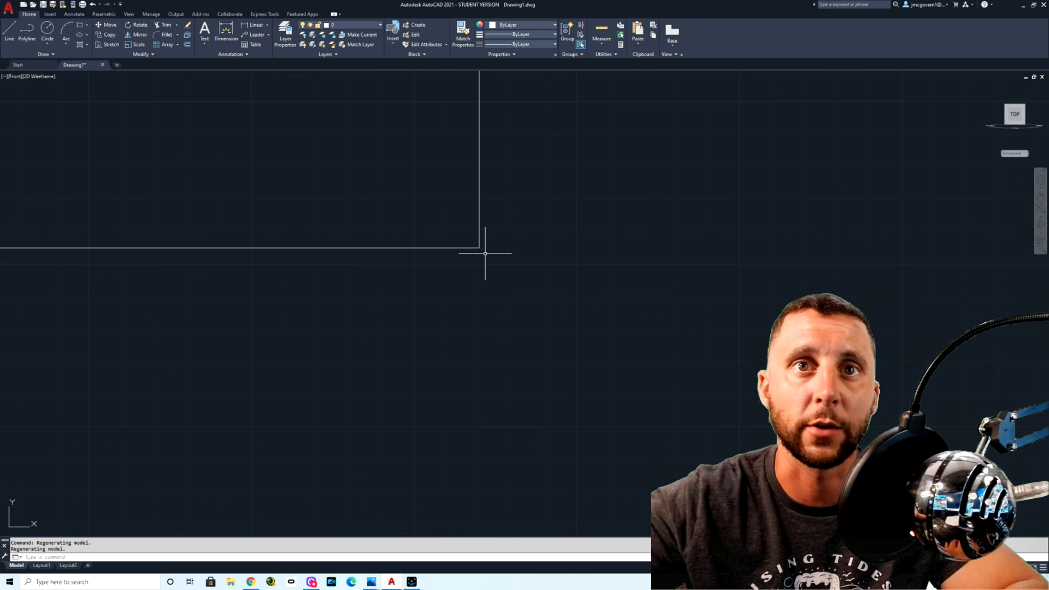
{"action": "key", "text": "Return"}
{"action": "type", "text": "r"}
{"action": "key", "text": "Return"}
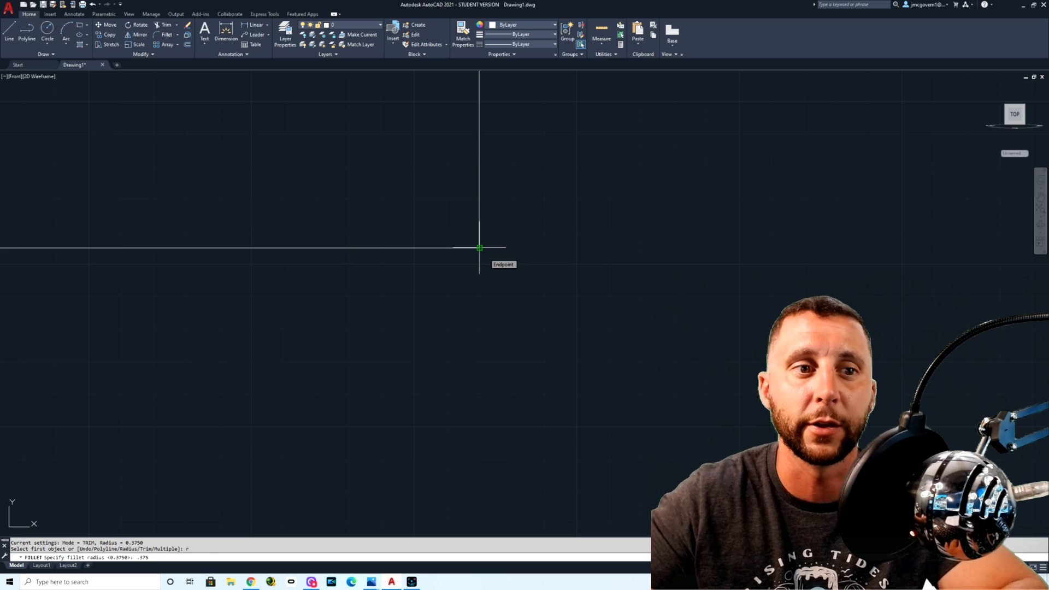
{"action": "key", "text": "Return"}
{"action": "left_click", "coordinate": [196, 557]}
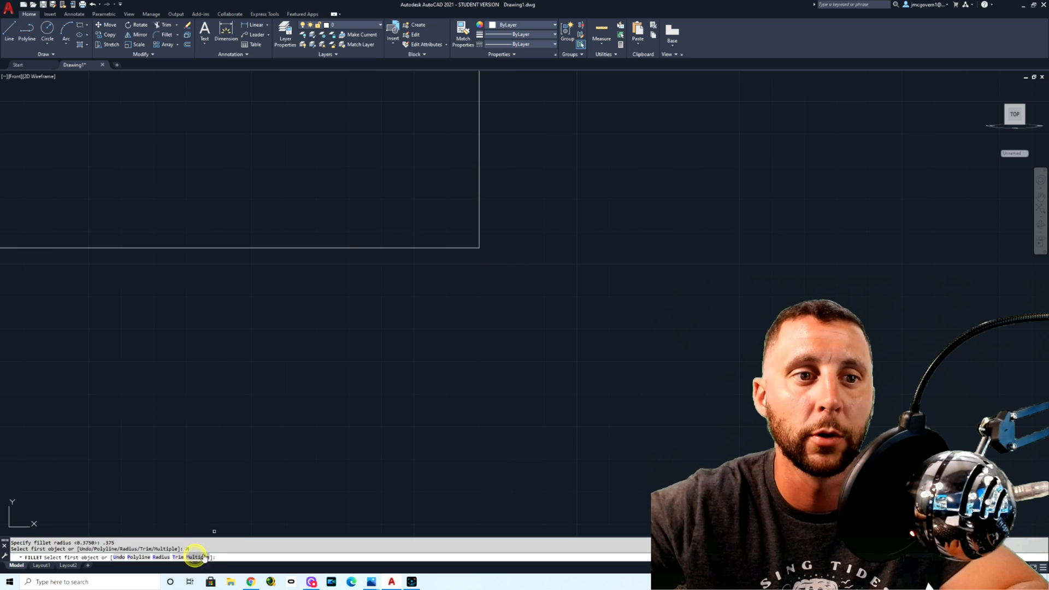
{"action": "left_click", "coordinate": [479, 211]}
{"action": "left_click", "coordinate": [419, 248]}
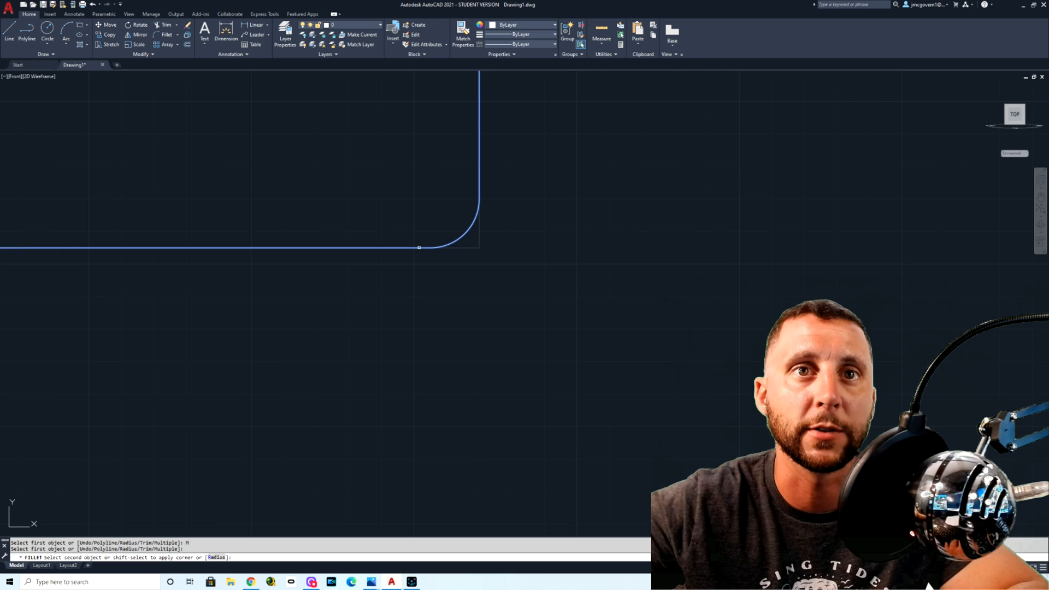
Step: Fillet the plate's bottom-left corner with the same radius and end the fillet
{"action": "middle_click_drag", "start_coordinate": [301, 259], "coordinate": [728, 275]}
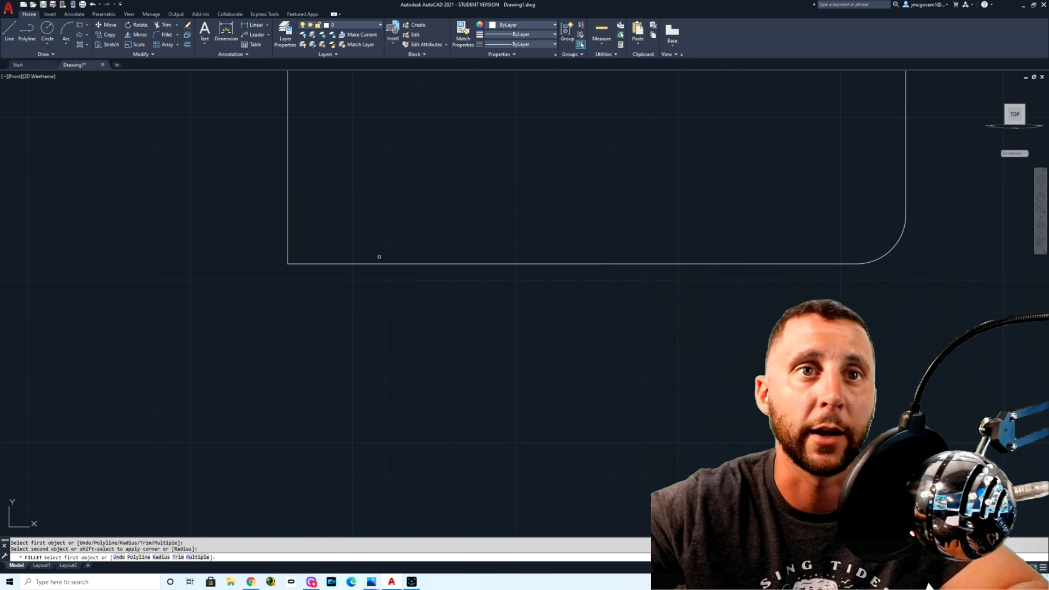
{"action": "left_click", "coordinate": [350, 264]}
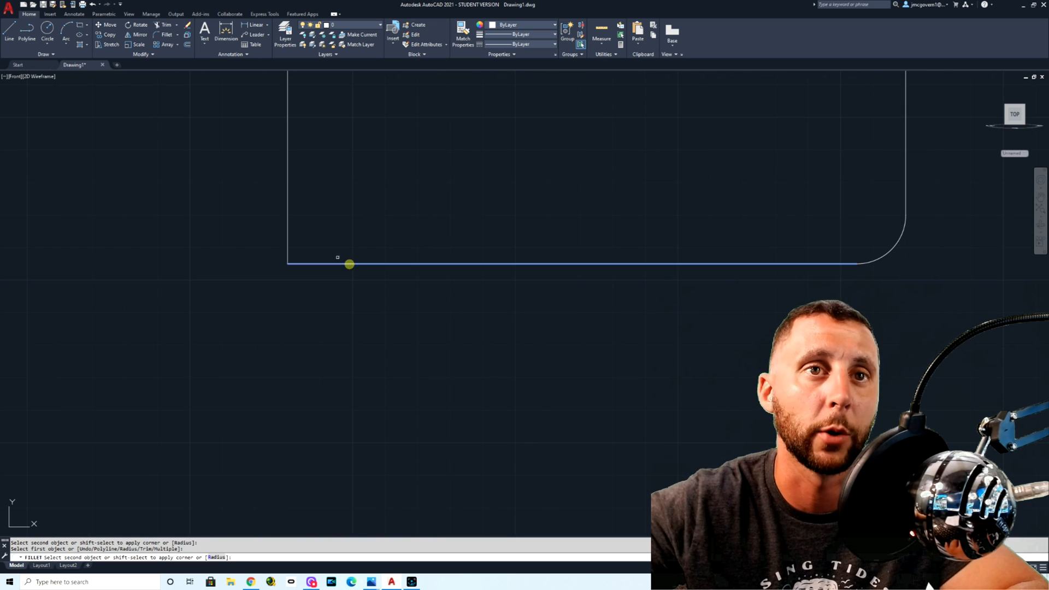
{"action": "left_click", "coordinate": [288, 205]}
{"action": "scroll", "coordinate": [355, 312], "scroll_direction": "down", "scroll_amount": 4}
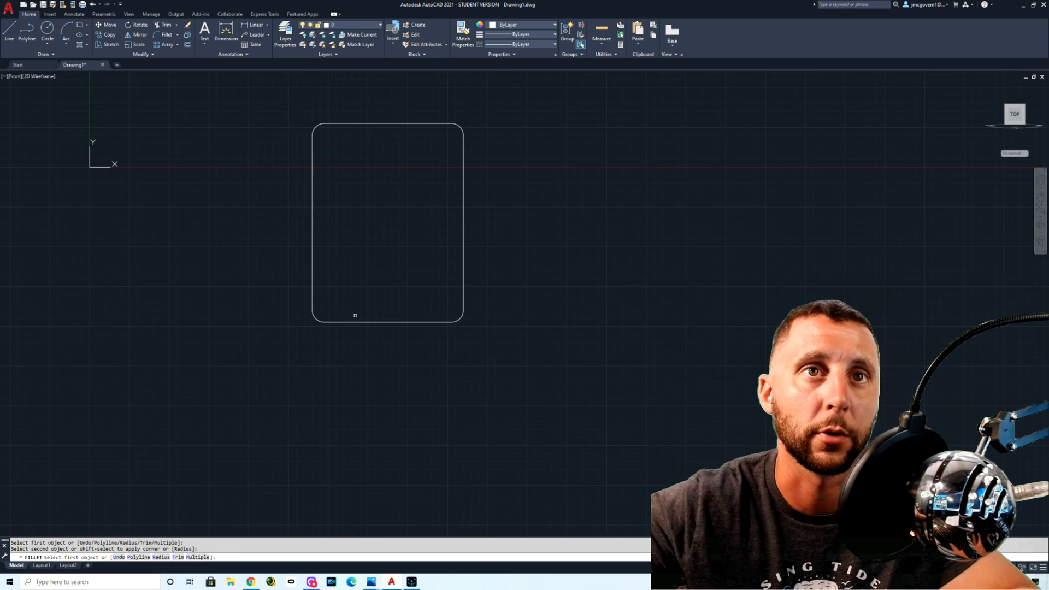
{"action": "key", "text": "Escape"}
Step: Check the hole and centerline layout in the base plate reference image in Photos, and return to the AutoCAD drawing
{"action": "left_click", "coordinate": [187, 45]}
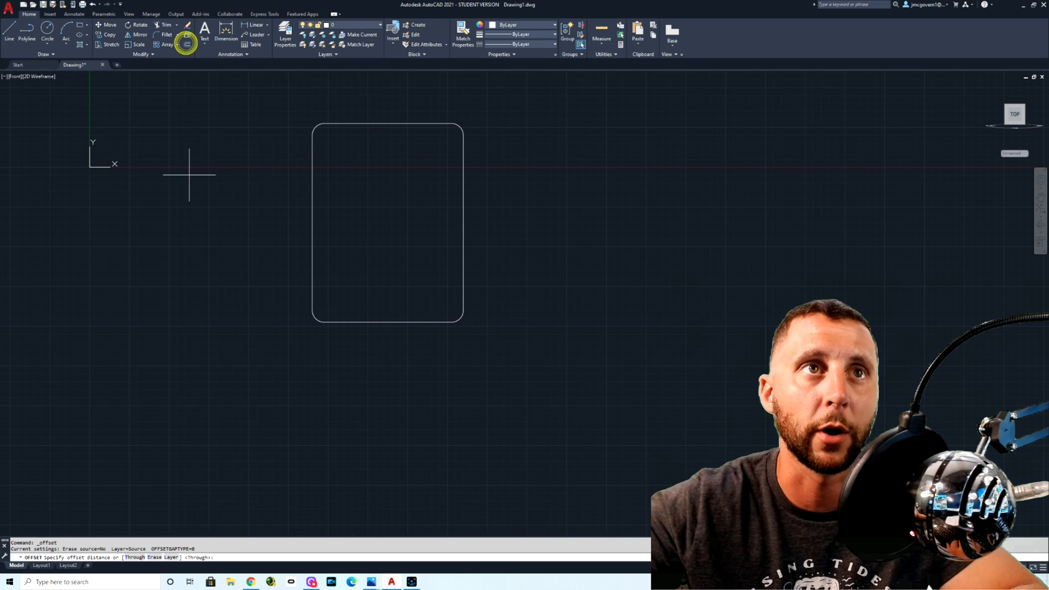
{"action": "key", "text": "Escape"}
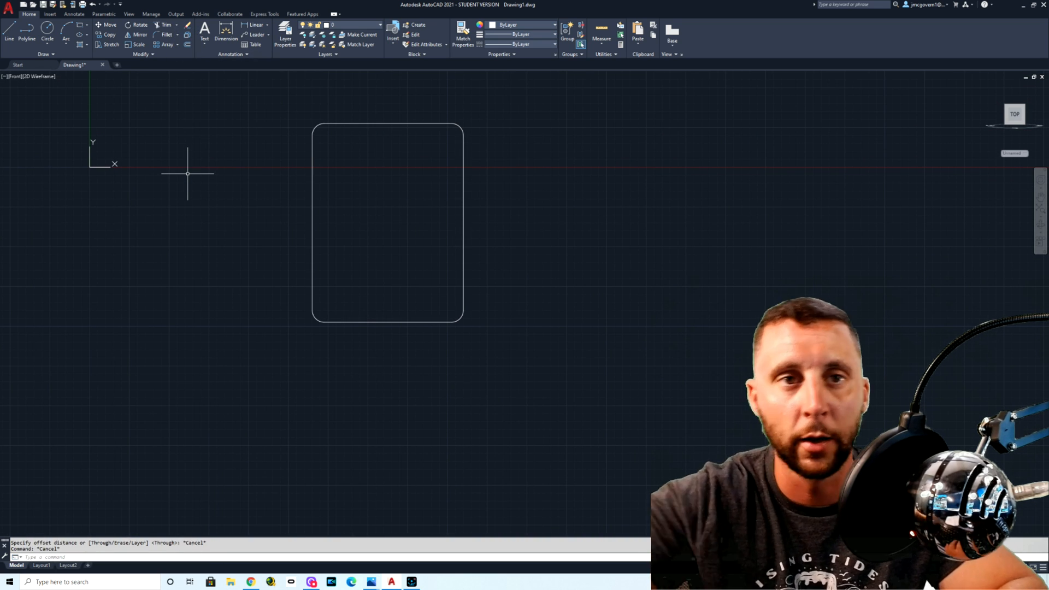
{"action": "mouse_move", "coordinate": [365, 583]}
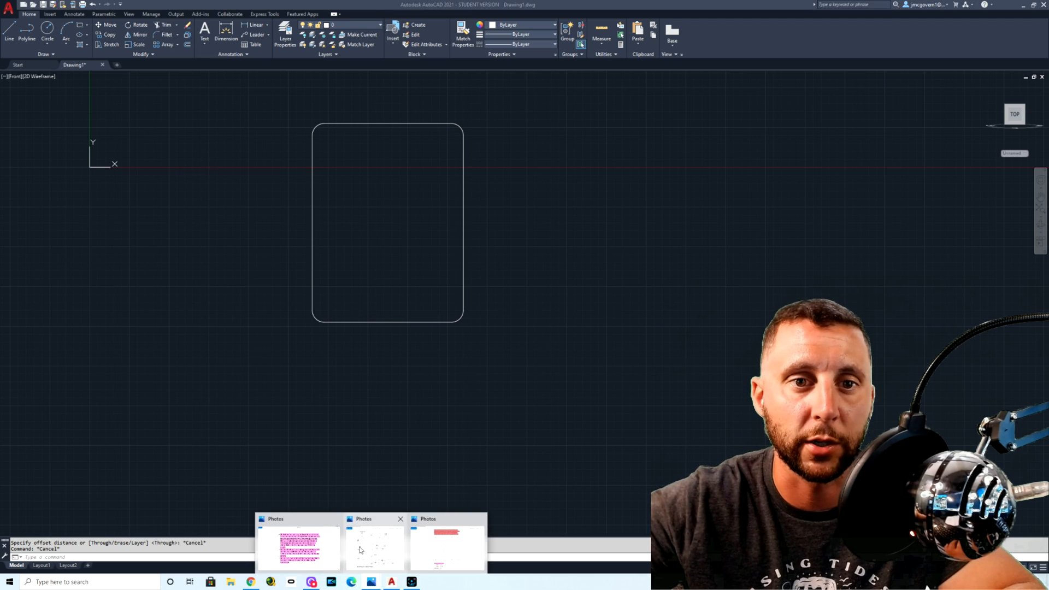
{"action": "mouse_move", "coordinate": [360, 548]}
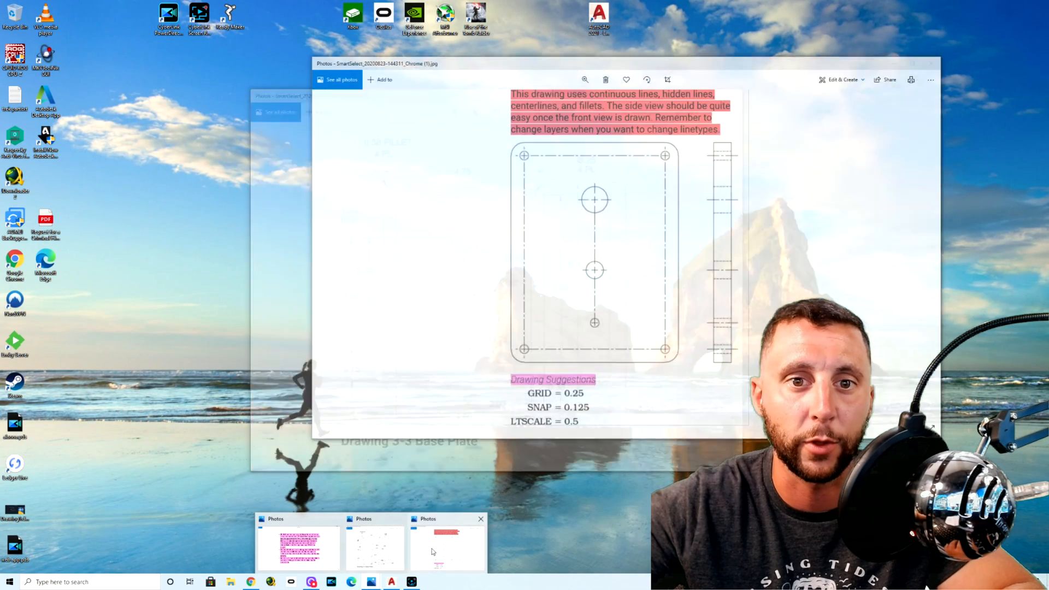
{"action": "left_click", "coordinate": [446, 548]}
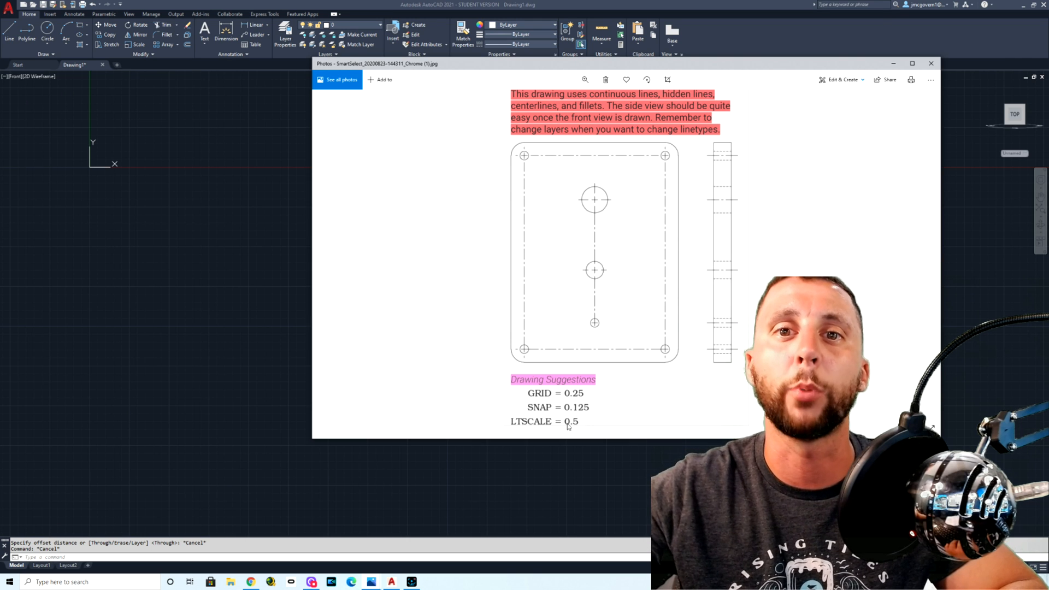
{"action": "left_click", "coordinate": [245, 293]}
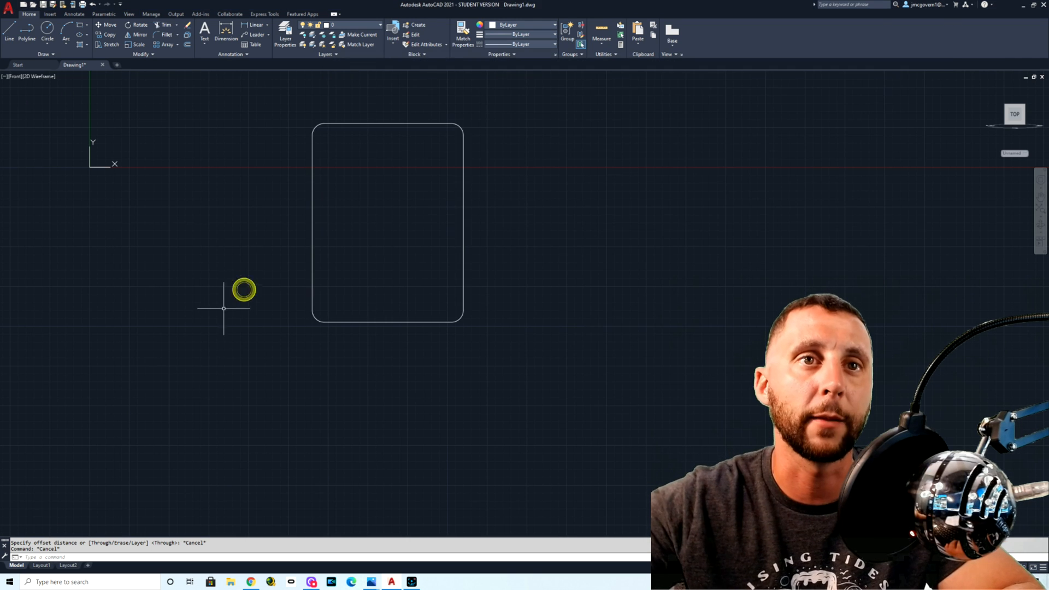
{"action": "left_click", "coordinate": [10, 26]}
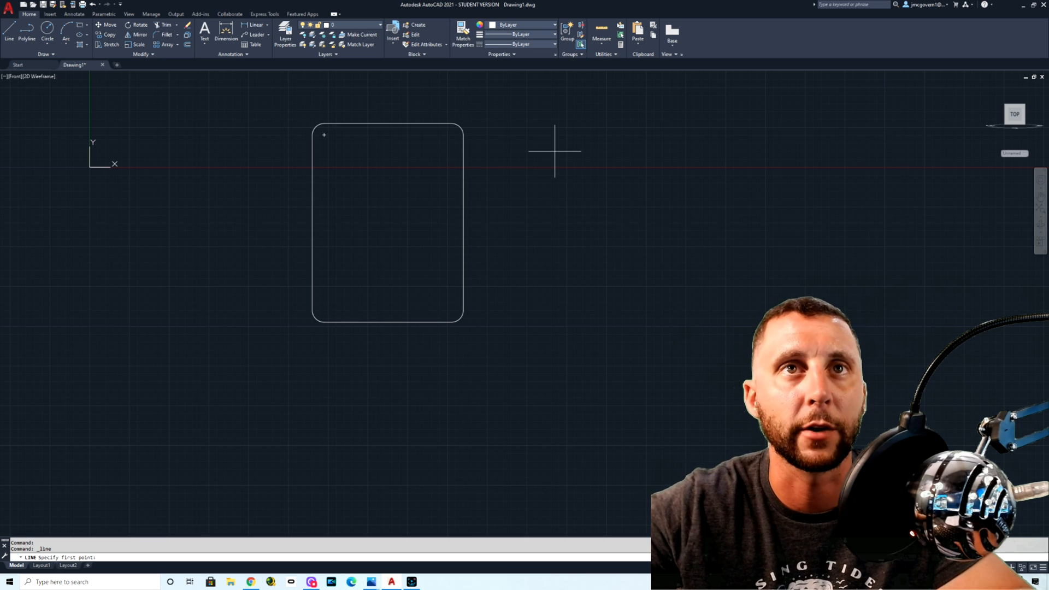
{"action": "key", "text": "Escape"}
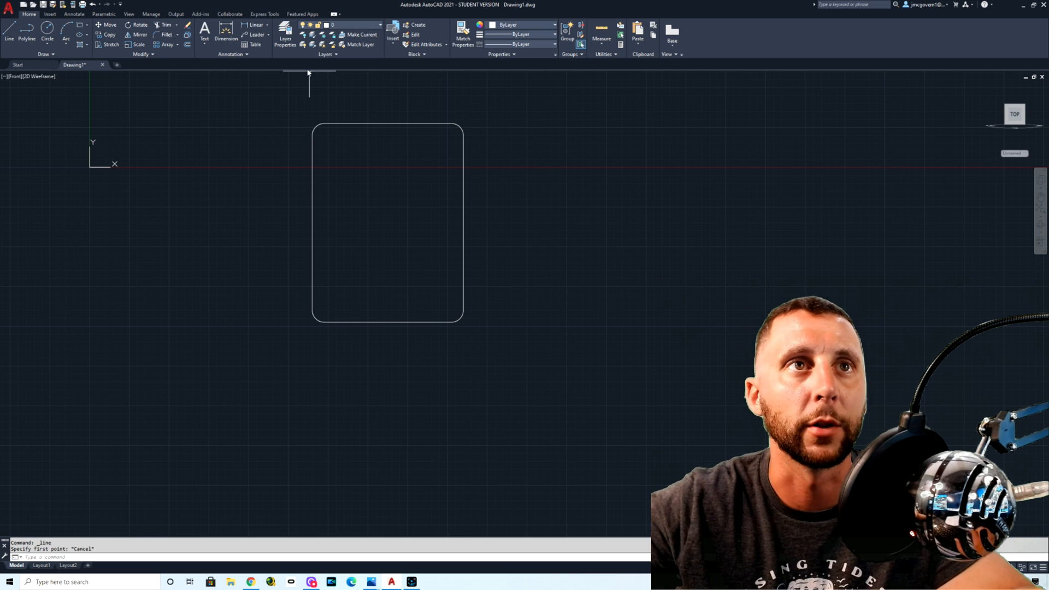
Step: Offset the plate's four straight edges 0.375 inward to form an inner rectangle
{"action": "left_click", "coordinate": [187, 45]}
{"action": "type", "text": ".3"}
{"action": "key", "text": "Return"}
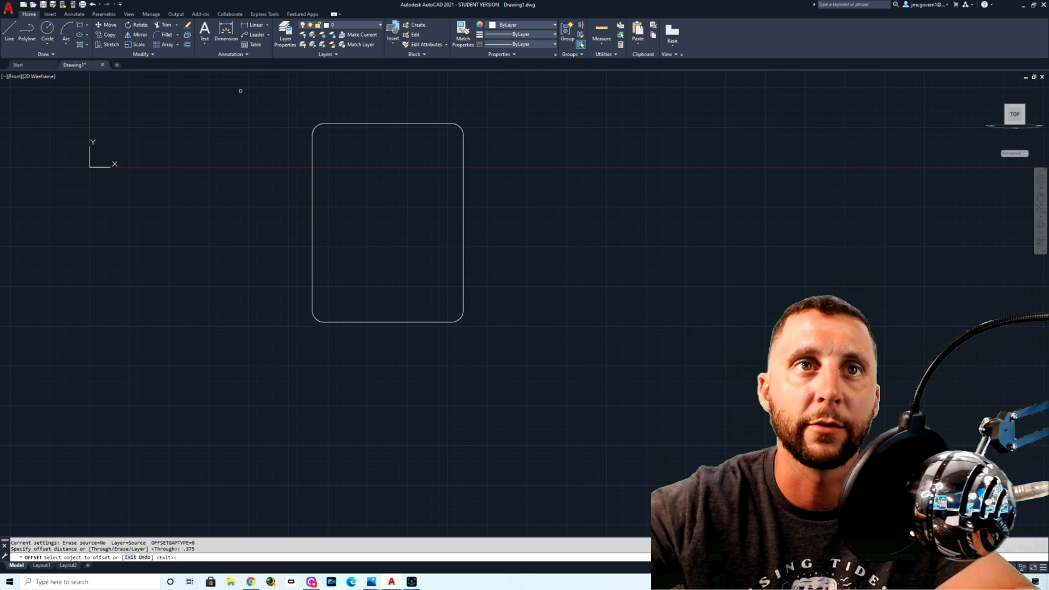
{"action": "left_click", "coordinate": [462, 203]}
{"action": "left_click", "coordinate": [431, 204]}
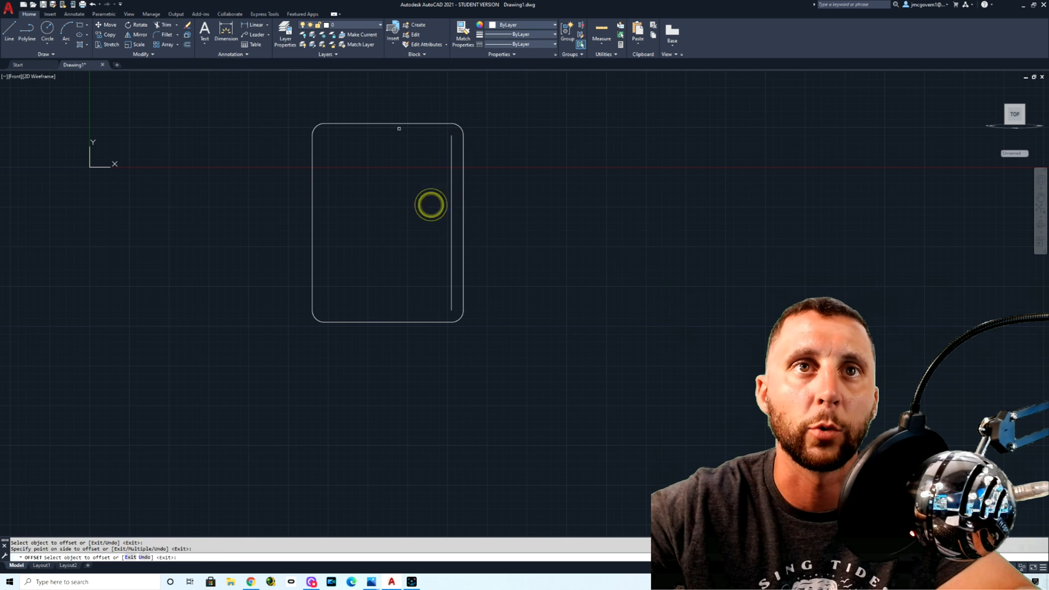
{"action": "left_click", "coordinate": [397, 124]}
{"action": "left_click", "coordinate": [399, 152]}
{"action": "left_click", "coordinate": [313, 176]}
{"action": "left_click", "coordinate": [329, 180]}
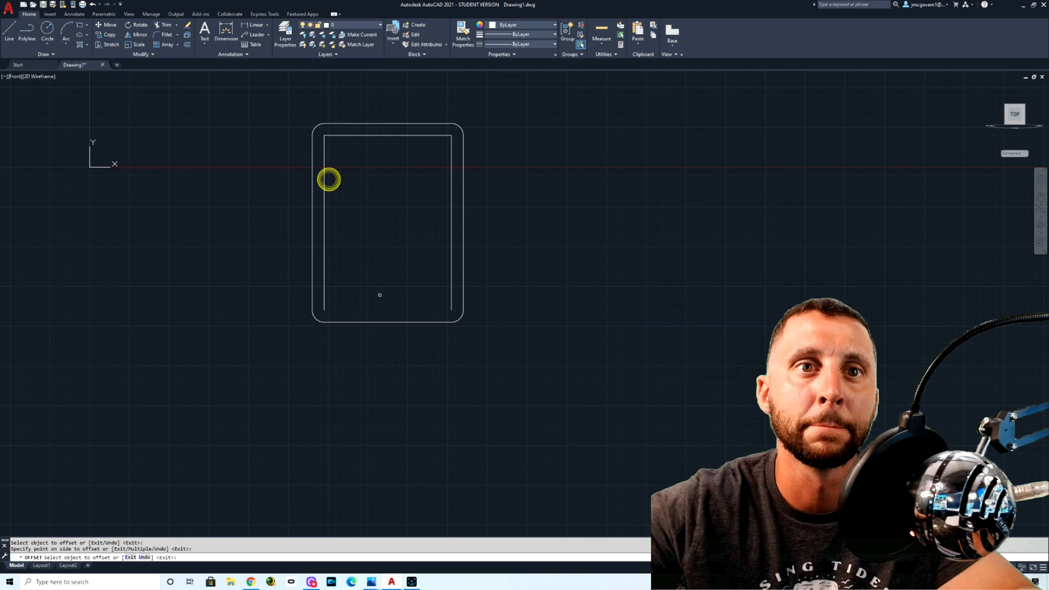
{"action": "left_click", "coordinate": [381, 321]}
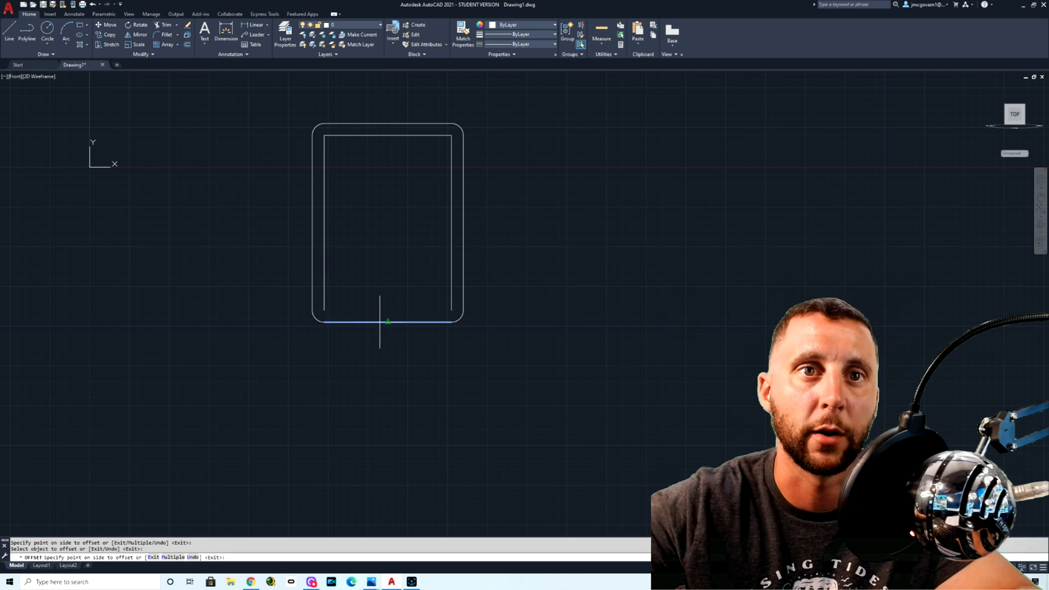
{"action": "left_click", "coordinate": [383, 295]}
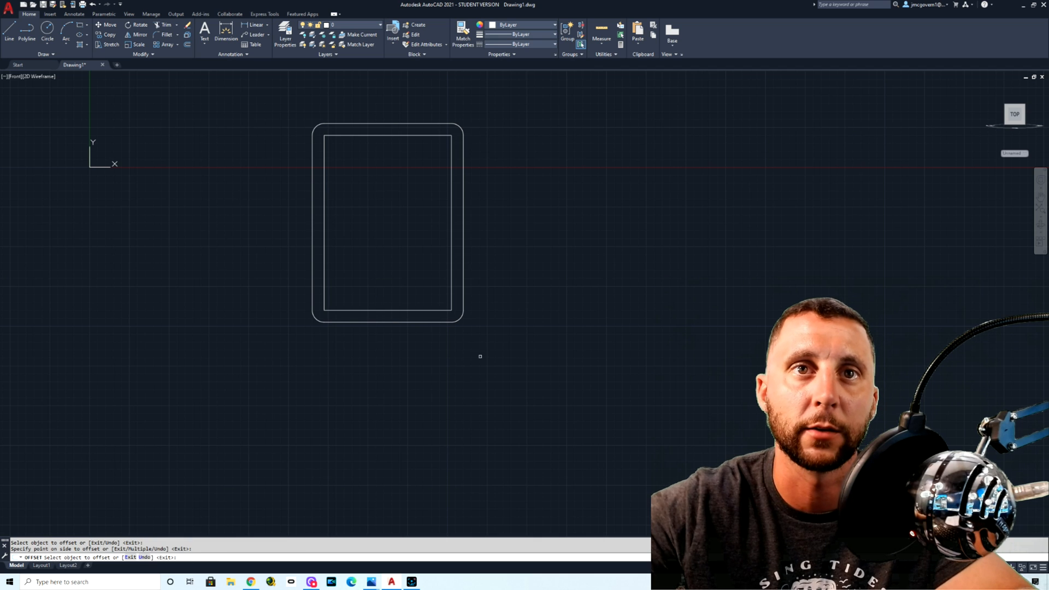
{"action": "key", "text": "Escape"}
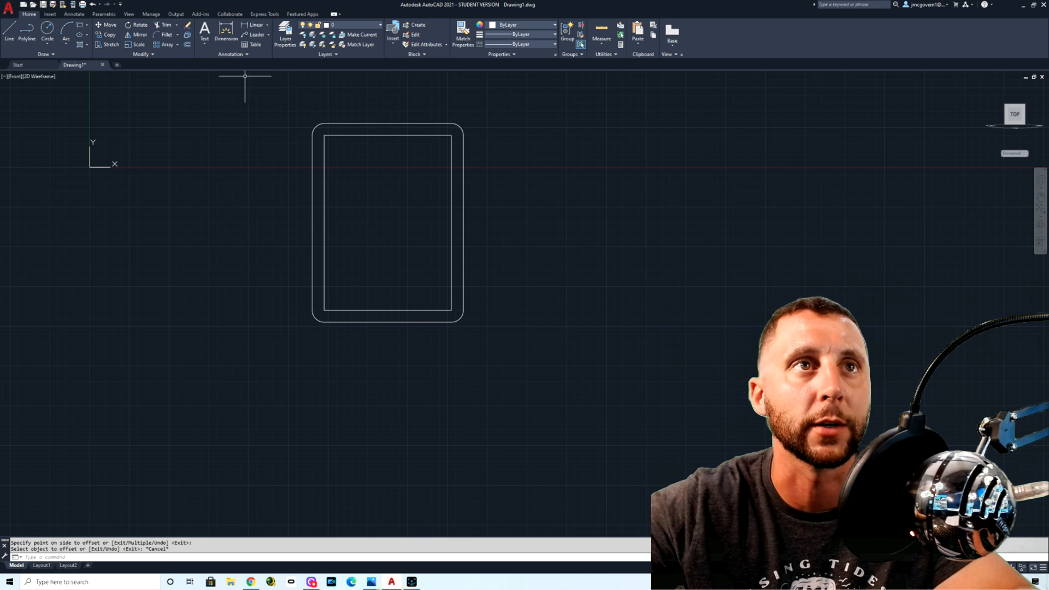
Step: Change the color of the four inner offset lines to red
{"action": "left_click", "coordinate": [407, 109]}
{"action": "left_click", "coordinate": [320, 109]}
{"action": "left_click", "coordinate": [347, 131]}
{"action": "left_click", "coordinate": [319, 145]}
{"action": "left_click", "coordinate": [456, 280]}
{"action": "left_click", "coordinate": [432, 312]}
{"action": "left_click", "coordinate": [510, 24]}
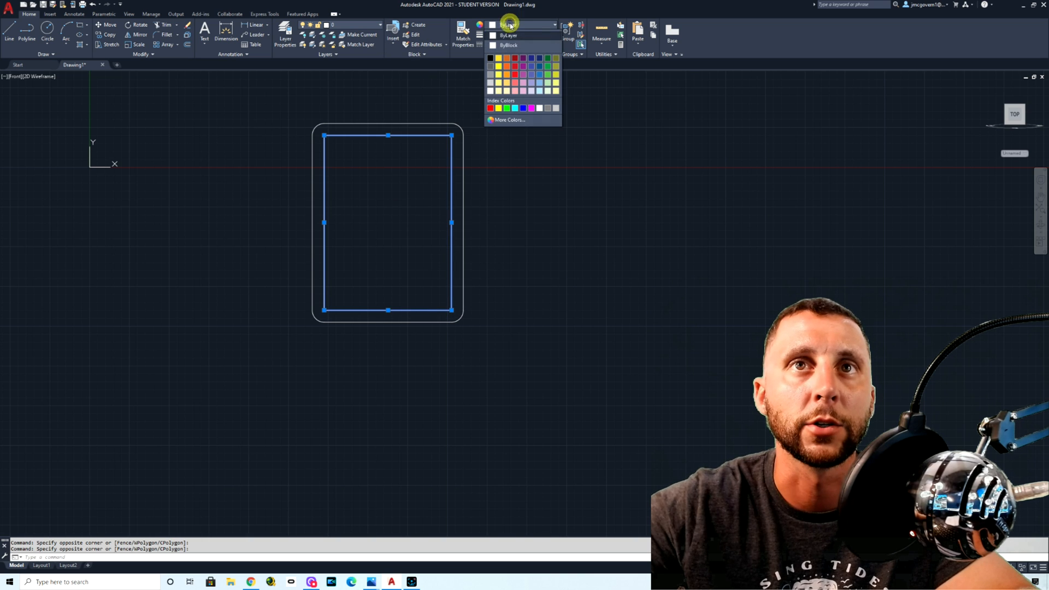
{"action": "left_click", "coordinate": [515, 75]}
{"action": "key", "text": "Escape"}
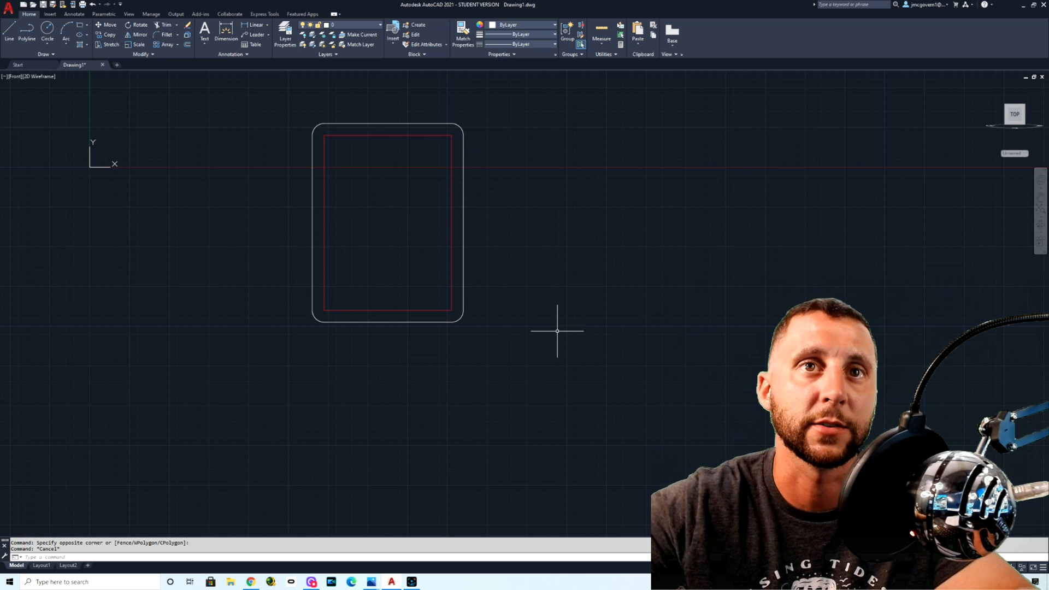
Step: Offset the plate's four straight outer edges 0.25 outward
{"action": "middle_click_drag", "start_coordinate": [525, 311], "coordinate": [521, 337]}
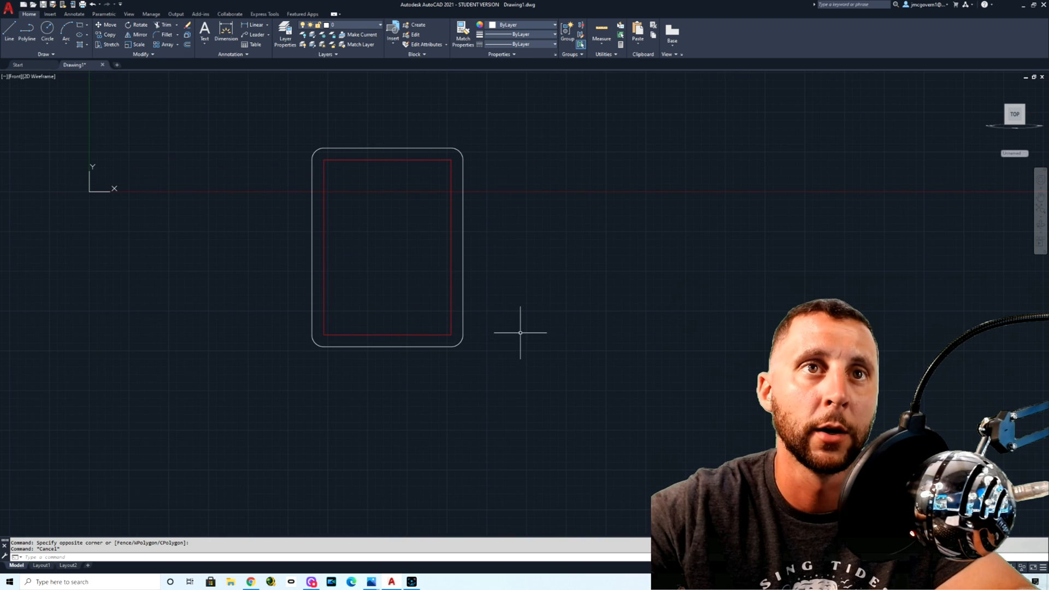
{"action": "left_click", "coordinate": [187, 45]}
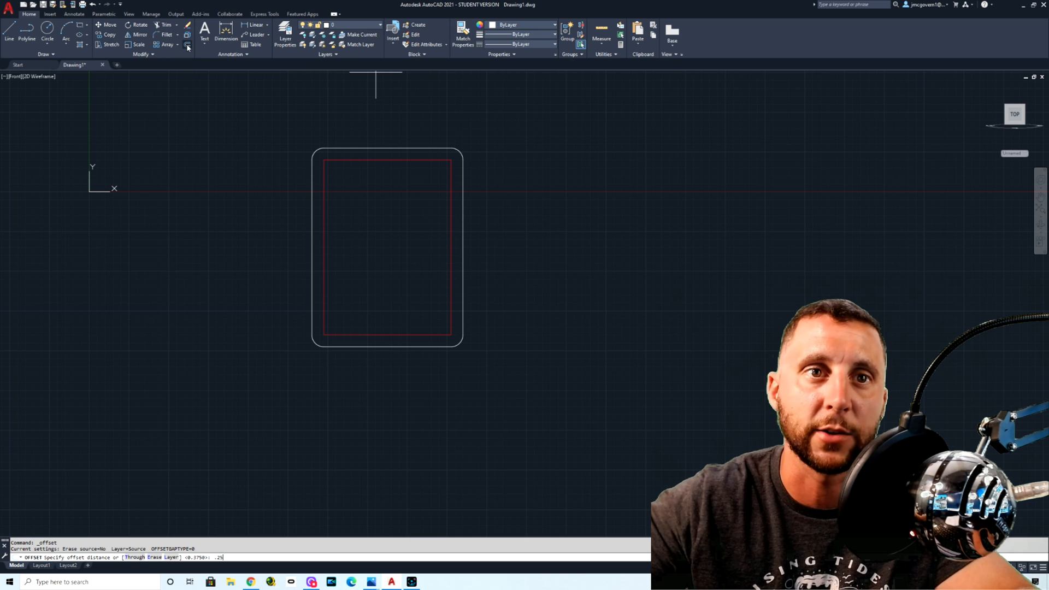
{"action": "type", "text": ".25"}
{"action": "key", "text": "Return"}
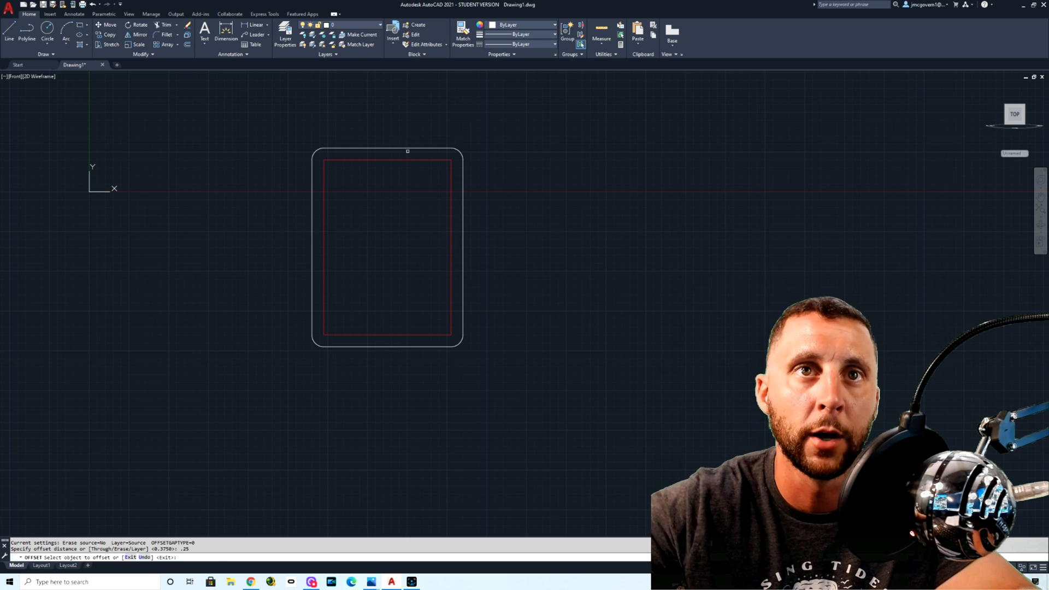
{"action": "left_click", "coordinate": [402, 146]}
{"action": "left_click", "coordinate": [401, 122]}
{"action": "left_click", "coordinate": [463, 195]}
{"action": "left_click", "coordinate": [499, 199]}
{"action": "left_click", "coordinate": [312, 228]}
{"action": "left_click", "coordinate": [280, 236]}
{"action": "left_click", "coordinate": [380, 346]}
{"action": "left_click", "coordinate": [378, 365]}
{"action": "key", "text": "Escape"}
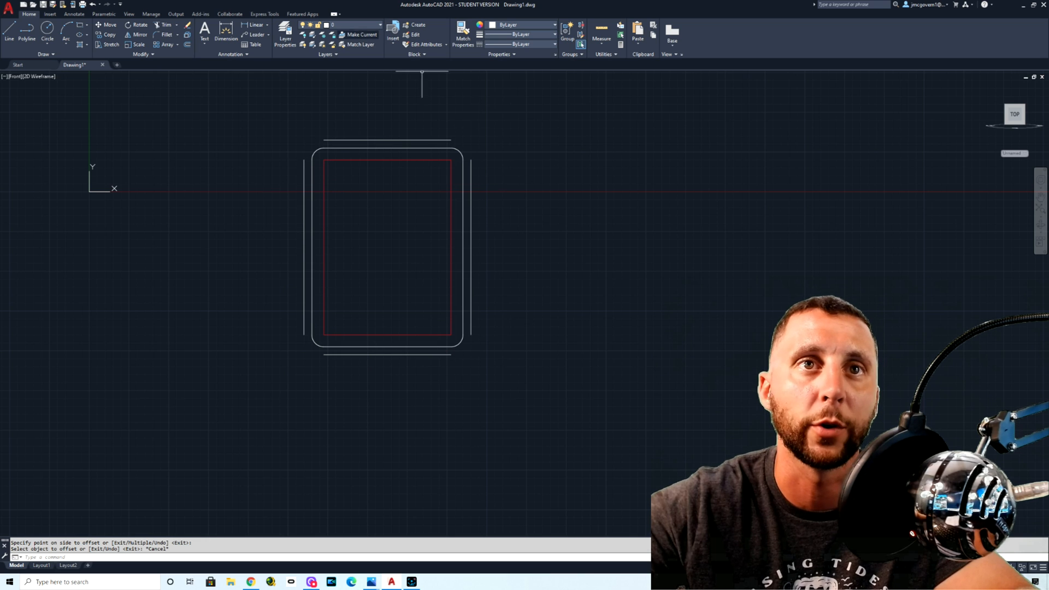
Step: Change the color of the four outer offset lines around the plate to dark red 153,27,30
{"action": "left_click", "coordinate": [375, 129]}
{"action": "left_click", "coordinate": [342, 141]}
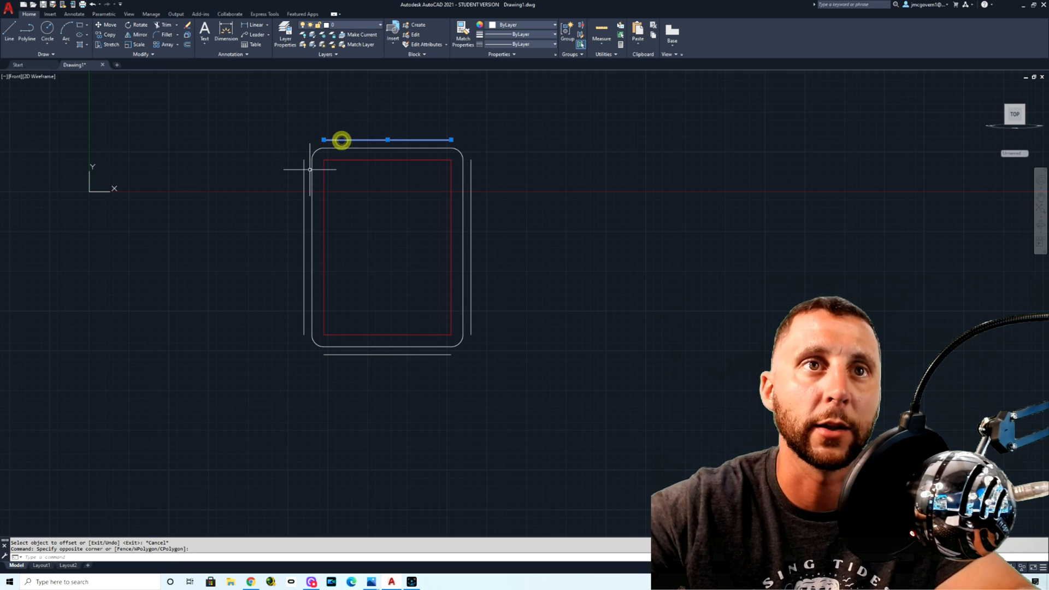
{"action": "left_click", "coordinate": [305, 173]}
{"action": "left_click", "coordinate": [491, 238]}
{"action": "left_click", "coordinate": [466, 333]}
{"action": "left_click", "coordinate": [467, 345]}
{"action": "left_click", "coordinate": [426, 368]}
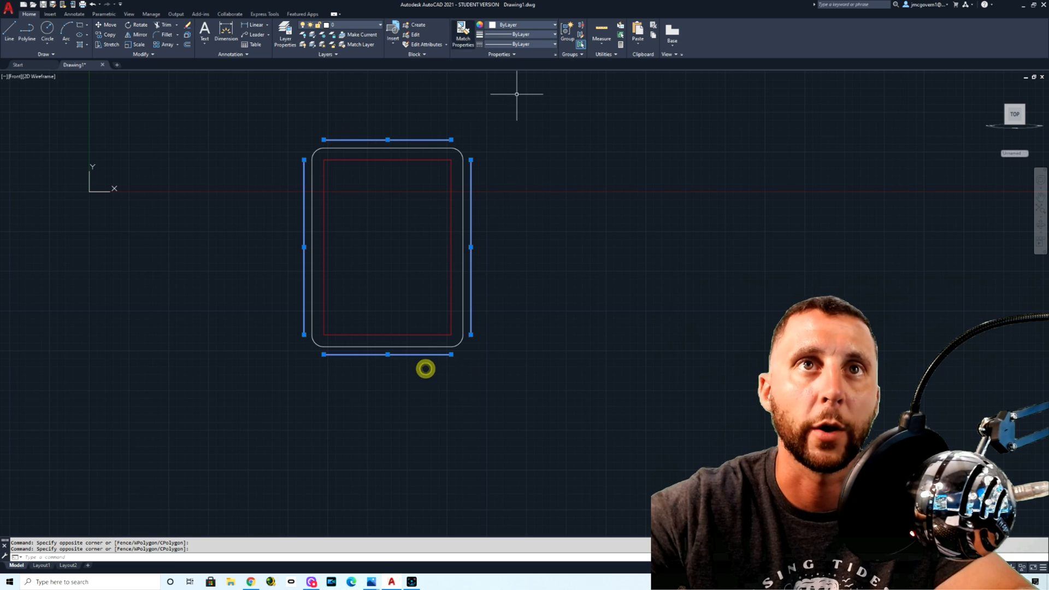
{"action": "left_click", "coordinate": [509, 25]}
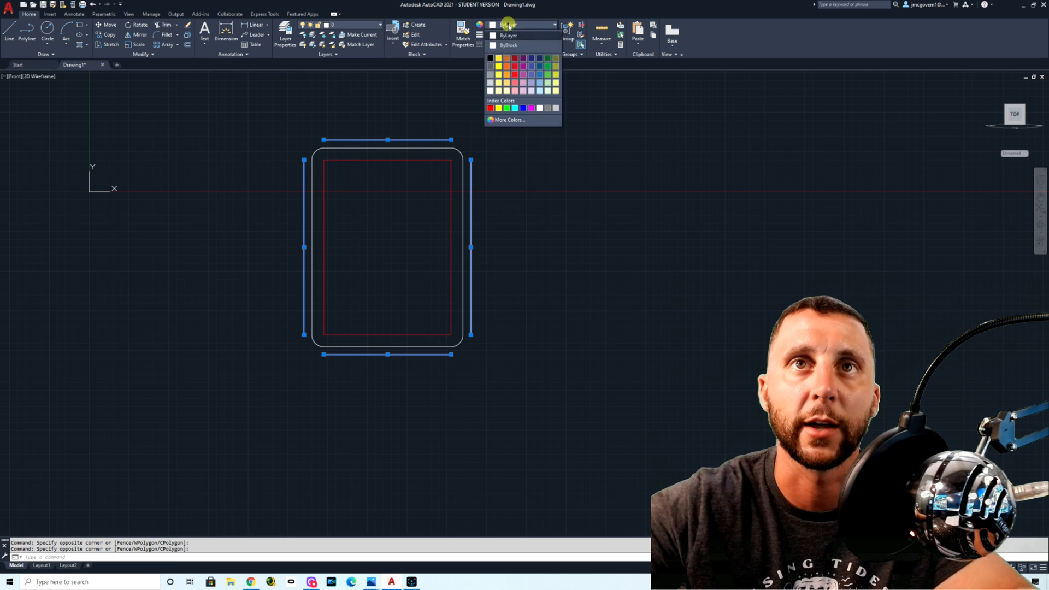
{"action": "left_click", "coordinate": [515, 59]}
{"action": "key", "text": "Escape"}
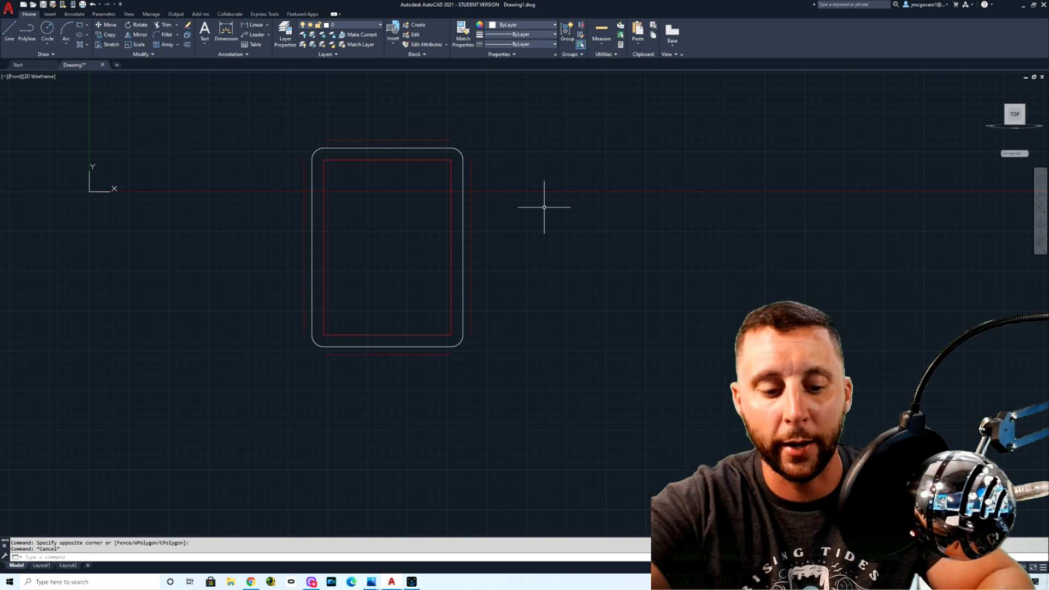
Step: Extend both ends of the two vertical inner centerlines to the upper and lower outer offset lines
{"action": "type", "text": "ex"}
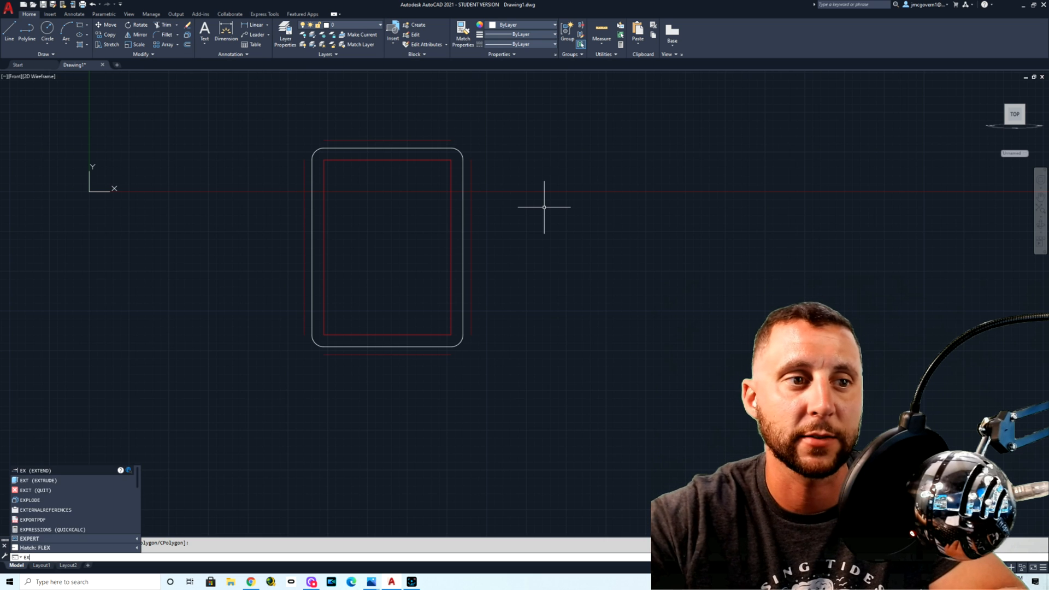
{"action": "key", "text": "Return"}
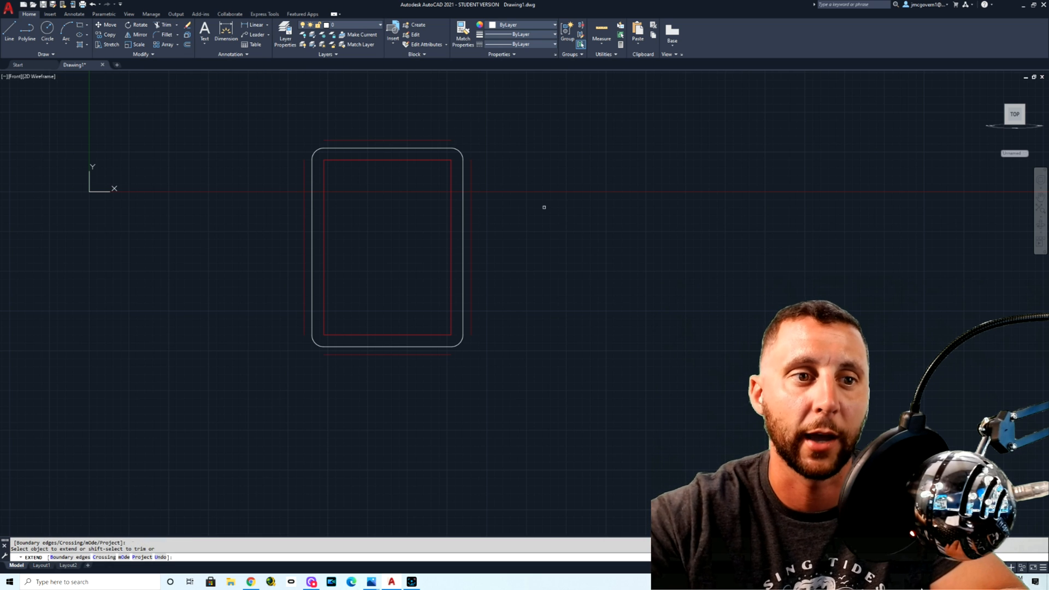
{"action": "left_click", "coordinate": [457, 168]}
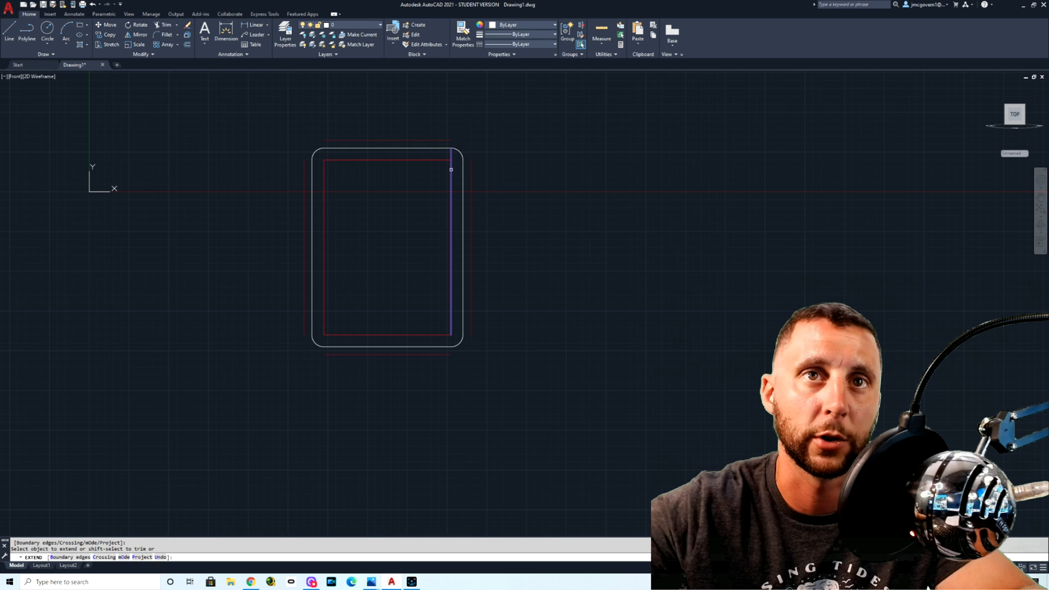
{"action": "left_click", "coordinate": [451, 169]}
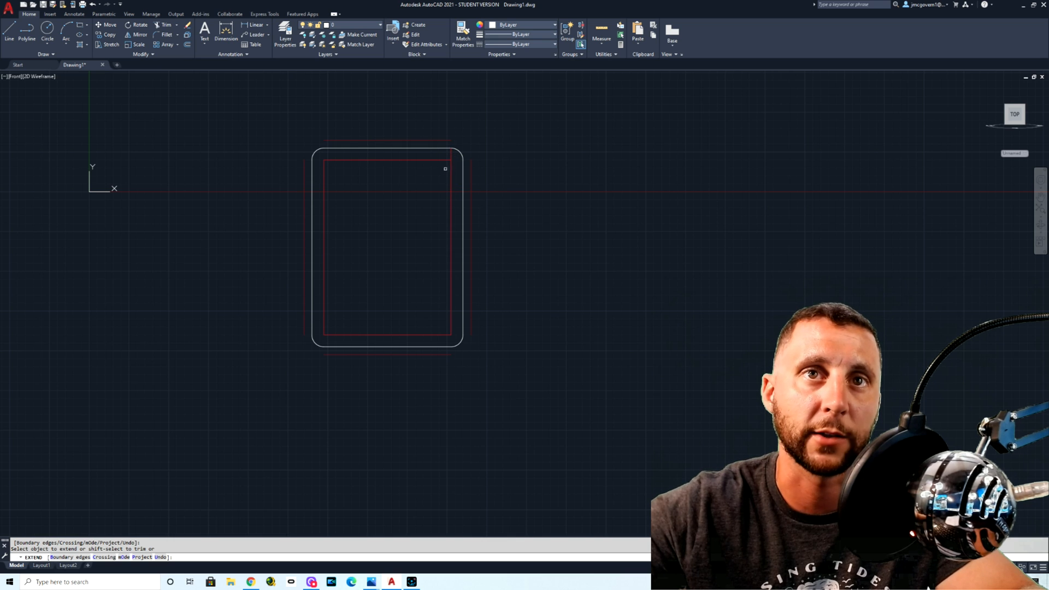
{"action": "left_click", "coordinate": [453, 168]}
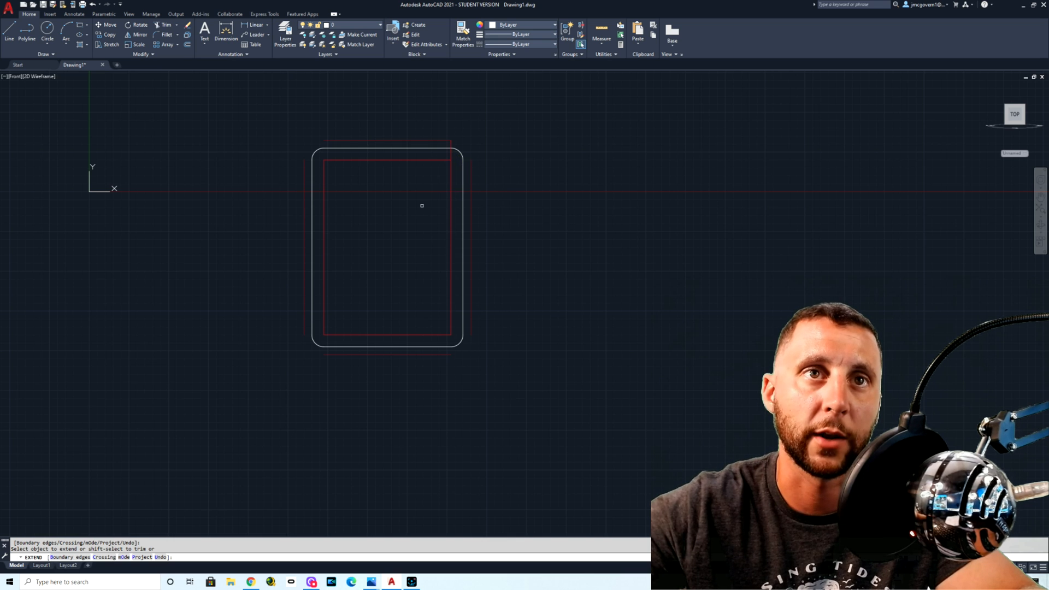
{"action": "left_click", "coordinate": [324, 173]}
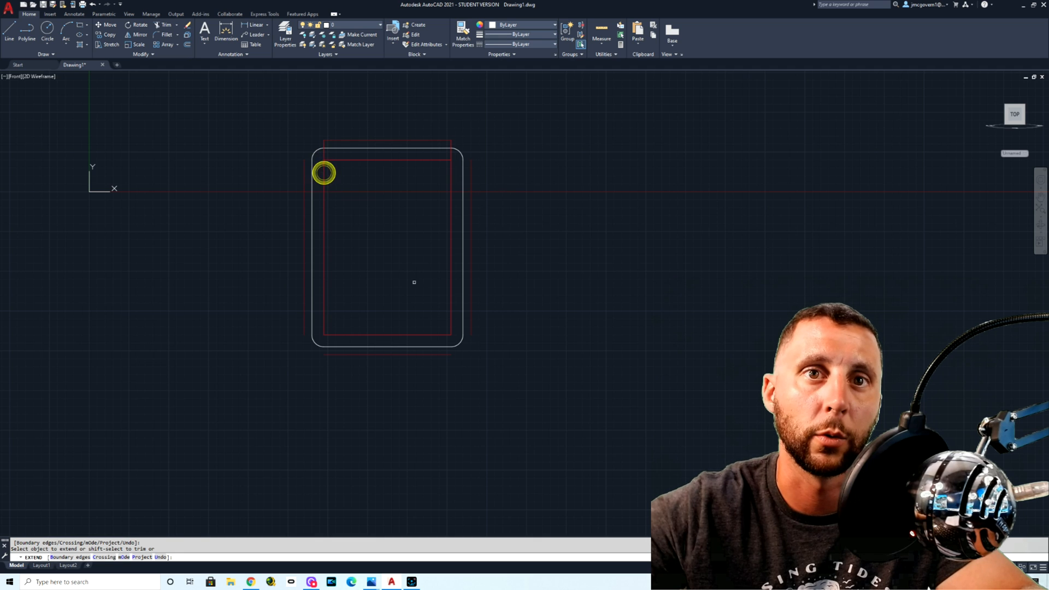
{"action": "left_click", "coordinate": [452, 316]}
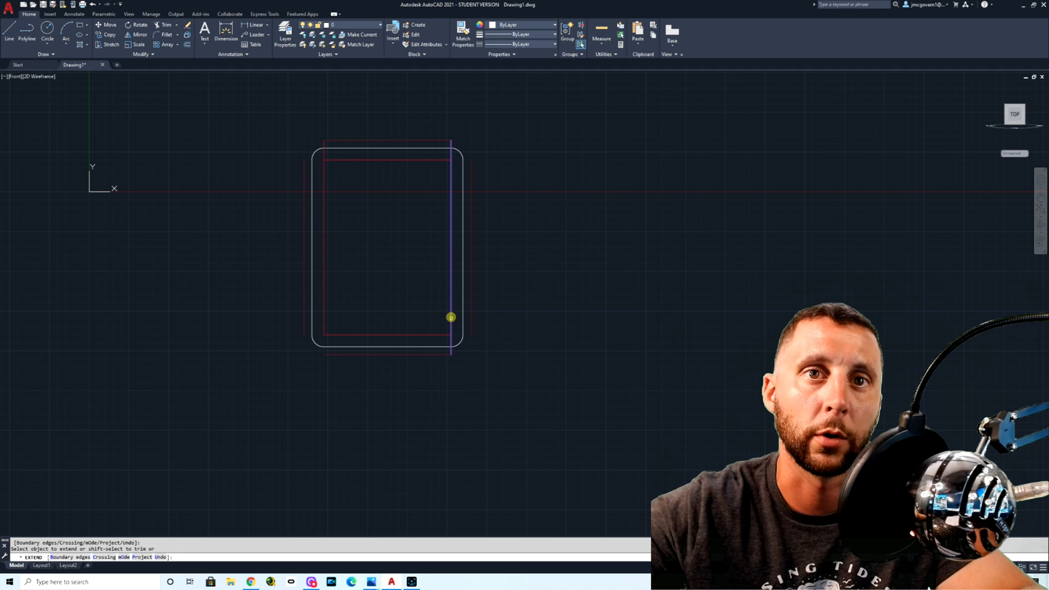
{"action": "left_click", "coordinate": [323, 321]}
{"action": "left_click", "coordinate": [325, 320]}
Step: Extend the right ends of the two horizontal inner centerlines to the right outer offset line
{"action": "left_click", "coordinate": [436, 336]}
{"action": "left_click", "coordinate": [433, 332]}
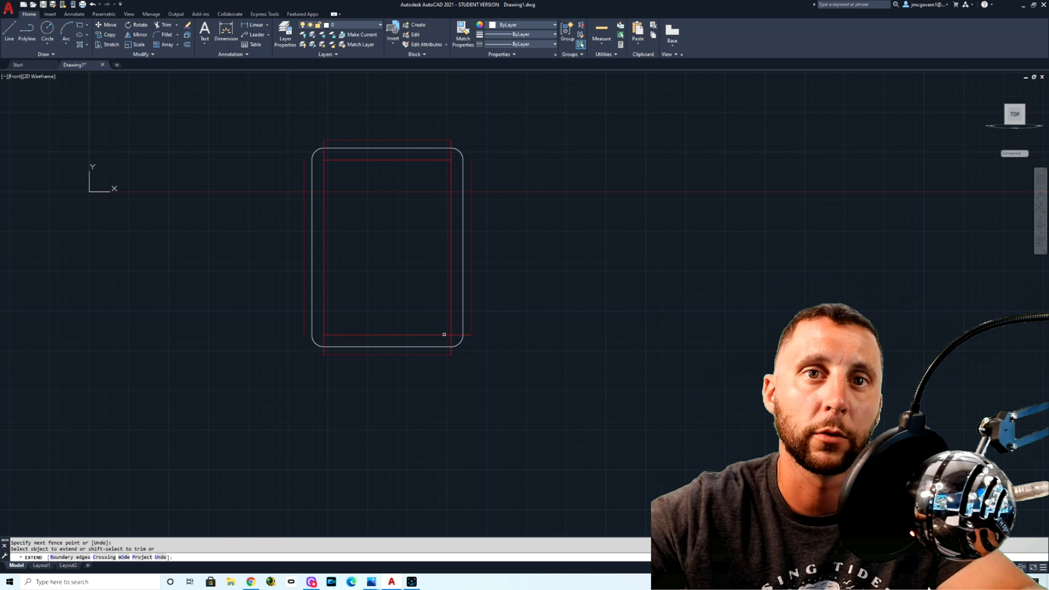
{"action": "left_click", "coordinate": [444, 333]}
{"action": "left_click", "coordinate": [442, 160]}
{"action": "left_click", "coordinate": [442, 160]}
{"action": "key", "text": "Escape"}
Step: Try to extend the outer offset line on the plate's left side
{"action": "type", "text": "extend"}
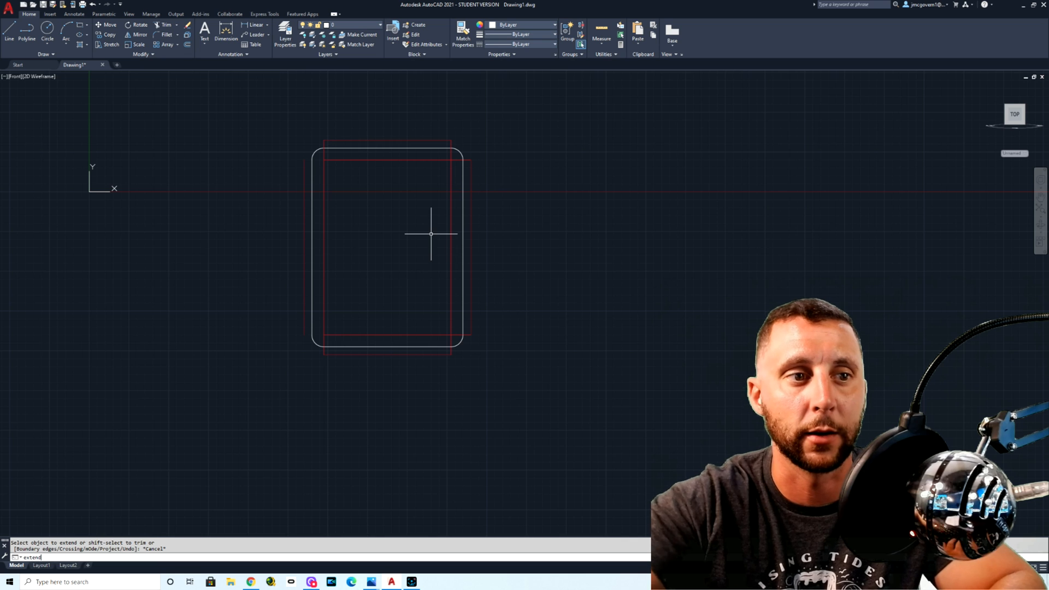
{"action": "key", "text": "Return"}
{"action": "left_click", "coordinate": [303, 228]}
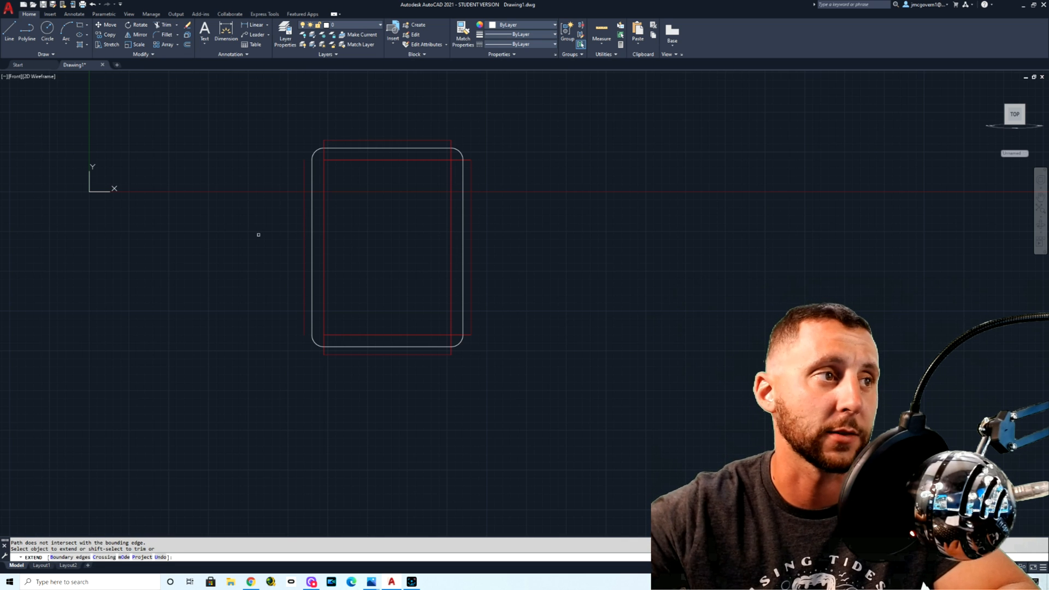
{"action": "key", "text": "Return"}
{"action": "key", "text": "Escape"}
{"action": "key", "text": "Escape"}
{"action": "type", "text": "e"}
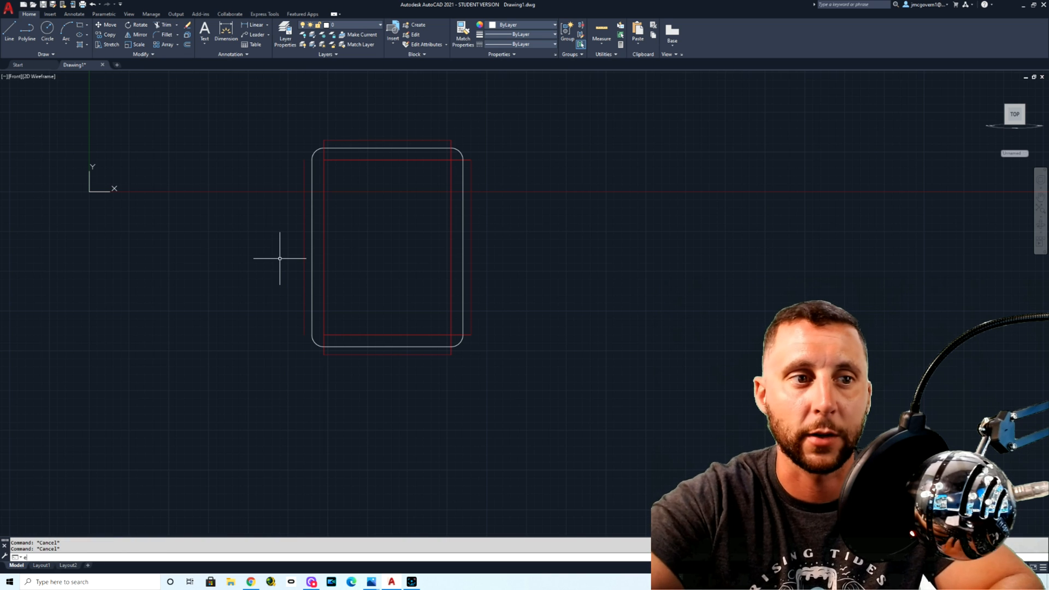
{"action": "type", "text": "xtend"}
{"action": "key", "text": "Return"}
{"action": "left_click", "coordinate": [303, 228]}
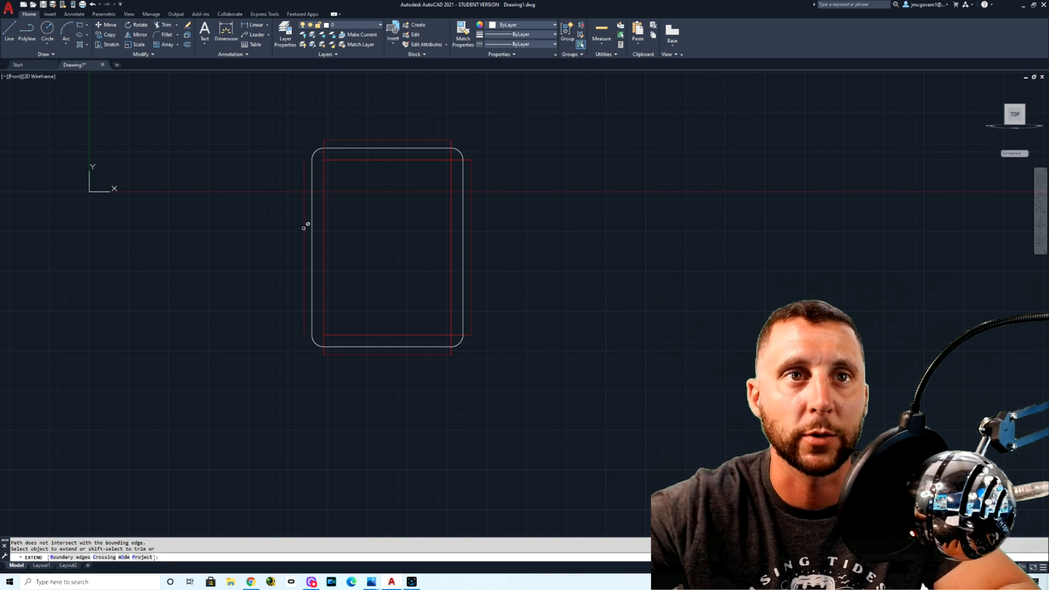
{"action": "key", "text": "Escape"}
{"action": "left_click", "coordinate": [304, 170]}
{"action": "key", "text": "Escape"}
{"action": "type", "text": "extend"}
{"action": "key", "text": "Return"}
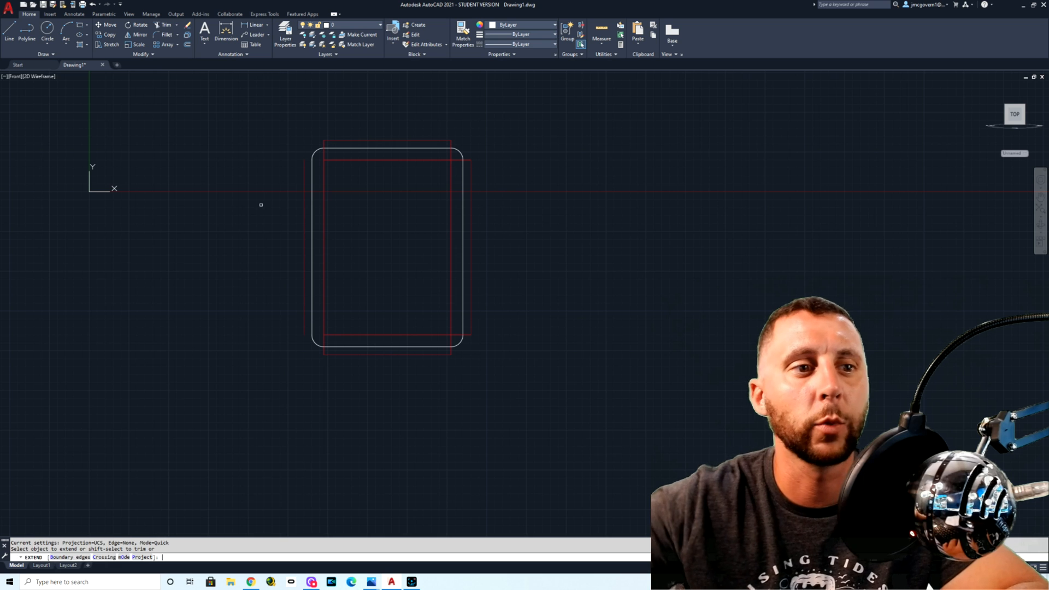
{"action": "left_click", "coordinate": [306, 216]}
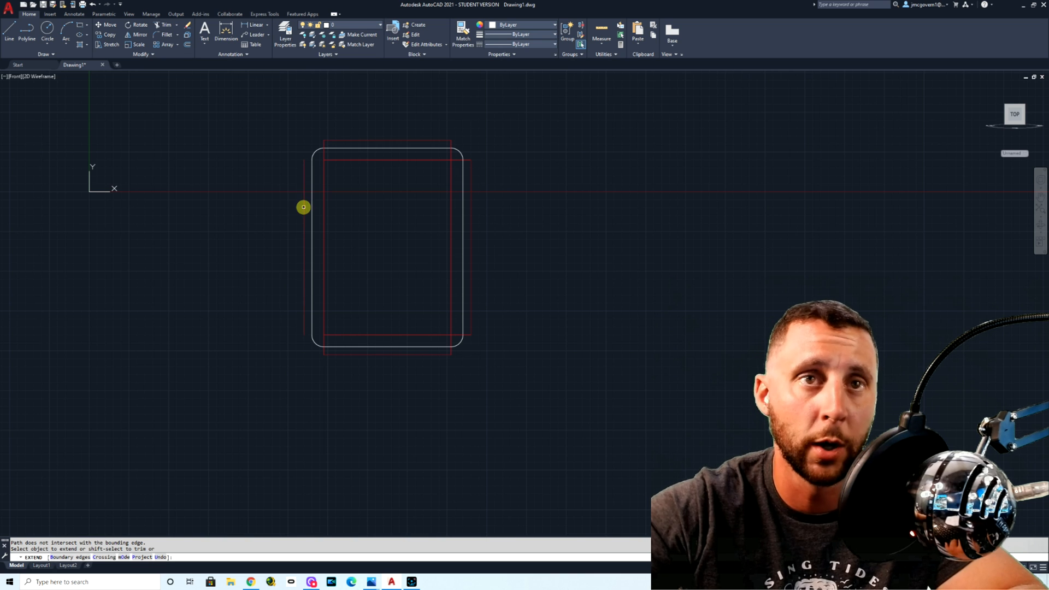
{"action": "key", "text": "Return"}
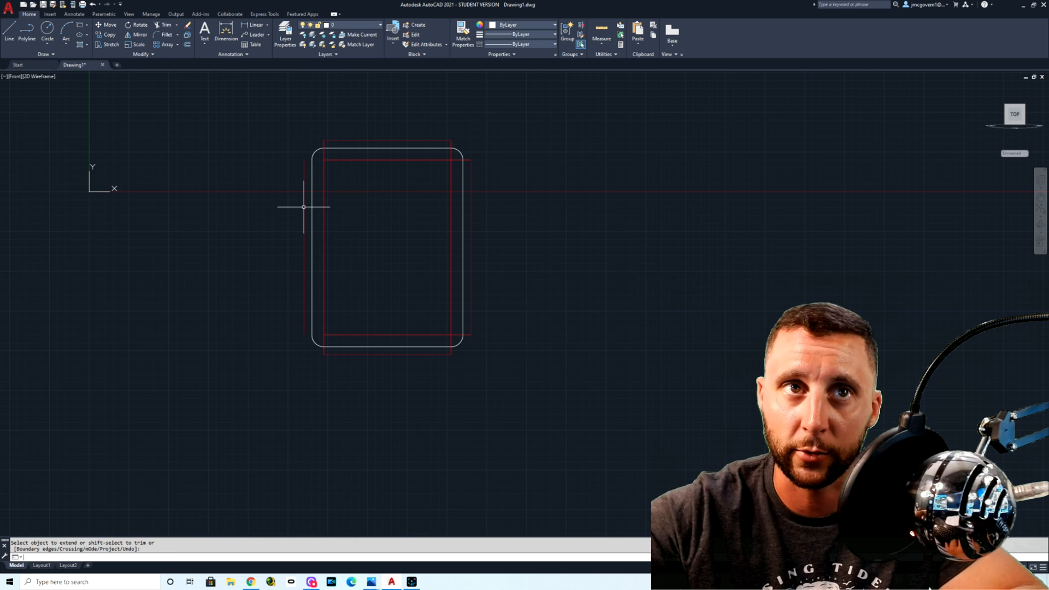
Step: Stretch the left ends of the upper and lower horizontal centerlines out to the left outer offset line
{"action": "left_click", "coordinate": [338, 159]}
{"action": "scroll", "coordinate": [311, 148], "scroll_direction": "up", "scroll_amount": 5}
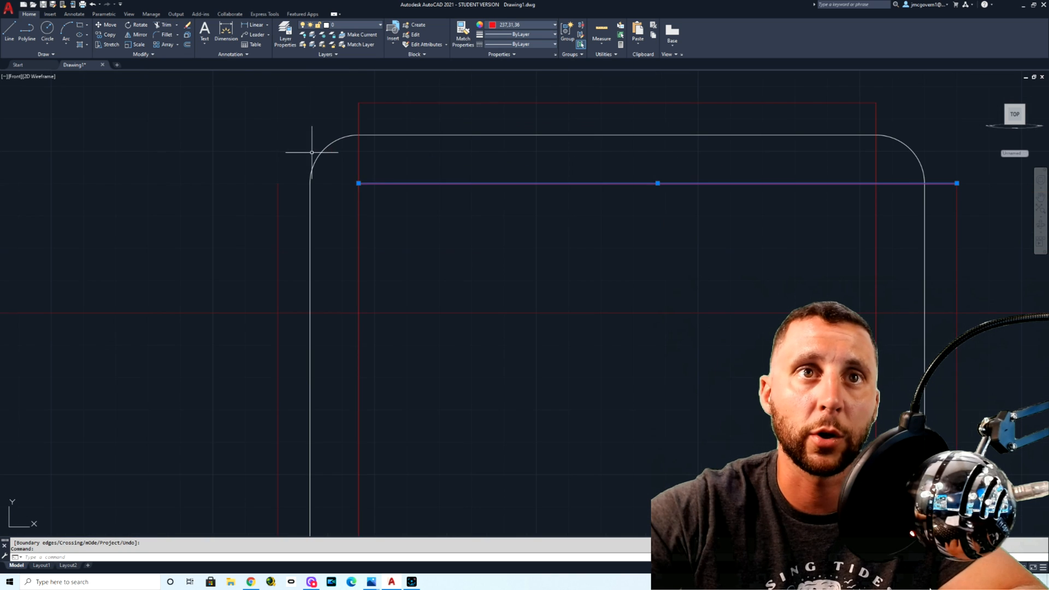
{"action": "left_click", "coordinate": [359, 183]}
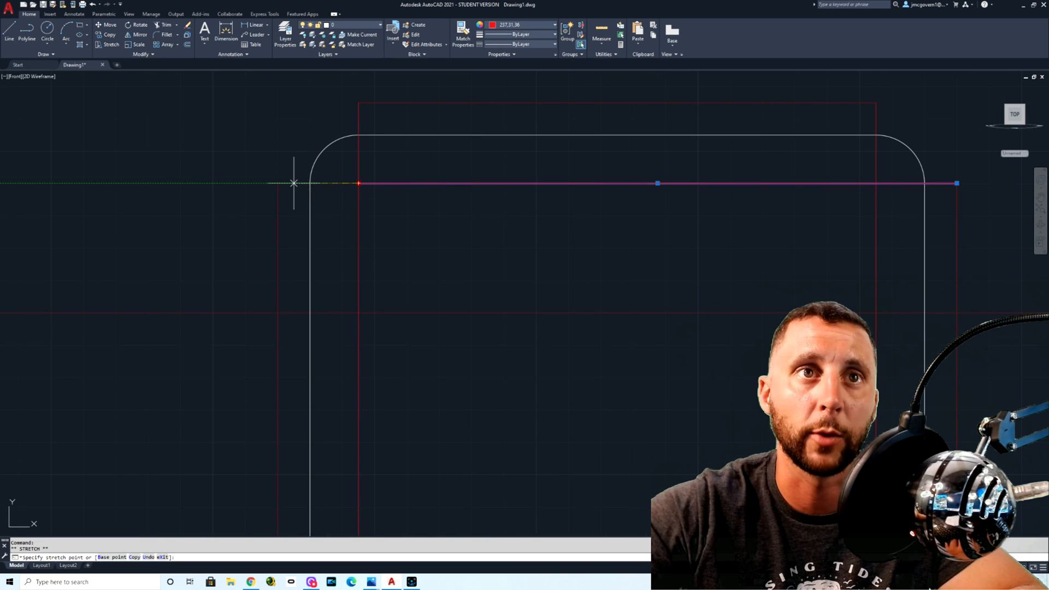
{"action": "scroll", "coordinate": [393, 242], "scroll_direction": "down", "scroll_amount": 7}
{"action": "middle_click_drag", "start_coordinate": [386, 325], "coordinate": [379, 264]}
{"action": "scroll", "coordinate": [380, 283], "scroll_direction": "up", "scroll_amount": 7}
{"action": "key", "text": "Escape"}
{"action": "left_click", "coordinate": [406, 280]}
{"action": "left_click", "coordinate": [390, 298]}
{"action": "left_click", "coordinate": [374, 295]}
{"action": "left_click", "coordinate": [292, 295]}
{"action": "key", "text": "Escape"}
Step: Delete the four outer offset guide lines around the plate
{"action": "scroll", "coordinate": [300, 280], "scroll_direction": "down", "scroll_amount": 8}
{"action": "left_click", "coordinate": [300, 269]}
{"action": "left_click", "coordinate": [331, 178]}
{"action": "left_click", "coordinate": [404, 241]}
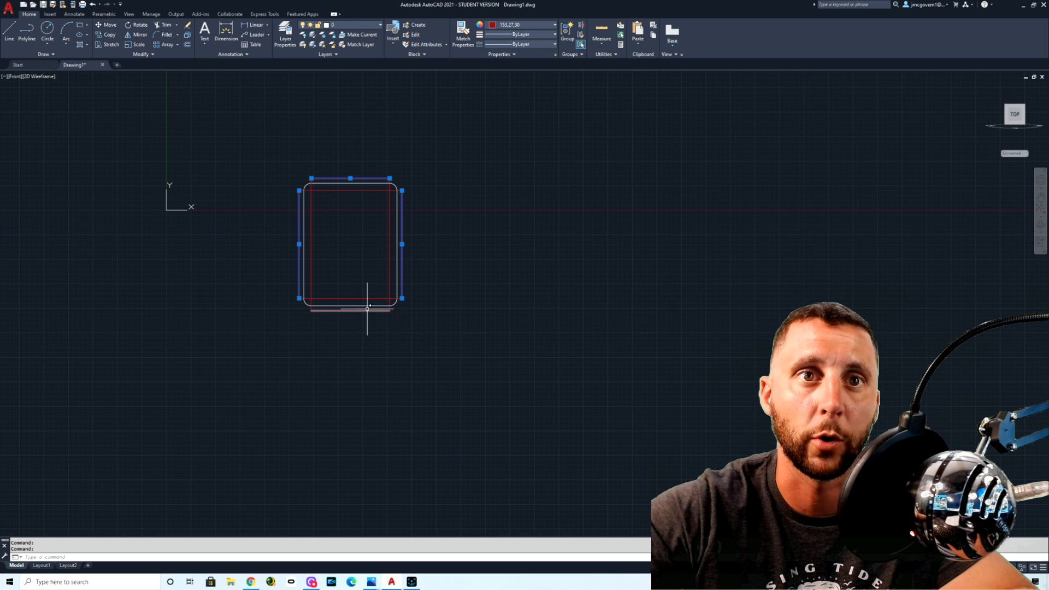
{"action": "key", "text": "Delete"}
Step: Set the color of the whole plate outline and its centerlines to ByLayer
{"action": "scroll", "coordinate": [392, 300], "scroll_direction": "up", "scroll_amount": 2}
{"action": "scroll", "coordinate": [357, 274], "scroll_direction": "down", "scroll_amount": 2}
{"action": "middle_click_drag", "start_coordinate": [357, 273], "coordinate": [386, 352]}
{"action": "left_click", "coordinate": [447, 211]}
{"action": "left_click", "coordinate": [259, 368]}
{"action": "left_click", "coordinate": [509, 25]}
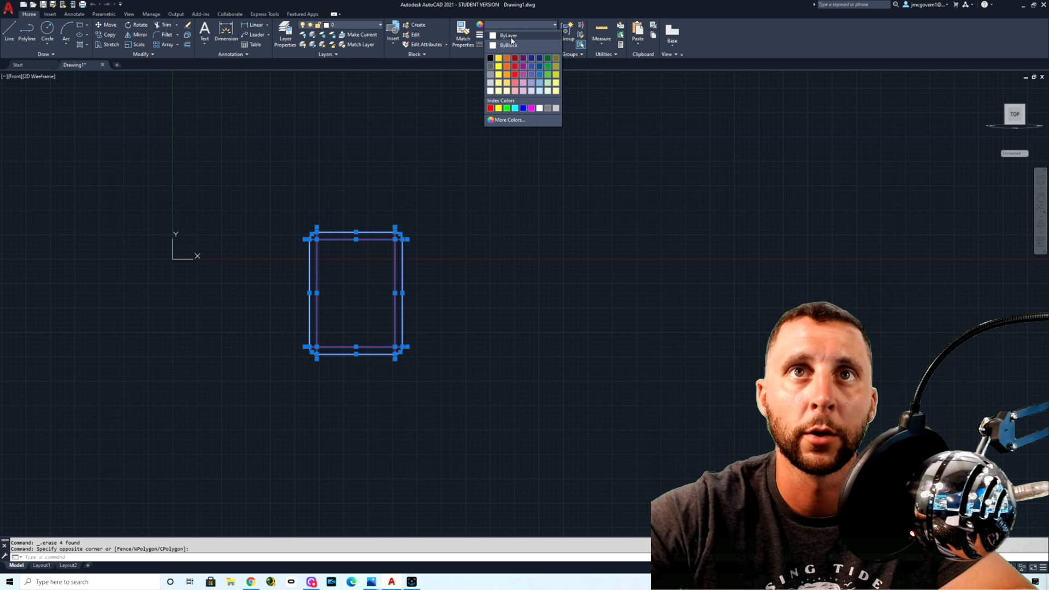
{"action": "left_click", "coordinate": [512, 36]}
{"action": "key", "text": "Escape"}
{"action": "scroll", "coordinate": [368, 257], "scroll_direction": "up", "scroll_amount": 3}
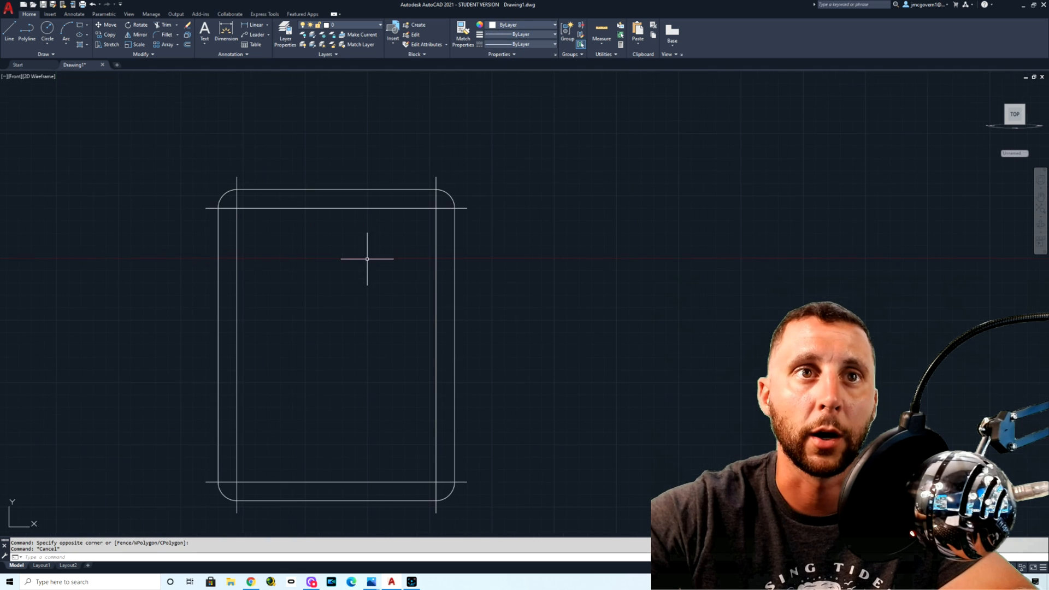
{"action": "left_click", "coordinate": [291, 197]}
{"action": "left_click", "coordinate": [440, 457]}
{"action": "left_click", "coordinate": [404, 487]}
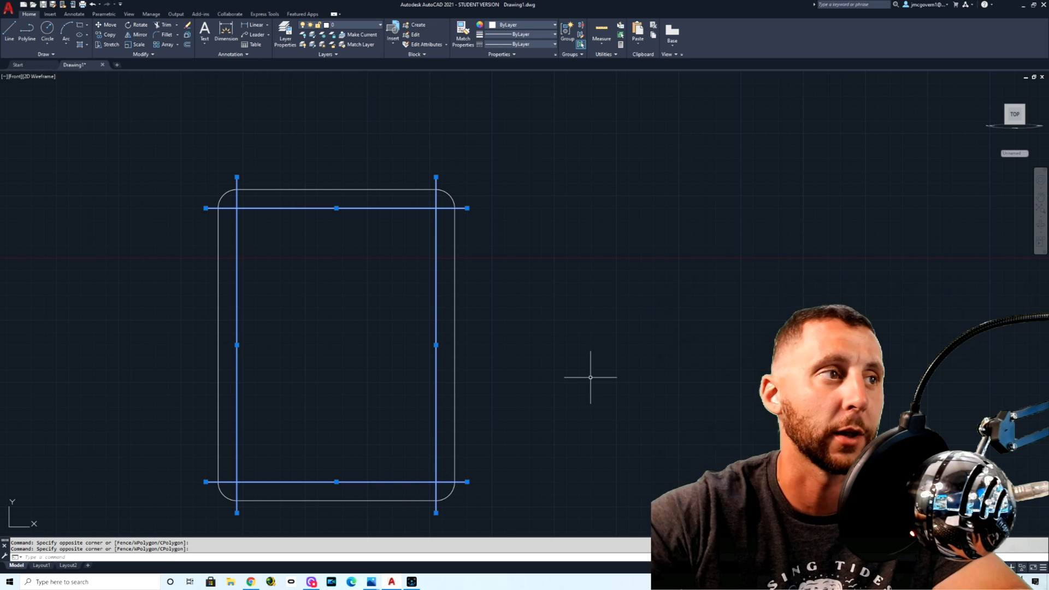
{"action": "key", "text": "Escape"}
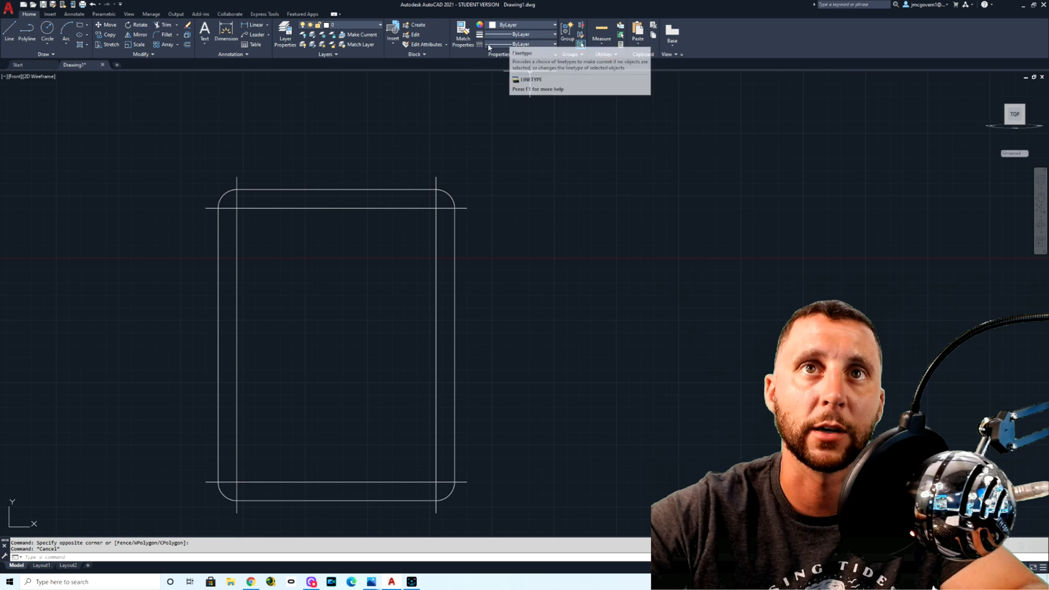
{"action": "left_click", "coordinate": [517, 46]}
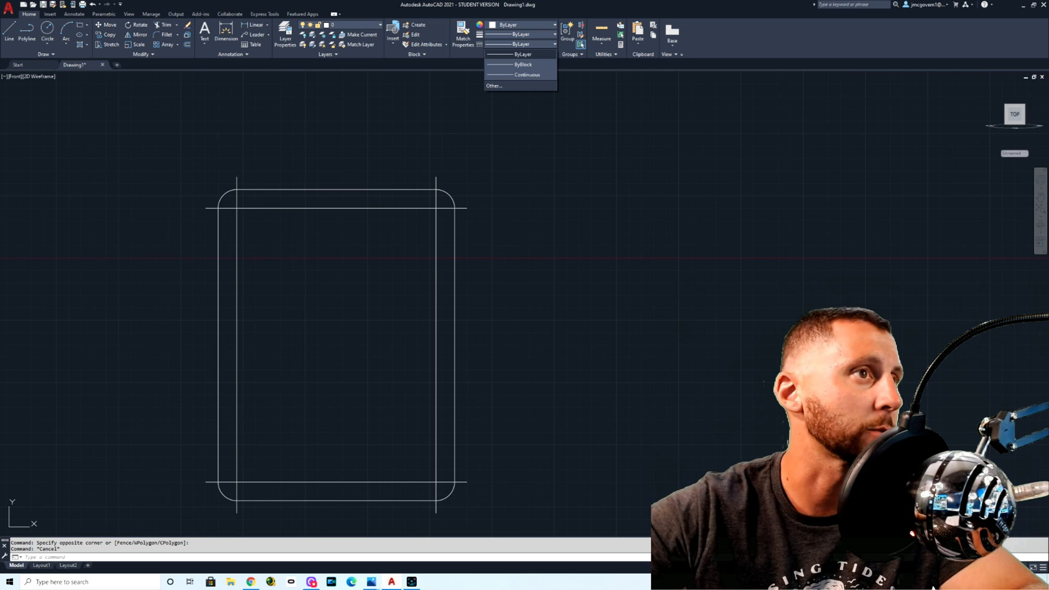
{"action": "left_click", "coordinate": [521, 118]}
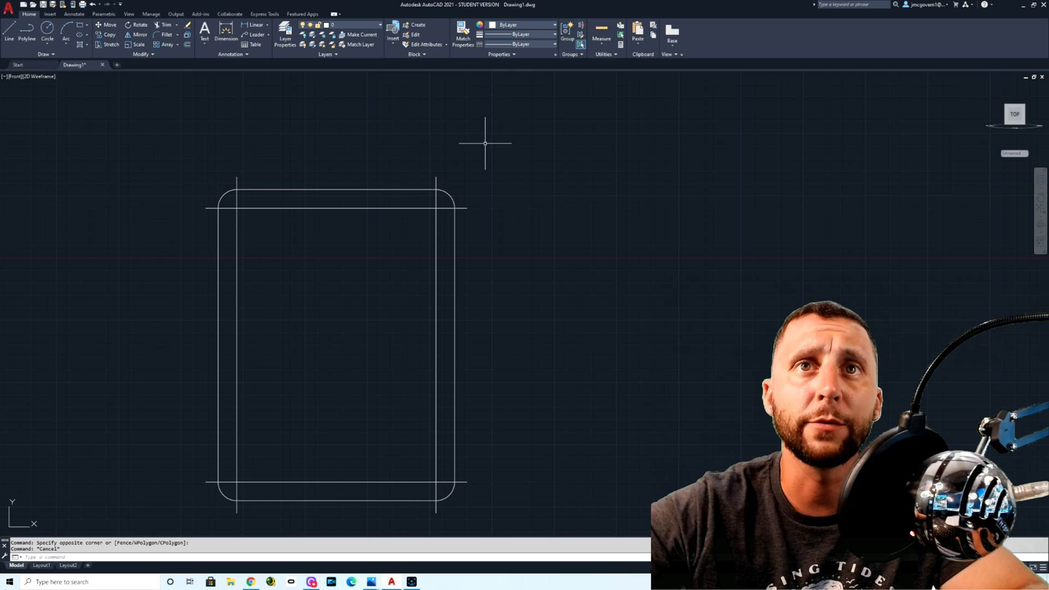
Step: Load the CENTER2 linetype from acad.lin in the Linetype Manager
{"action": "left_click", "coordinate": [516, 44]}
{"action": "left_click", "coordinate": [517, 85]}
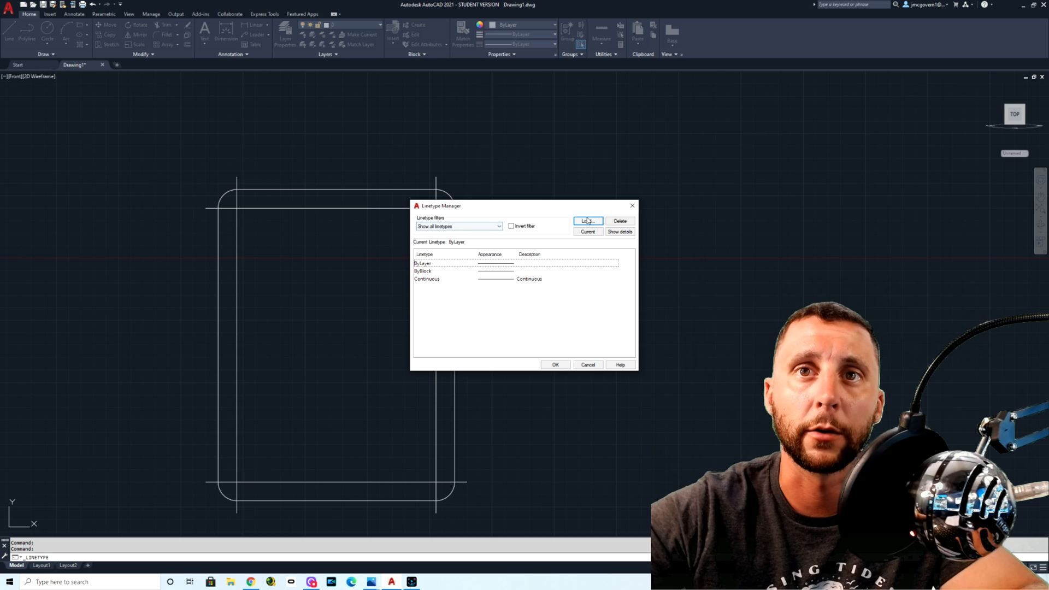
{"action": "left_click", "coordinate": [593, 222]}
{"action": "scroll", "coordinate": [604, 288], "scroll_direction": "down", "scroll_amount": 3}
{"action": "scroll", "coordinate": [603, 289], "scroll_direction": "down", "scroll_amount": 1}
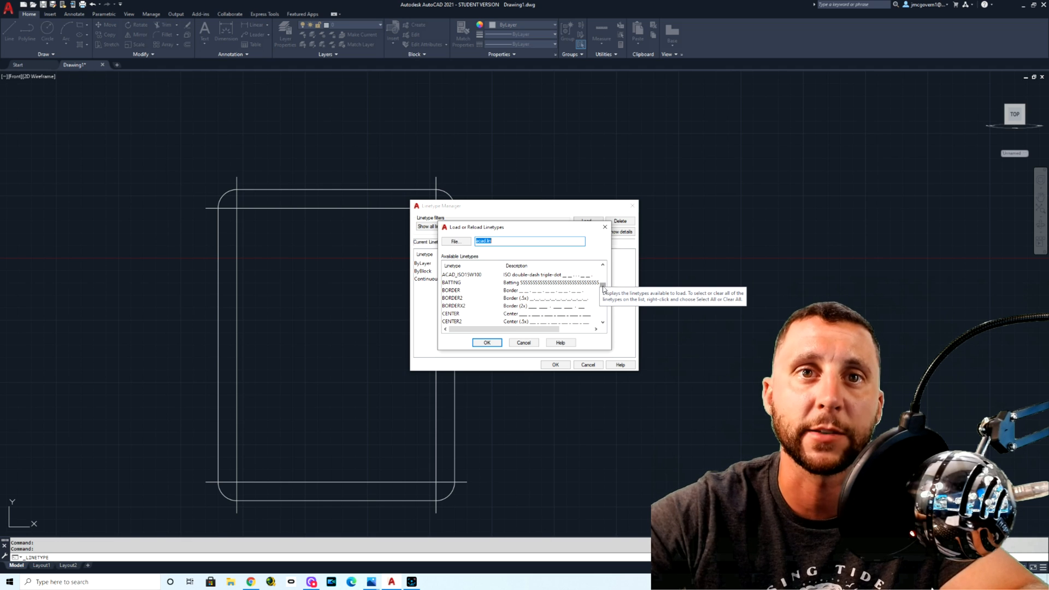
{"action": "scroll", "coordinate": [476, 319], "scroll_direction": "down", "scroll_amount": 1}
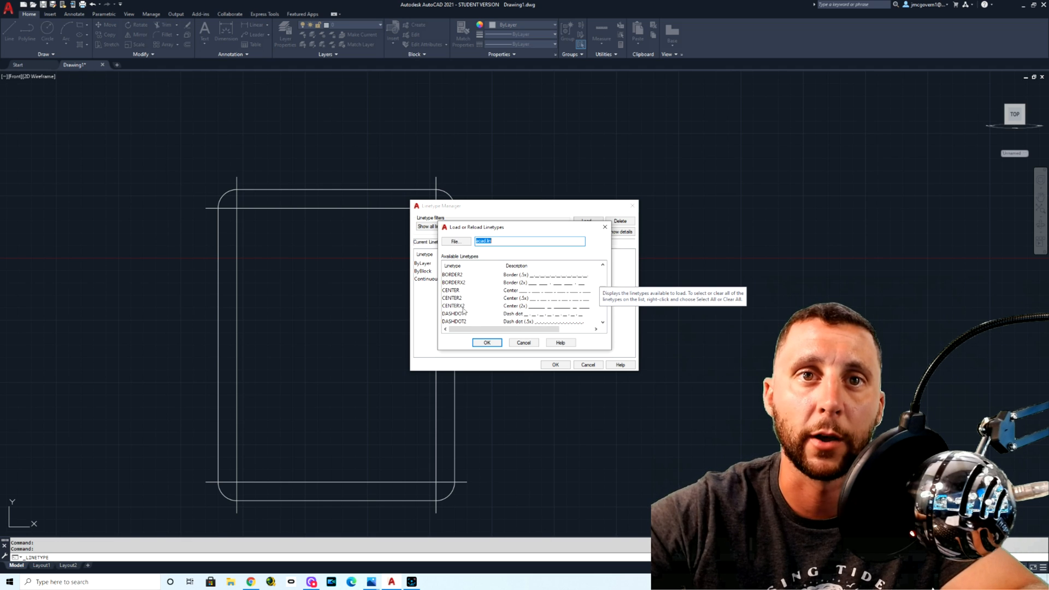
{"action": "left_click", "coordinate": [454, 291]}
{"action": "left_click", "coordinate": [455, 298]}
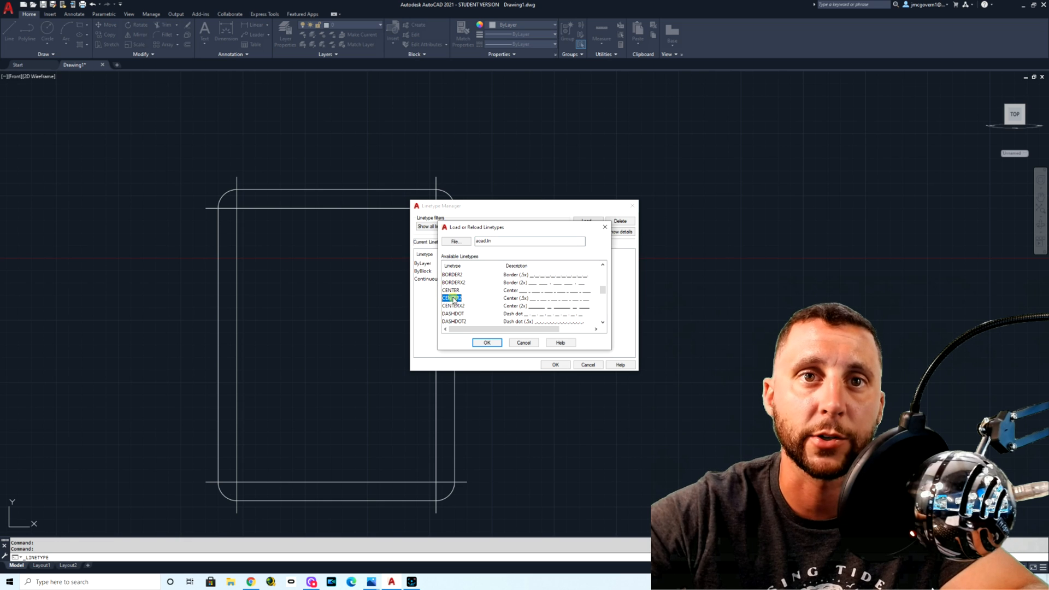
{"action": "left_click", "coordinate": [459, 306]}
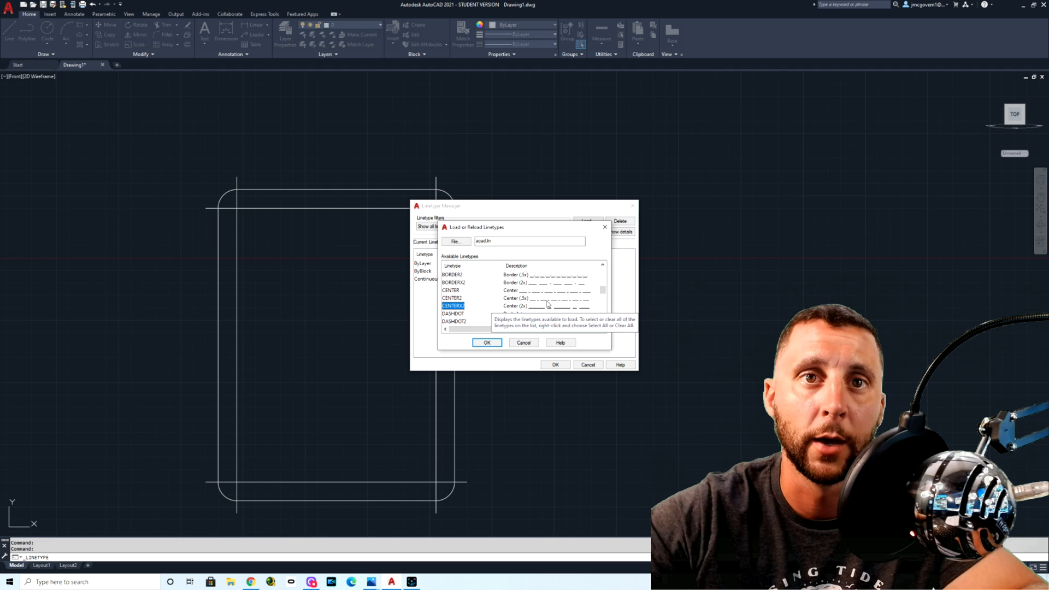
{"action": "left_click", "coordinate": [456, 298]}
{"action": "left_click", "coordinate": [487, 343]}
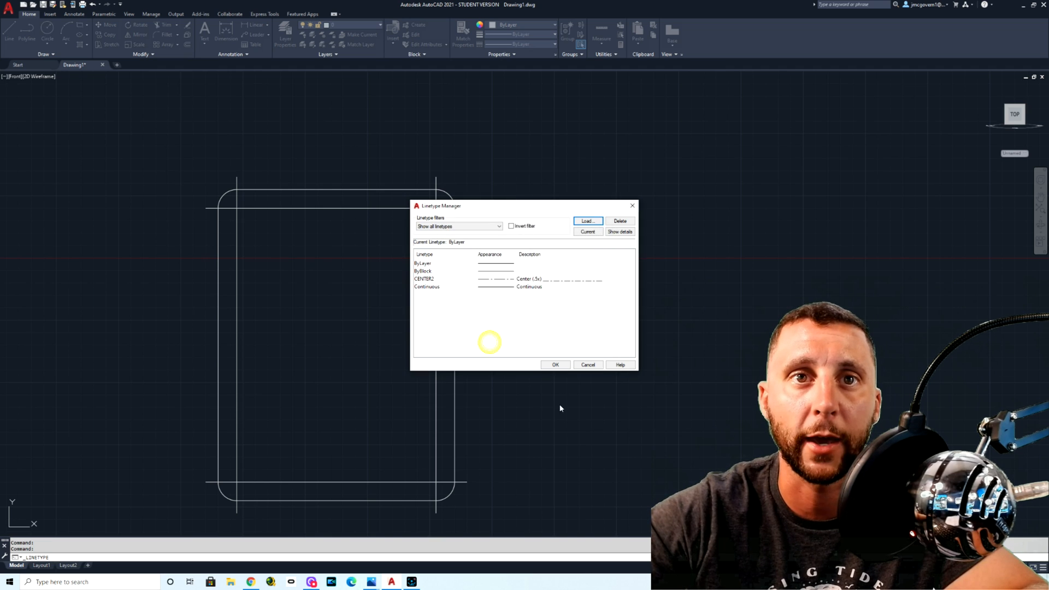
Step: Load the HIDDEN2 linetype from the available linetypes and accept the Linetype Manager changes
{"action": "left_click", "coordinate": [588, 221]}
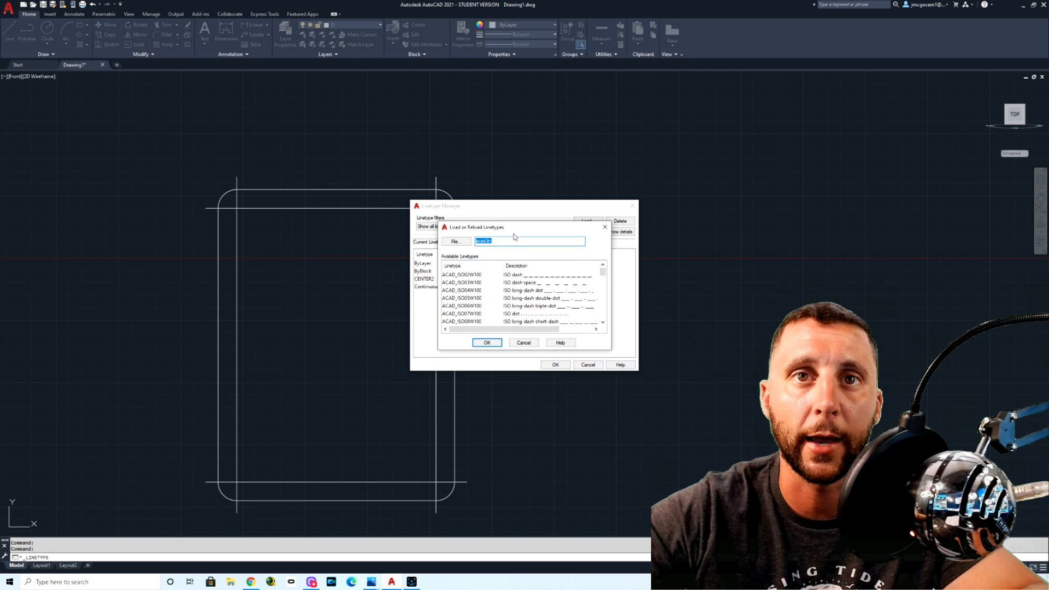
{"action": "left_click_drag", "start_coordinate": [602, 272], "coordinate": [603, 310]}
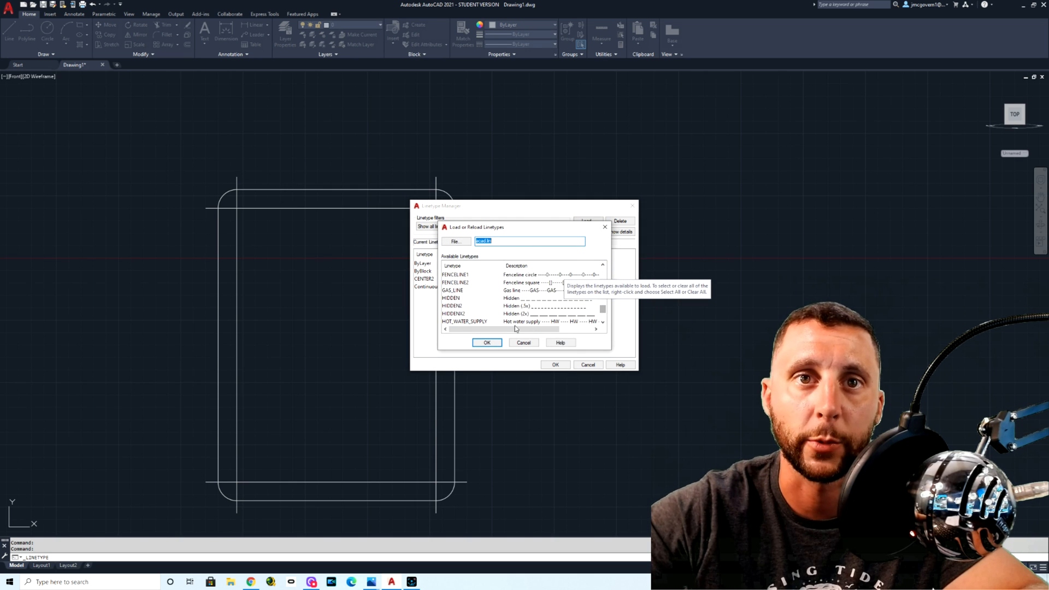
{"action": "left_click", "coordinate": [457, 306]}
{"action": "left_click", "coordinate": [486, 342]}
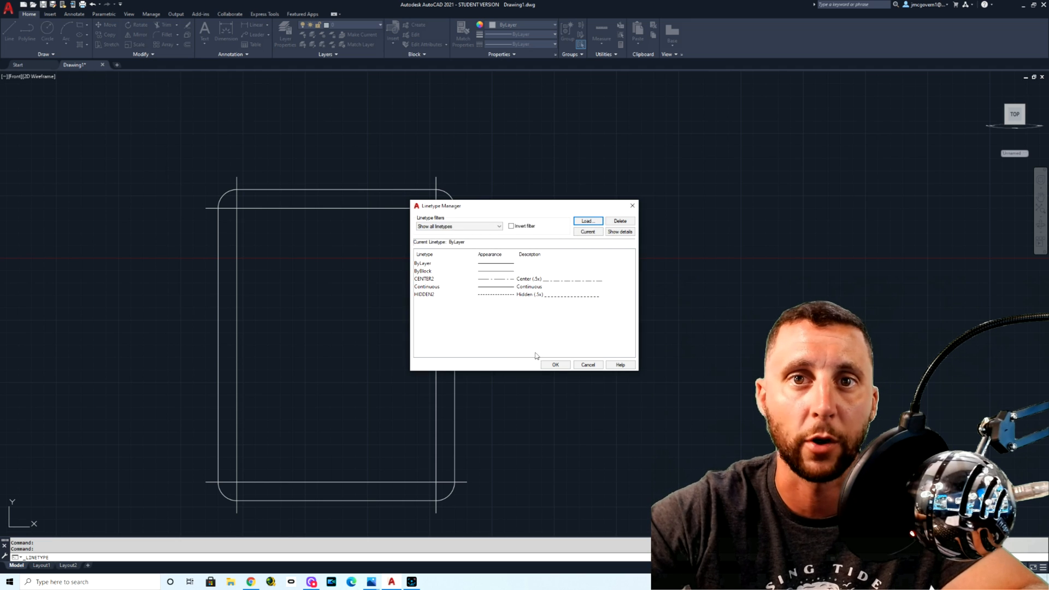
{"action": "left_click", "coordinate": [555, 365]}
{"action": "left_click", "coordinate": [443, 200]}
{"action": "left_click", "coordinate": [414, 223]}
{"action": "left_click", "coordinate": [297, 379]}
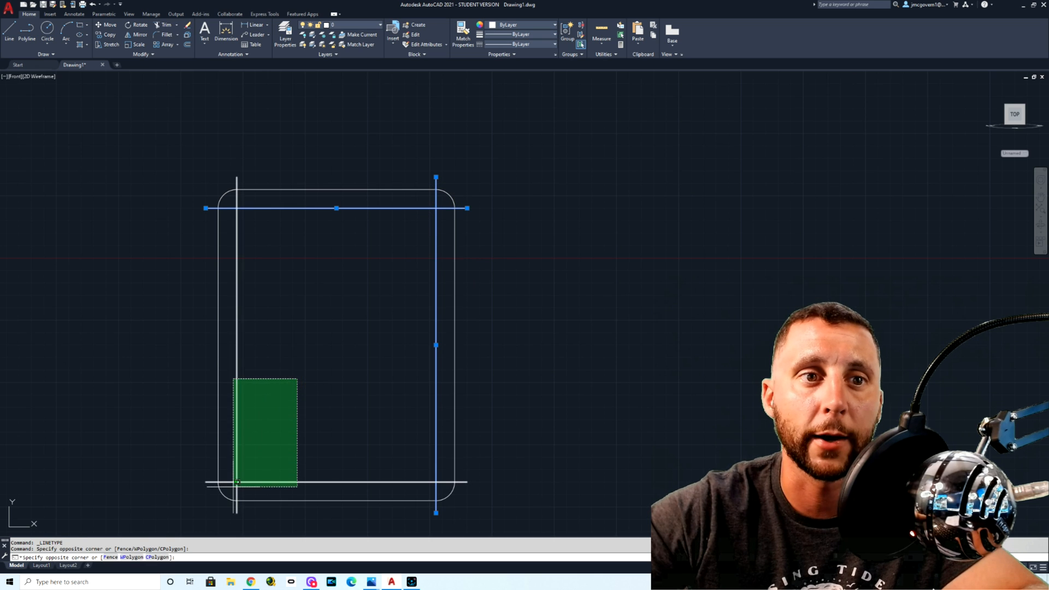
{"action": "left_click", "coordinate": [239, 482]}
{"action": "left_click", "coordinate": [651, 194]}
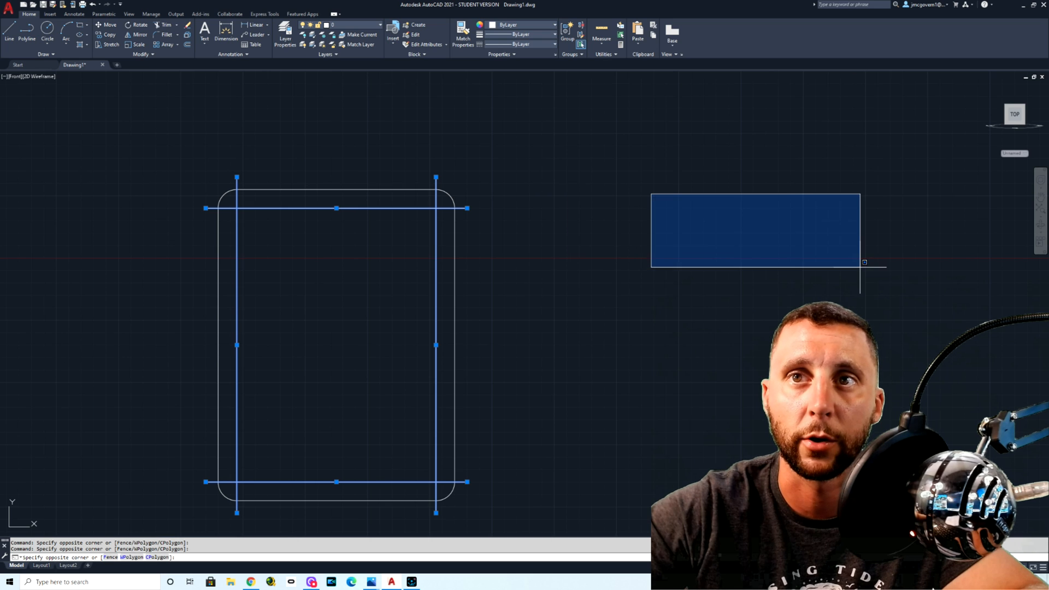
{"action": "left_click", "coordinate": [756, 281]}
{"action": "left_click", "coordinate": [637, 126]}
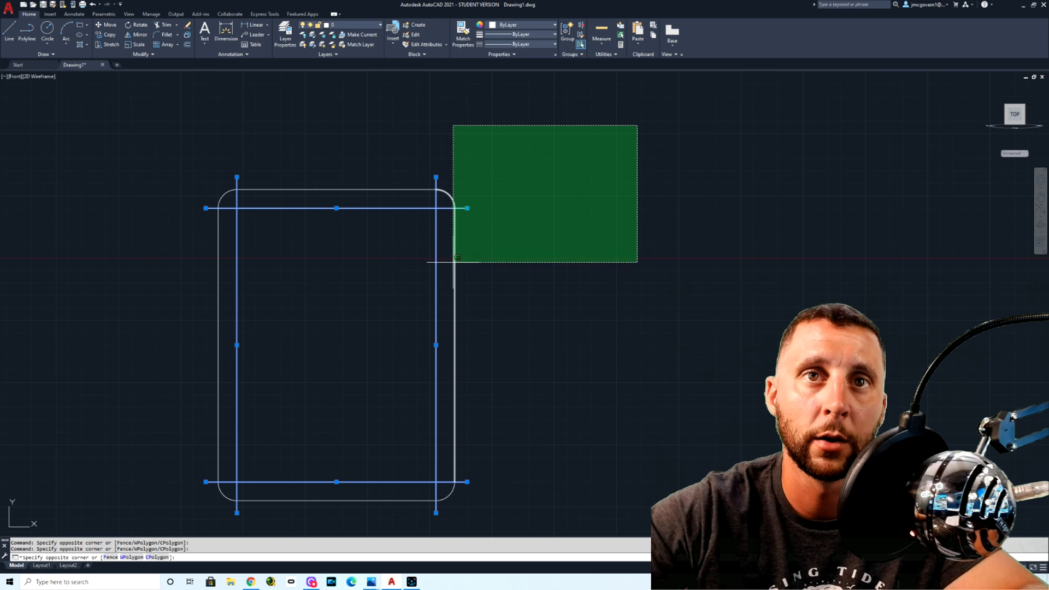
{"action": "key", "text": "Escape"}
{"action": "left_click", "coordinate": [512, 168]}
{"action": "left_click", "coordinate": [692, 323]}
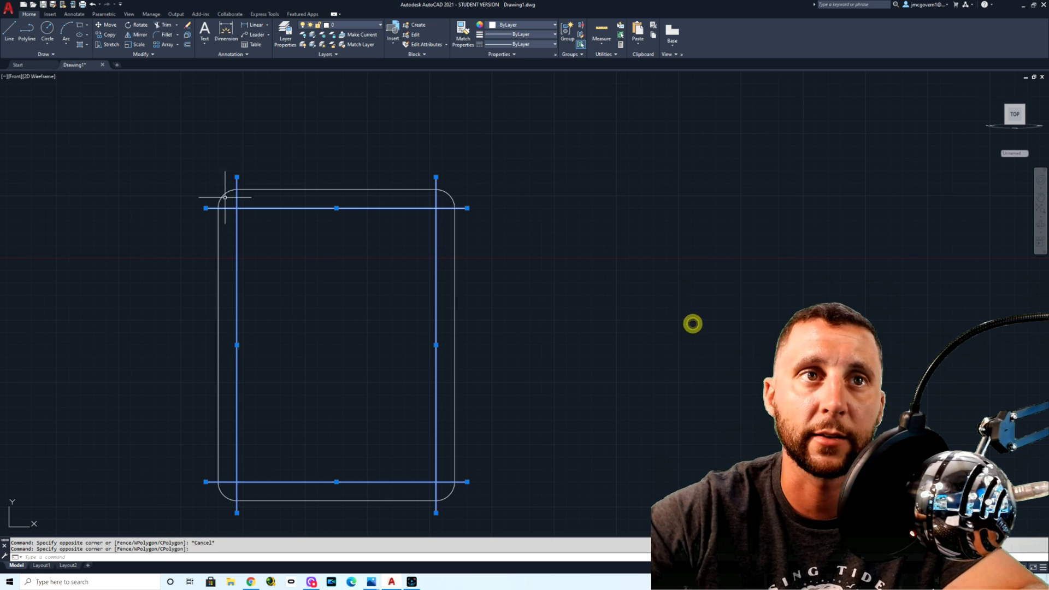
{"action": "left_click", "coordinate": [167, 148]}
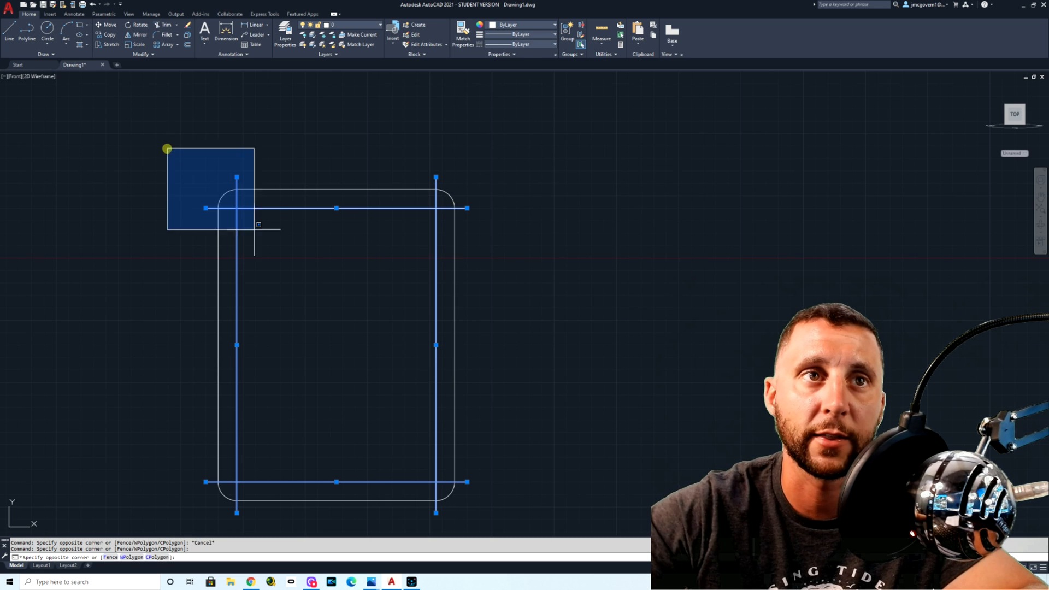
{"action": "left_click", "coordinate": [279, 267]}
{"action": "key", "text": "Escape"}
{"action": "left_click", "coordinate": [193, 168]}
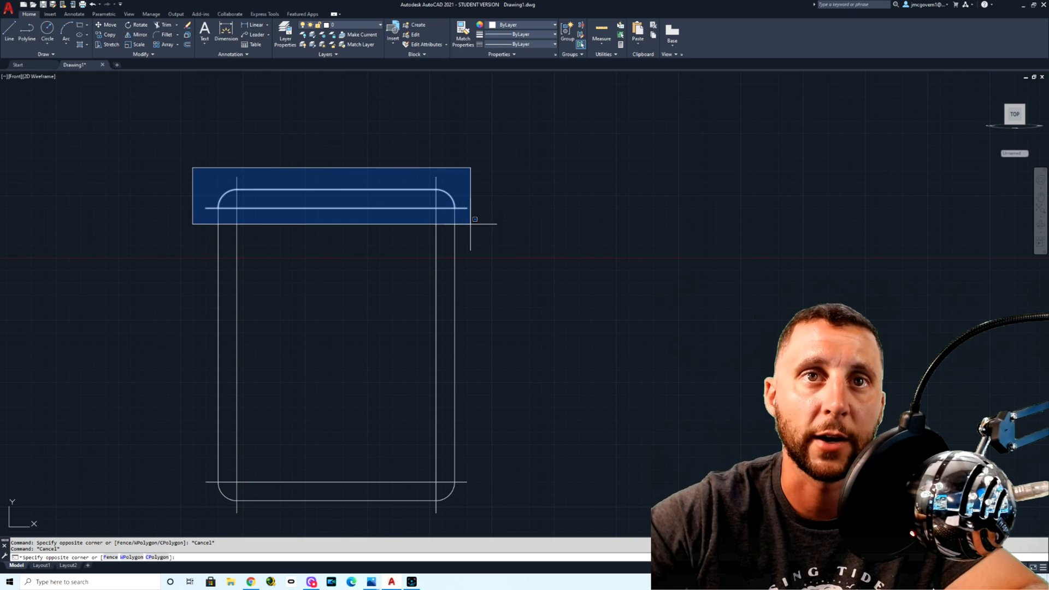
{"action": "key", "text": "Escape"}
{"action": "left_click", "coordinate": [583, 147]}
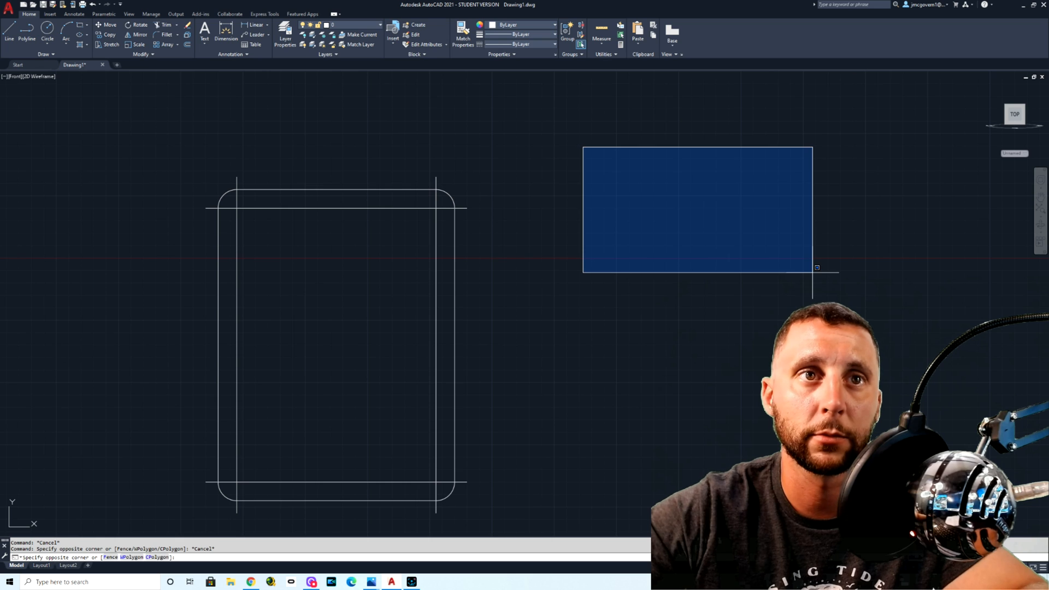
{"action": "key", "text": "Escape"}
Step: Change the linetype of the four inner centerlines of the plate to CENTER2
{"action": "left_click", "coordinate": [327, 200]}
{"action": "left_click", "coordinate": [234, 233]}
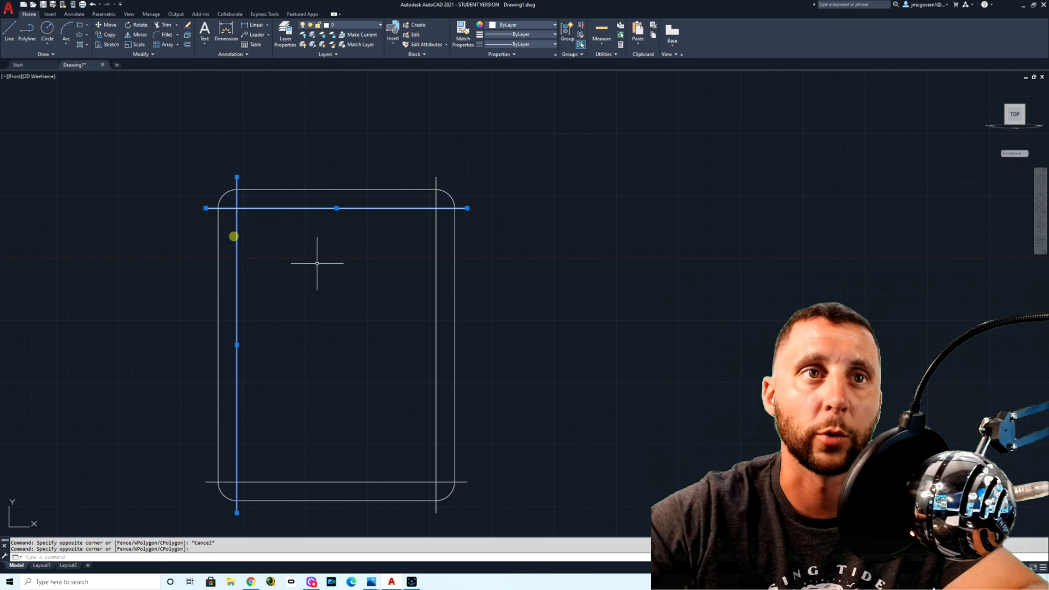
{"action": "left_click", "coordinate": [450, 410]}
{"action": "left_click", "coordinate": [385, 481]}
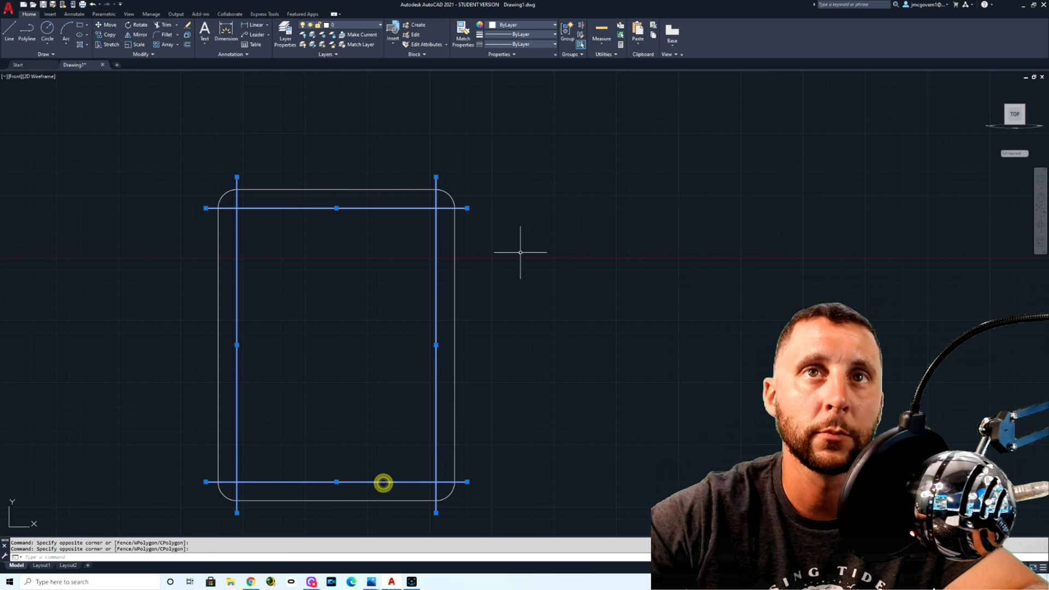
{"action": "left_click", "coordinate": [520, 44]}
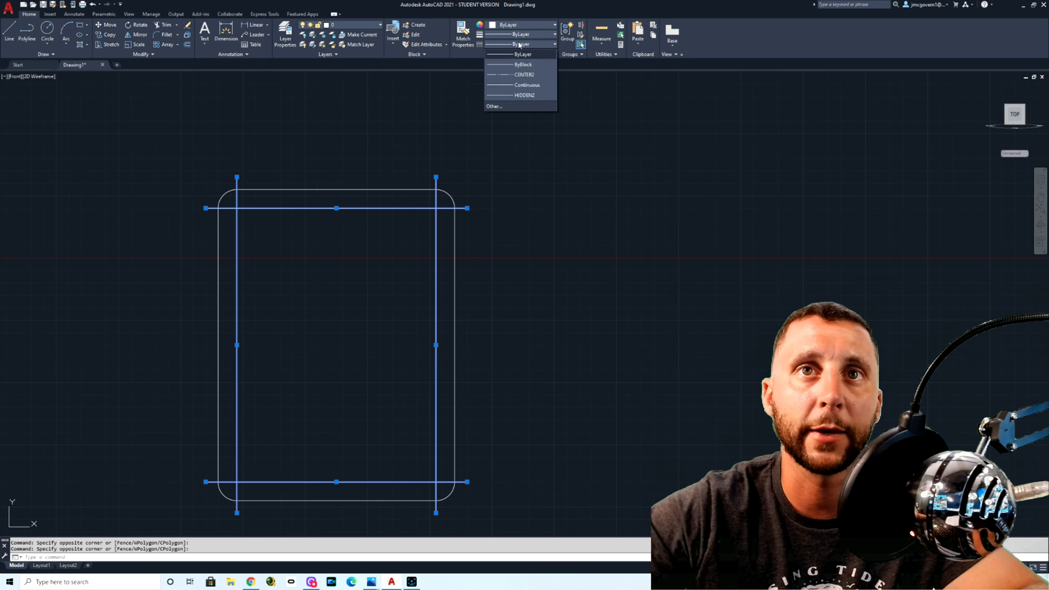
{"action": "left_click", "coordinate": [524, 74]}
{"action": "key", "text": "Escape"}
{"action": "scroll", "coordinate": [280, 197], "scroll_direction": "up", "scroll_amount": 4}
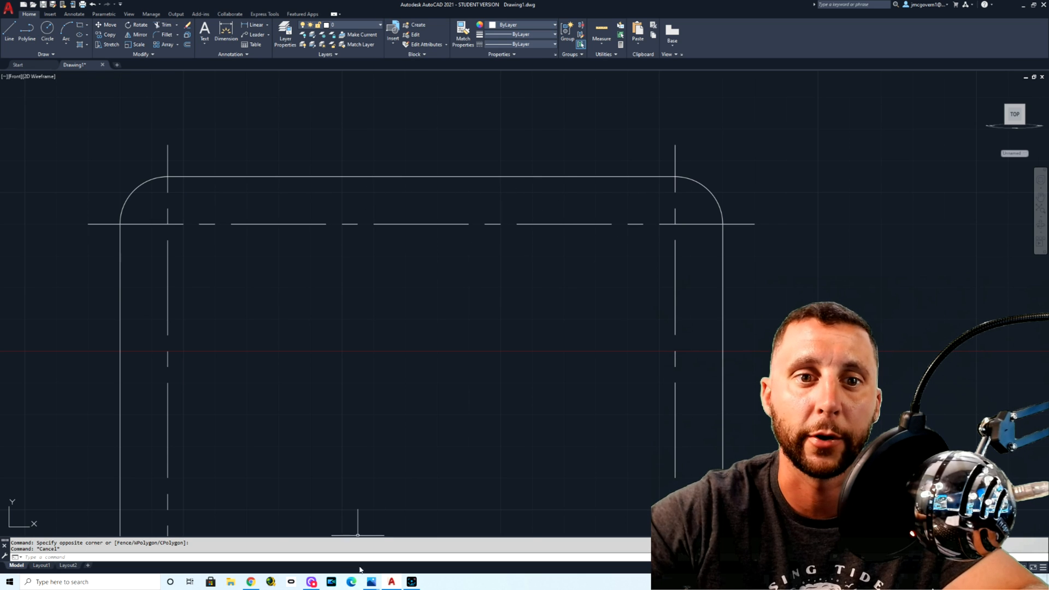
Step: Check the suggested linetype scale in the Photos reference image with the drawing suggestions
{"action": "mouse_move", "coordinate": [371, 583]}
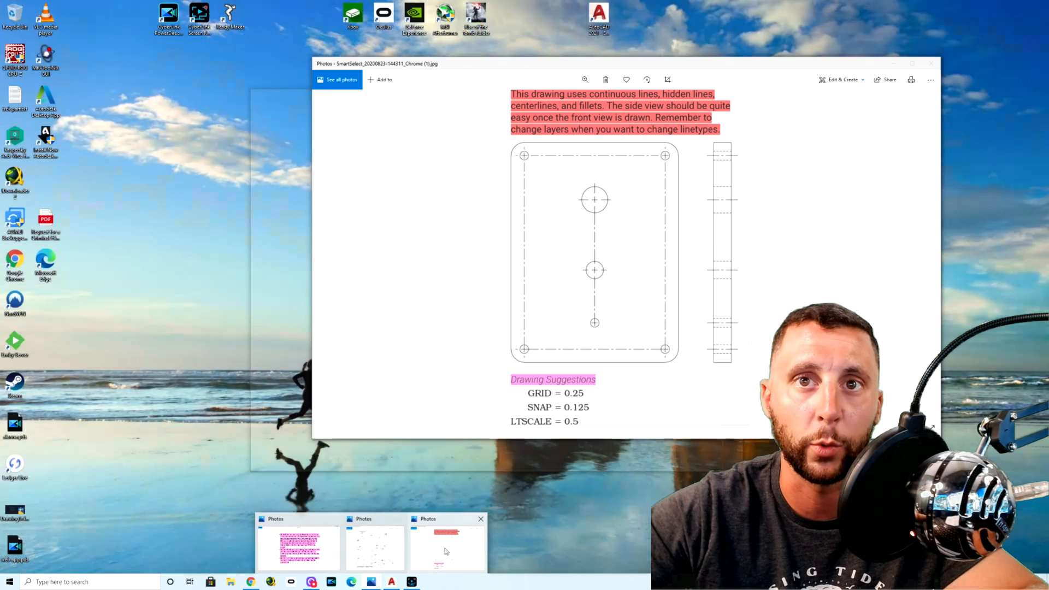
{"action": "left_click", "coordinate": [445, 550]}
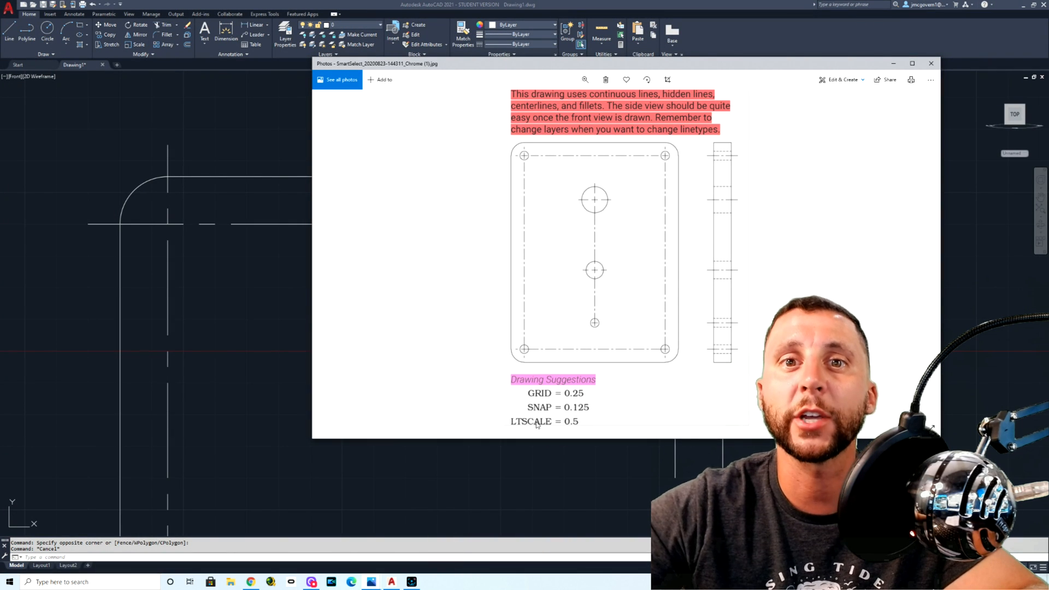
{"action": "left_click", "coordinate": [894, 64]}
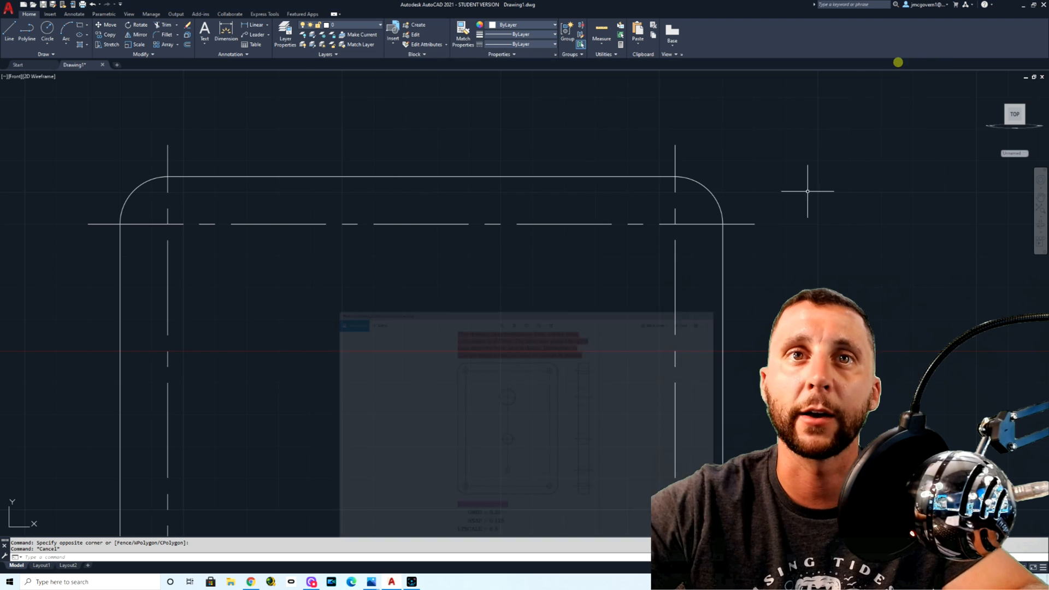
{"action": "left_click_drag", "start_coordinate": [551, 206], "coordinate": [506, 236]}
{"action": "scroll", "coordinate": [622, 273], "scroll_direction": "down", "scroll_amount": 6}
{"action": "middle_click_drag", "start_coordinate": [630, 281], "coordinate": [615, 228]}
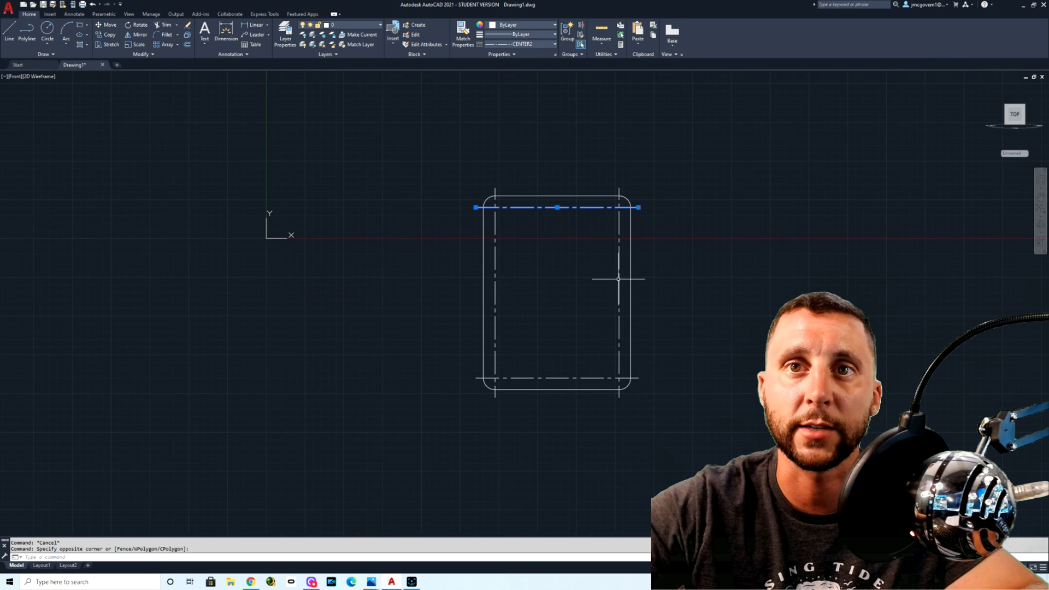
{"action": "left_click", "coordinate": [623, 348]}
{"action": "left_click", "coordinate": [544, 380]}
{"action": "left_click", "coordinate": [526, 342]}
{"action": "left_click", "coordinate": [491, 349]}
{"action": "key", "text": "Escape"}
{"action": "key", "text": "Escape"}
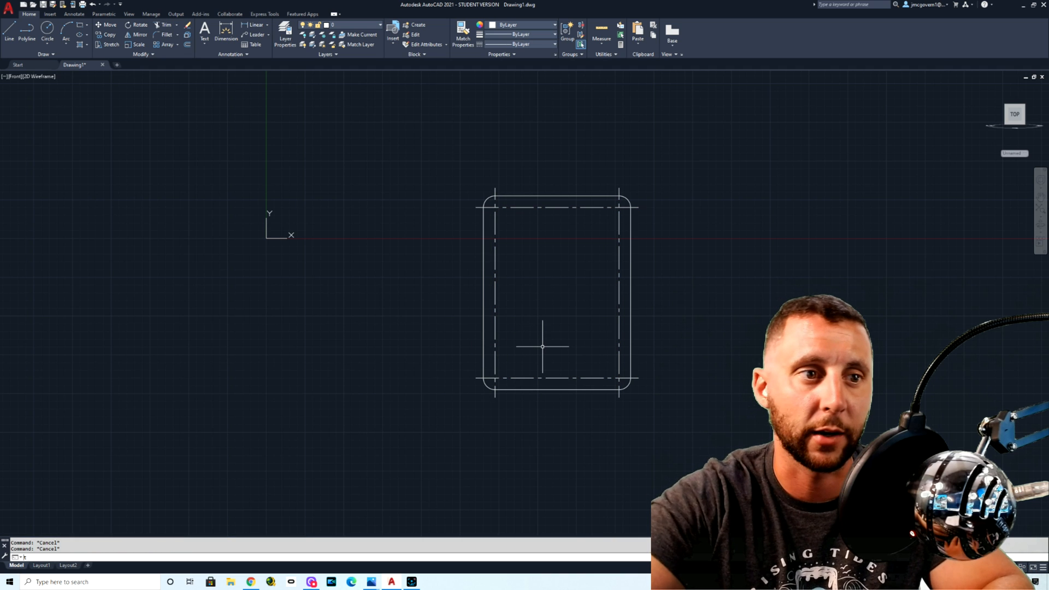
Step: Set the global linetype scale (LTSCALE) to .5 and compare the centerline dashes with the reference image
{"action": "type", "text": "ltscale"}
{"action": "key", "text": "Return"}
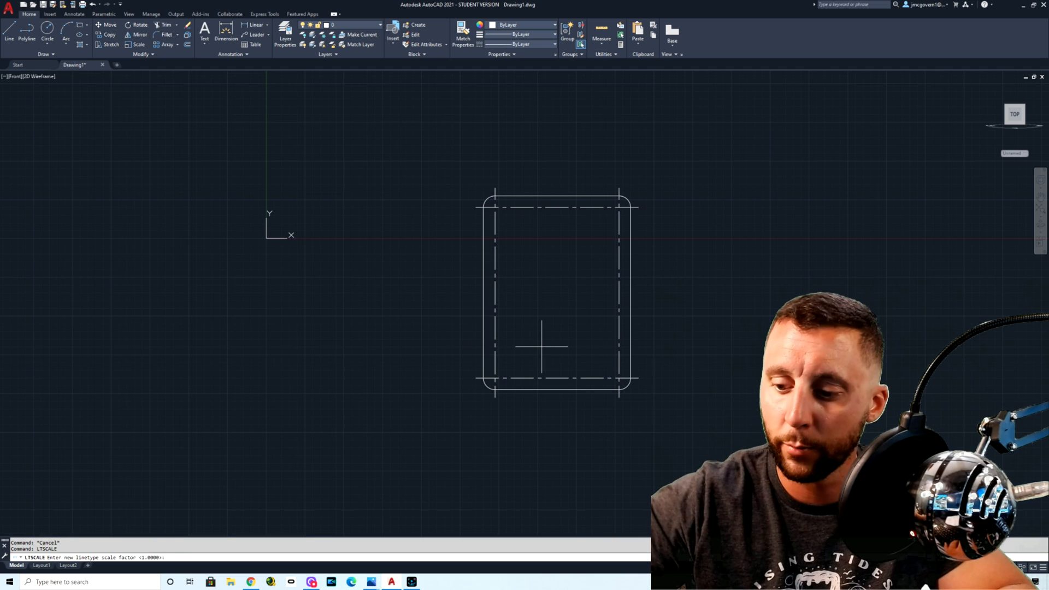
{"action": "key", "text": "Return"}
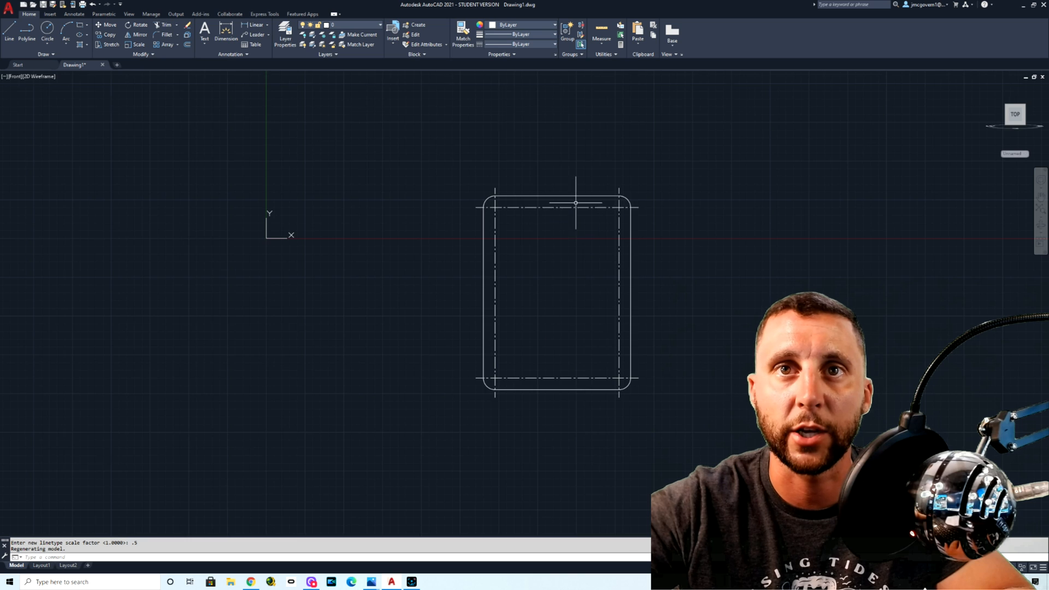
{"action": "scroll", "coordinate": [575, 202], "scroll_direction": "up", "scroll_amount": 4}
{"action": "scroll", "coordinate": [727, 210], "scroll_direction": "up", "scroll_amount": 4}
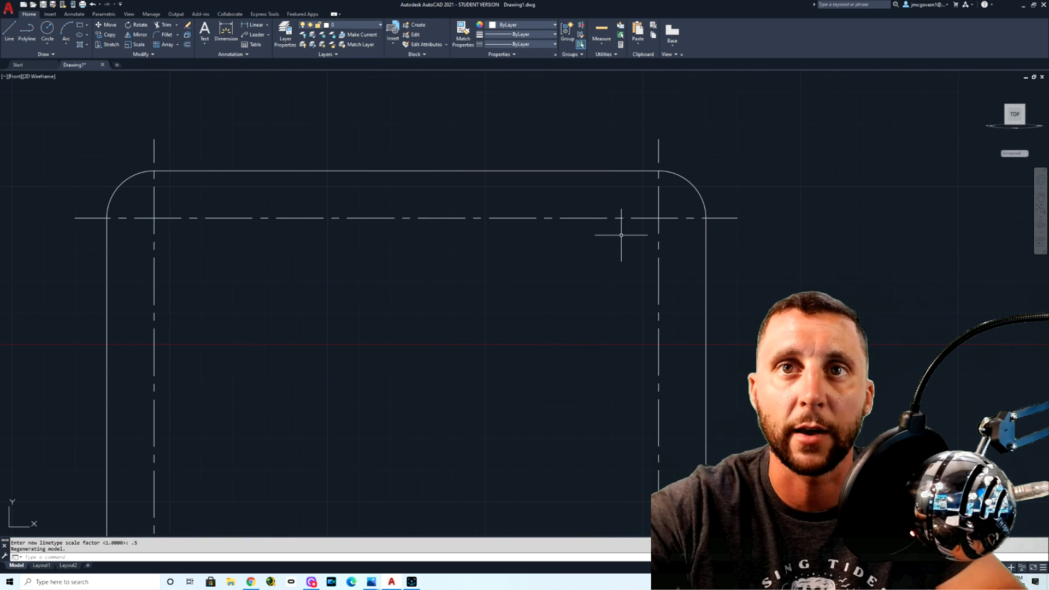
{"action": "key", "text": "alt+Tab"}
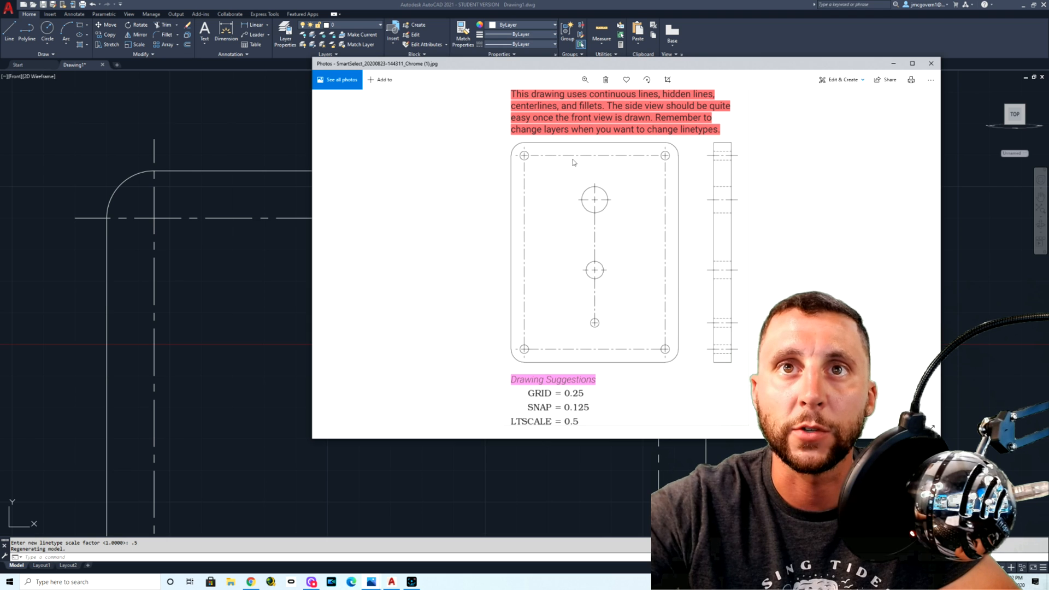
{"action": "key", "text": "alt+Tab"}
{"action": "scroll", "coordinate": [632, 218], "scroll_direction": "down", "scroll_amount": 4}
{"action": "middle_click_drag", "start_coordinate": [571, 240], "coordinate": [523, 214]}
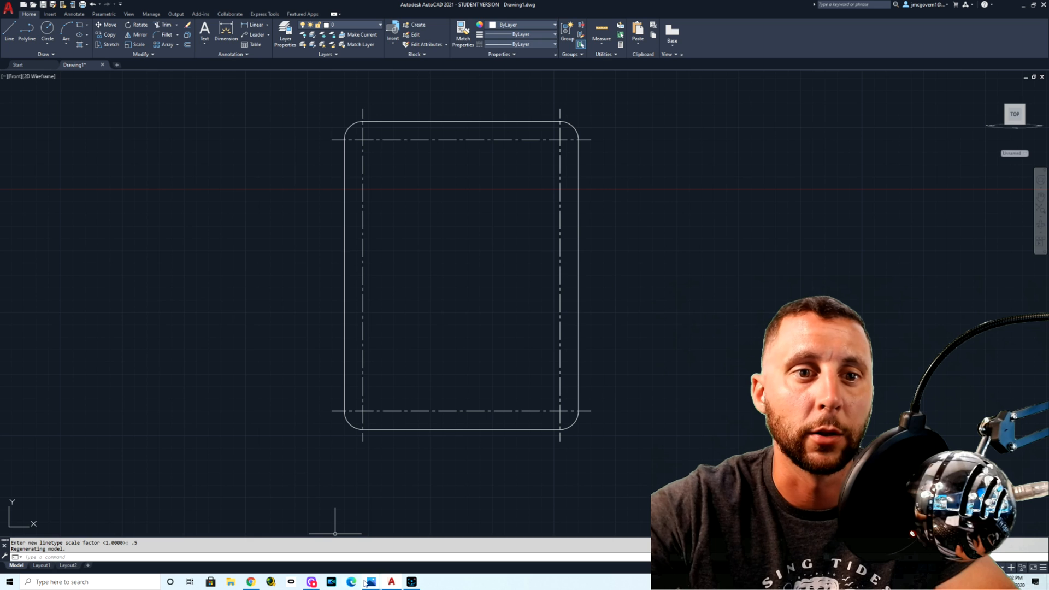
Step: Consult the dimensioned reference and draw a .25 diameter circle centered on the plate's upper-left centerline intersection
{"action": "mouse_move", "coordinate": [374, 583]}
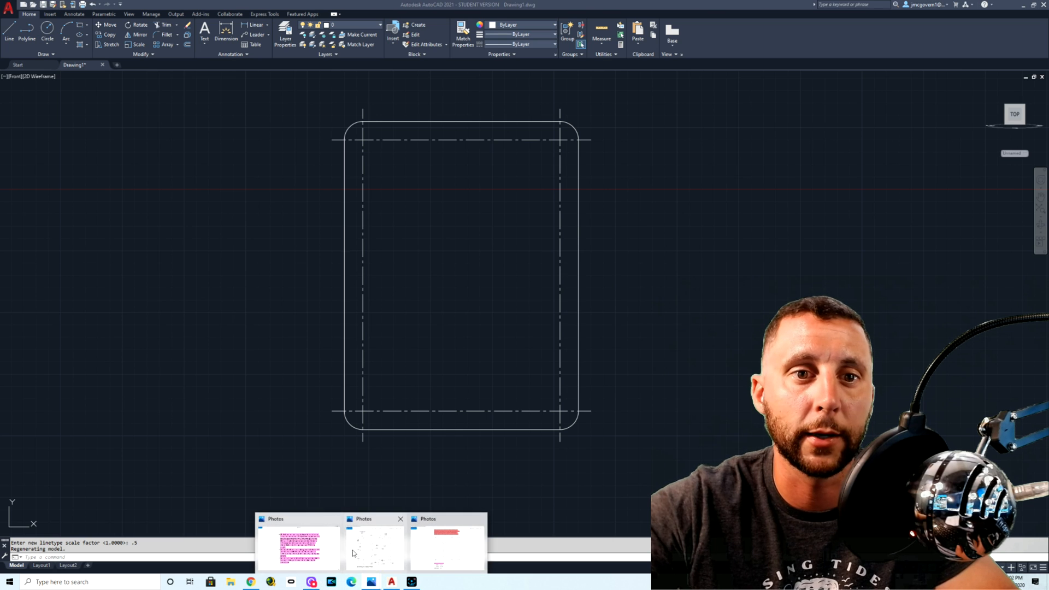
{"action": "left_click", "coordinate": [299, 525]}
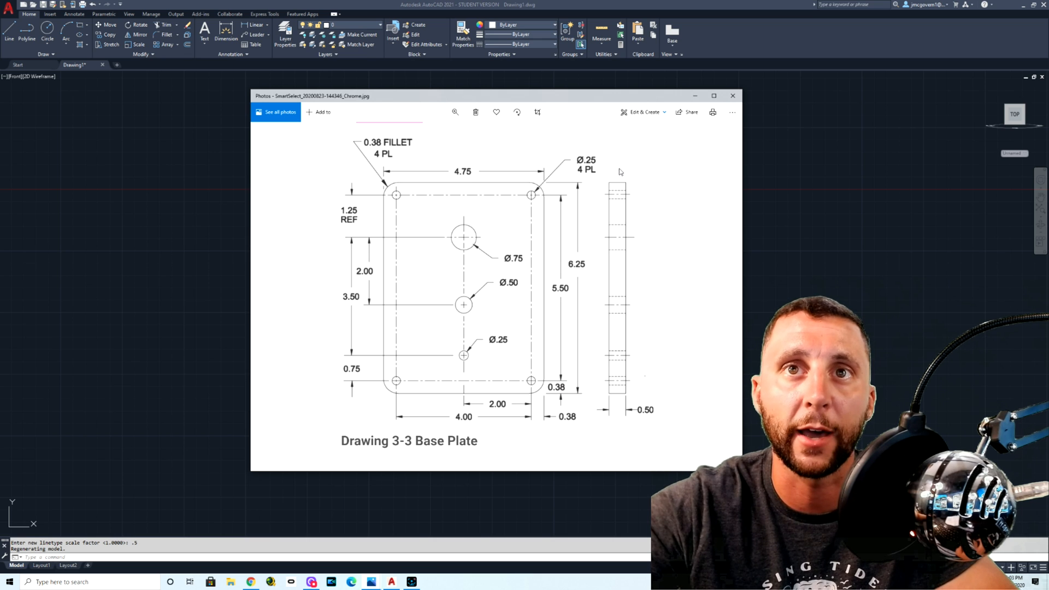
{"action": "key", "text": "alt+Tab"}
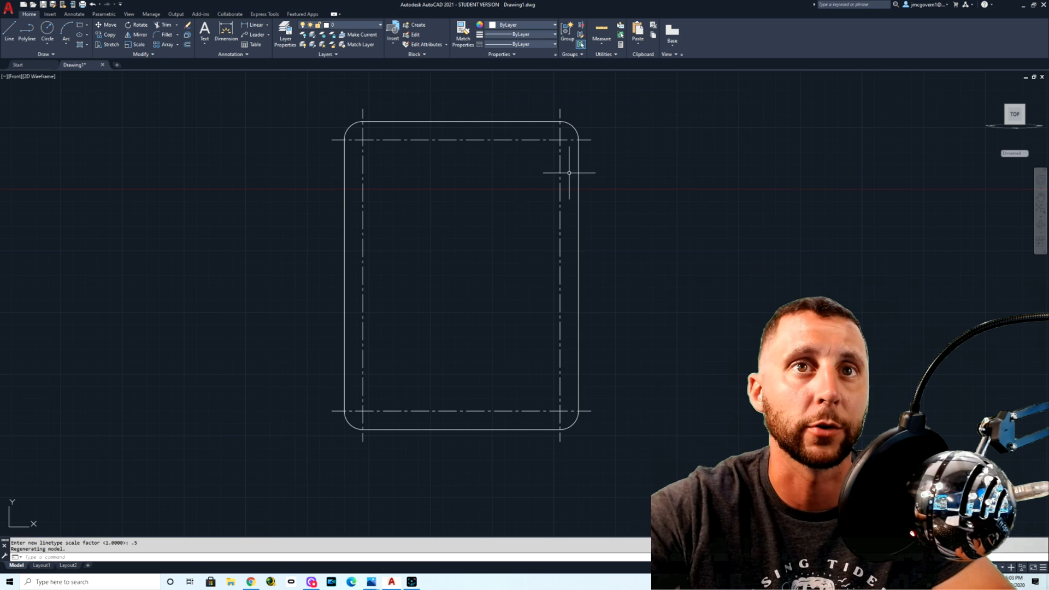
{"action": "left_click", "coordinate": [49, 44]}
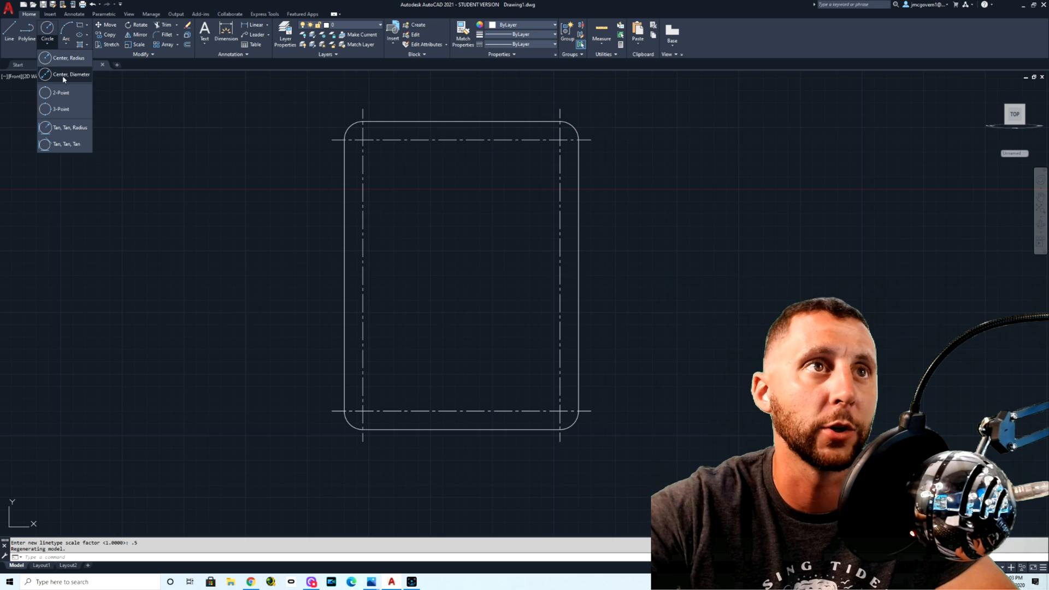
{"action": "left_click", "coordinate": [81, 76]}
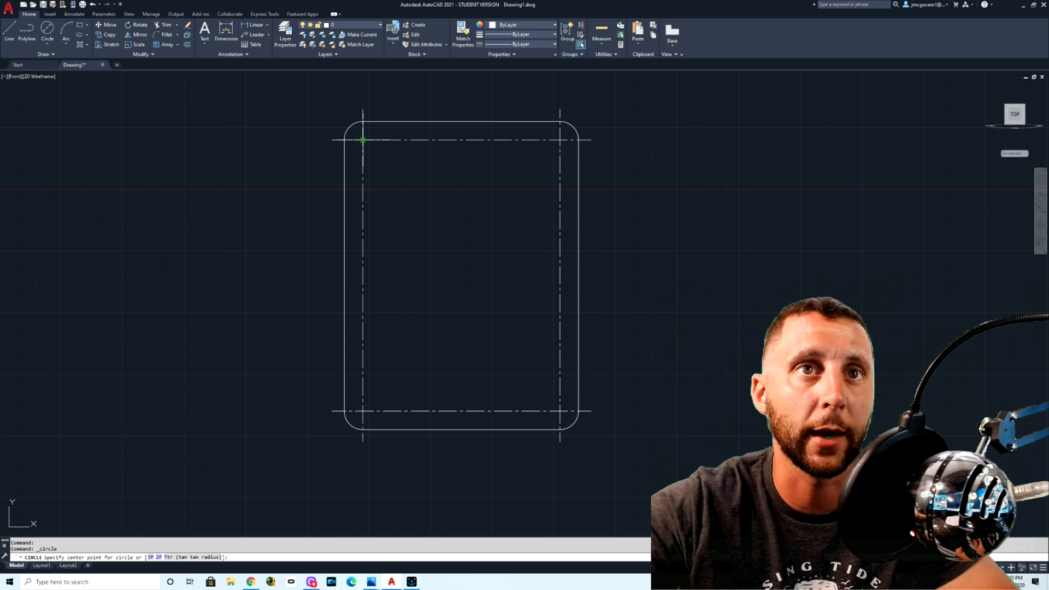
{"action": "left_click", "coordinate": [363, 140]}
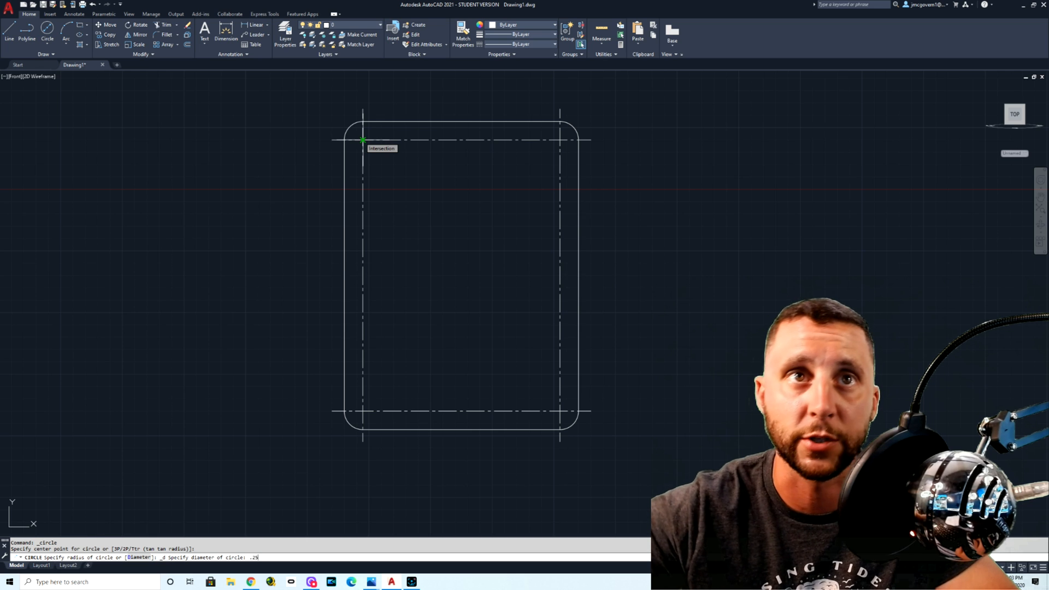
{"action": "key", "text": "Return"}
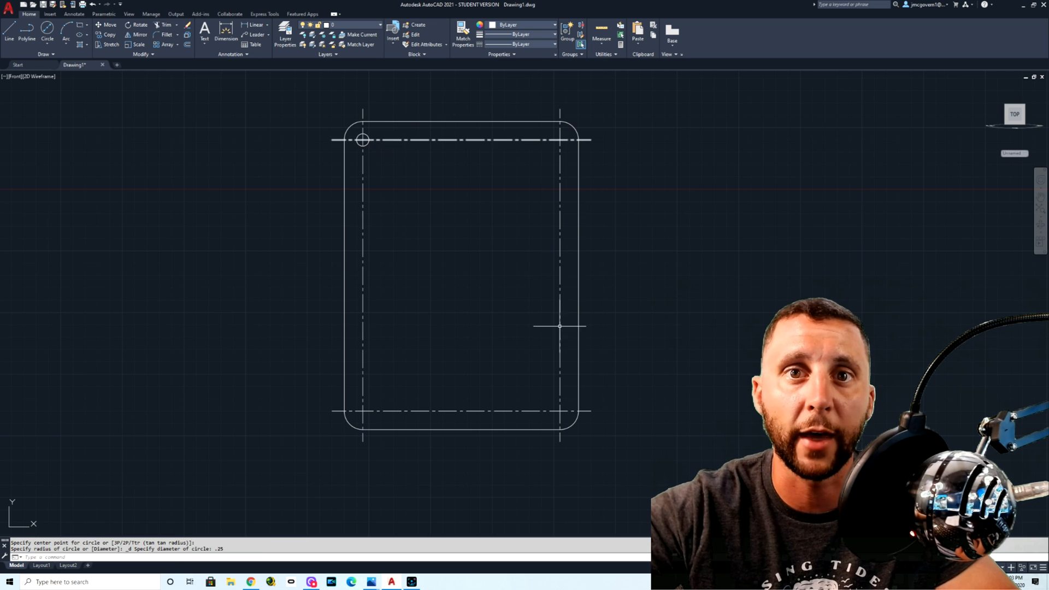
{"action": "left_click", "coordinate": [363, 139]}
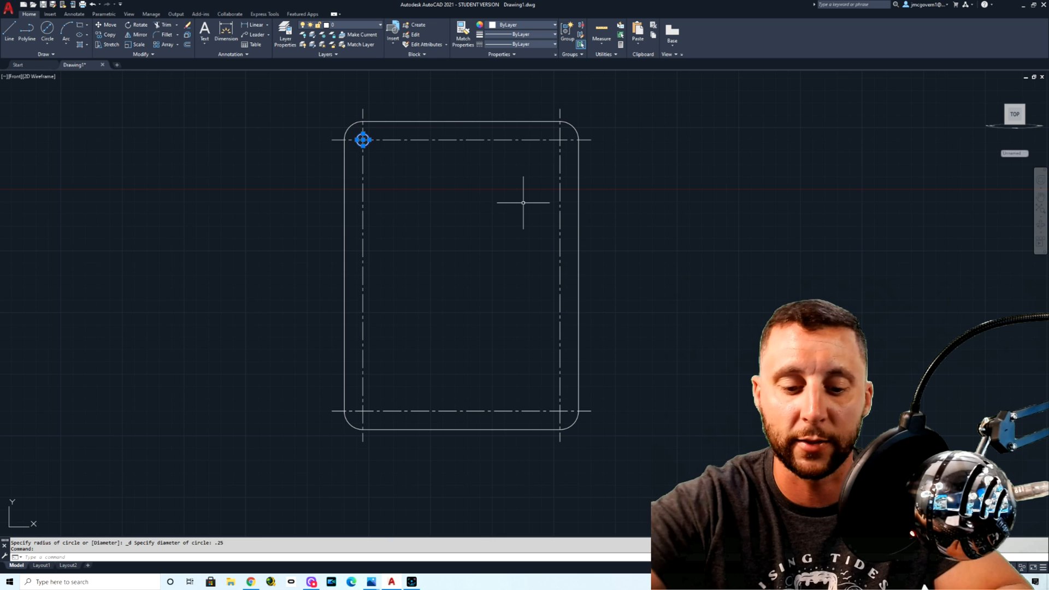
{"action": "type", "text": "co"}
{"action": "key", "text": "Return"}
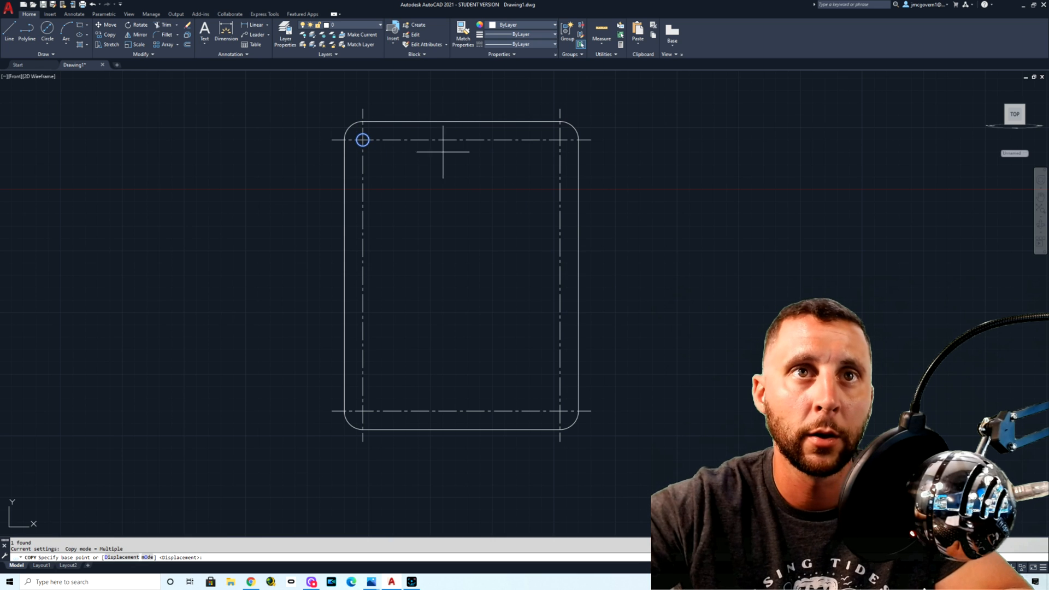
{"action": "scroll", "coordinate": [390, 147], "scroll_direction": "up", "scroll_amount": 5}
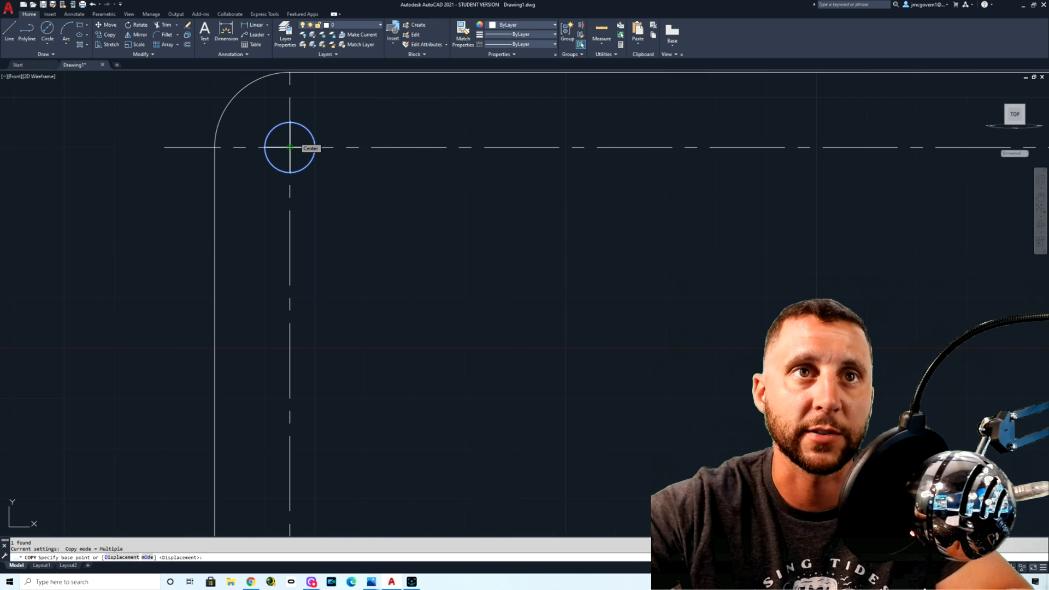
{"action": "scroll", "coordinate": [290, 147], "scroll_direction": "down", "scroll_amount": 4}
{"action": "key", "text": "Escape"}
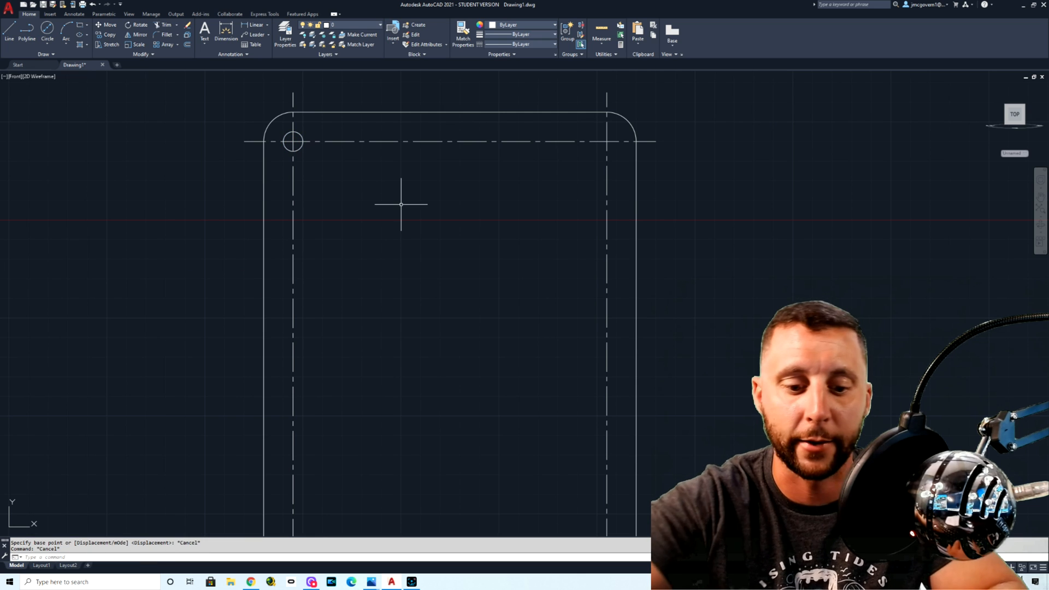
Step: Turn off the Extension object snap mode in the drafting settings
{"action": "type", "text": "os"}
{"action": "key", "text": "Return"}
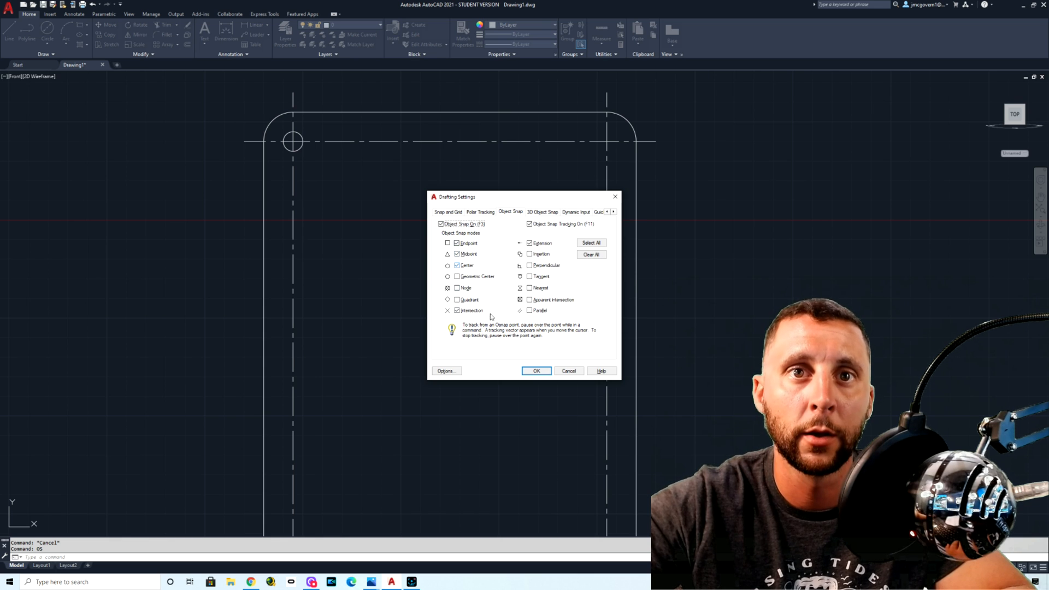
{"action": "left_click", "coordinate": [529, 243]}
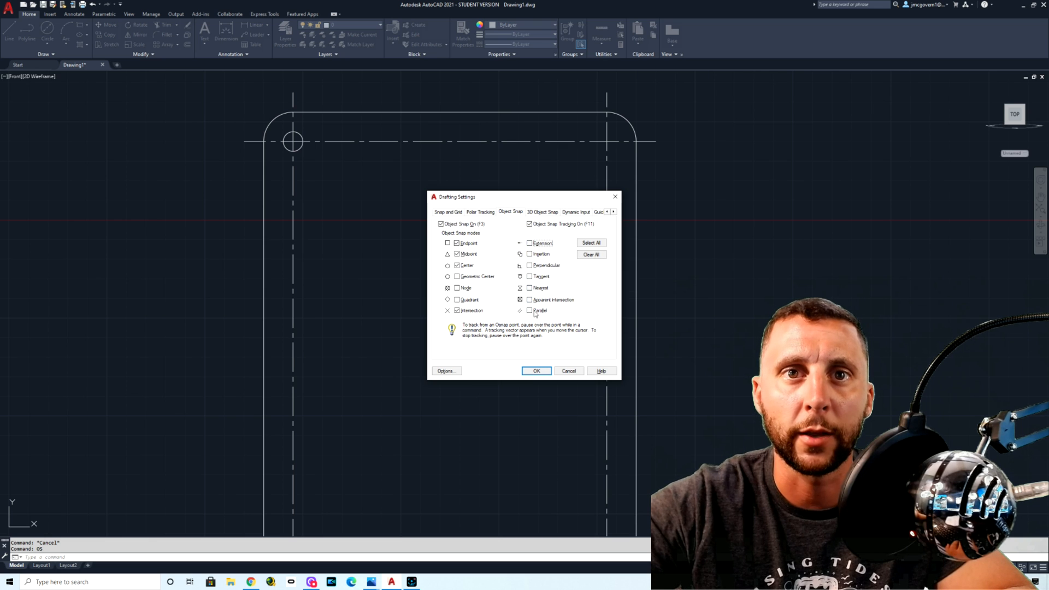
{"action": "left_click", "coordinate": [551, 372]}
Step: Copy the upper-left corner hole by its center to the centerline intersections at the plate's other three corners
{"action": "left_click", "coordinate": [301, 138]}
{"action": "type", "text": "cop"}
{"action": "key", "text": "Return"}
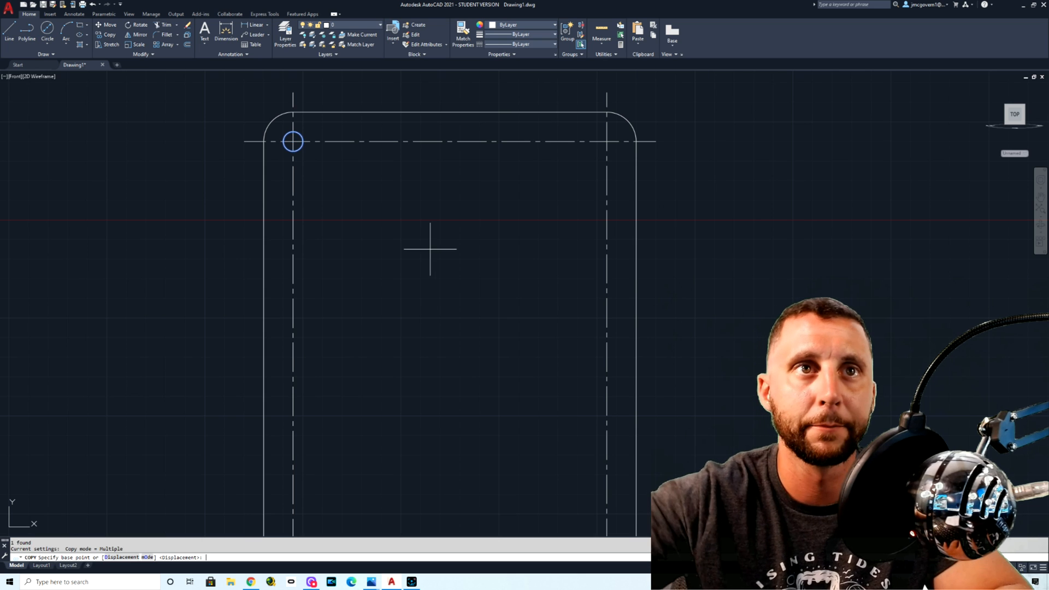
{"action": "left_click", "coordinate": [293, 142]}
{"action": "left_click", "coordinate": [606, 141]}
{"action": "middle_click_drag", "start_coordinate": [548, 249], "coordinate": [534, 98]}
{"action": "left_click", "coordinate": [603, 421]}
{"action": "scroll", "coordinate": [576, 420], "scroll_direction": "up", "scroll_amount": 5}
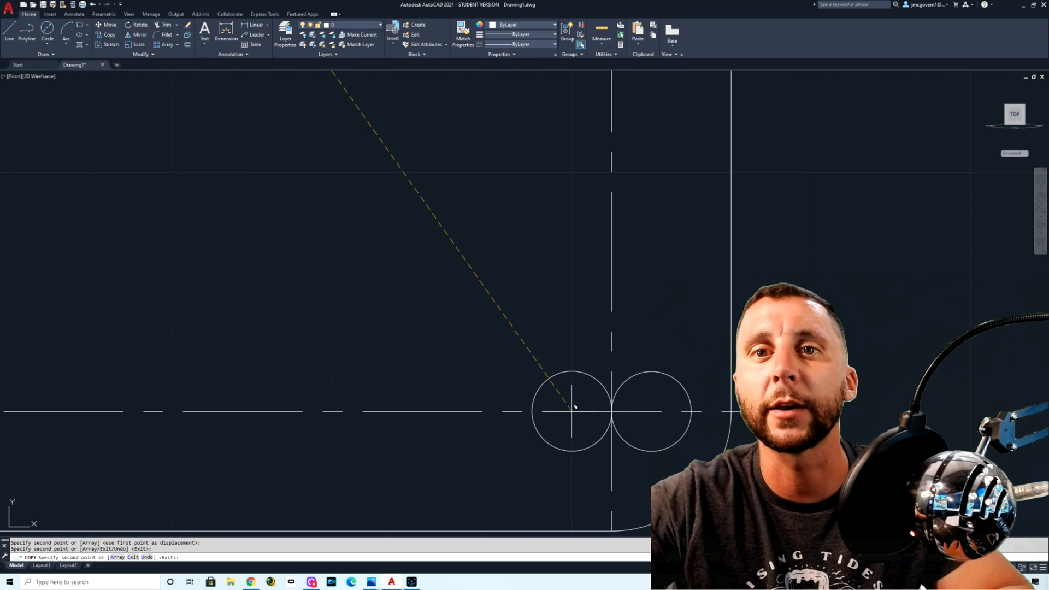
{"action": "left_click", "coordinate": [612, 411]}
{"action": "scroll", "coordinate": [611, 411], "scroll_direction": "down", "scroll_amount": 4}
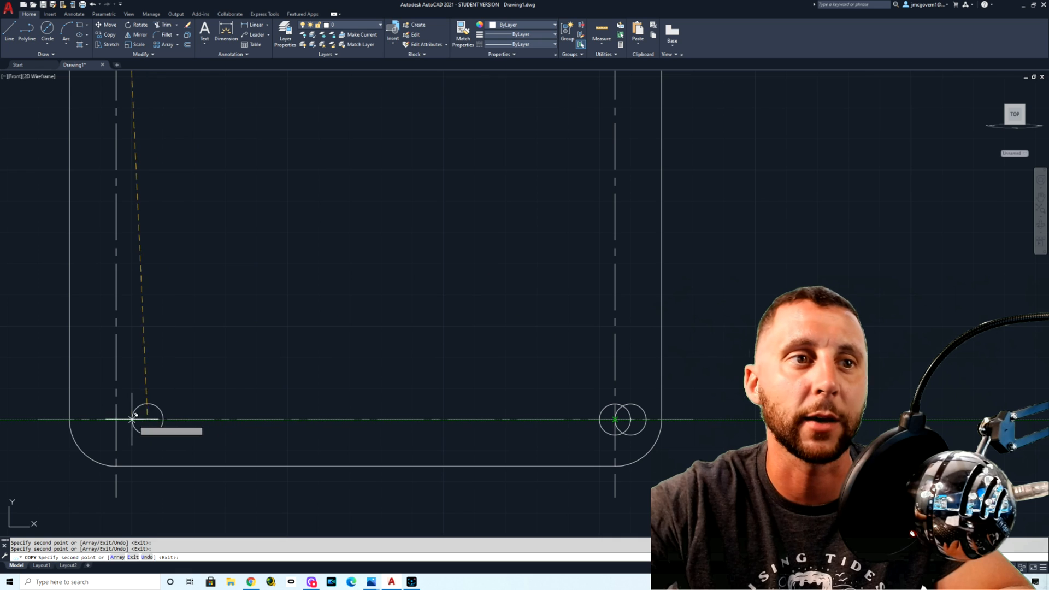
{"action": "left_click", "coordinate": [117, 419]}
{"action": "key", "text": "Escape"}
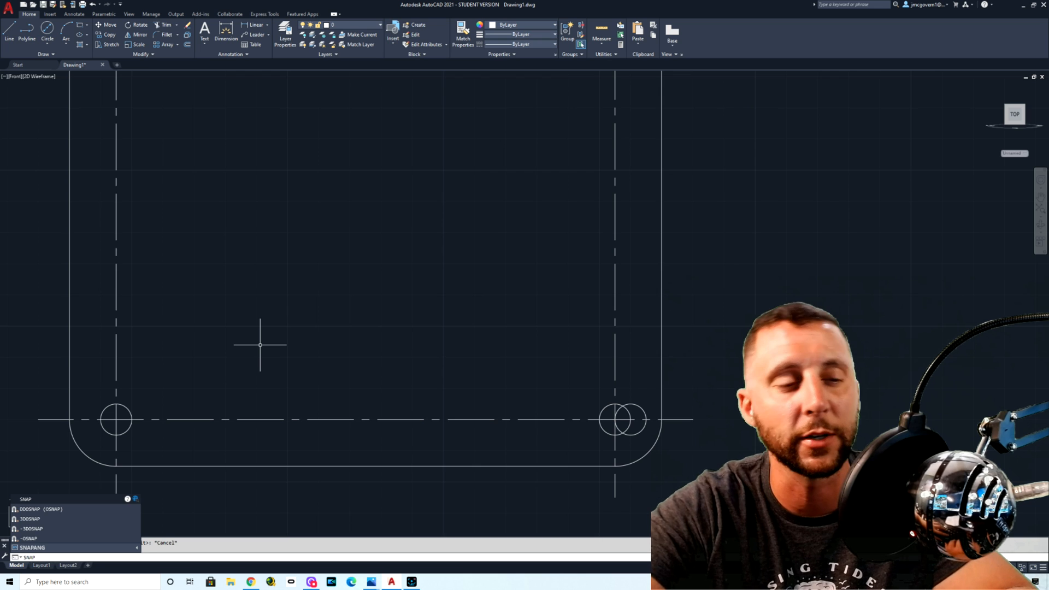
Step: Erase the misplaced extra circle overlapping the plate's lower-right corner hole
{"action": "key", "text": "Return"}
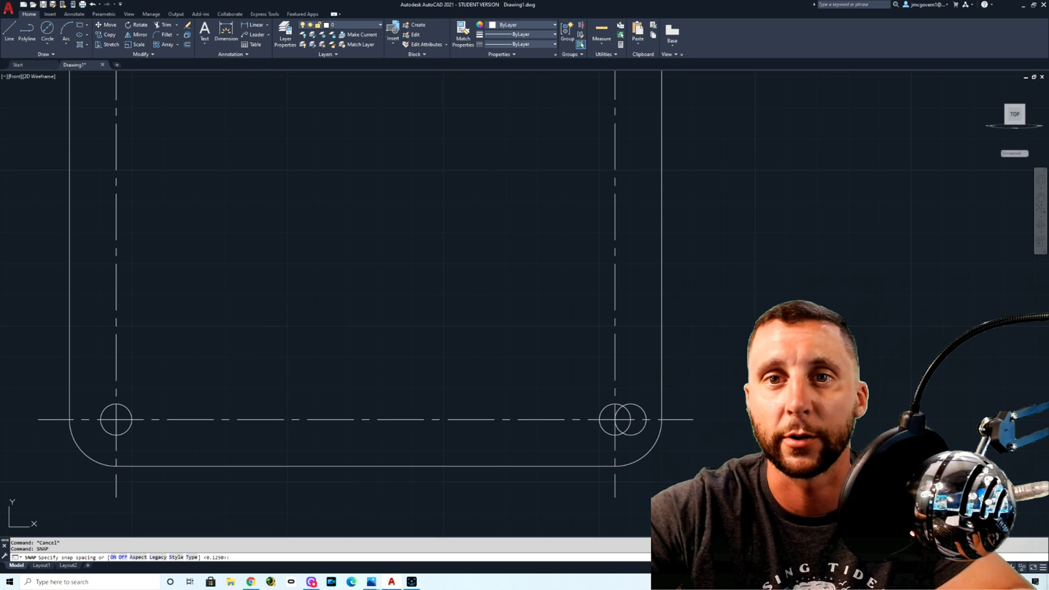
{"action": "key", "text": "Escape"}
{"action": "left_click", "coordinate": [642, 409]}
{"action": "key", "text": "Delete"}
{"action": "scroll", "coordinate": [639, 363], "scroll_direction": "down", "scroll_amount": 4}
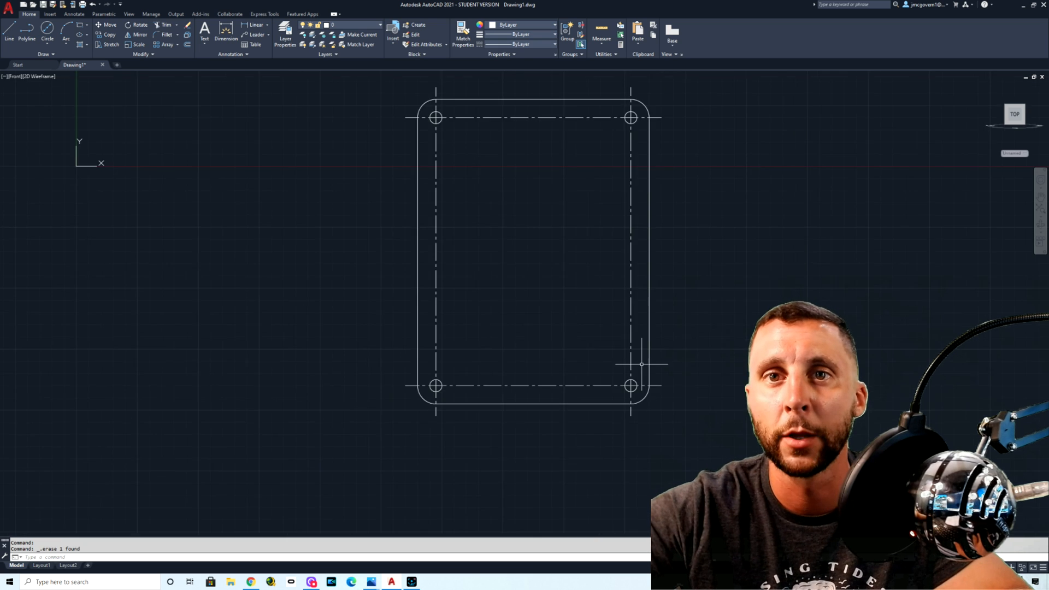
Step: Draw a vertical line from the midpoint of the plate's top edge to the midpoint of its bottom edge
{"action": "middle_click_drag", "start_coordinate": [644, 364], "coordinate": [583, 394]}
{"action": "left_click", "coordinate": [9, 30]}
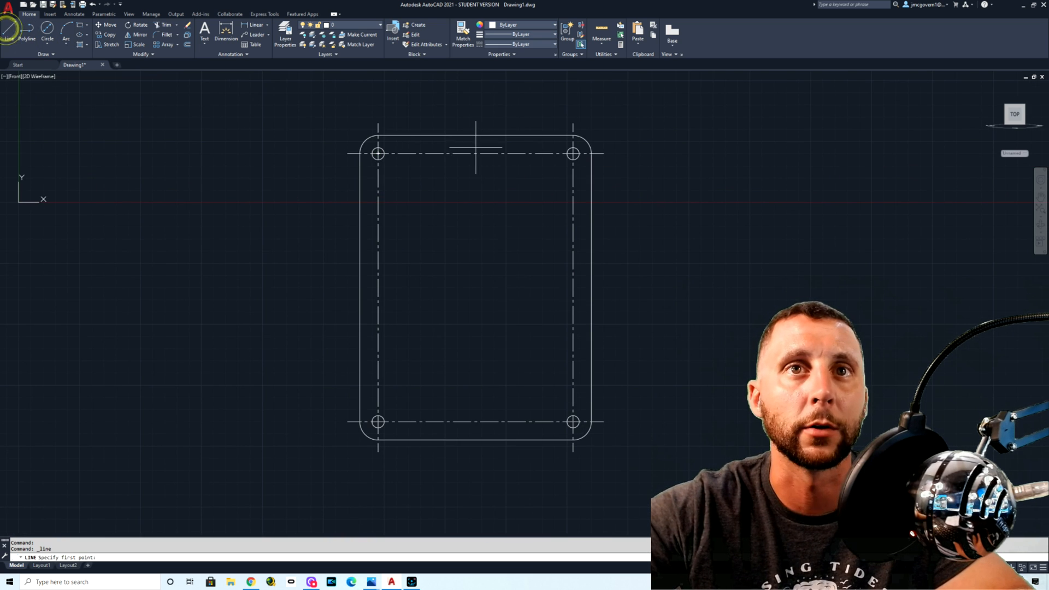
{"action": "left_click", "coordinate": [474, 134]}
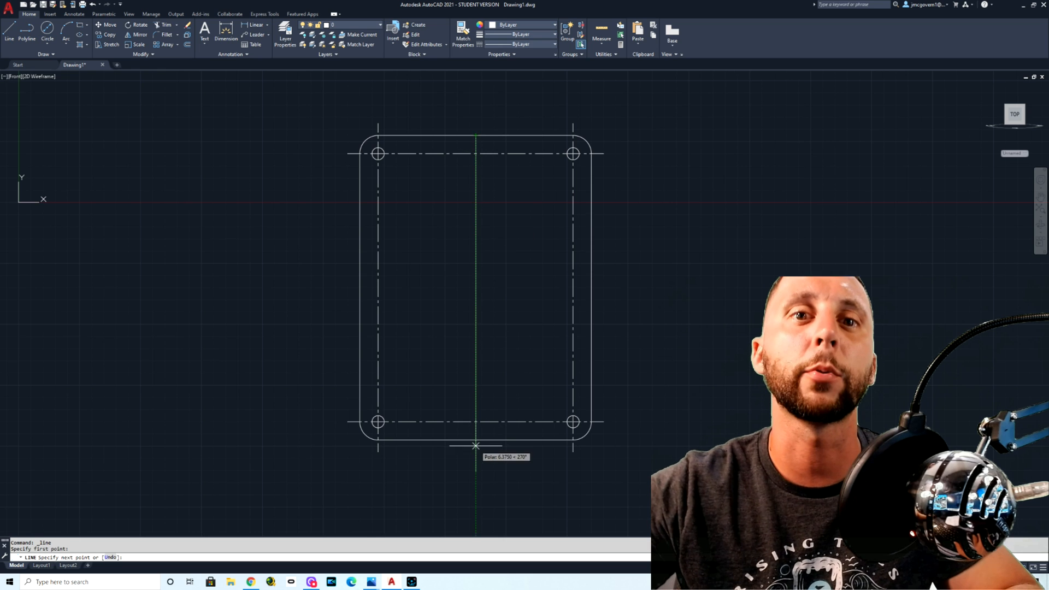
{"action": "scroll", "coordinate": [475, 437], "scroll_direction": "up", "scroll_amount": 3}
{"action": "left_click", "coordinate": [475, 358]}
{"action": "key", "text": "Escape"}
{"action": "scroll", "coordinate": [492, 431], "scroll_direction": "down", "scroll_amount": 2}
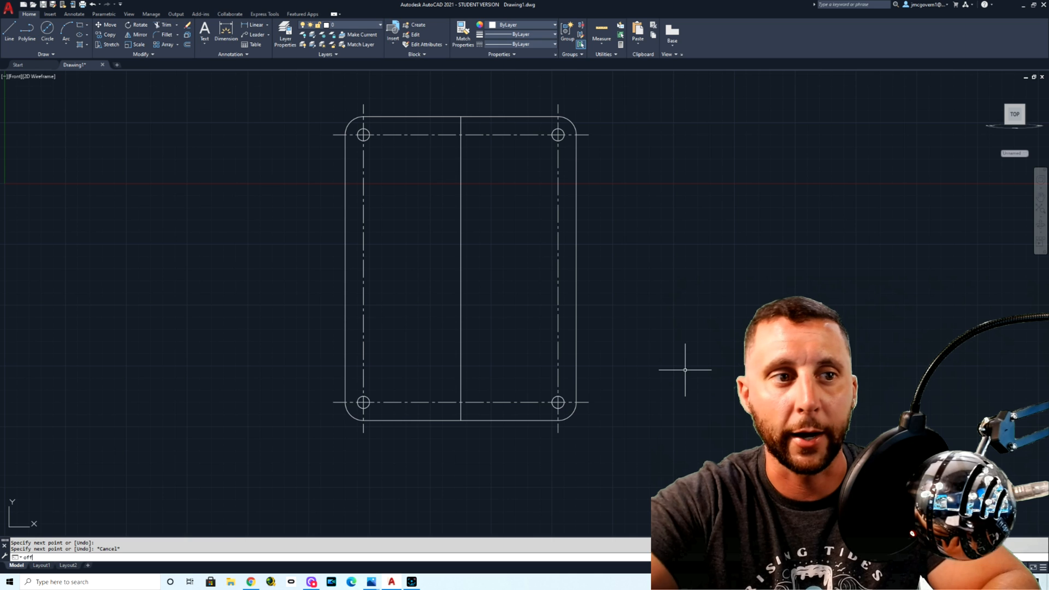
Step: Offset the plate's bottom and top edges outward by .25
{"action": "key", "text": "Return"}
{"action": "type", "text": ".25"}
{"action": "key", "text": "Return"}
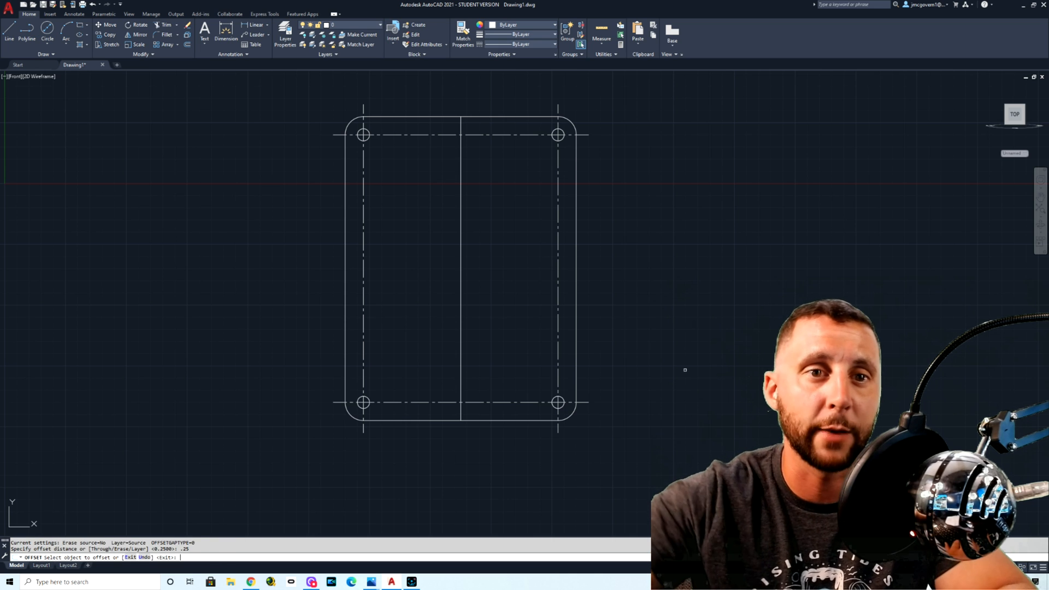
{"action": "scroll", "coordinate": [601, 420], "scroll_direction": "up", "scroll_amount": 2}
{"action": "left_click", "coordinate": [400, 420]}
{"action": "left_click", "coordinate": [403, 449]}
{"action": "scroll", "coordinate": [428, 470], "scroll_direction": "down", "scroll_amount": 2}
{"action": "left_click", "coordinate": [416, 139]}
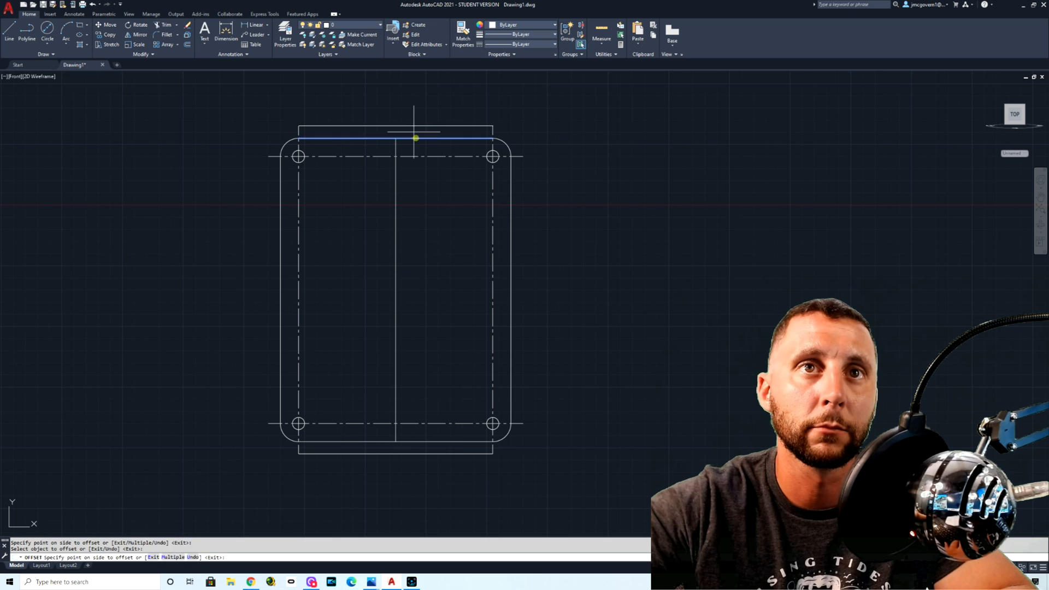
{"action": "left_click", "coordinate": [417, 117]}
{"action": "key", "text": "Escape"}
Step: Stretch the upper end of the vertical middle line to the offset line above the plate
{"action": "left_click", "coordinate": [415, 176]}
{"action": "left_click", "coordinate": [376, 196]}
{"action": "left_click", "coordinate": [395, 138]}
{"action": "left_click", "coordinate": [395, 127]}
{"action": "key", "text": "Escape"}
Step: Turn the SNAP spacing mode off
{"action": "type", "text": "sn"}
{"action": "key", "text": "Return"}
{"action": "type", "text": "off"}
{"action": "key", "text": "Return"}
Step: Stretch the lower end of the vertical middle line to the offset line below the plate
{"action": "left_click", "coordinate": [417, 245]}
{"action": "left_click", "coordinate": [384, 261]}
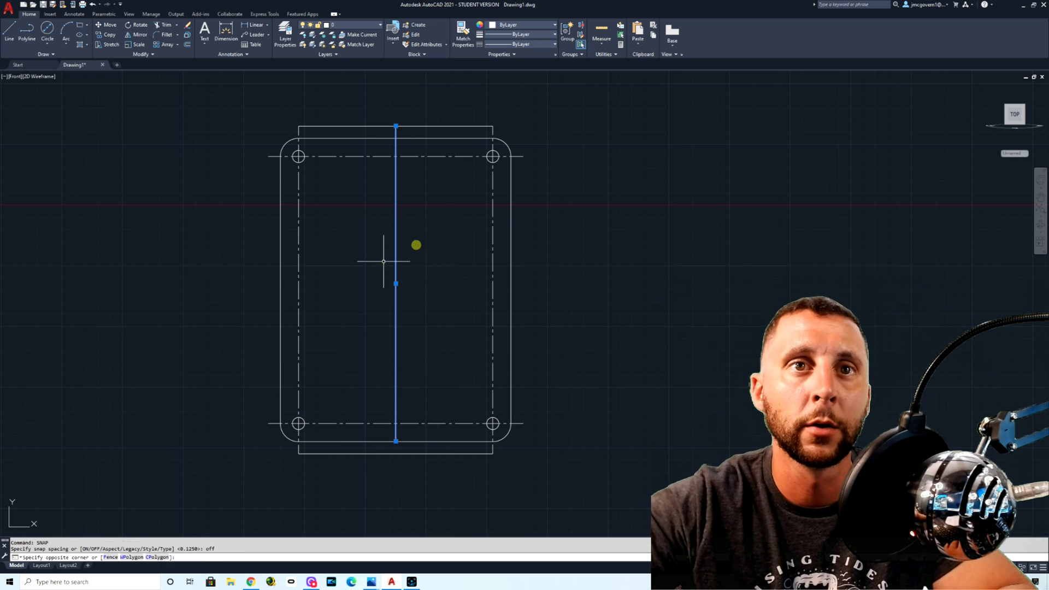
{"action": "middle_click_drag", "start_coordinate": [408, 348], "coordinate": [380, 204]}
{"action": "left_click", "coordinate": [369, 298]}
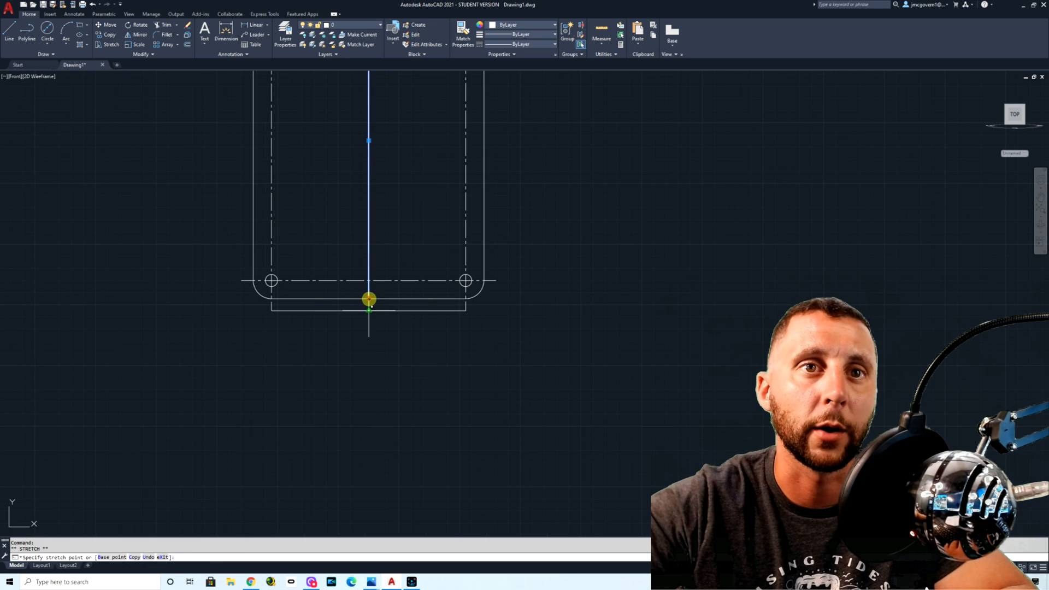
{"action": "key", "text": "Escape"}
Step: Erase the two horizontal offset lines above and below the plate
{"action": "left_click", "coordinate": [405, 303]}
{"action": "left_click", "coordinate": [386, 321]}
{"action": "scroll", "coordinate": [398, 300], "scroll_direction": "down", "scroll_amount": 2}
{"action": "middle_click_drag", "start_coordinate": [398, 301], "coordinate": [392, 373]}
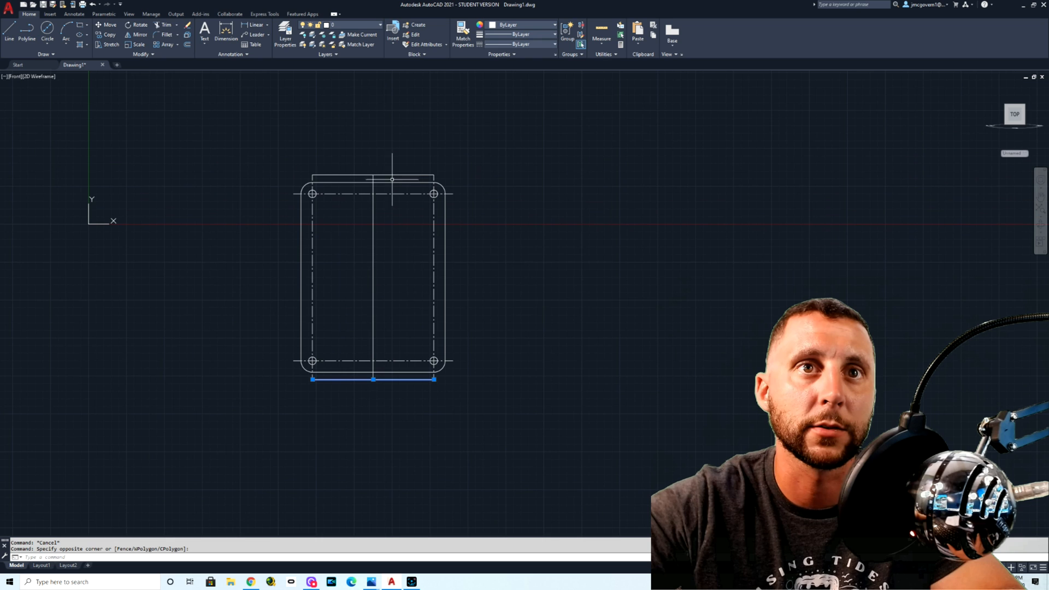
{"action": "left_click", "coordinate": [392, 174]}
{"action": "key", "text": "Delete"}
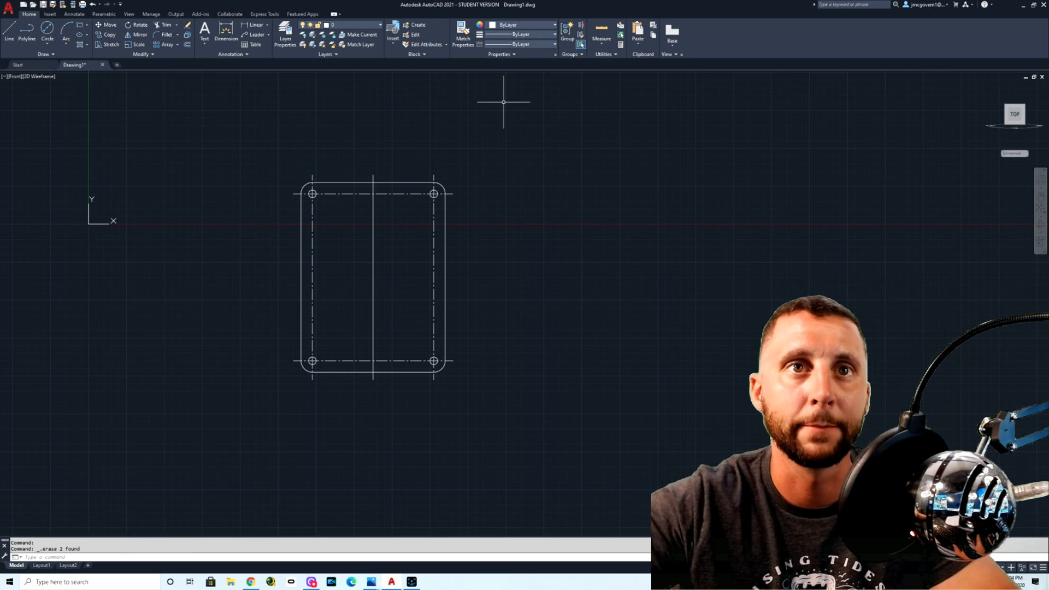
Step: Check the dimensioned reference image in Photos for the vertical spacing of the three middle holes
{"action": "key", "text": "alt+Tab"}
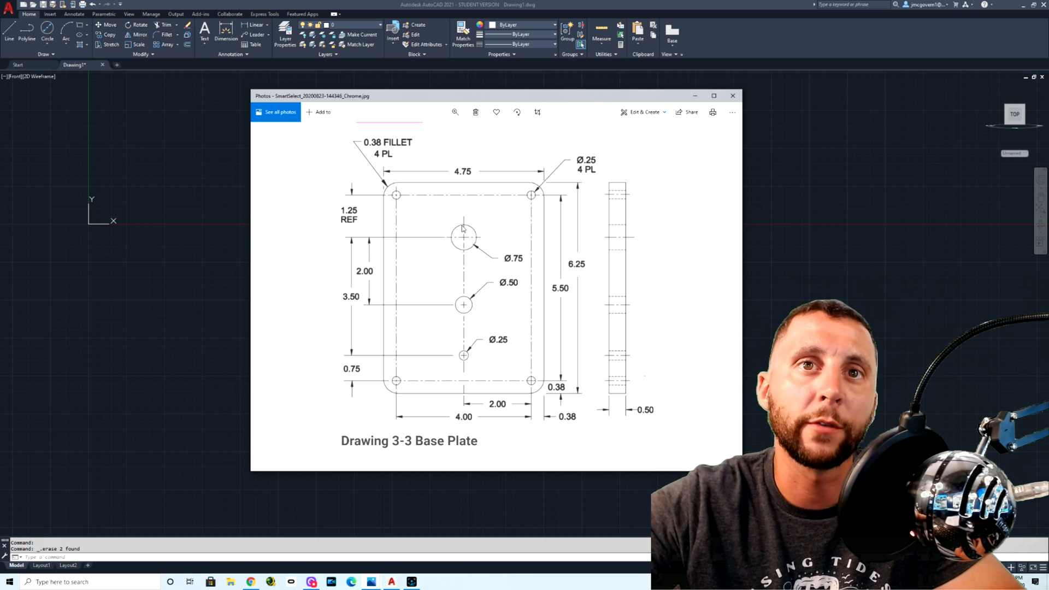
{"action": "key", "text": "alt+Tab"}
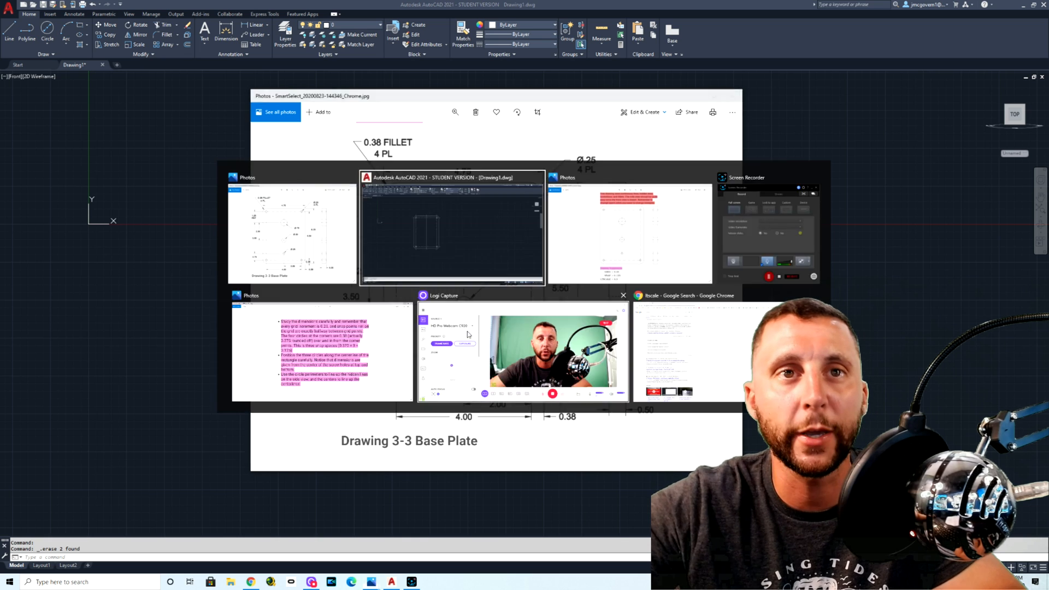
{"action": "left_click", "coordinate": [392, 236]}
{"action": "left_click", "coordinate": [389, 240]}
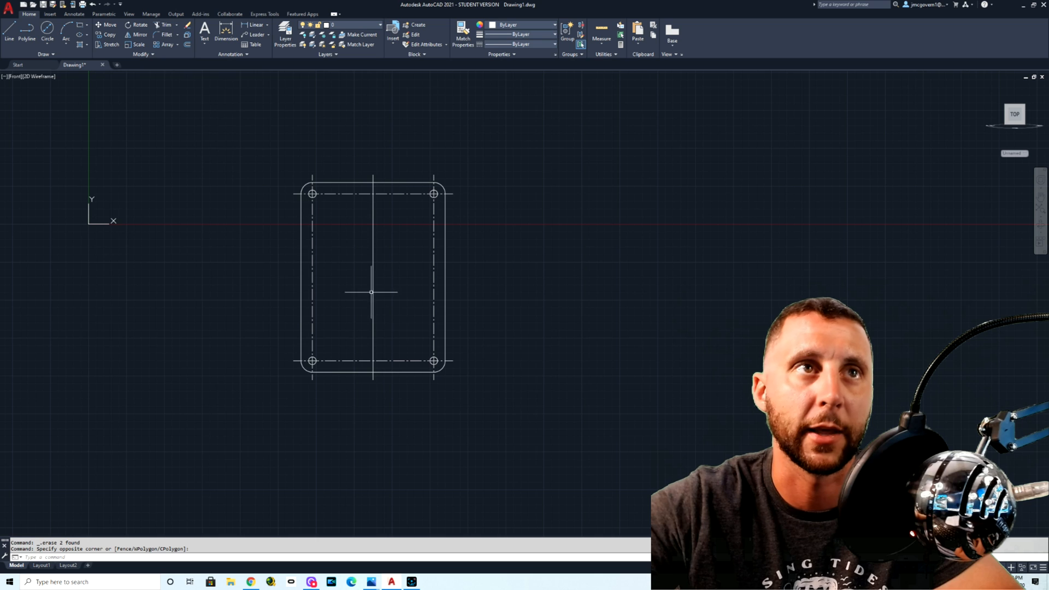
{"action": "key", "text": "alt+Tab"}
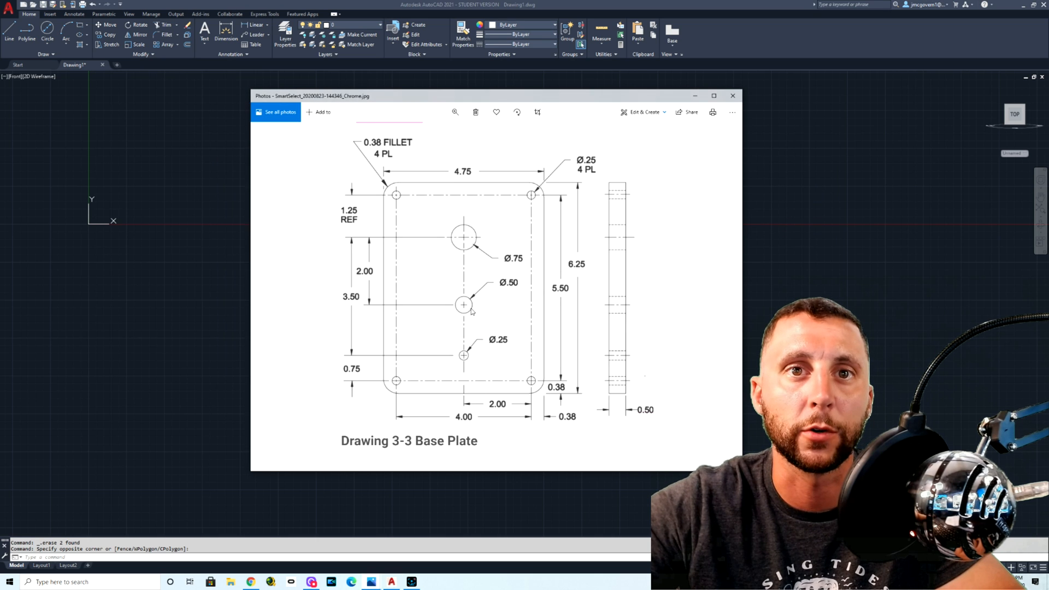
{"action": "left_click_drag", "start_coordinate": [485, 99], "coordinate": [381, 61]}
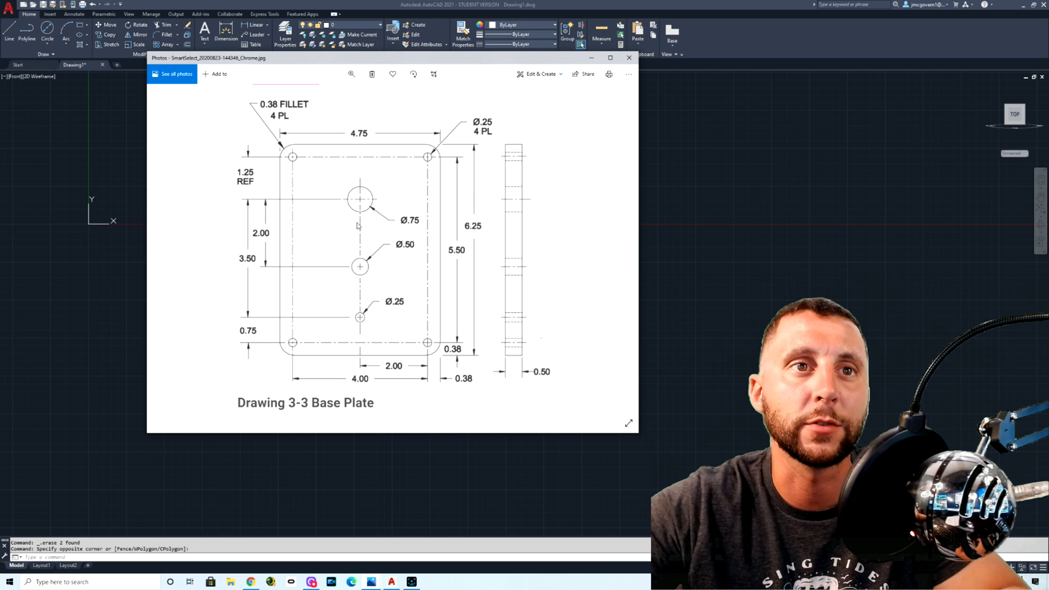
{"action": "key", "text": "alt+Tab"}
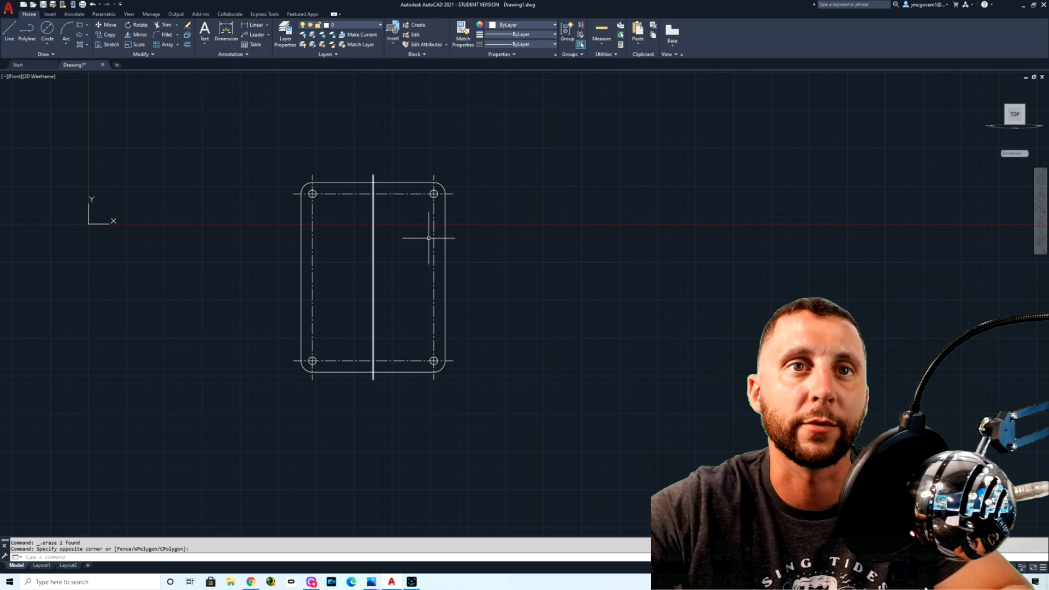
Step: Offset the plate's upper horizontal centerline 1.25 downward to locate the first middle hole
{"action": "left_click", "coordinate": [187, 45]}
{"action": "type", "text": "1"}
{"action": "key", "text": "Return"}
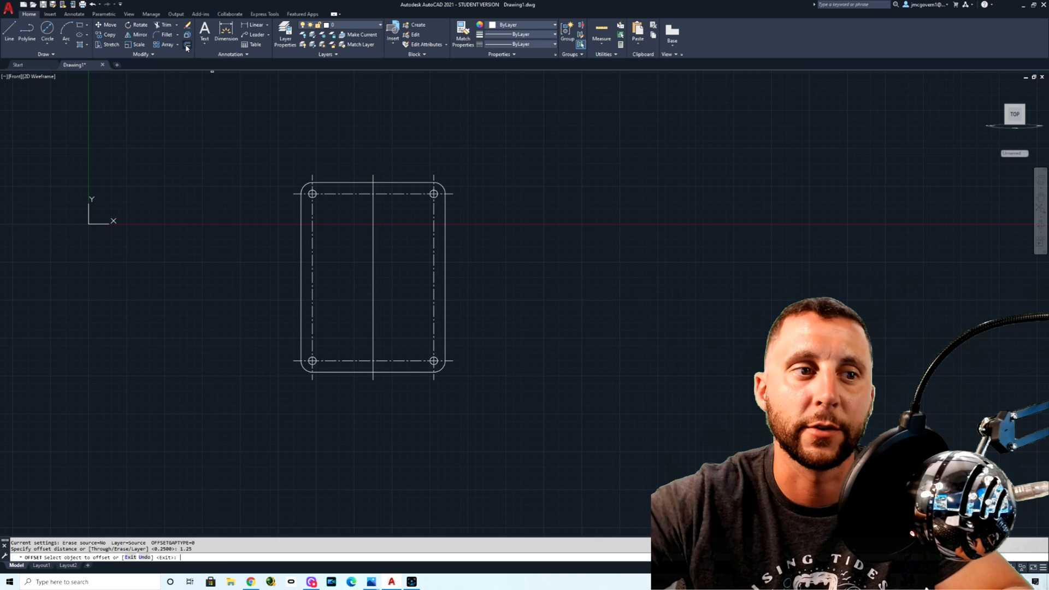
{"action": "left_click", "coordinate": [389, 193]}
{"action": "left_click", "coordinate": [392, 236]}
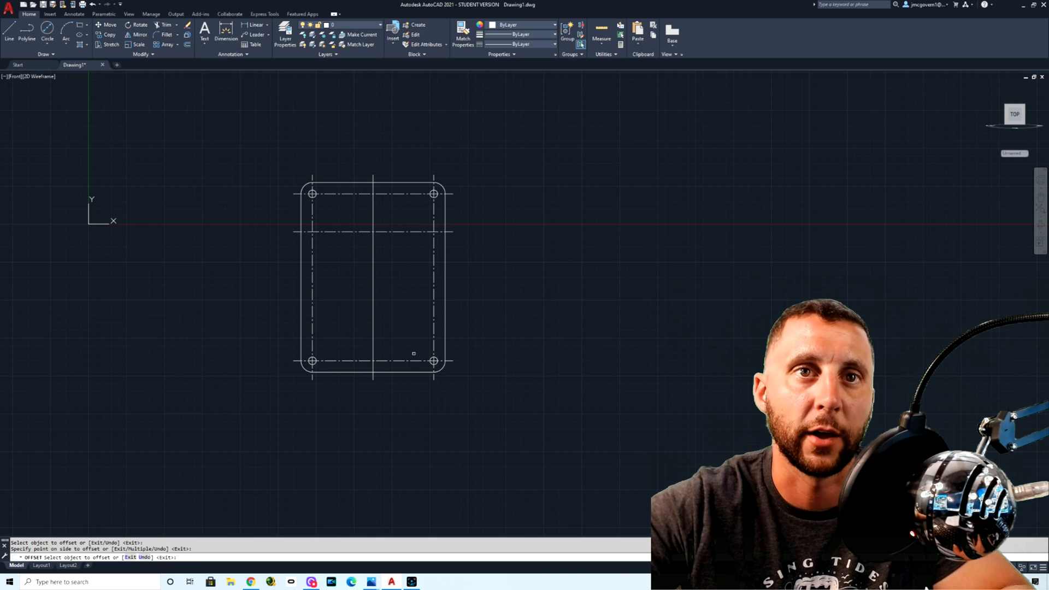
{"action": "key", "text": "Escape"}
{"action": "key", "text": "Escape"}
Step: Offset the first middle hole's horizontal centerline 2 downward to locate the second hole
{"action": "key", "text": "Return"}
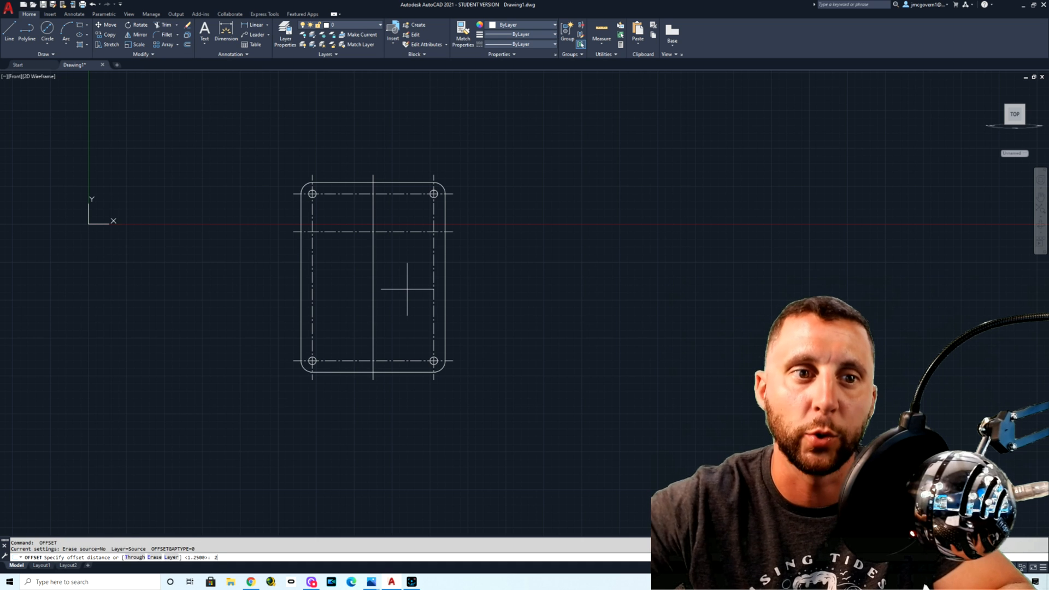
{"action": "key", "text": "Return"}
{"action": "left_click", "coordinate": [403, 232]}
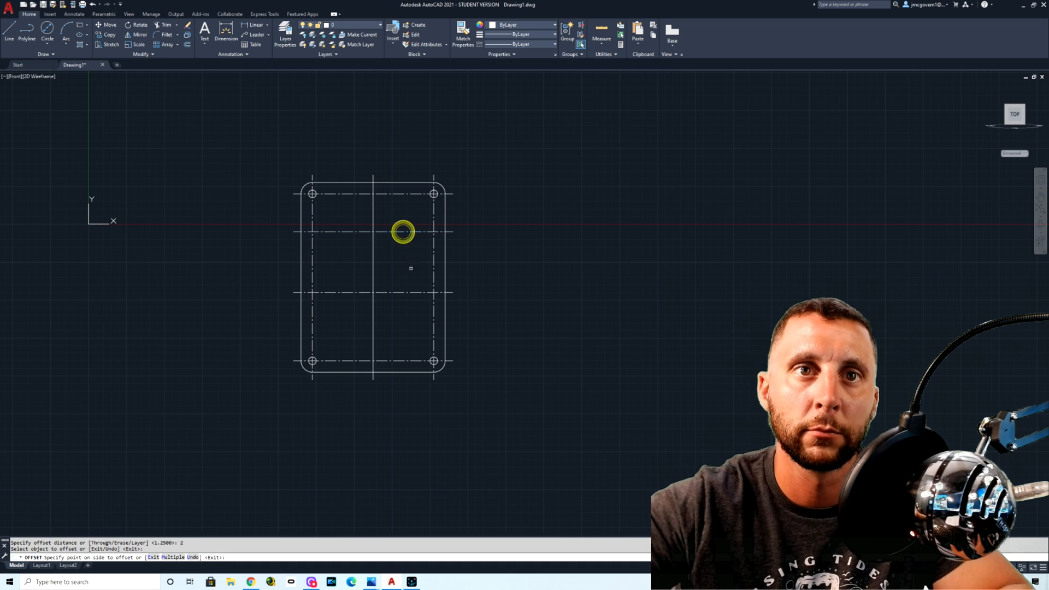
{"action": "left_click", "coordinate": [410, 267]}
{"action": "key", "text": "Escape"}
Step: Offset the second middle hole's horizontal centerline 1.5 downward to locate the third hole
{"action": "key", "text": "Return"}
{"action": "type", "text": "1.5"}
{"action": "key", "text": "Return"}
{"action": "left_click", "coordinate": [402, 293]}
{"action": "left_click", "coordinate": [403, 319]}
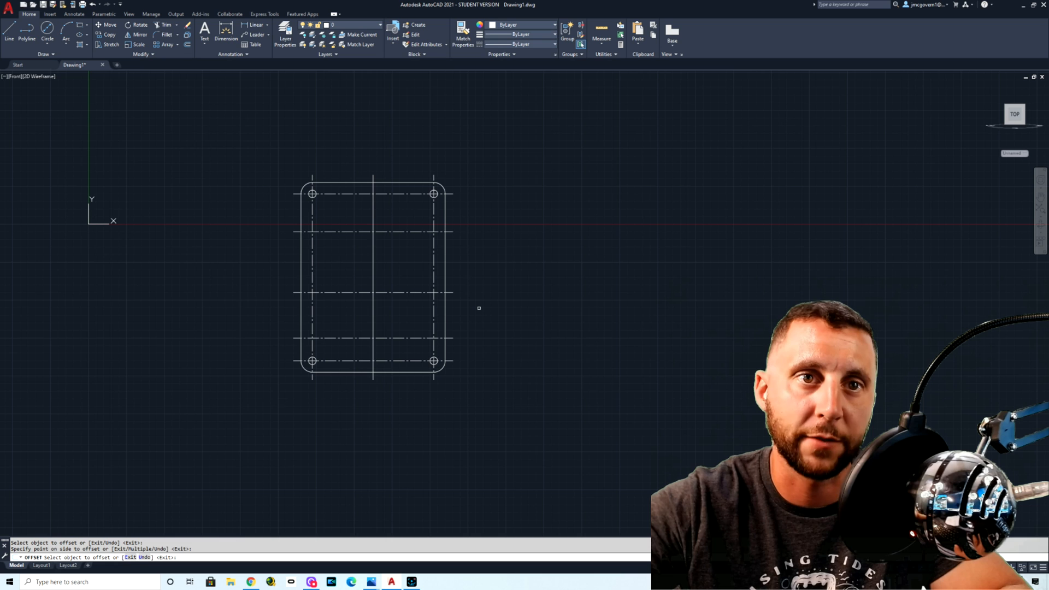
{"action": "key", "text": "Escape"}
{"action": "key", "text": "Return"}
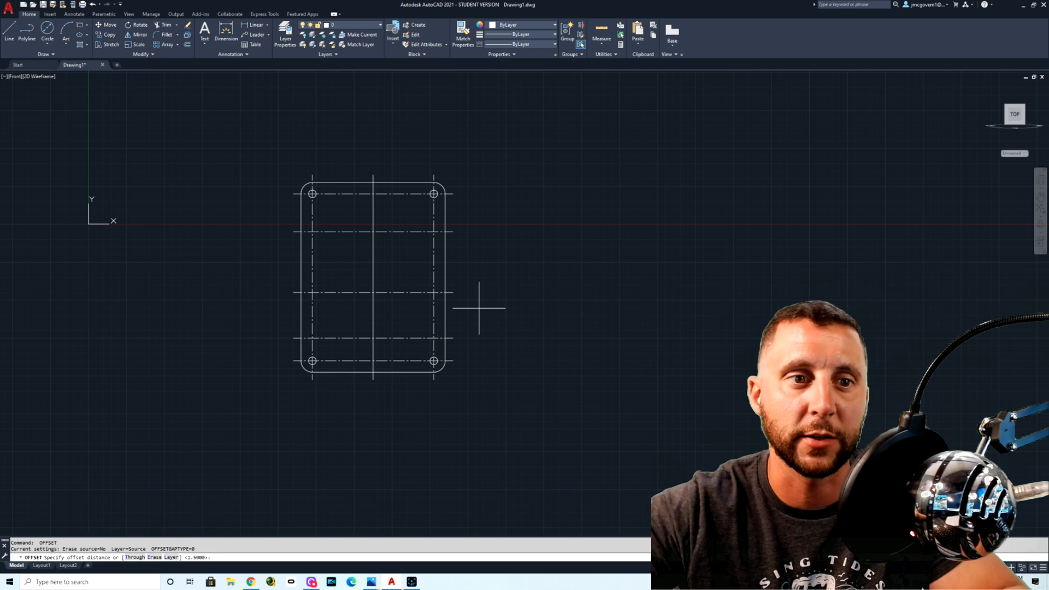
{"action": "key", "text": "Return"}
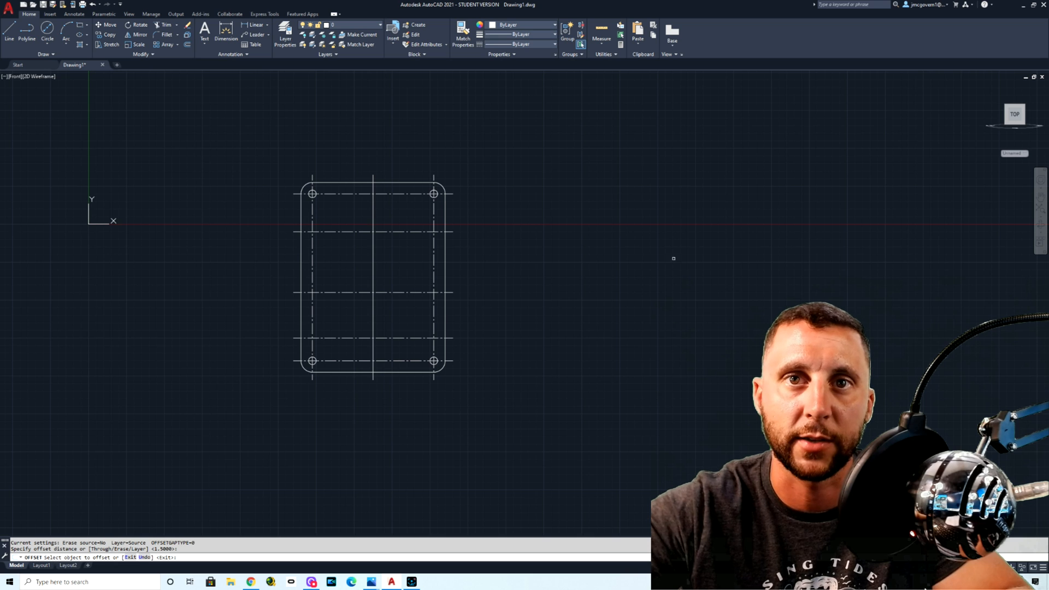
{"action": "key", "text": "Escape"}
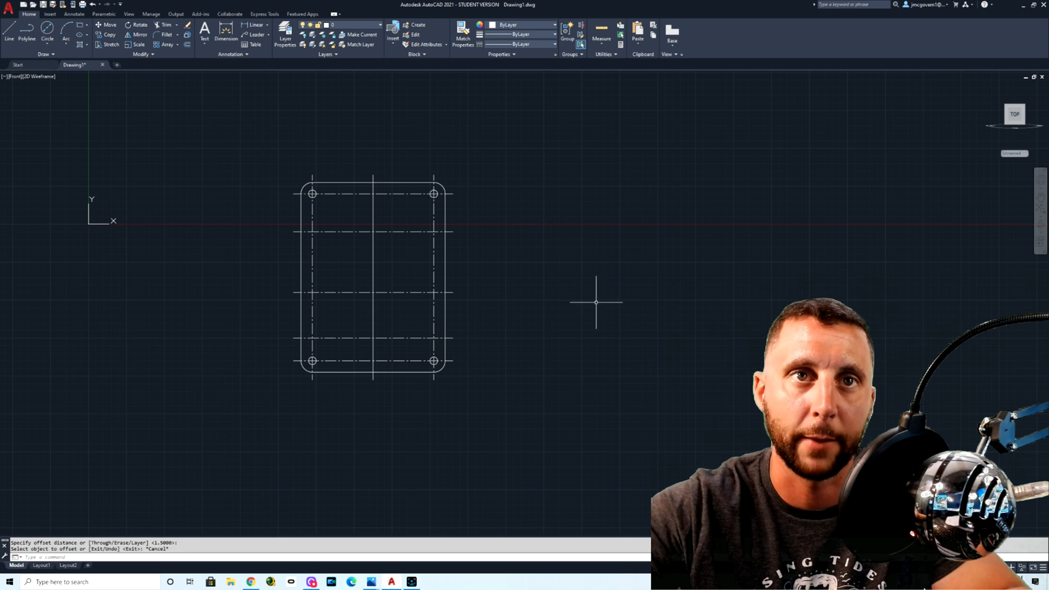
Step: Change the linetype of the vertical middle line to CENTER2
{"action": "left_click", "coordinate": [390, 253]}
{"action": "left_click", "coordinate": [360, 263]}
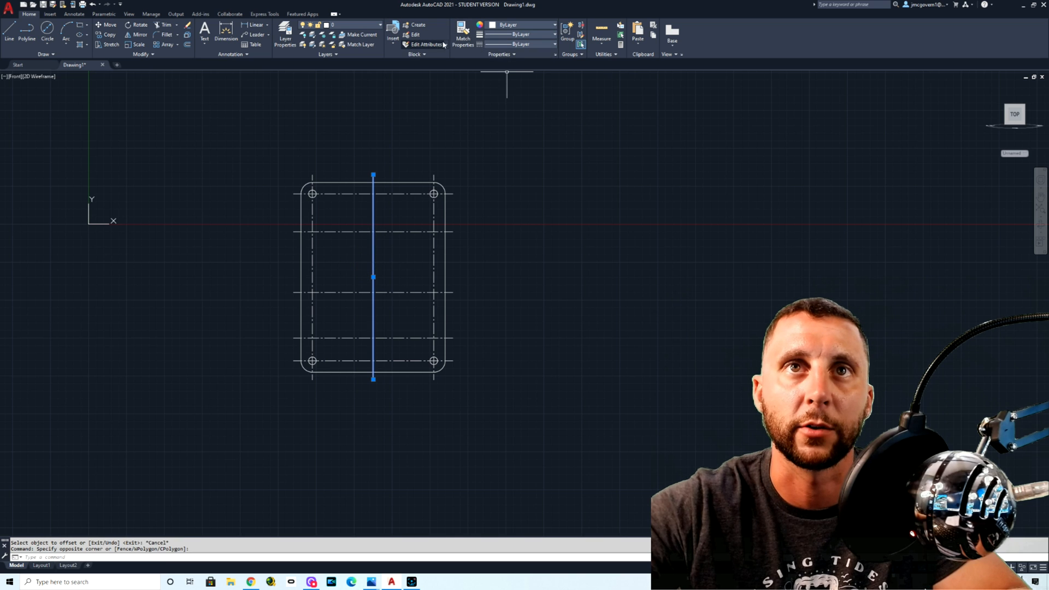
{"action": "left_click", "coordinate": [501, 44]}
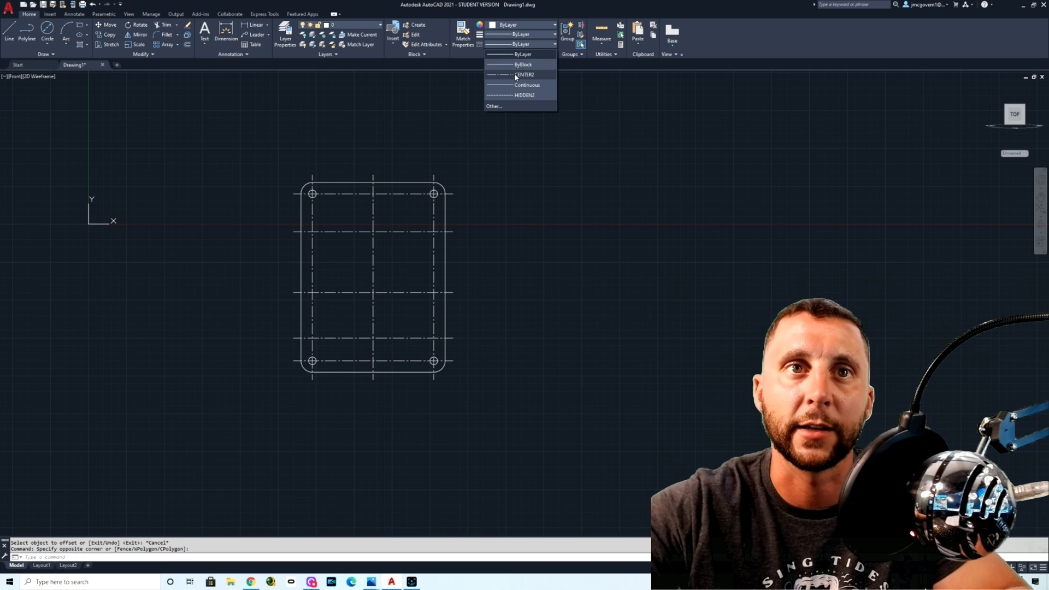
{"action": "left_click", "coordinate": [515, 73]}
{"action": "key", "text": "Escape"}
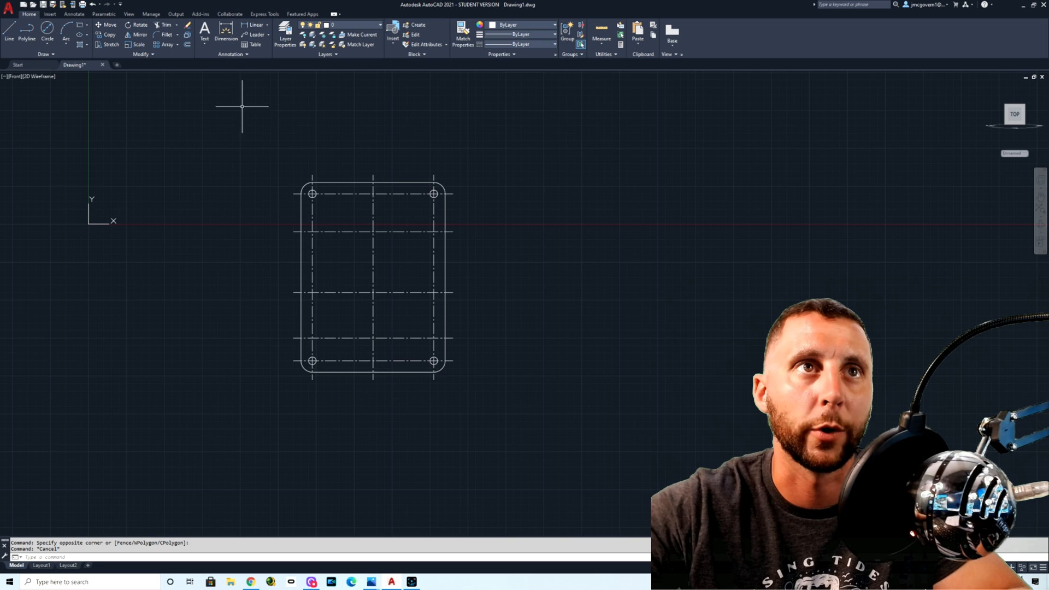
Step: Check the reference drawing, then copy a 0.25-diameter corner hole to the intersection of the lowest middle-hole centerlines
{"action": "key", "text": "alt+Tab"}
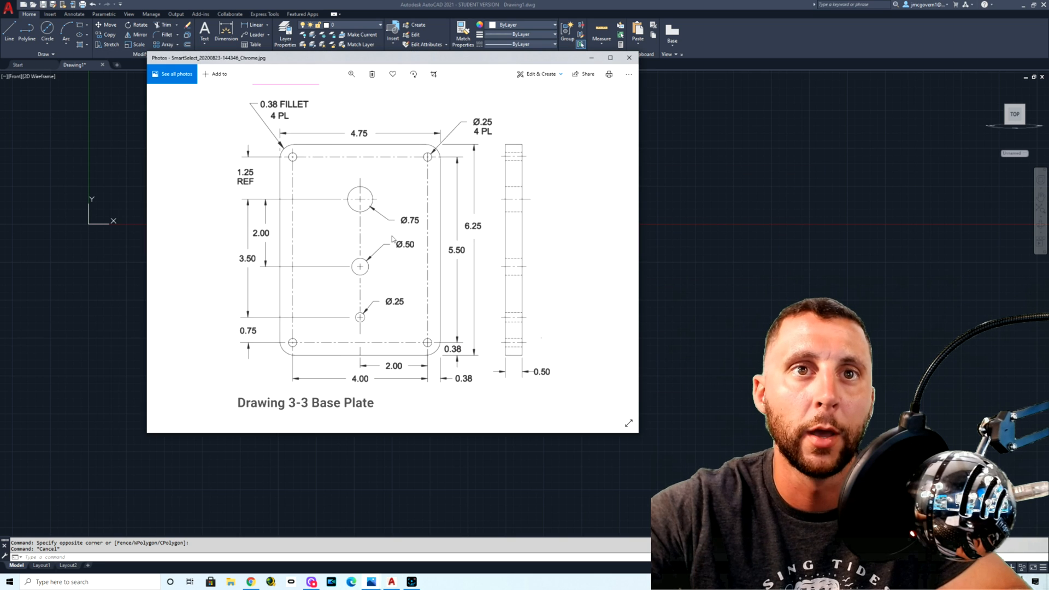
{"action": "key", "text": "alt+Tab"}
{"action": "scroll", "coordinate": [428, 188], "scroll_direction": "up", "scroll_amount": 4}
{"action": "left_click", "coordinate": [427, 191]}
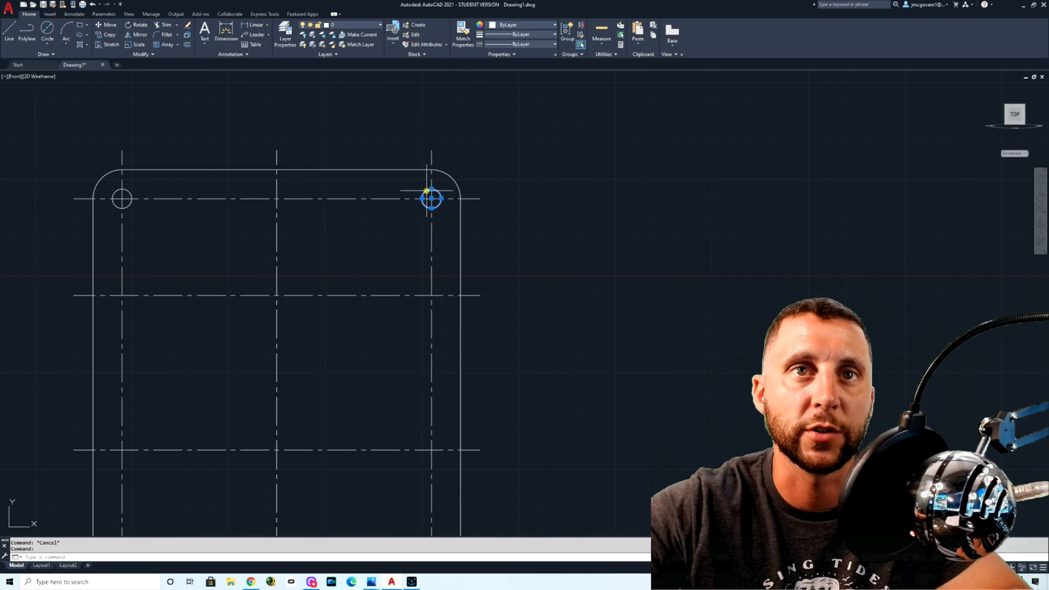
{"action": "left_click", "coordinate": [107, 35]}
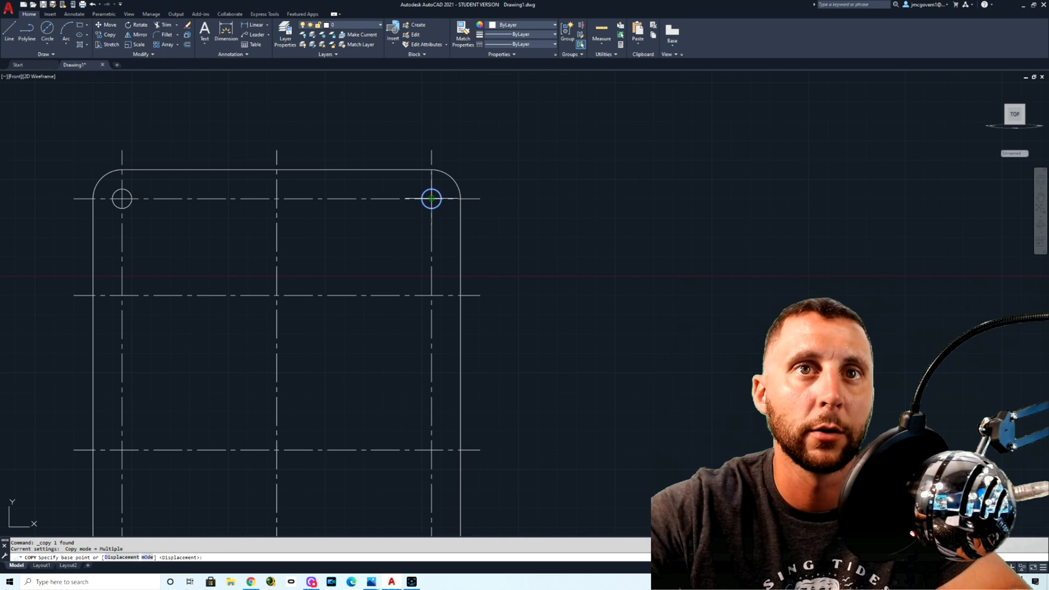
{"action": "left_click", "coordinate": [431, 198]}
{"action": "scroll", "coordinate": [431, 198], "scroll_direction": "down", "scroll_amount": 4}
{"action": "scroll", "coordinate": [362, 298], "scroll_direction": "up", "scroll_amount": 6}
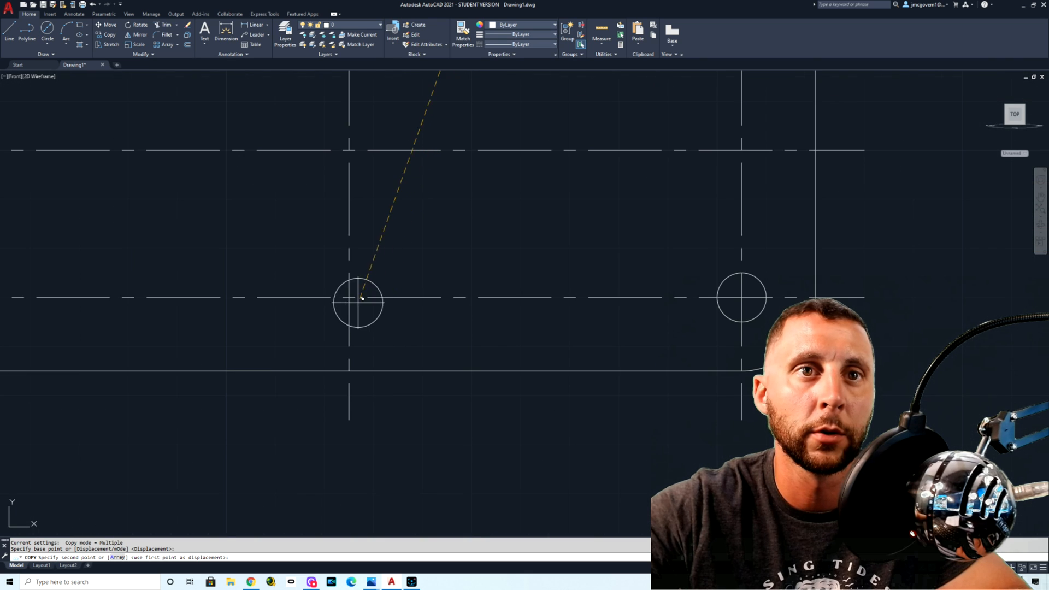
{"action": "left_click", "coordinate": [352, 146]}
{"action": "scroll", "coordinate": [349, 149], "scroll_direction": "down", "scroll_amount": 4}
{"action": "key", "text": "Escape"}
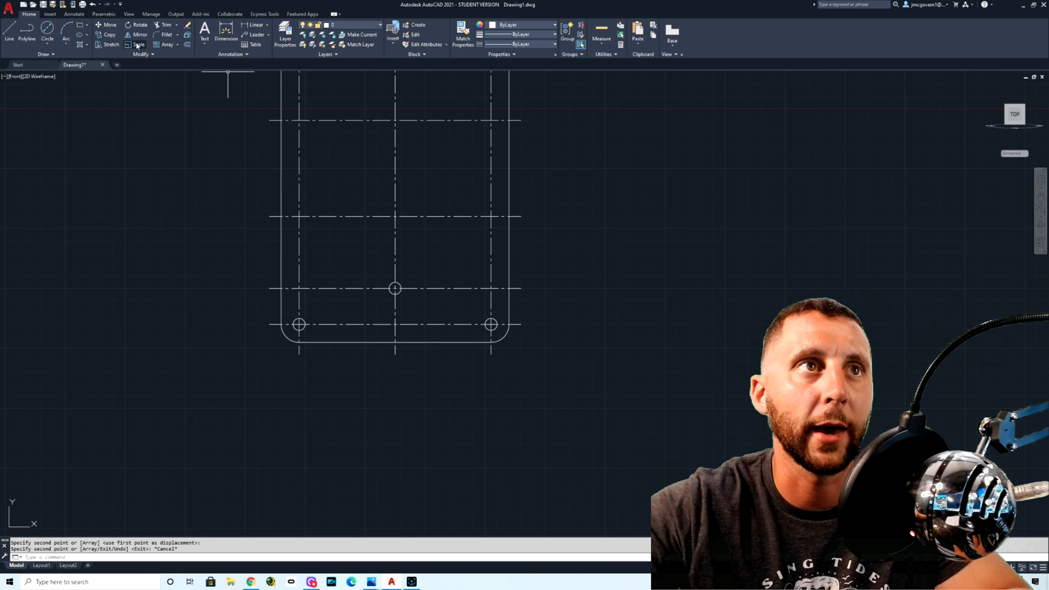
Step: Draw a 0.5-diameter circle at the centerline intersection of the second middle hole
{"action": "left_click", "coordinate": [47, 40]}
{"action": "left_click", "coordinate": [70, 75]}
{"action": "left_click", "coordinate": [395, 216]}
{"action": "type", "text": ".5"}
{"action": "key", "text": "Return"}
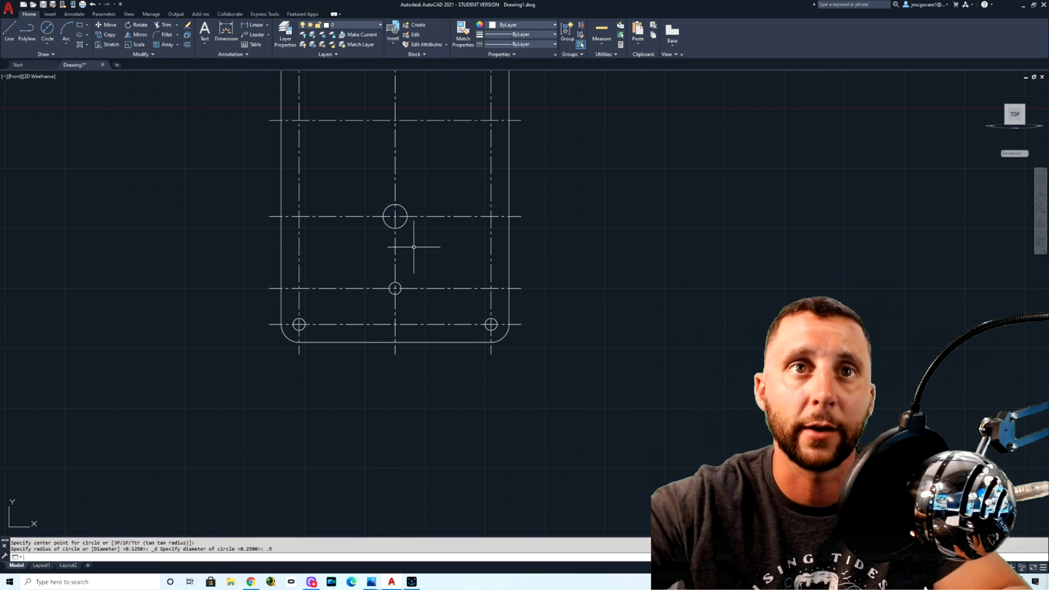
Step: Draw a 0.75-diameter circle at the centerline intersection of the first middle hole
{"action": "left_click", "coordinate": [50, 29]}
{"action": "middle_click_drag", "start_coordinate": [362, 158], "coordinate": [363, 174]}
{"action": "left_click", "coordinate": [396, 136]}
{"action": "type", "text": ".75"}
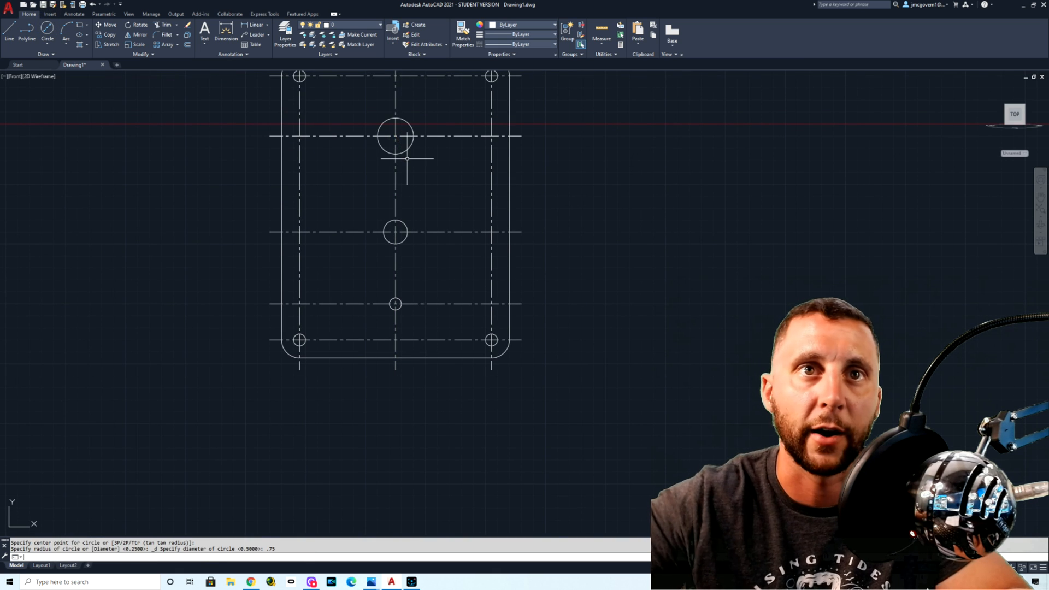
{"action": "key", "text": "Return"}
{"action": "key", "text": "Escape"}
{"action": "middle_click_drag", "start_coordinate": [415, 196], "coordinate": [420, 229]}
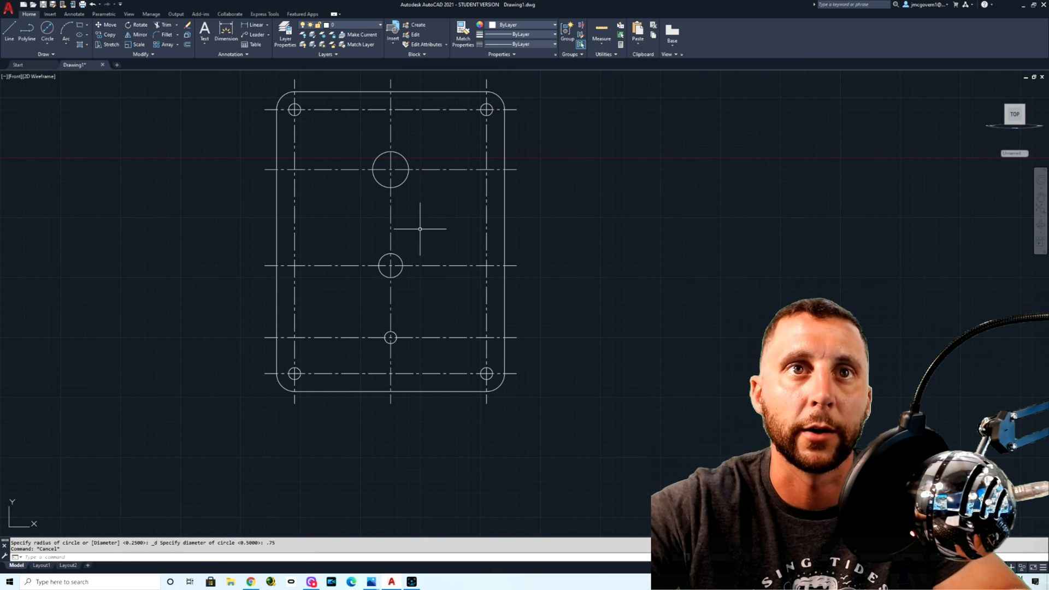
Step: Offset the 0.75-diameter circle 0.25 outward with 205,32,39 as the current color, and return the current color to ByLayer
{"action": "left_click", "coordinate": [500, 25]}
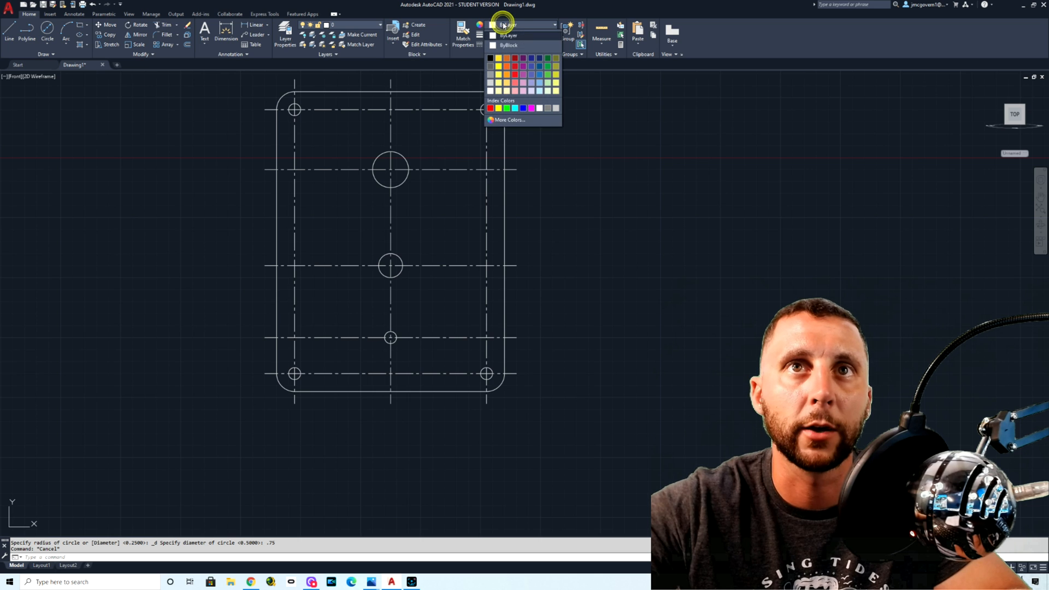
{"action": "left_click", "coordinate": [514, 66]}
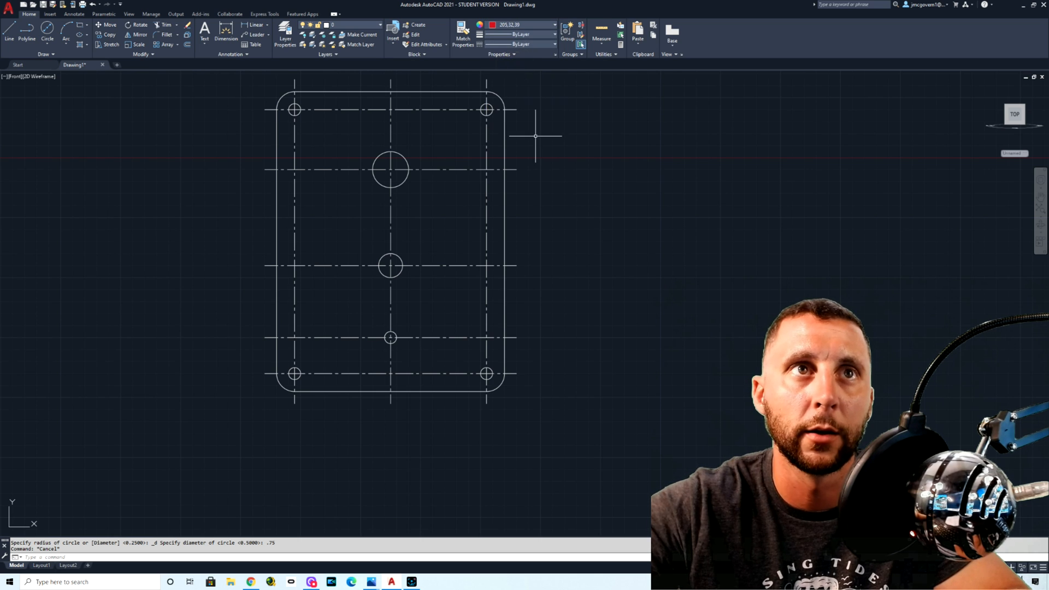
{"action": "left_click", "coordinate": [188, 46]}
{"action": "type", "text": ".25"}
{"action": "key", "text": "Return"}
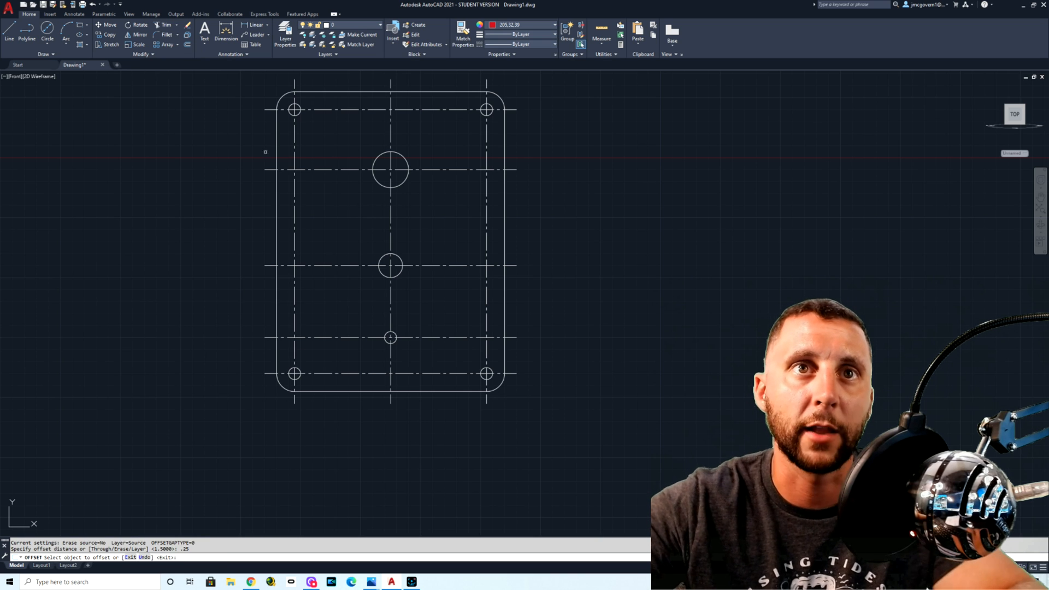
{"action": "left_click", "coordinate": [403, 156]}
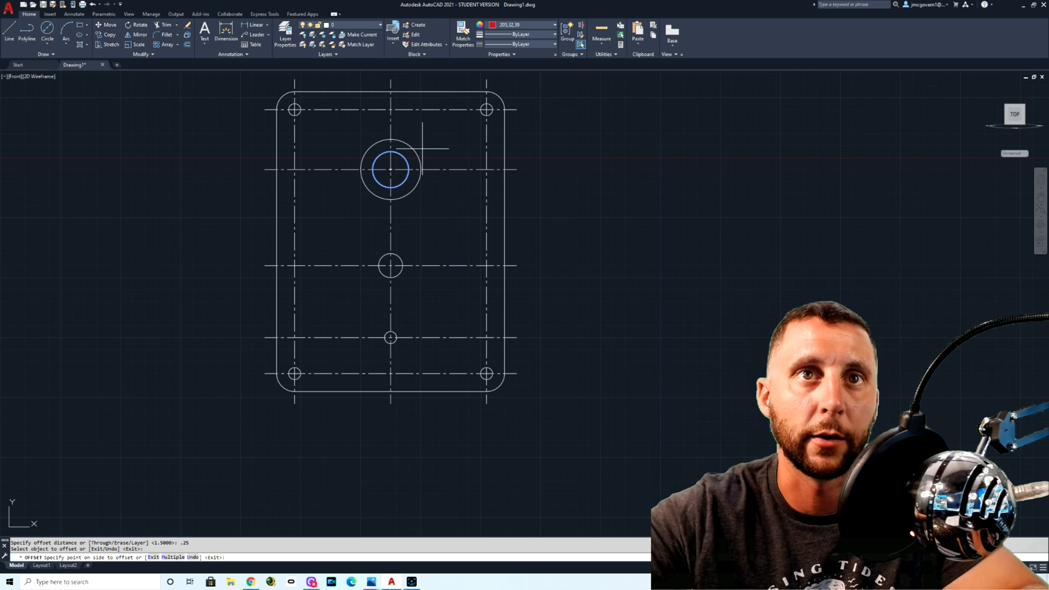
{"action": "left_click", "coordinate": [422, 148]}
{"action": "key", "text": "Escape"}
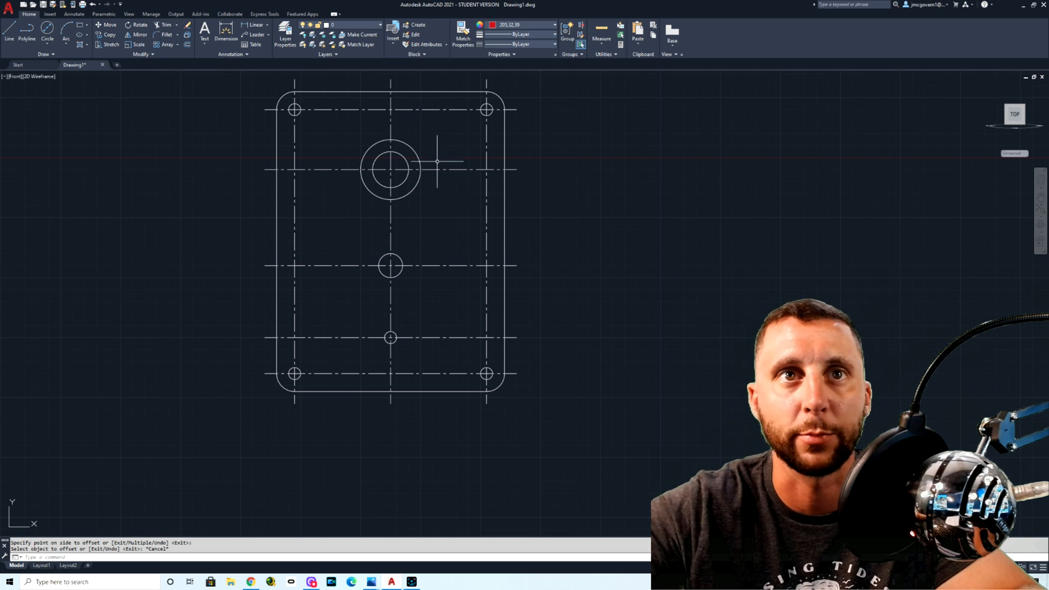
{"action": "left_click", "coordinate": [522, 24]}
{"action": "left_click", "coordinate": [518, 36]}
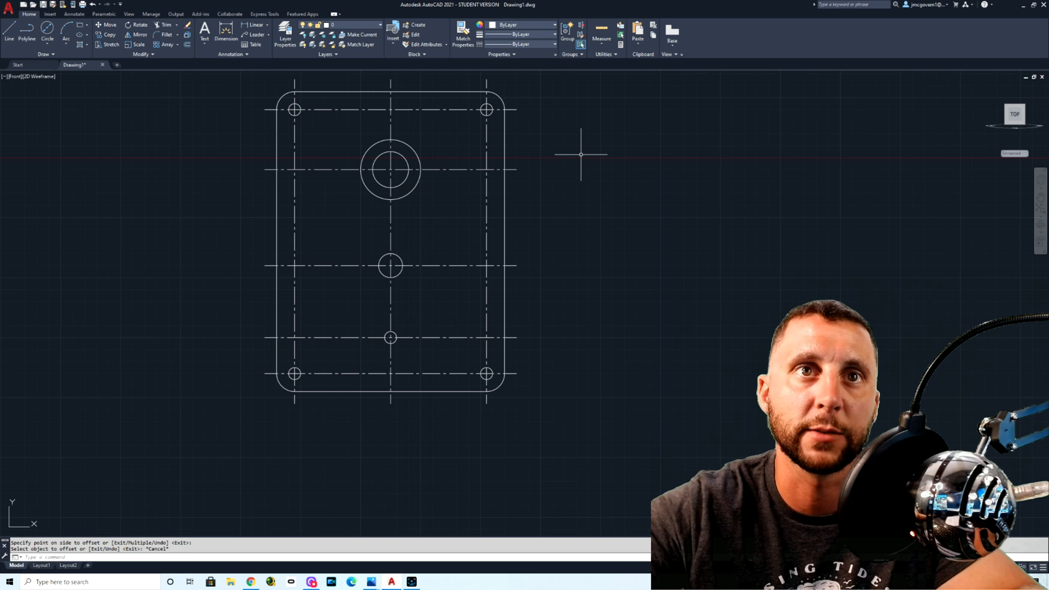
Step: Try a test line in color 205,32,39 beside the plate, delete it and restore the current color to ByLayer
{"action": "left_click", "coordinate": [512, 24]}
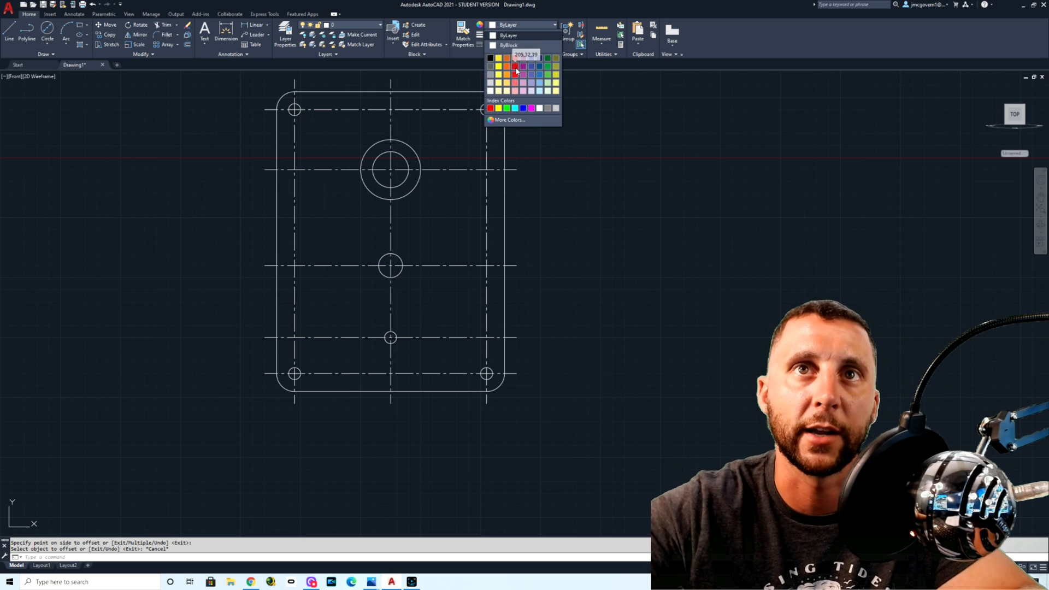
{"action": "left_click", "coordinate": [515, 58]}
{"action": "left_click", "coordinate": [12, 34]}
{"action": "left_click", "coordinate": [69, 136]}
{"action": "left_click", "coordinate": [156, 226]}
{"action": "key", "text": "Escape"}
{"action": "left_click", "coordinate": [188, 176]}
{"action": "left_click", "coordinate": [95, 276]}
{"action": "key", "text": "Delete"}
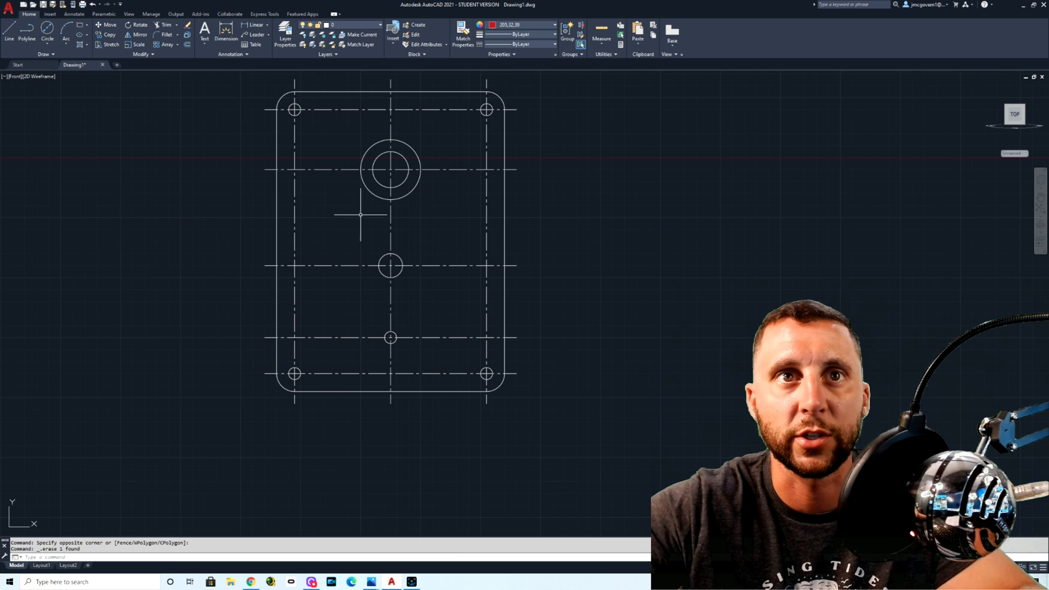
{"action": "left_click", "coordinate": [514, 28]}
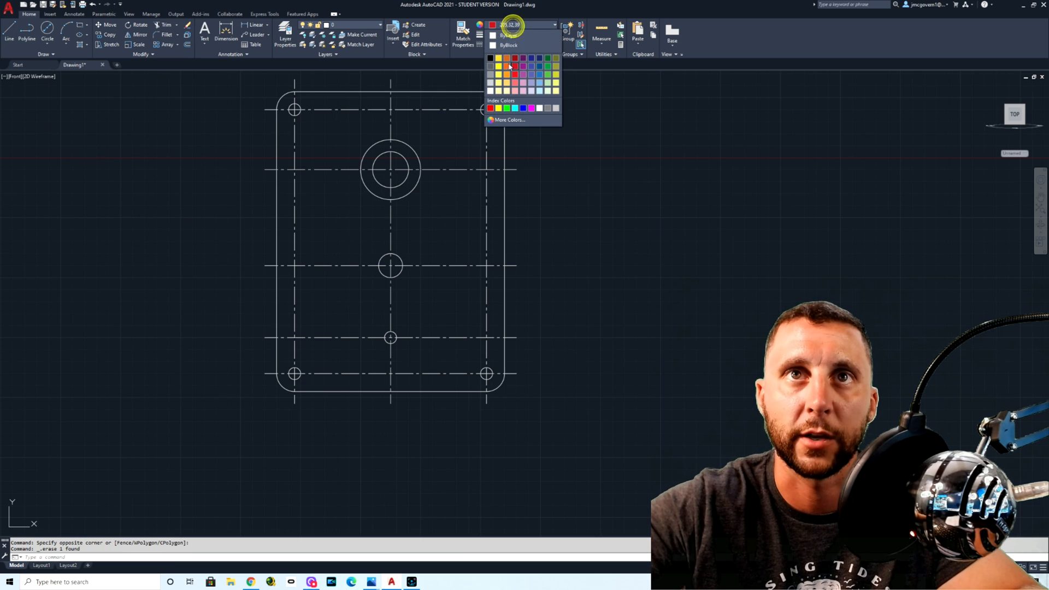
{"action": "left_click", "coordinate": [514, 35]}
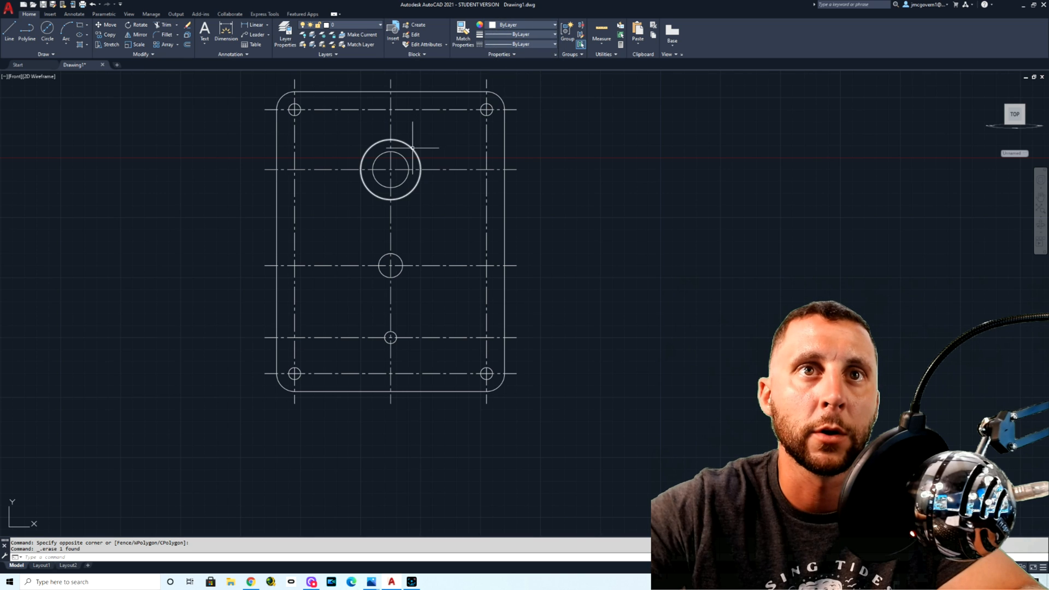
Step: Offset the circles of the second and third middle holes 0.25 outward
{"action": "left_click", "coordinate": [187, 45]}
{"action": "type", "text": "."}
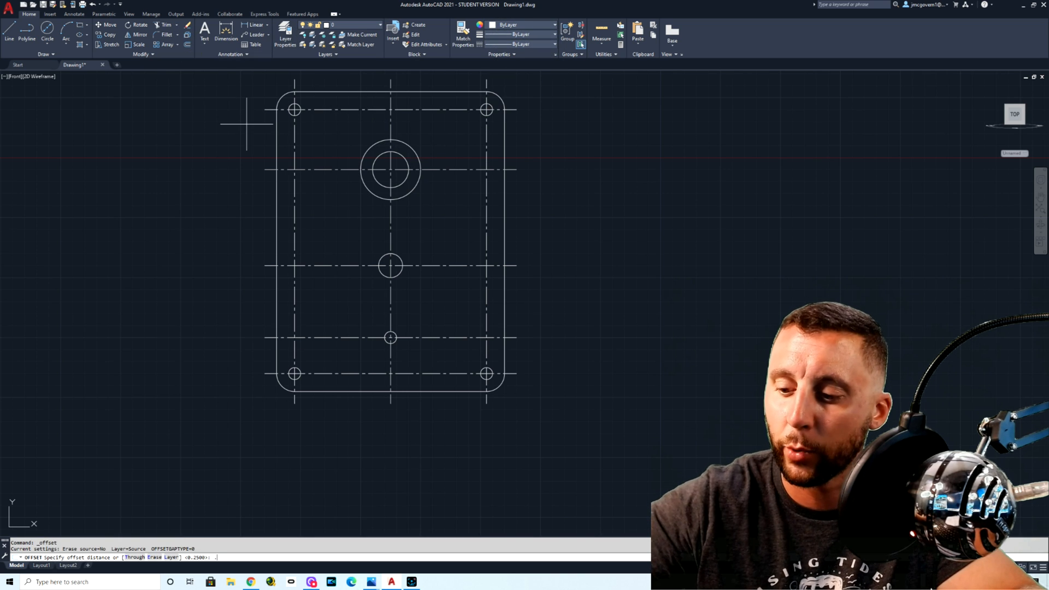
{"action": "type", "text": "25"}
{"action": "key", "text": "Return"}
{"action": "left_click", "coordinate": [401, 259]}
{"action": "left_click", "coordinate": [426, 249]}
{"action": "left_click", "coordinate": [393, 334]}
{"action": "left_click", "coordinate": [426, 318]}
{"action": "key", "text": "Escape"}
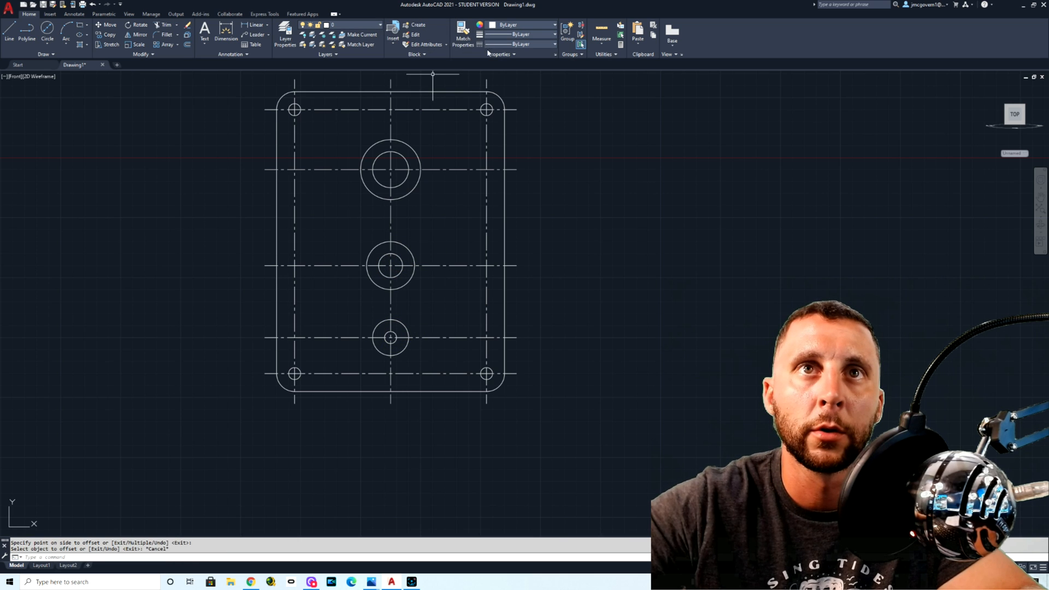
Step: Change the color of the three outer offset circles around the middle holes to red
{"action": "left_click", "coordinate": [412, 148]}
{"action": "left_click", "coordinate": [404, 244]}
{"action": "left_click", "coordinate": [403, 325]}
{"action": "left_click", "coordinate": [506, 26]}
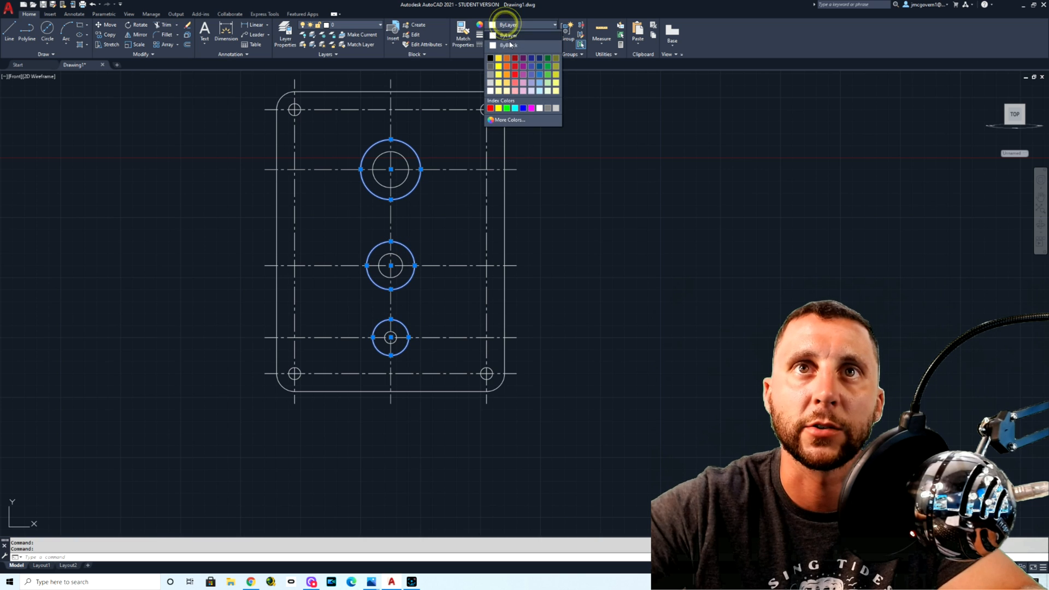
{"action": "left_click", "coordinate": [514, 76]}
{"action": "key", "text": "Escape"}
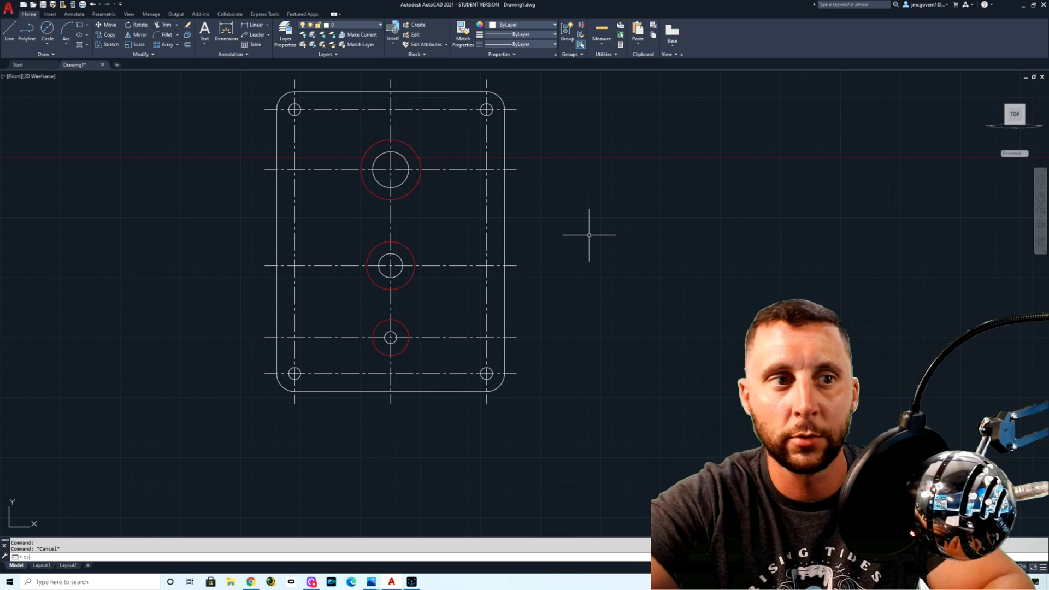
Step: Try trimming the lower-right quarter of the red circle around the largest middle hole in quick mode
{"action": "type", "text": "tr"}
{"action": "key", "text": "Return"}
{"action": "left_click", "coordinate": [417, 184]}
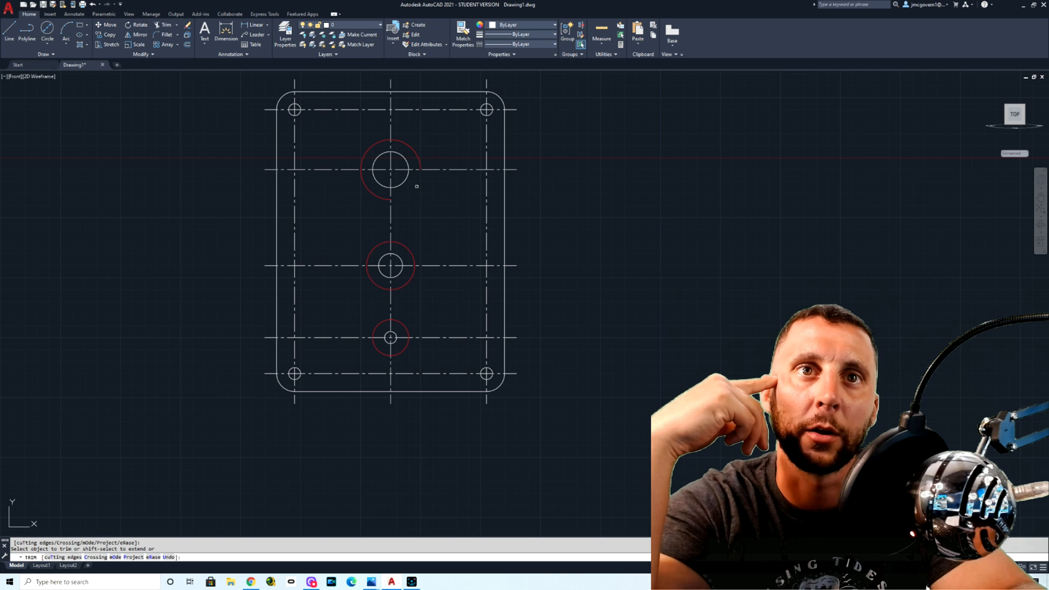
{"action": "key", "text": "Escape"}
{"action": "key", "text": "Escape"}
{"action": "key", "text": "space"}
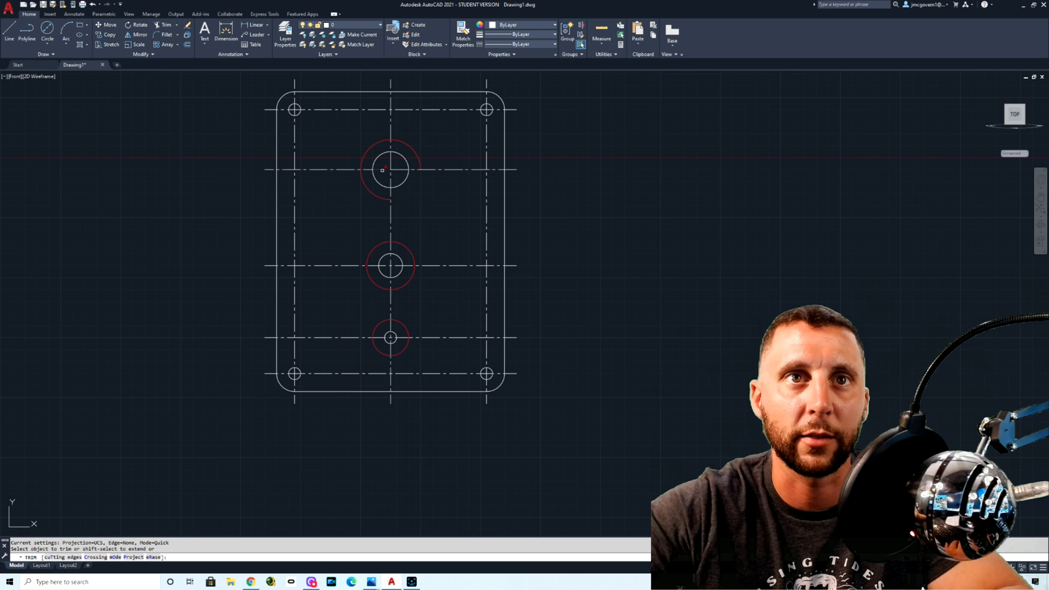
{"action": "left_click", "coordinate": [581, 234]}
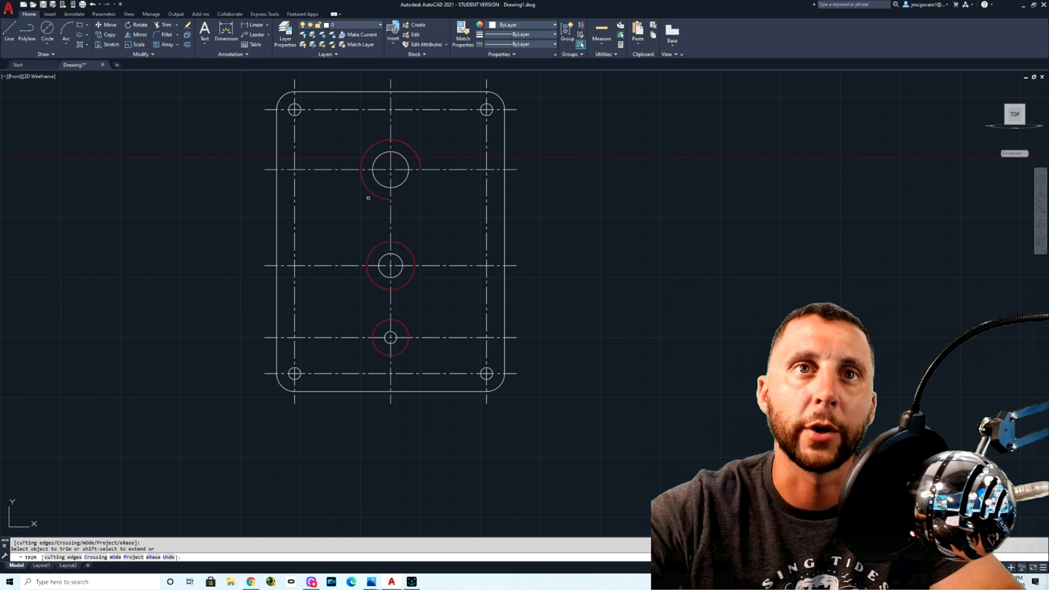
{"action": "key", "text": "Escape"}
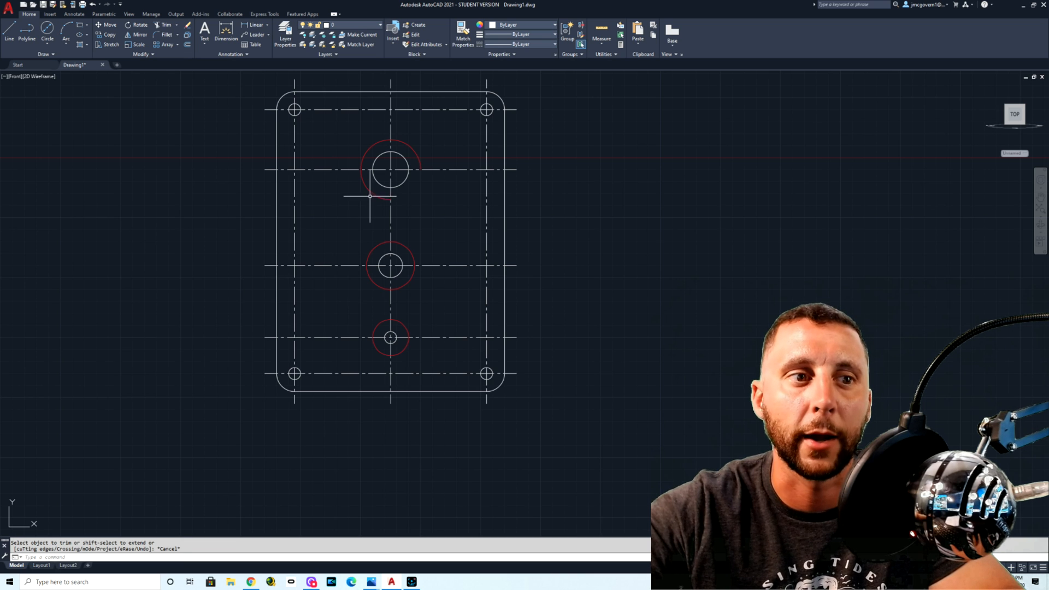
Step: Using the three red circles as Trim cutting edges, trim the centerlines outside the lowest circle, keeping the vertical segment between the holes
{"action": "key", "text": "Return"}
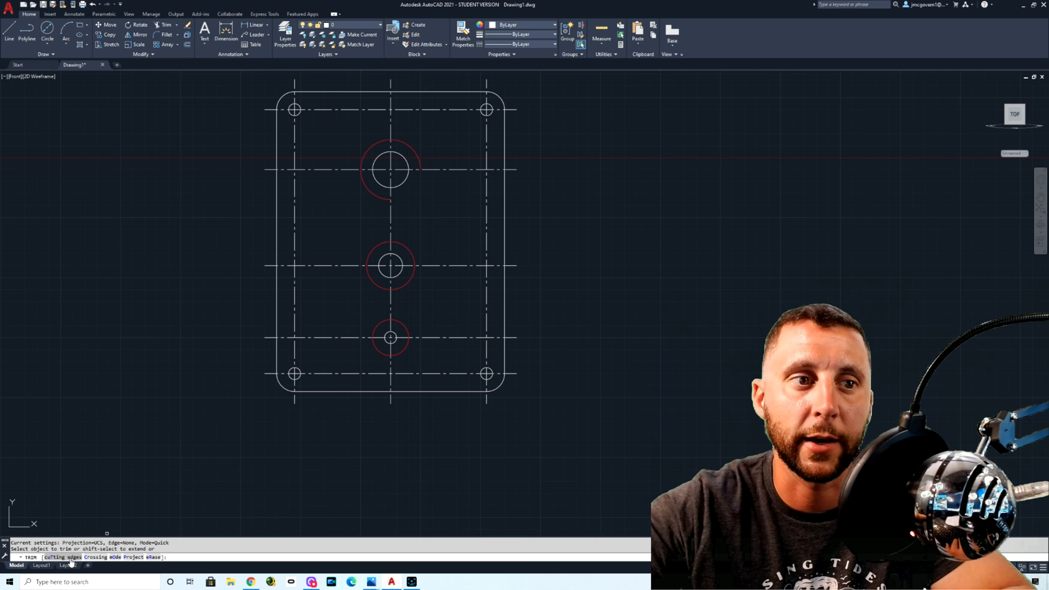
{"action": "left_click", "coordinate": [62, 556]}
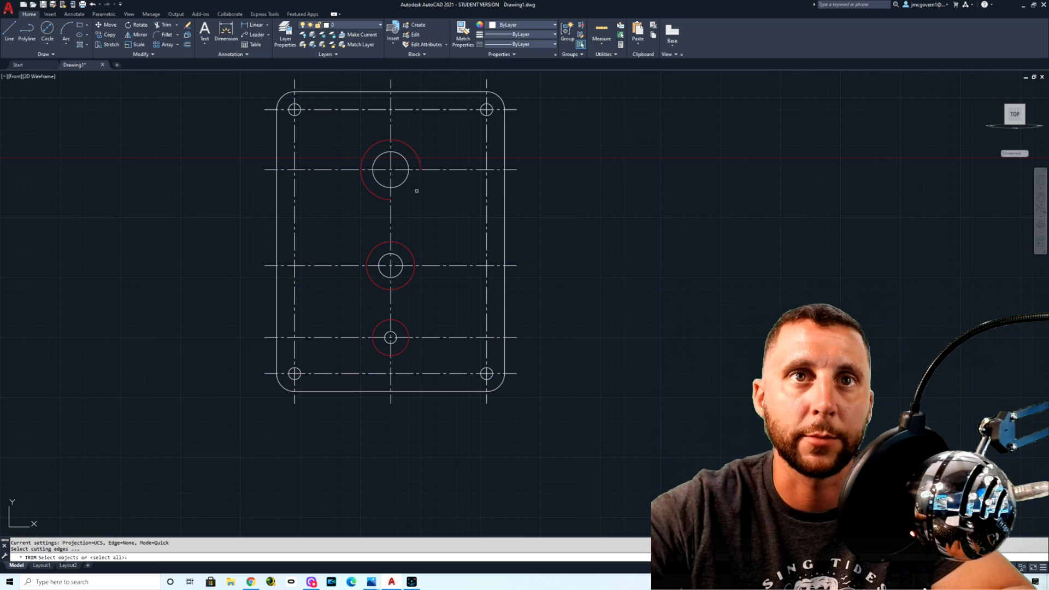
{"action": "left_click", "coordinate": [414, 151]}
{"action": "left_click", "coordinate": [409, 249]}
{"action": "left_click", "coordinate": [404, 325]}
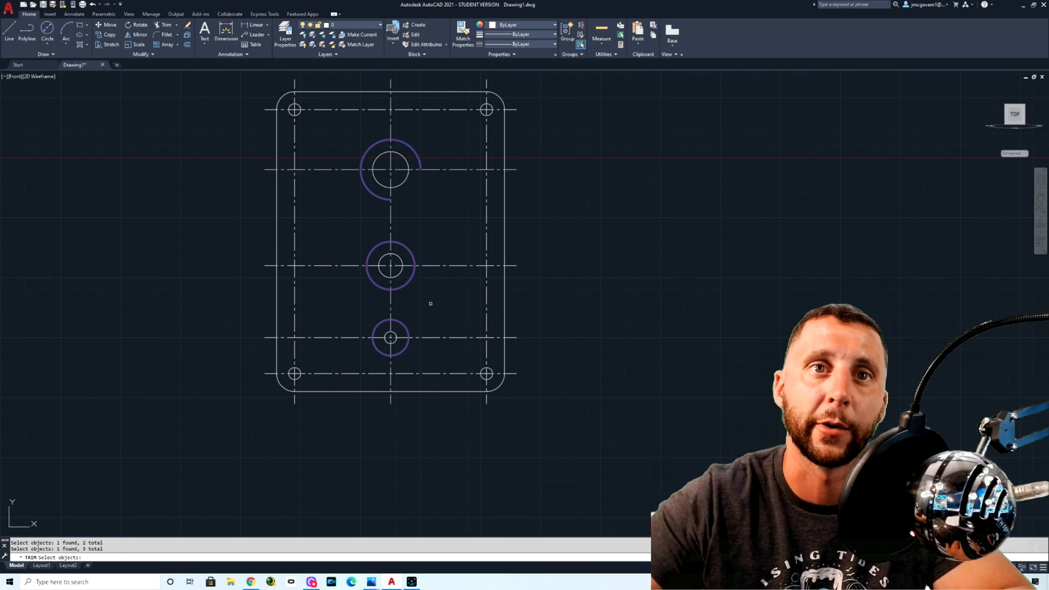
{"action": "right_click", "coordinate": [426, 338]}
{"action": "left_click", "coordinate": [358, 338]}
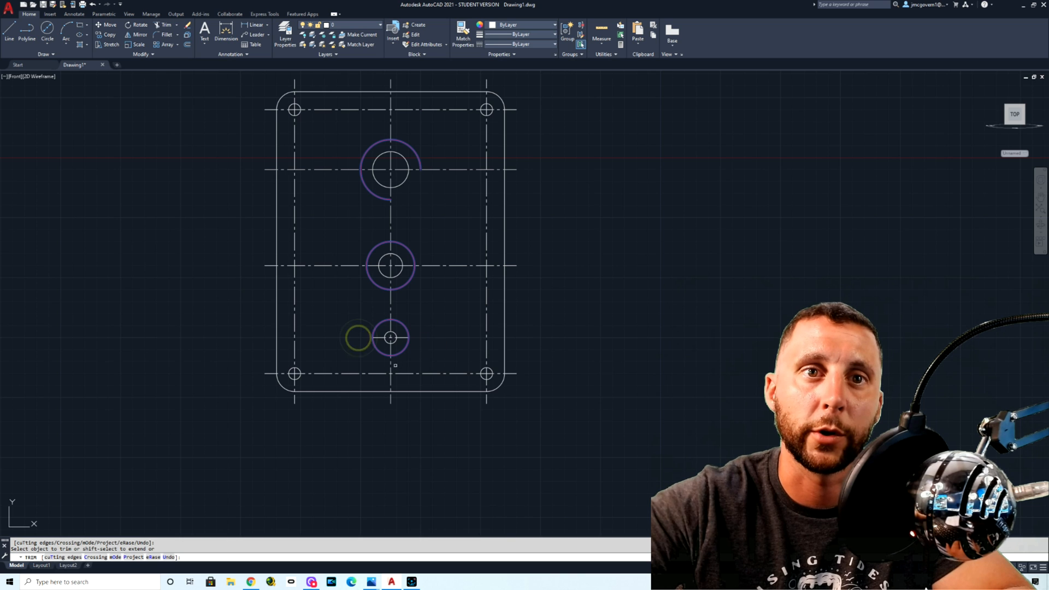
{"action": "left_click", "coordinate": [390, 365]}
{"action": "left_click", "coordinate": [391, 306]}
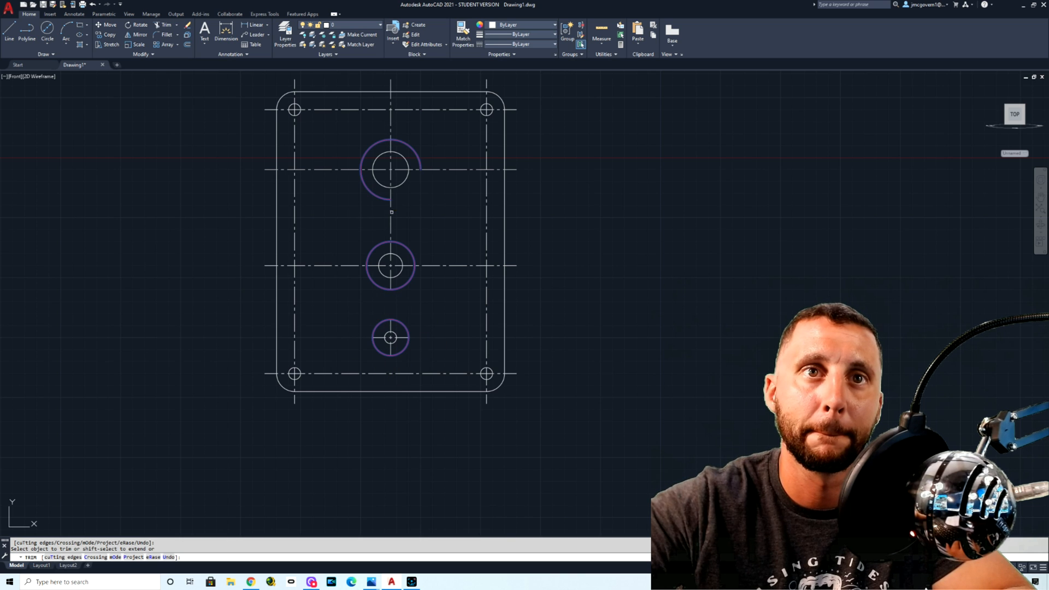
{"action": "key", "text": "ctrl+z"}
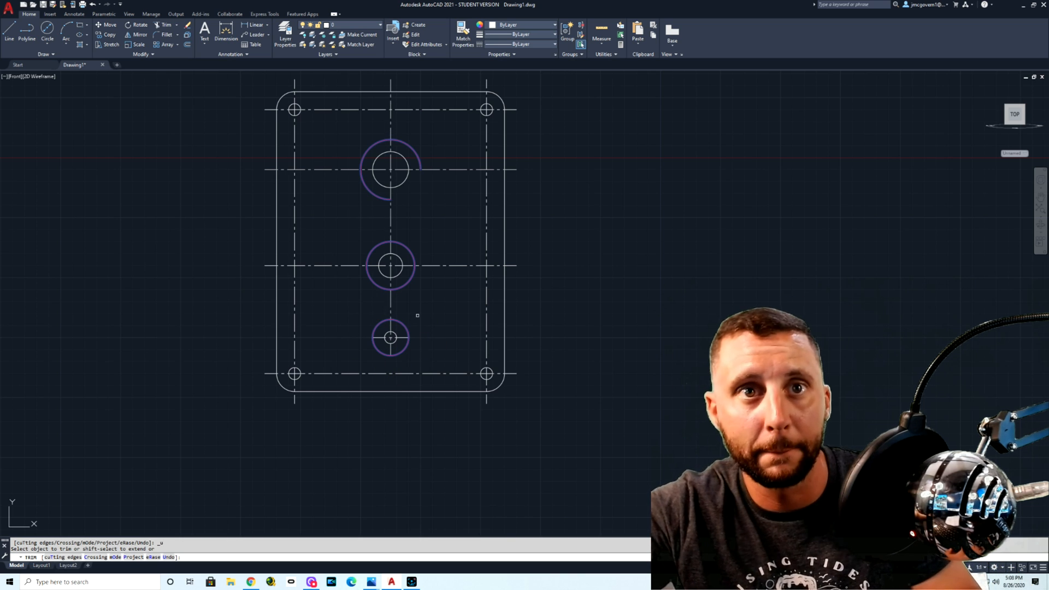
Step: Trim the horizontal centerlines outside the two upper red circles and the vertical centerline above the topmost one
{"action": "left_click", "coordinate": [431, 266]}
{"action": "left_click", "coordinate": [341, 265]}
{"action": "left_click", "coordinate": [449, 170]}
{"action": "left_click", "coordinate": [317, 170]}
{"action": "left_click", "coordinate": [392, 122]}
{"action": "key", "text": "Escape"}
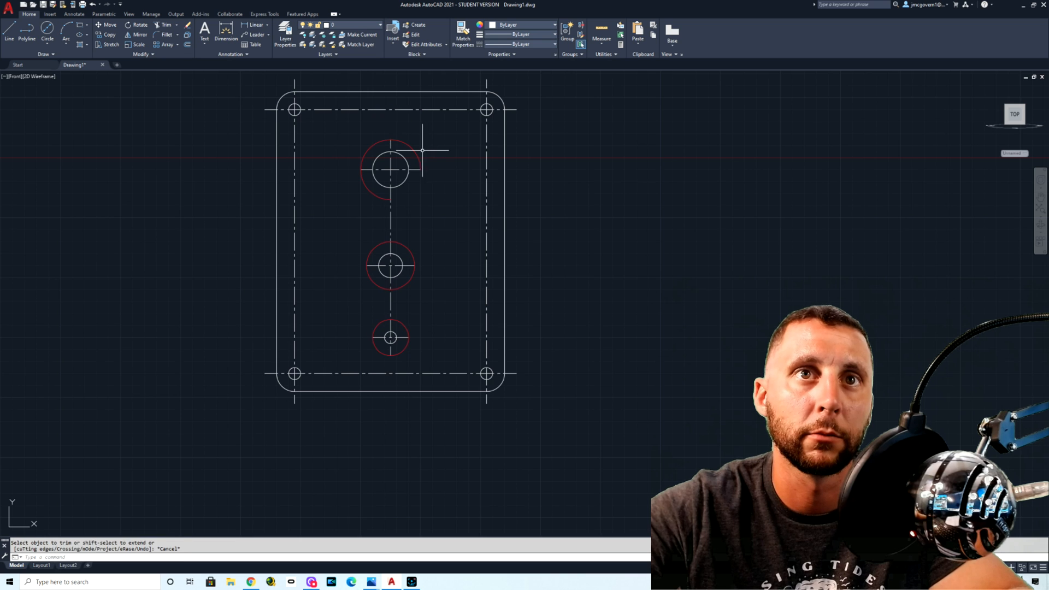
Step: Delete the three red construction circles around the middle holes
{"action": "left_click", "coordinate": [416, 152]}
{"action": "left_click", "coordinate": [402, 243]}
{"action": "left_click", "coordinate": [399, 323]}
{"action": "key", "text": "Delete"}
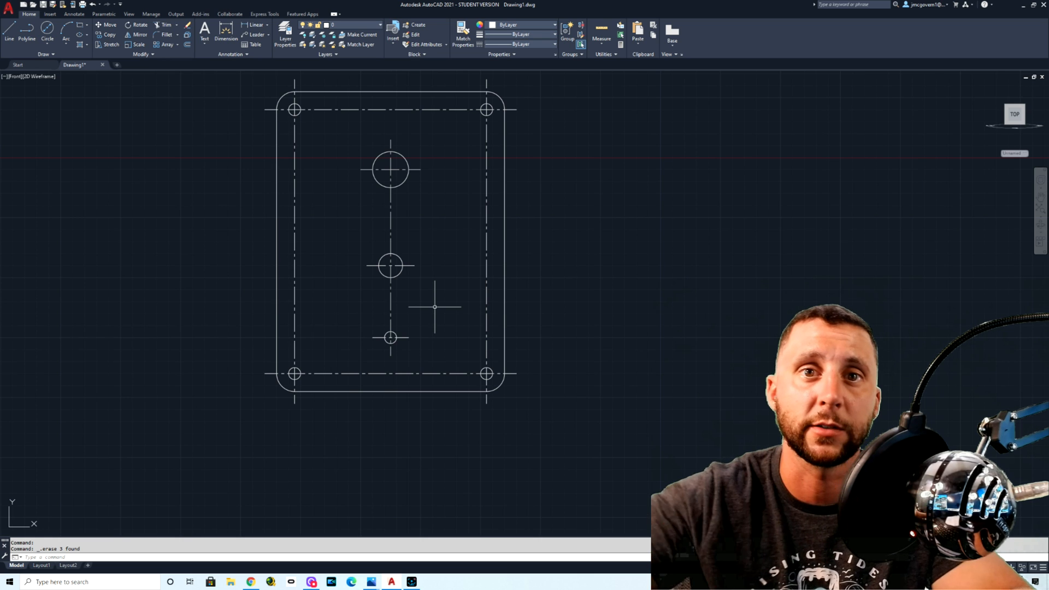
{"action": "middle_click_drag", "start_coordinate": [445, 297], "coordinate": [433, 329]}
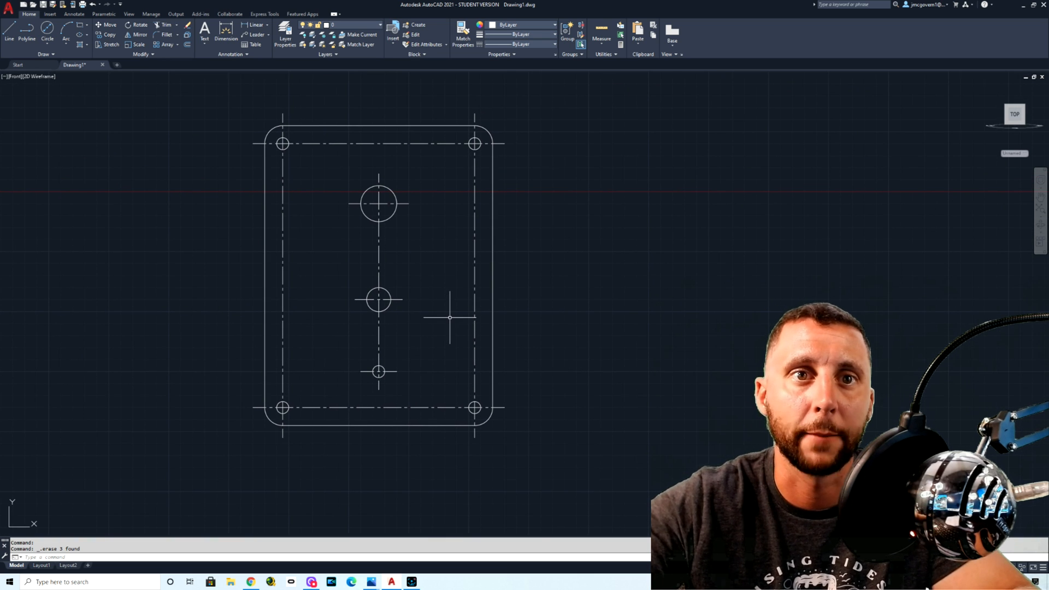
Step: Add a vertical linear dimension between the centers of the two right corner holes, placed outside the plate's right edge, checking the reference drawing
{"action": "middle_click_drag", "start_coordinate": [451, 314], "coordinate": [477, 306]}
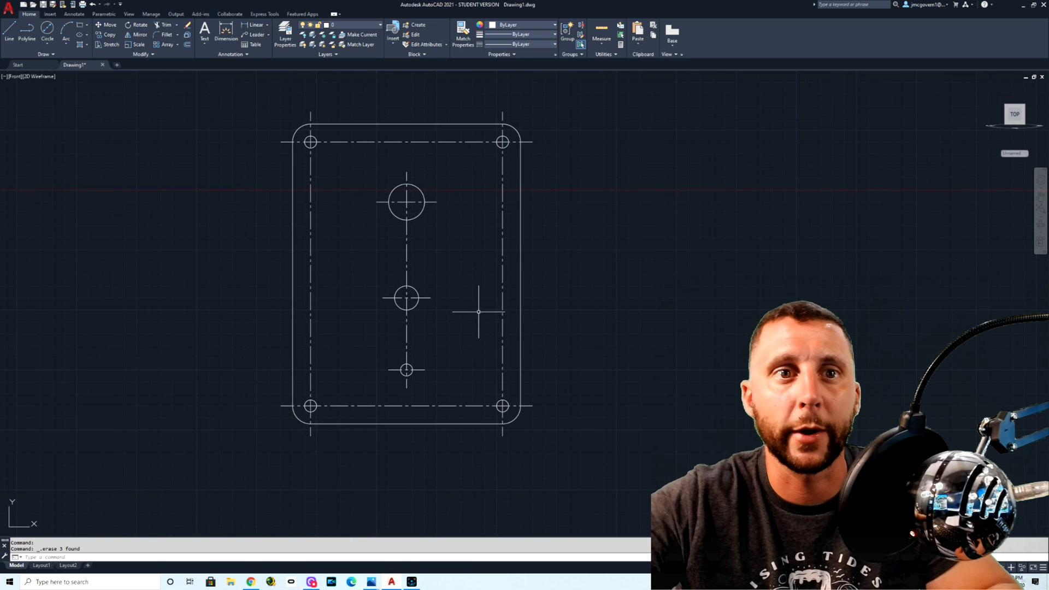
{"action": "key", "text": "alt+Tab"}
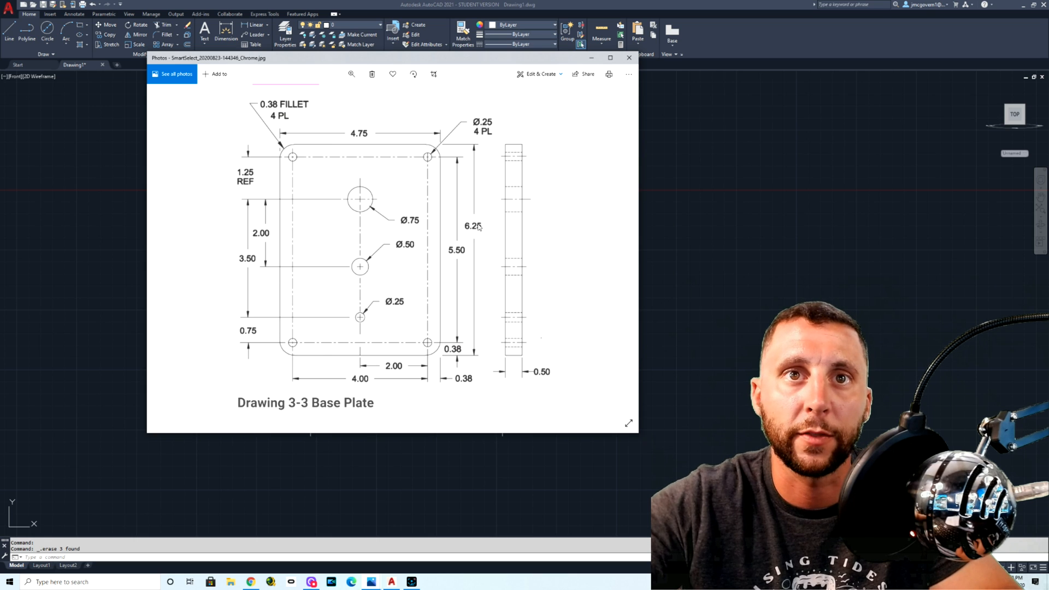
{"action": "key", "text": "alt+Tab"}
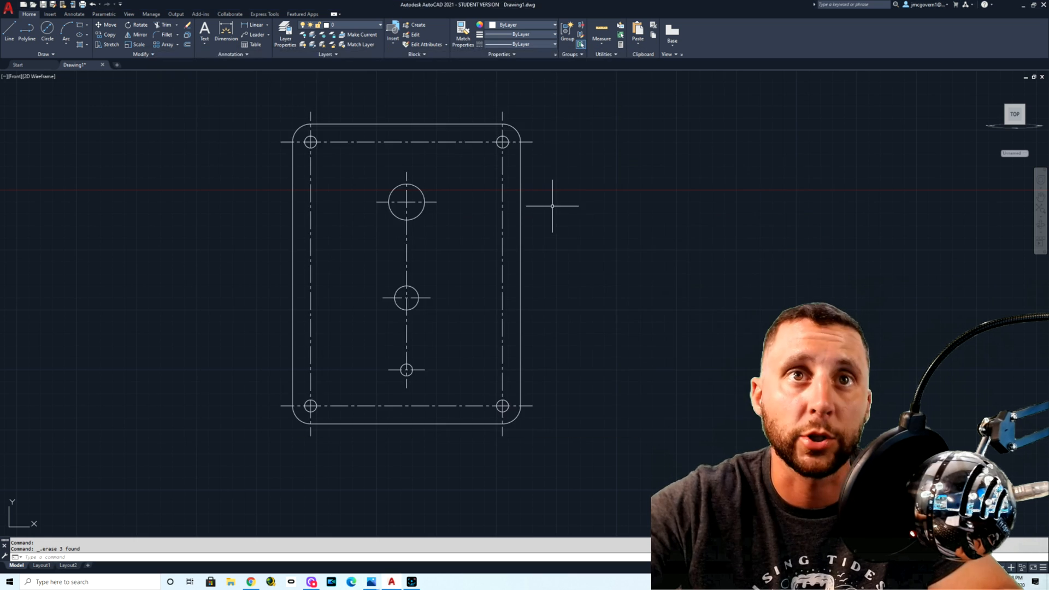
{"action": "left_click", "coordinate": [261, 24]}
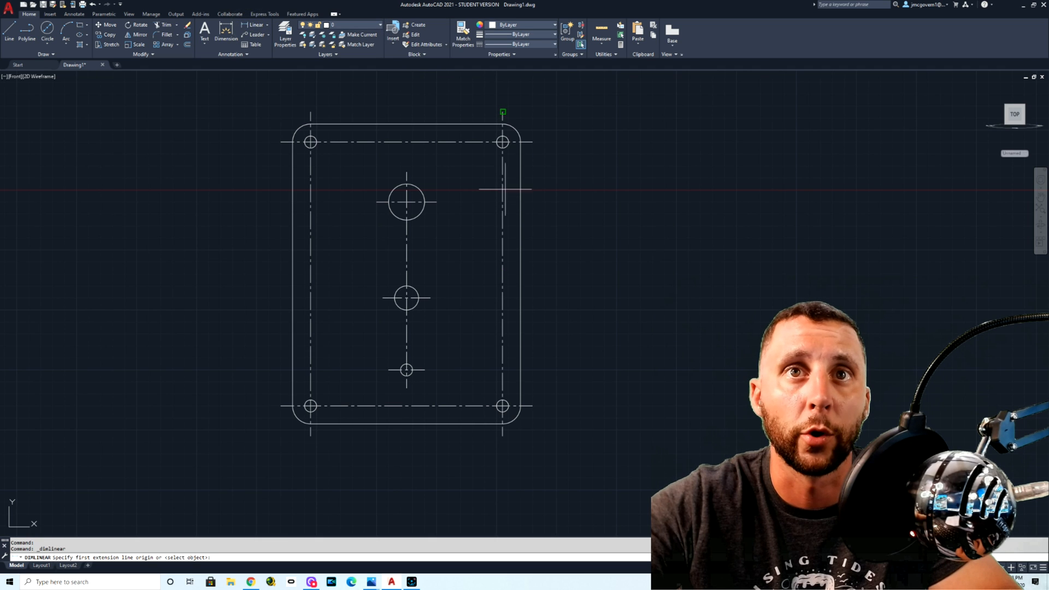
{"action": "left_click", "coordinate": [503, 142]}
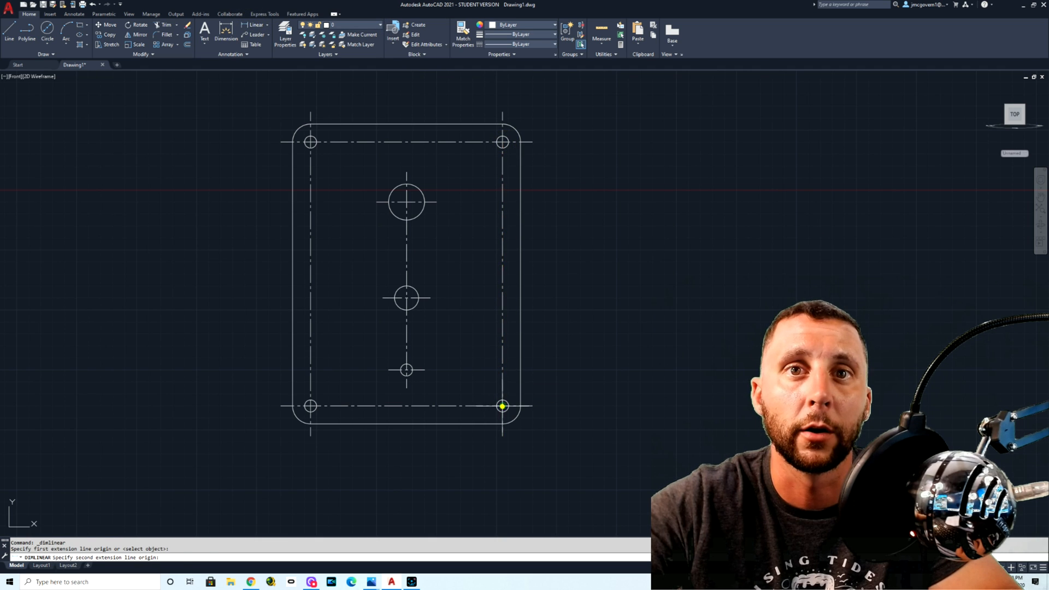
{"action": "left_click", "coordinate": [503, 406]}
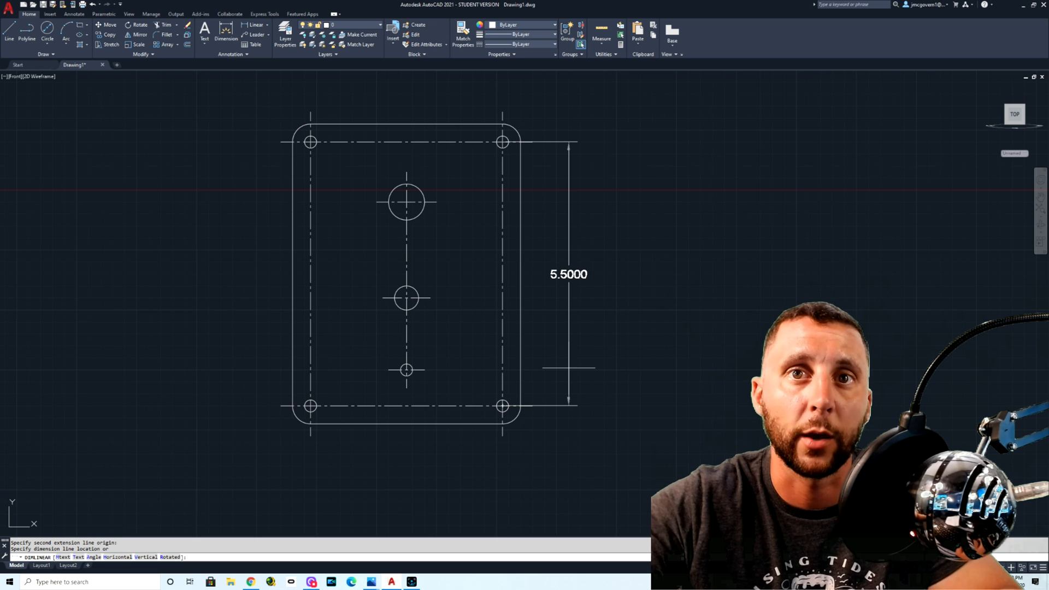
{"action": "key", "text": "alt+Tab"}
{"action": "key", "text": "alt+Tab"}
{"action": "key", "text": "alt+Tab"}
{"action": "key", "text": "alt+Tab"}
{"action": "key", "text": "alt+Tab"}
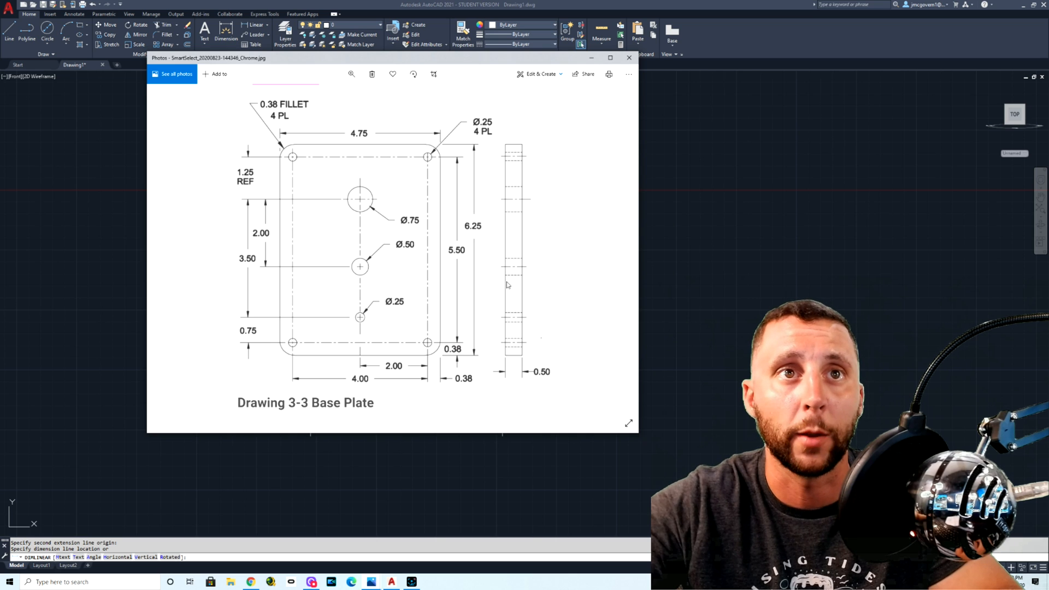
{"action": "key", "text": "alt+Tab"}
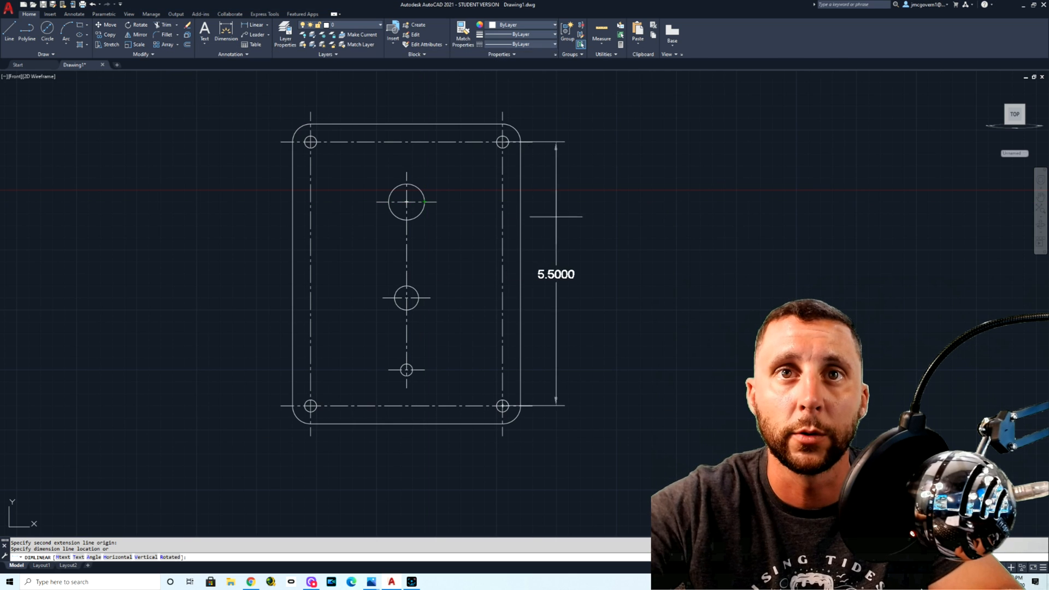
{"action": "left_click", "coordinate": [550, 225]}
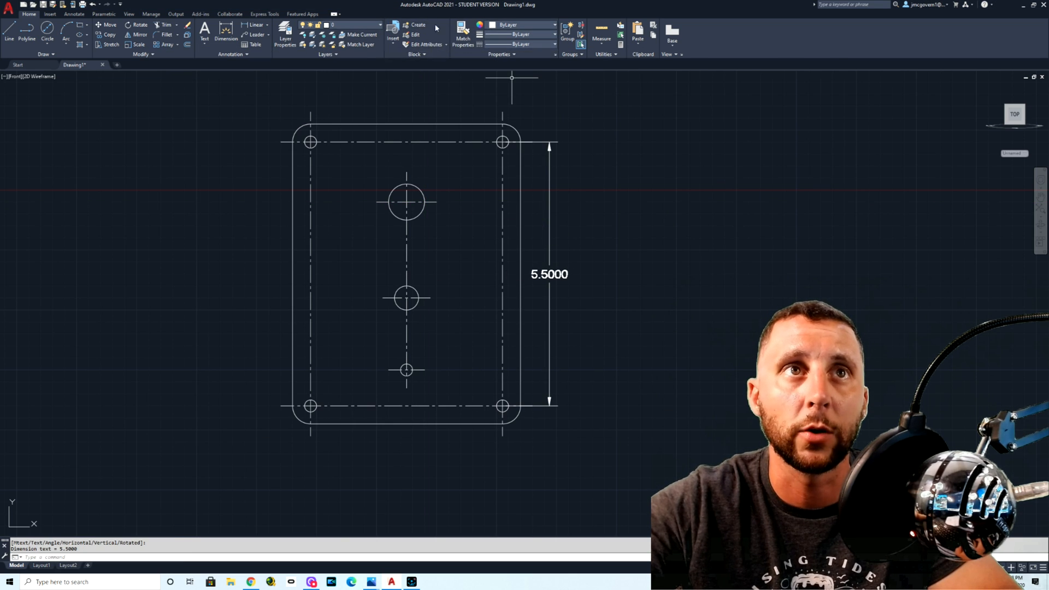
Step: Add a horizontal linear dimension between the ends of the plate's straight top edge, placed above the plate
{"action": "left_click", "coordinate": [267, 25]}
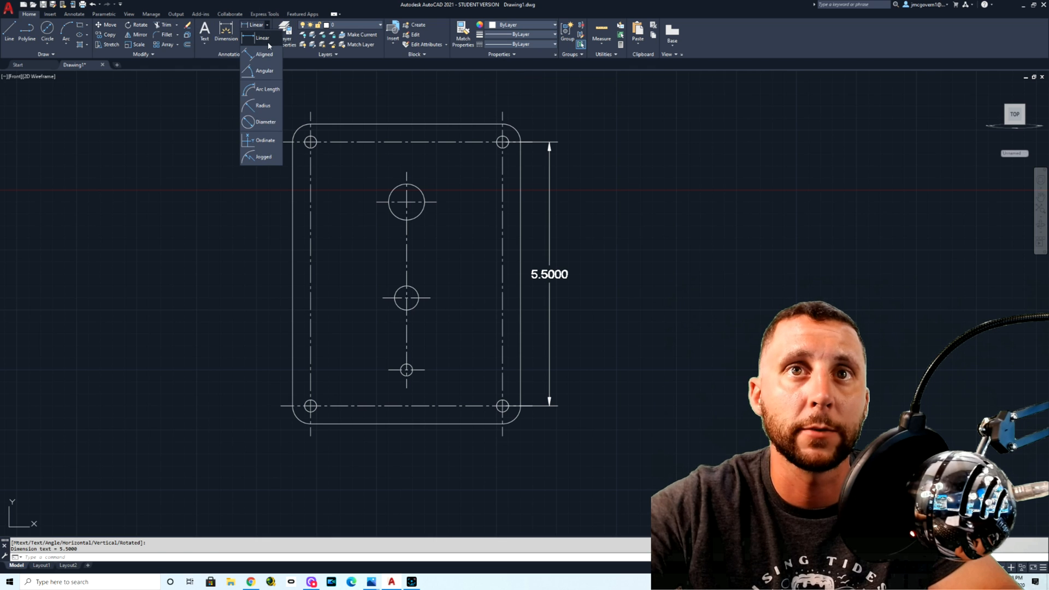
{"action": "left_click", "coordinate": [265, 39]}
{"action": "left_click", "coordinate": [310, 124]}
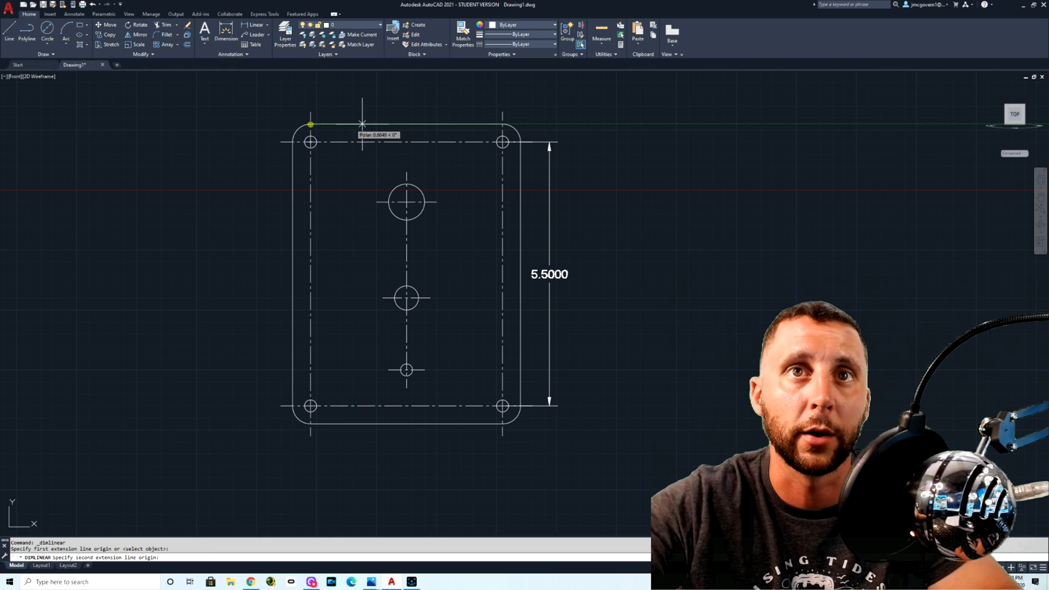
{"action": "left_click", "coordinate": [502, 124]}
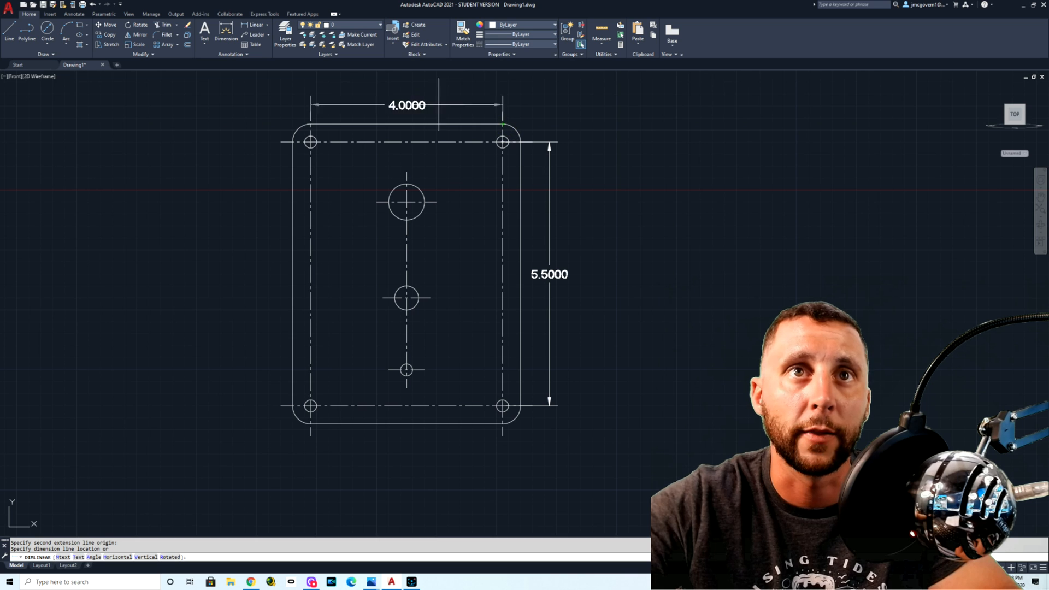
{"action": "left_click", "coordinate": [440, 88]}
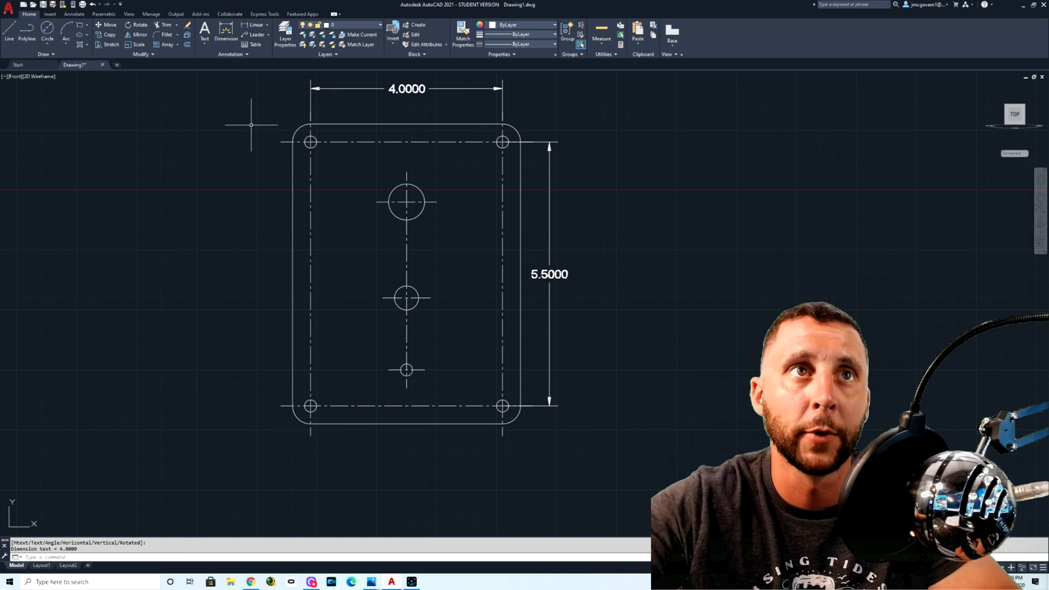
Step: Add a diameter dimension to the upper-left corner hole, with its text outside the plate's corner
{"action": "left_click", "coordinate": [205, 42]}
{"action": "left_click", "coordinate": [267, 25]}
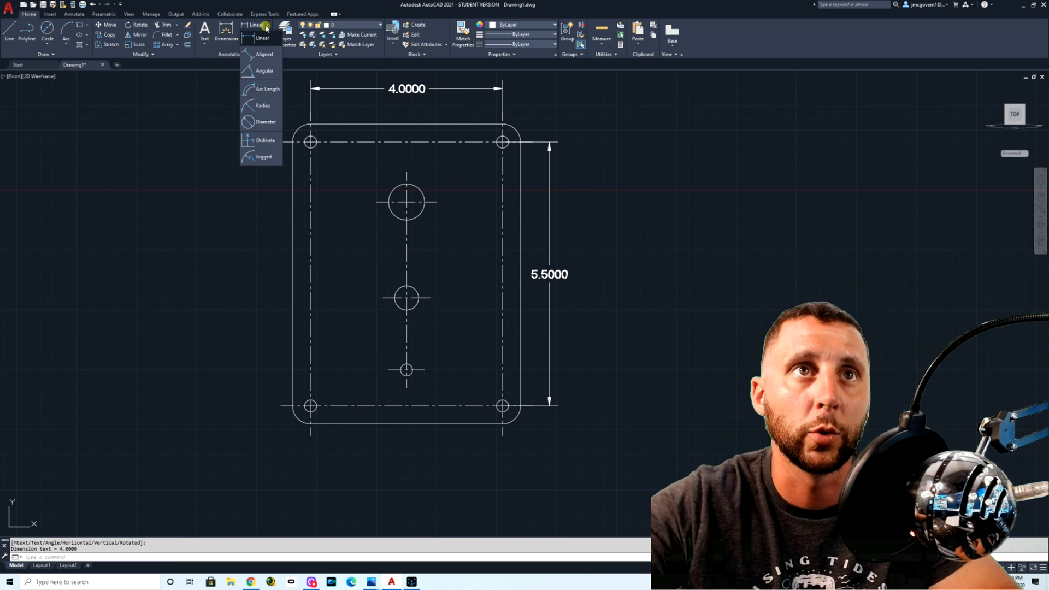
{"action": "left_click", "coordinate": [260, 121]}
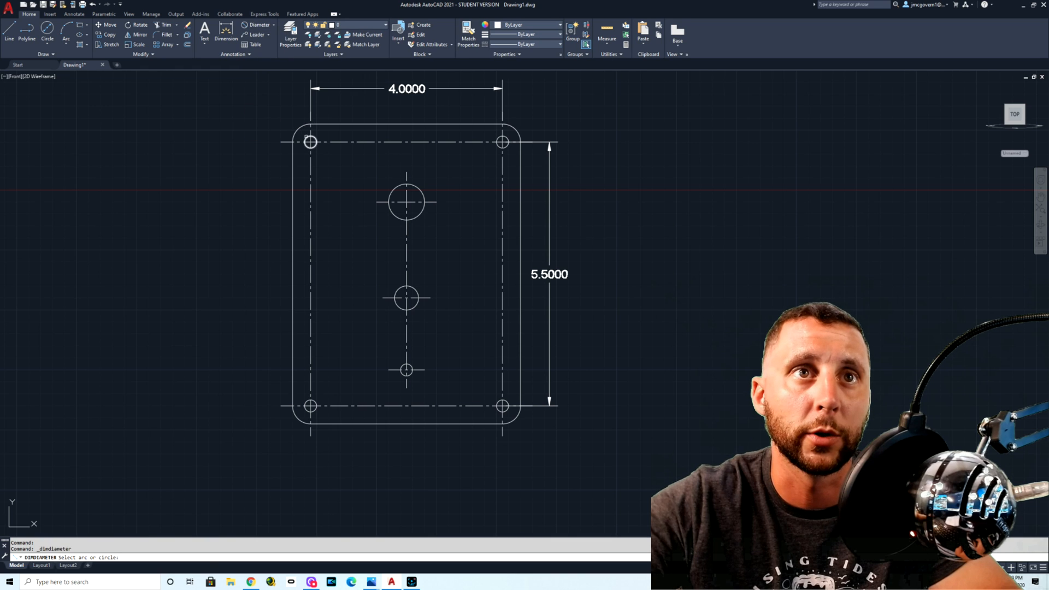
{"action": "left_click", "coordinate": [310, 142]}
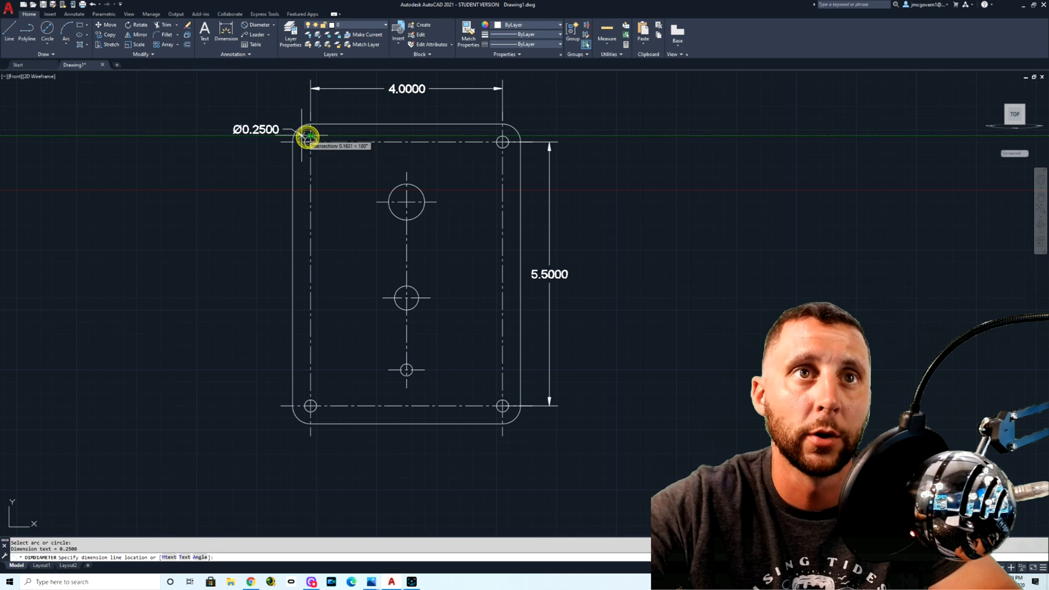
{"action": "left_click", "coordinate": [274, 94]}
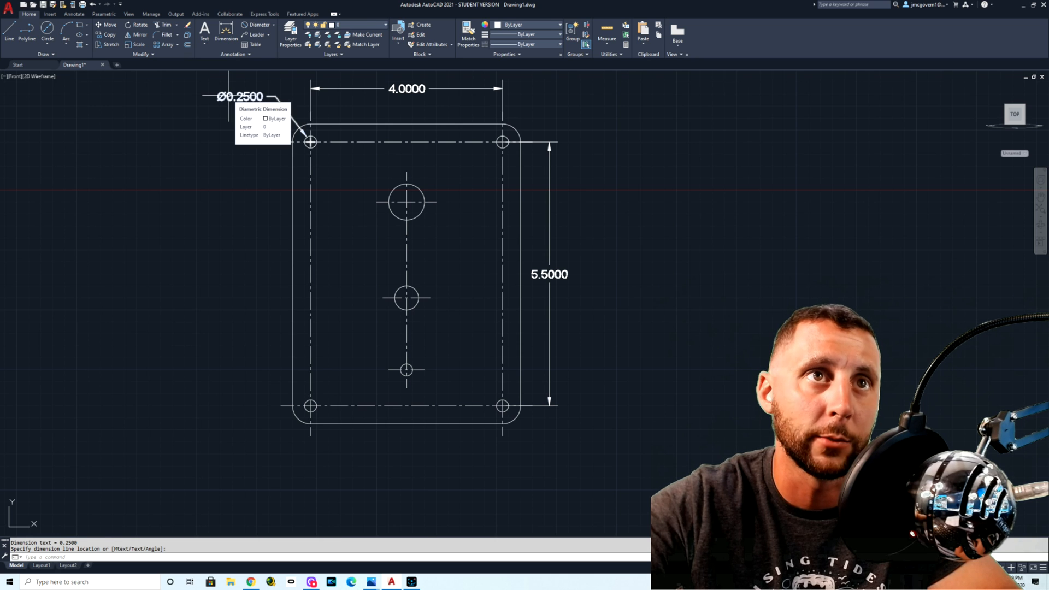
Step: Replace the corner hole's diameter dimension text with DIA 0.25", checking the reference drawing, and save the text change
{"action": "double_click", "coordinate": [229, 97]}
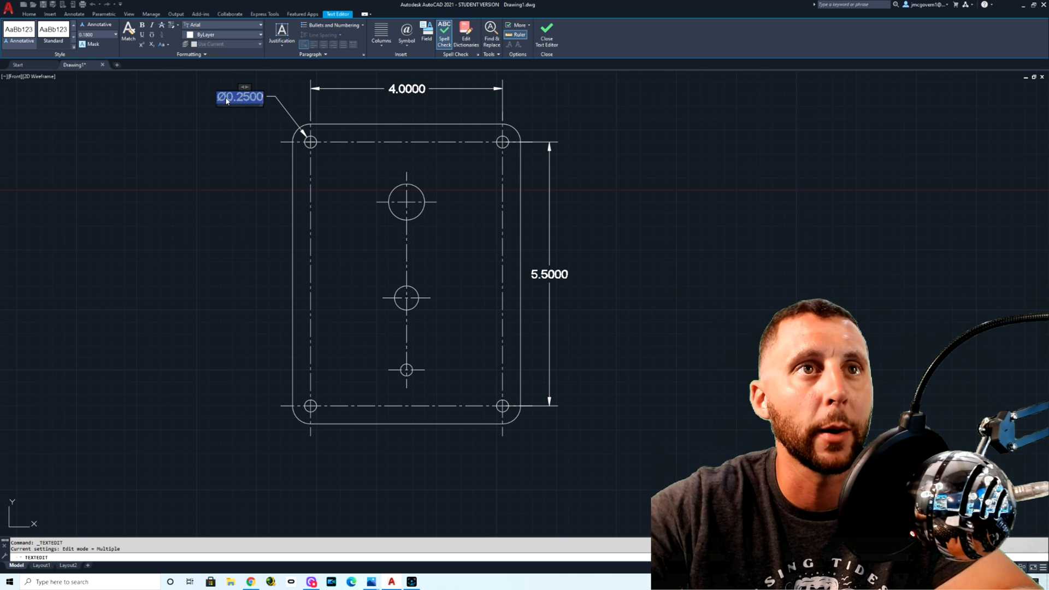
{"action": "type", "text": "DIA"}
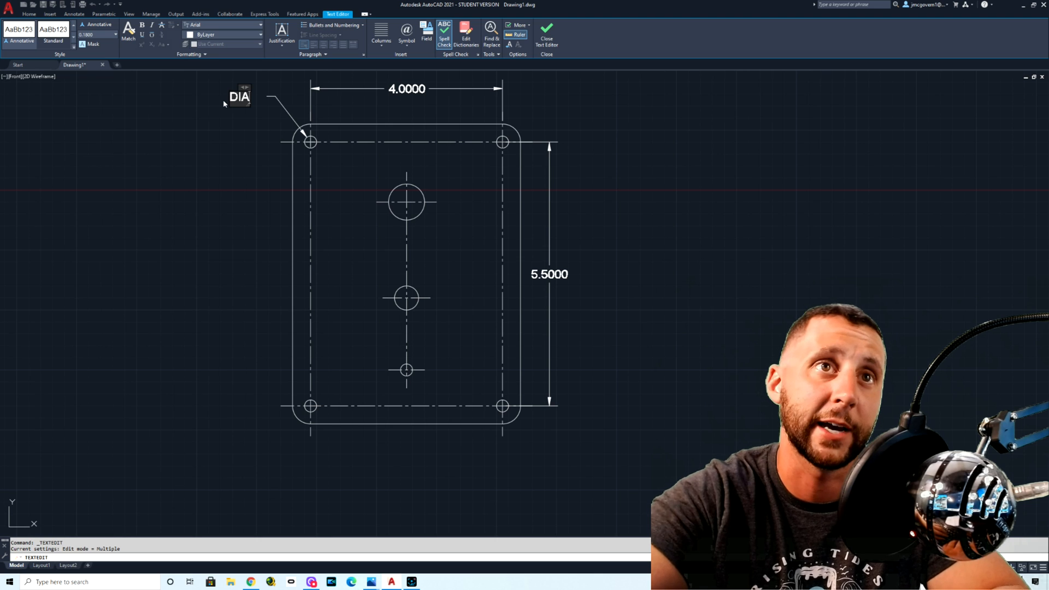
{"action": "type", "text": " 0.25\""}
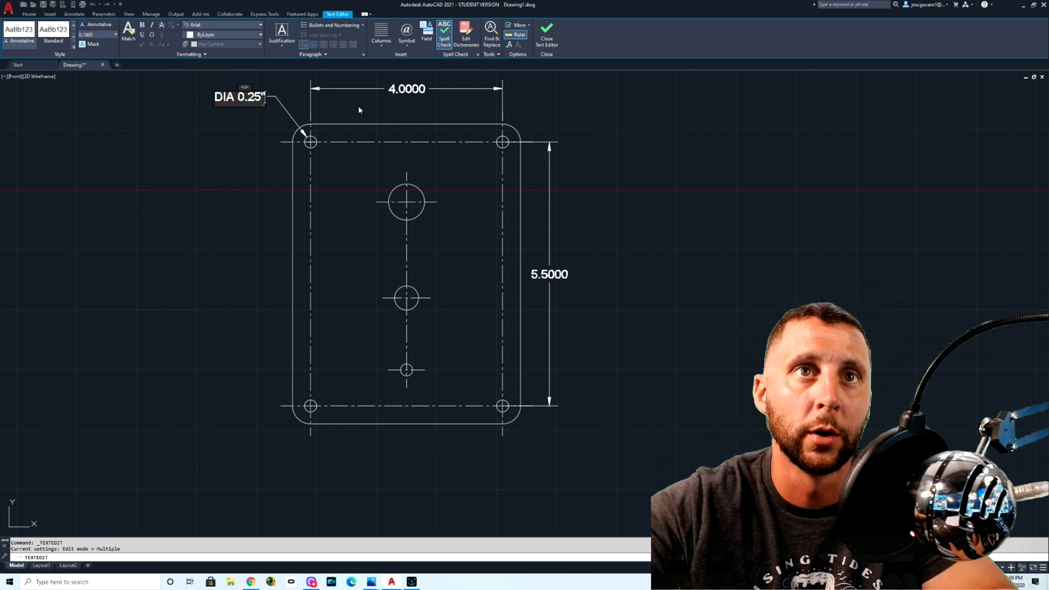
{"action": "key", "text": "alt+Tab"}
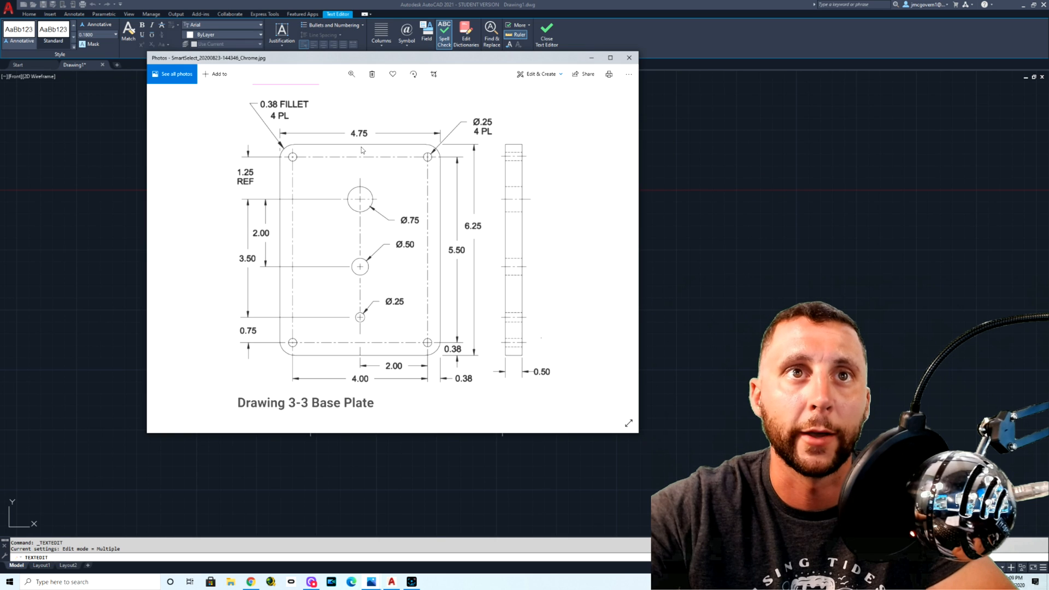
{"action": "key", "text": "alt+Tab"}
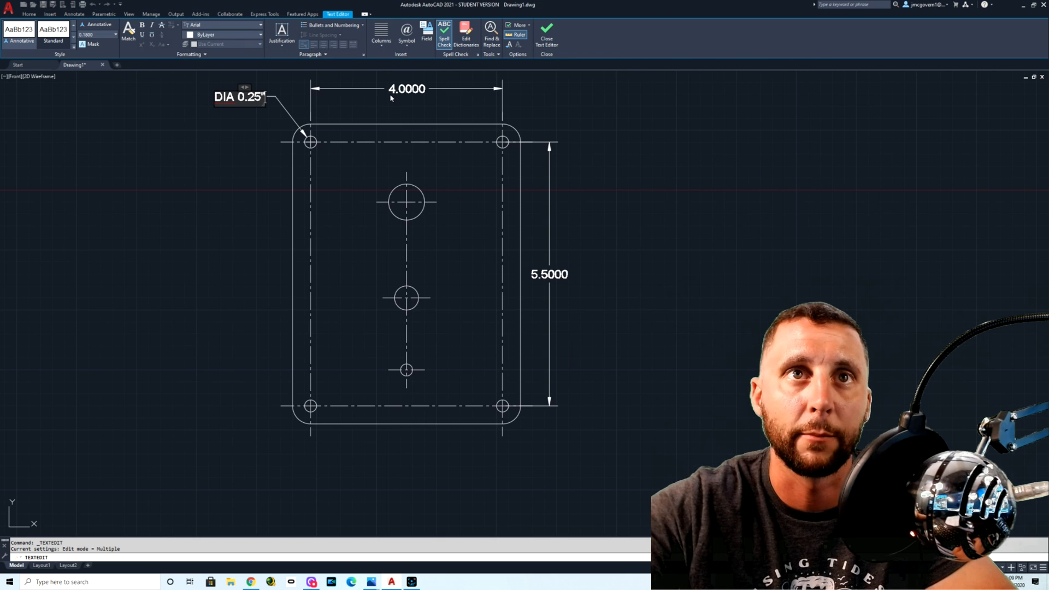
{"action": "key", "text": "alt+Tab"}
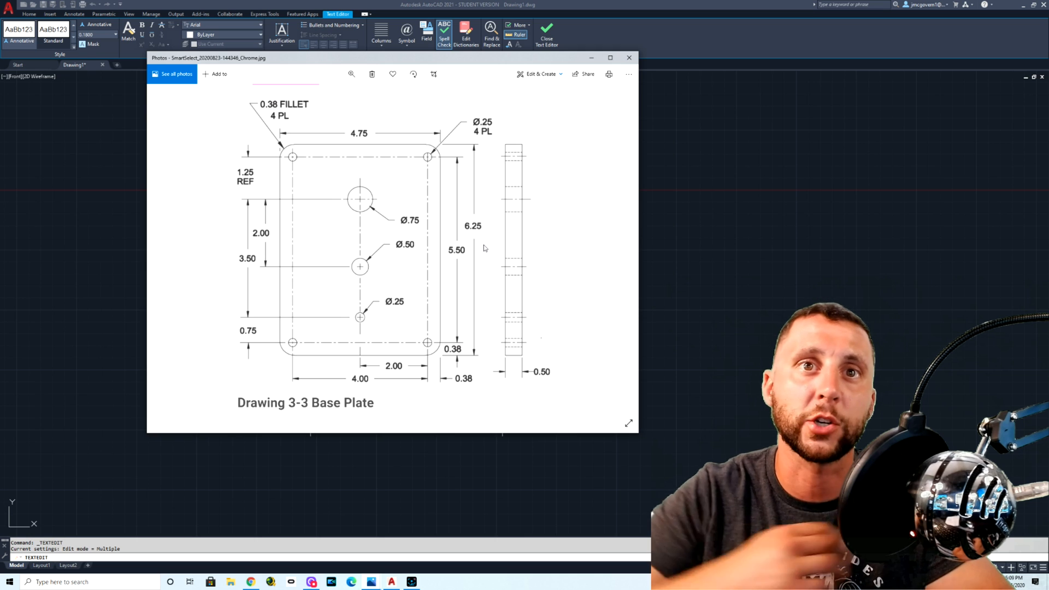
{"action": "key", "text": "alt+Tab"}
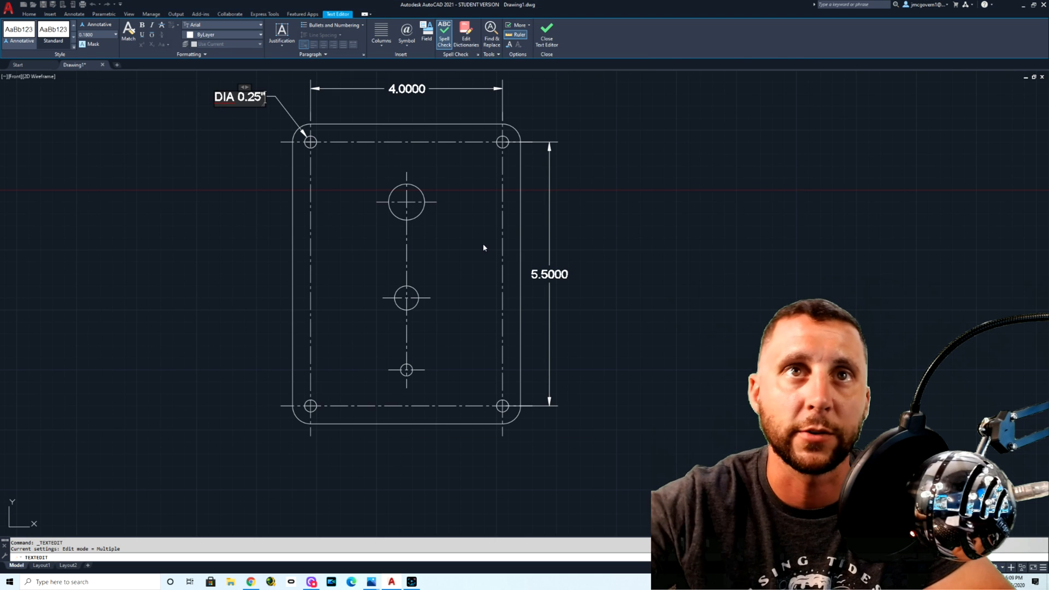
{"action": "key", "text": "Escape"}
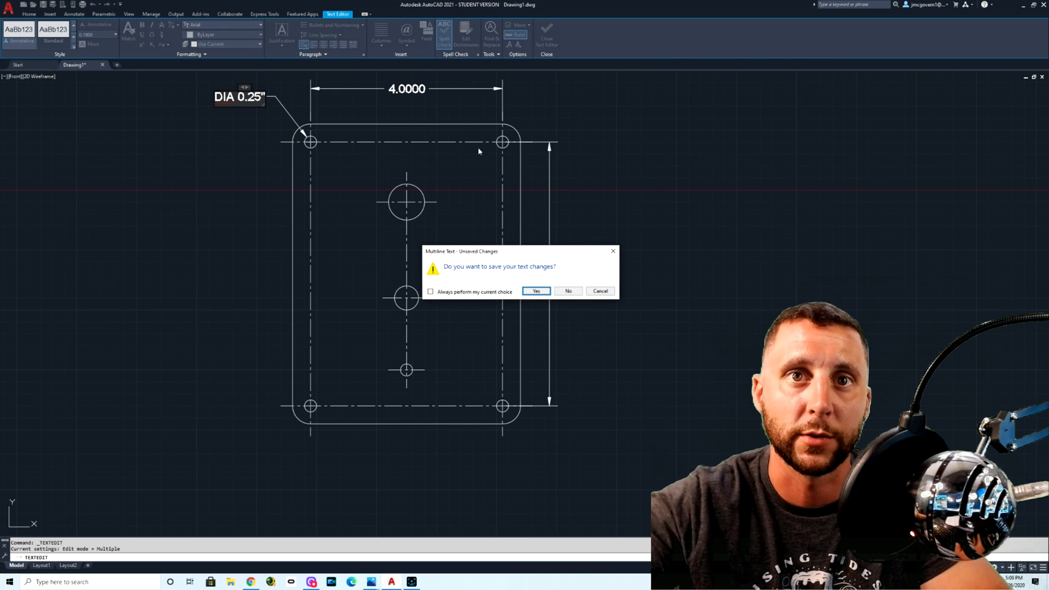
{"action": "left_click", "coordinate": [541, 291]}
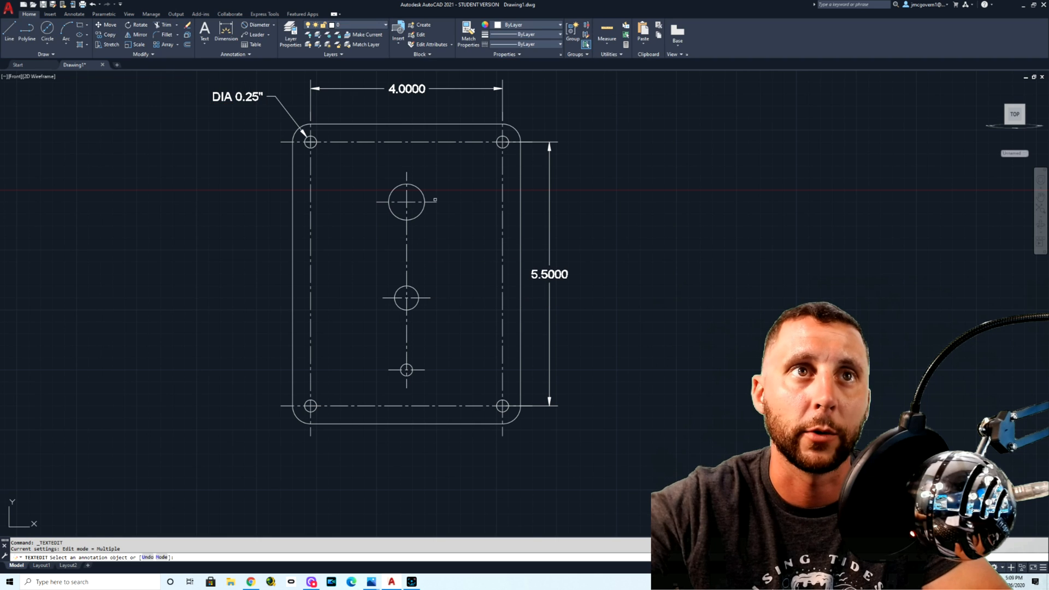
Step: Modify the Standard dimension style with the DDIM command, setting the arrow size to 0.25 and center marks to None
{"action": "type", "text": "ddim"}
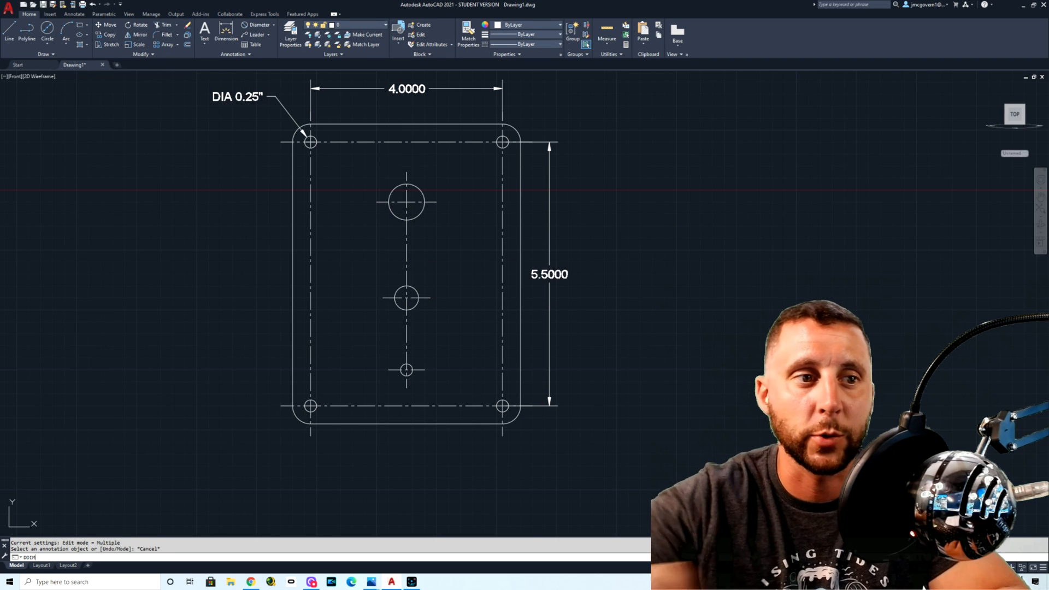
{"action": "key", "text": "Return"}
{"action": "left_click", "coordinate": [608, 272]}
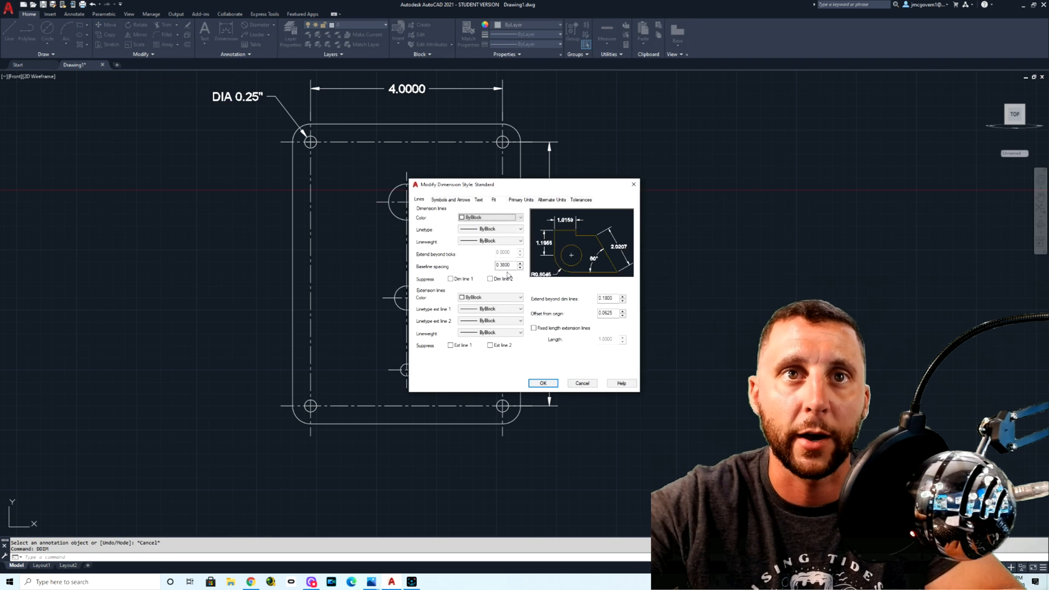
{"action": "left_click", "coordinate": [449, 200]}
{"action": "left_click_drag", "start_coordinate": [437, 283], "coordinate": [414, 282]}
{"action": "type", "text": "25"}
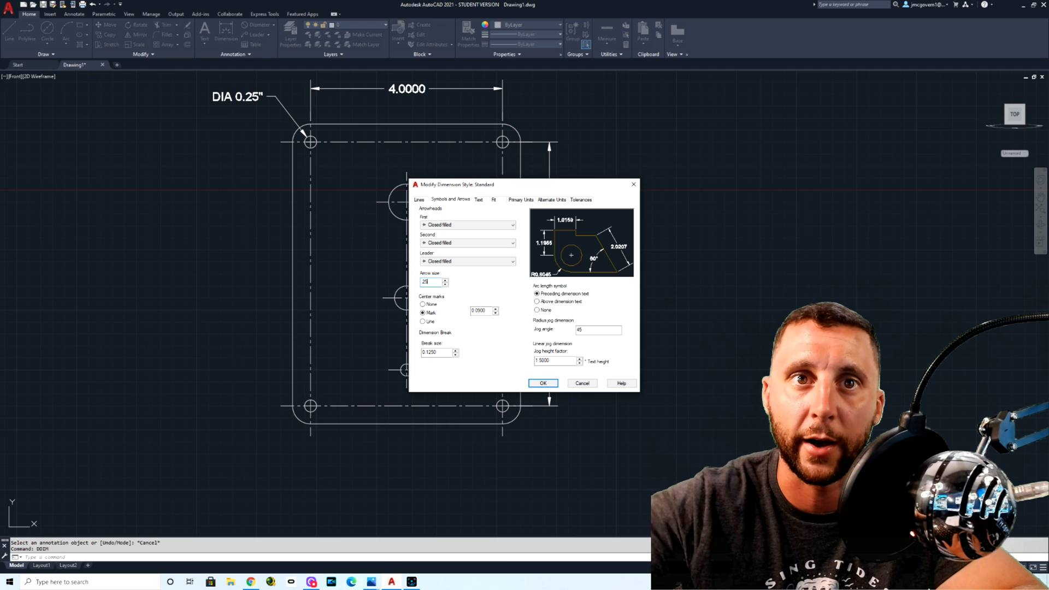
{"action": "left_click", "coordinate": [423, 304]}
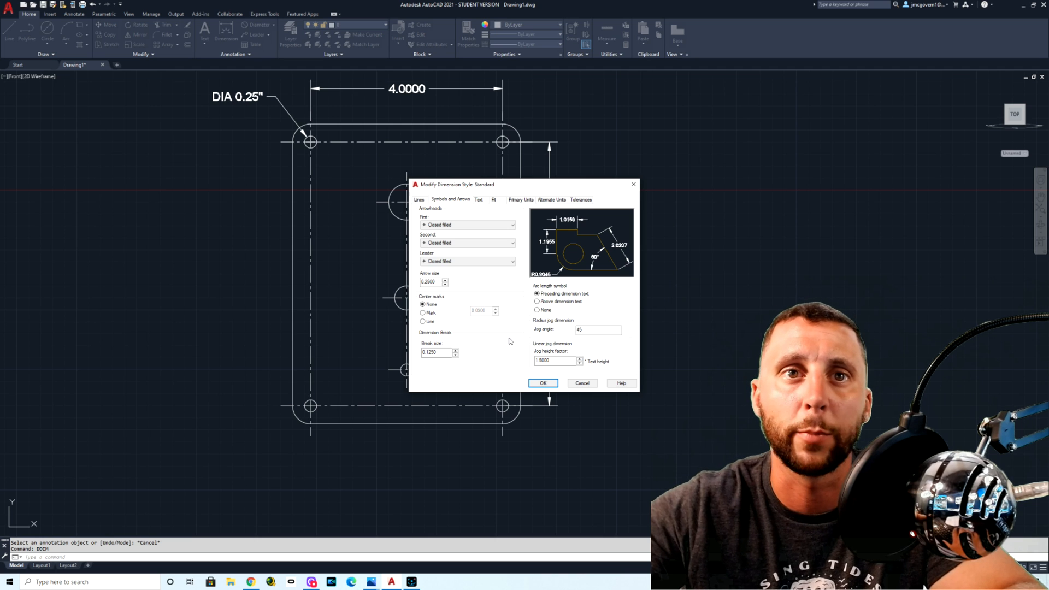
Step: Set the dimension style's text height to 0.25 and its fit option to always keep text between extension lines
{"action": "left_click", "coordinate": [478, 200]}
{"action": "double_click", "coordinate": [500, 259]}
{"action": "type", "text": ".25"}
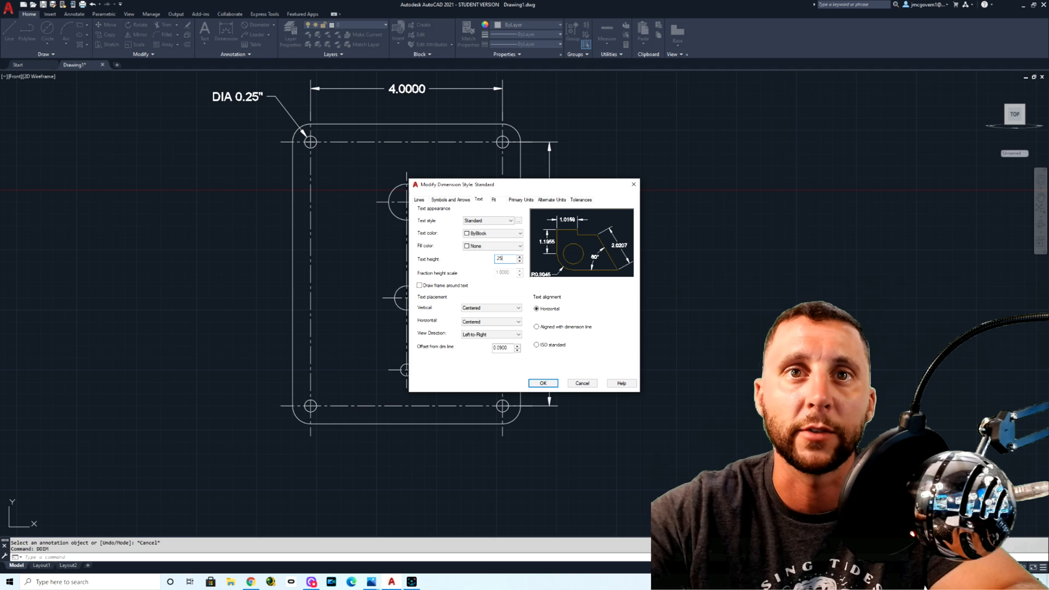
{"action": "left_click", "coordinate": [494, 200]}
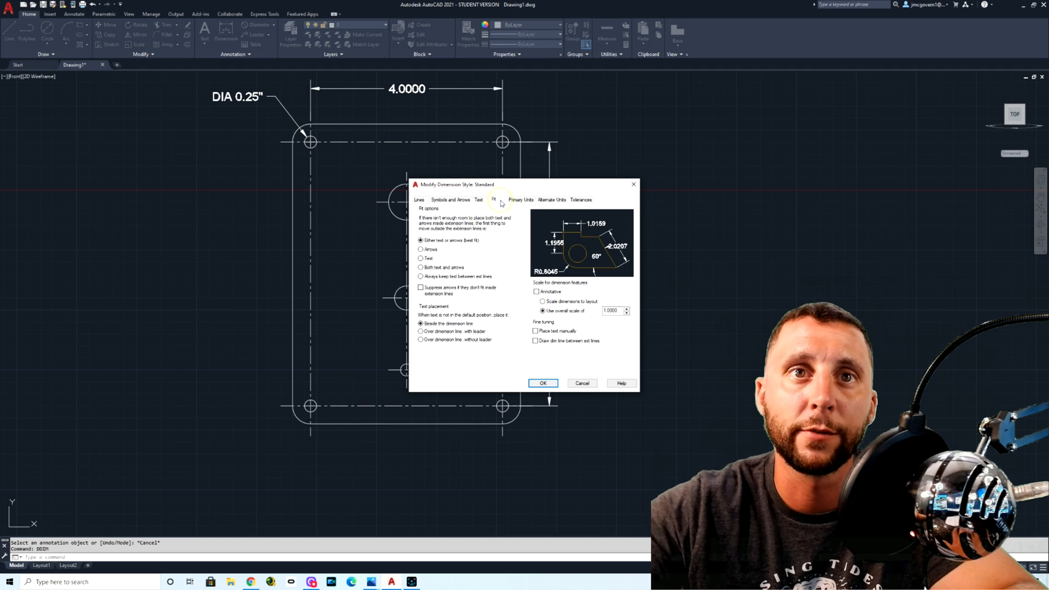
{"action": "left_click", "coordinate": [436, 277]}
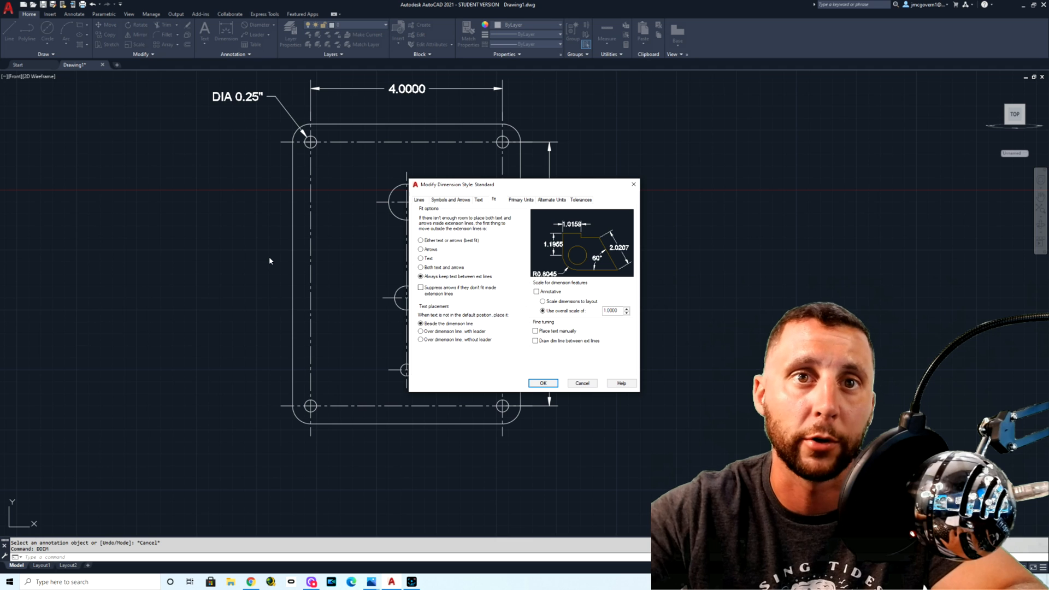
Step: Set the Standard dimension style's linear precision to 0.00 in the primary units, then save the style and close the Dimension Style Manager
{"action": "left_click", "coordinate": [516, 199]}
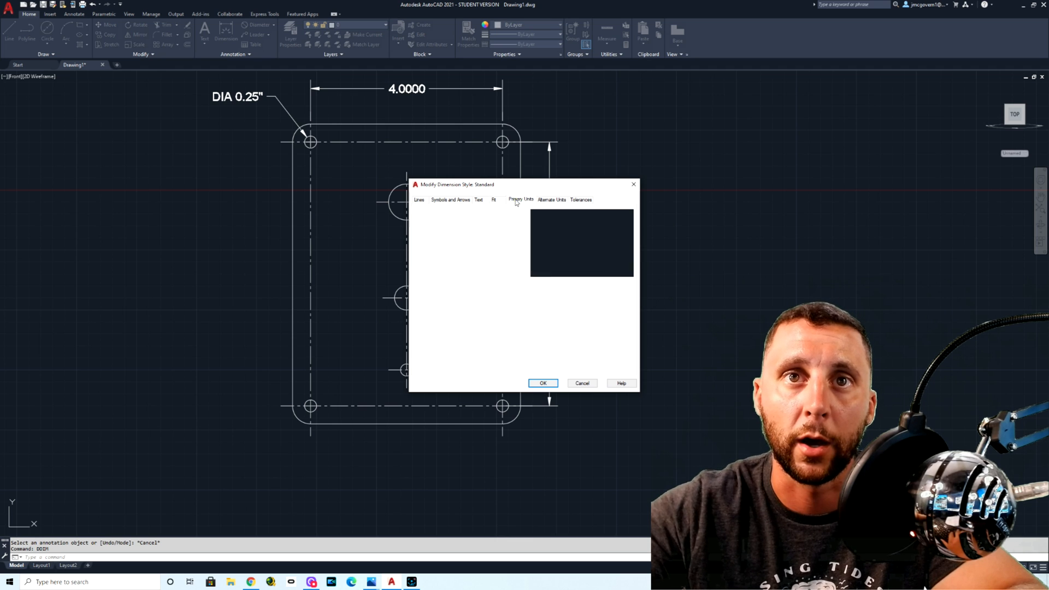
{"action": "left_click", "coordinate": [481, 230]}
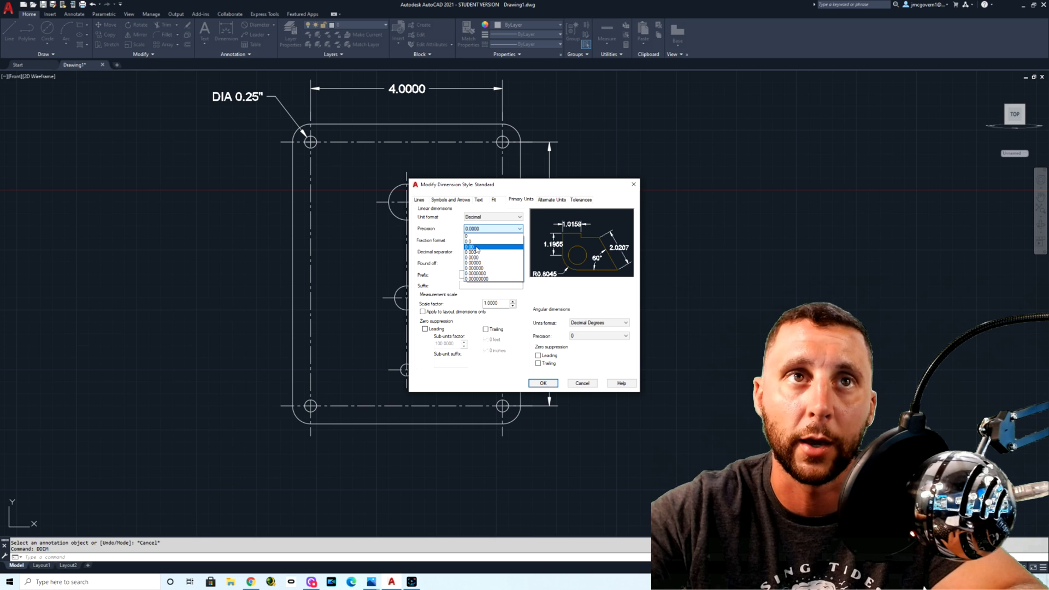
{"action": "left_click", "coordinate": [476, 247]}
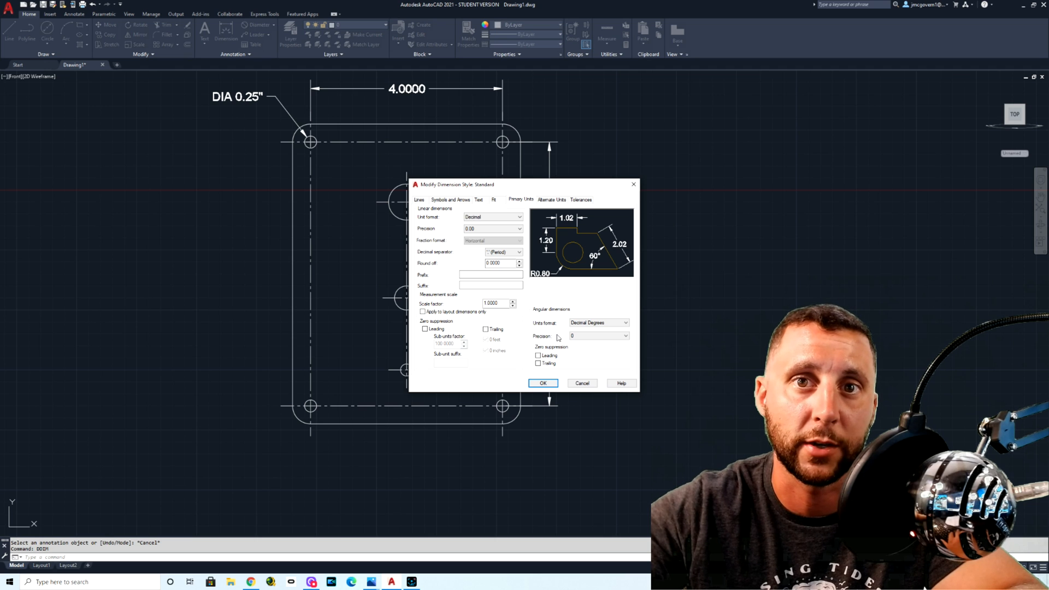
{"action": "left_click", "coordinate": [547, 381]}
{"action": "left_click", "coordinate": [582, 352]}
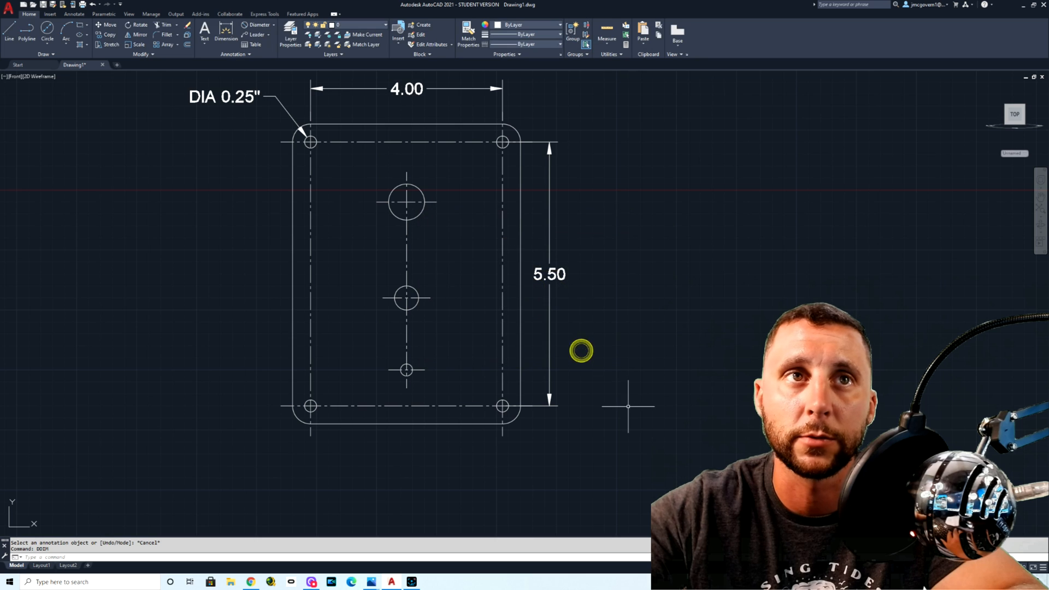
Step: Bring up the Drawing 3-3 Base Plate reference image in Photos to compare its dimensions with the drawn plate
{"action": "scroll", "coordinate": [627, 305], "scroll_direction": "down", "scroll_amount": 4}
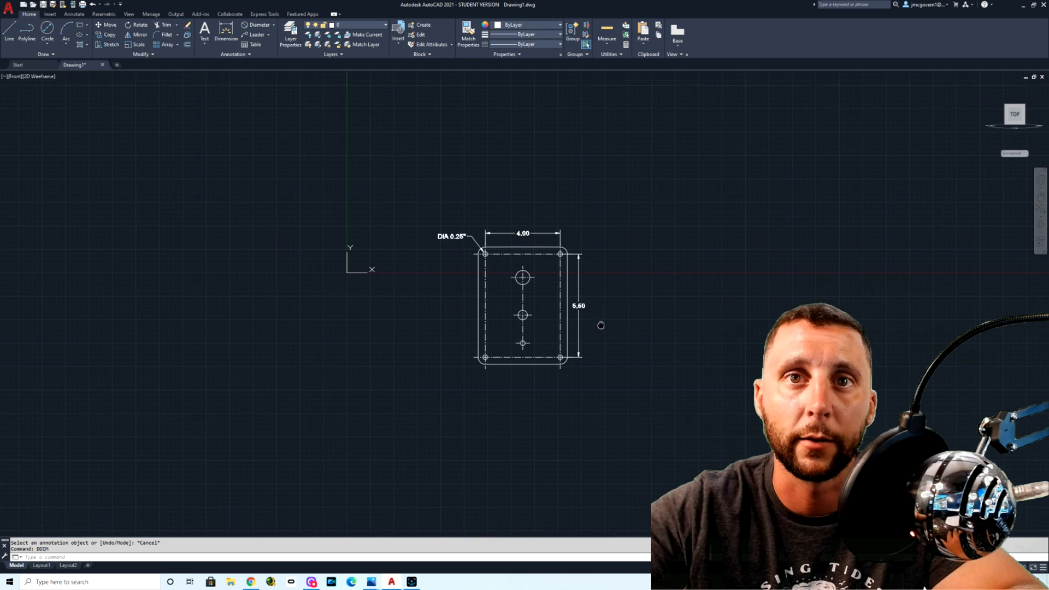
{"action": "scroll", "coordinate": [578, 344], "scroll_direction": "up", "scroll_amount": 4}
{"action": "middle_click_drag", "start_coordinate": [578, 345], "coordinate": [593, 340]}
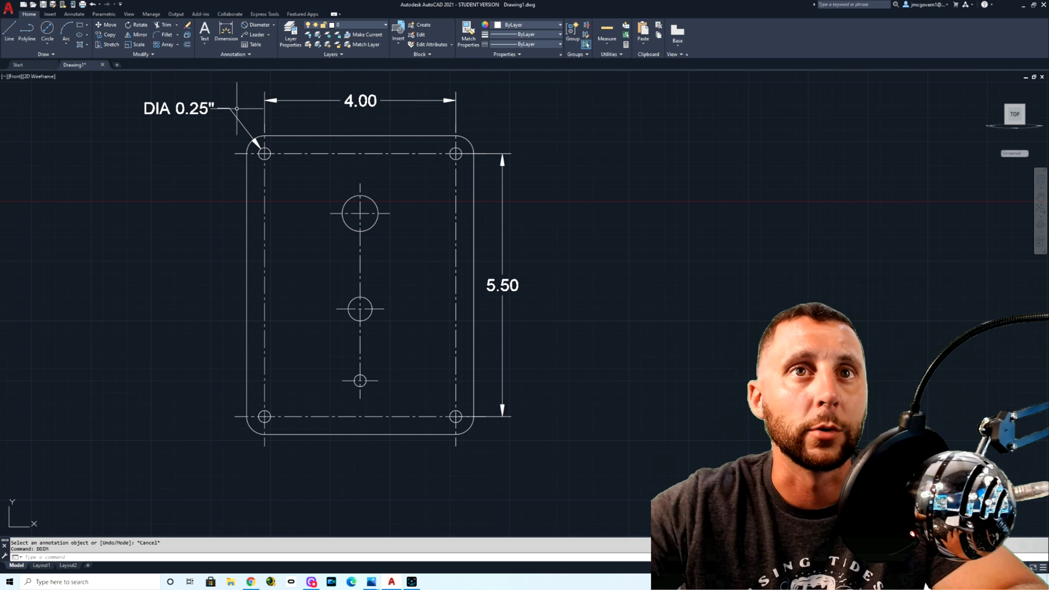
{"action": "left_click", "coordinate": [257, 587]}
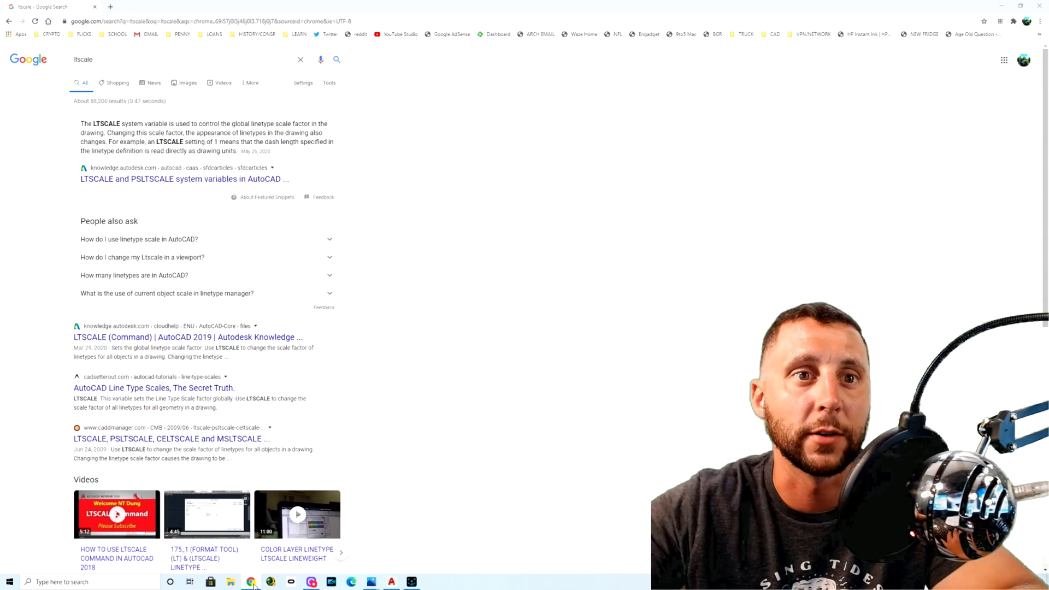
{"action": "left_click", "coordinate": [255, 586]}
{"action": "mouse_move", "coordinate": [371, 584]}
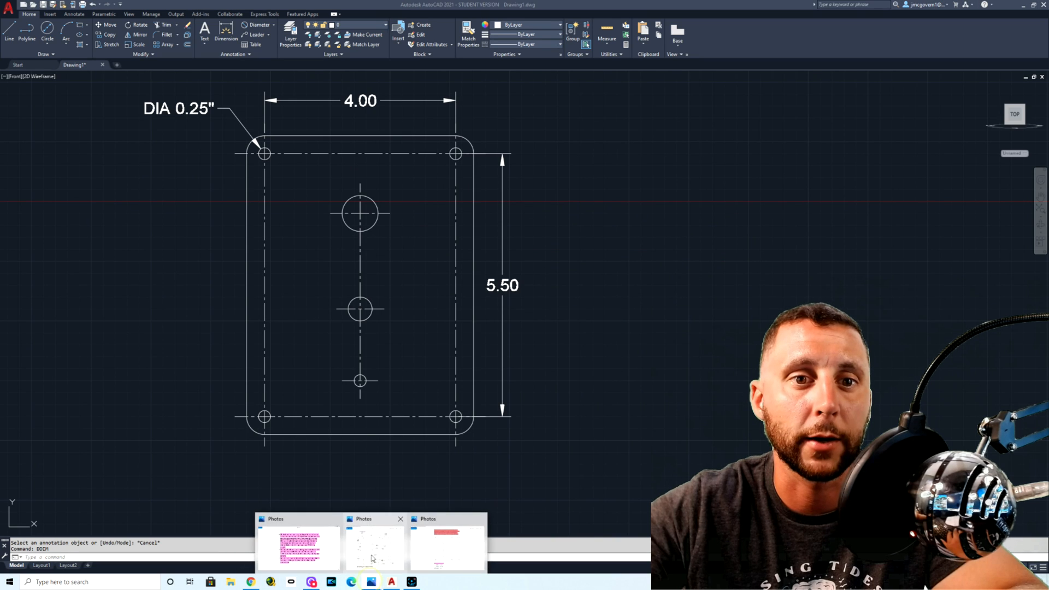
{"action": "left_click", "coordinate": [374, 551]}
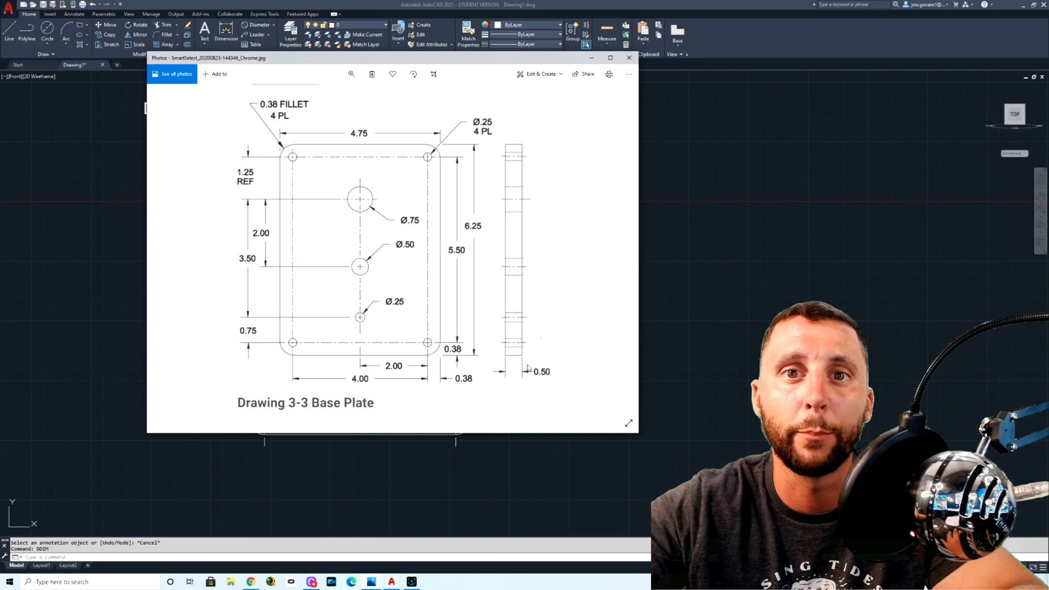
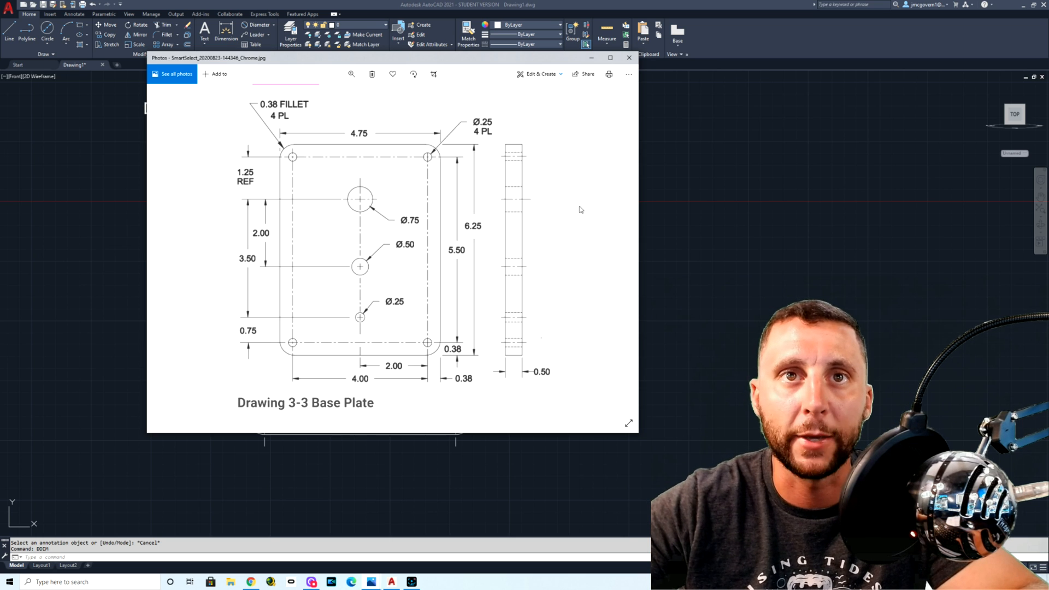
Step: Put the reference image away and offset the plate's vertical edge nearest the 5.50 dimension outward by 3 units
{"action": "left_click", "coordinate": [591, 57]}
{"action": "left_click", "coordinate": [188, 48]}
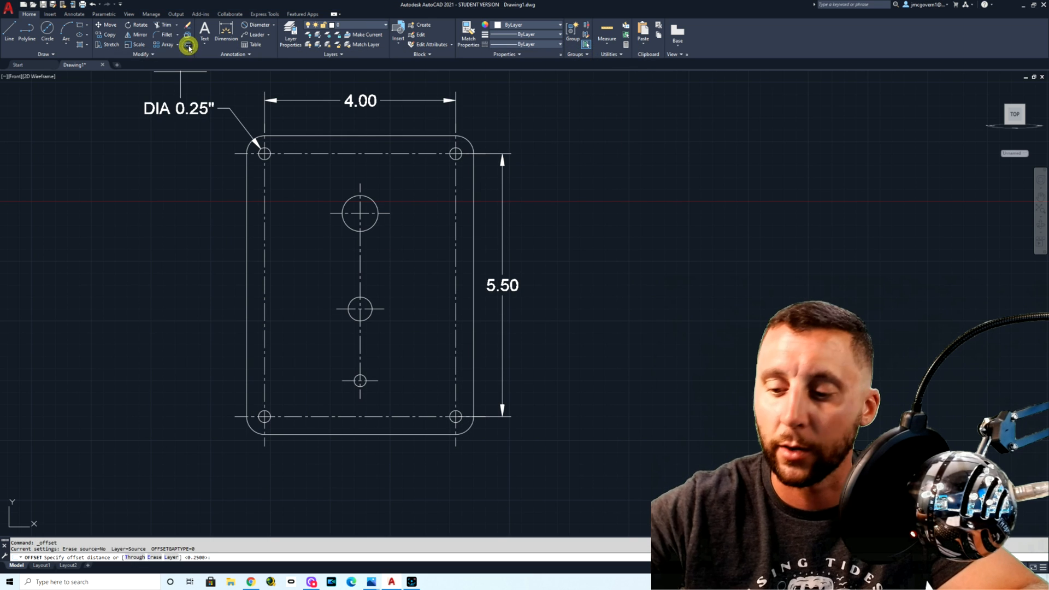
{"action": "type", "text": "3"}
{"action": "key", "text": "Return"}
{"action": "left_click", "coordinate": [473, 253]}
{"action": "left_click", "coordinate": [586, 251]}
{"action": "key", "text": "Escape"}
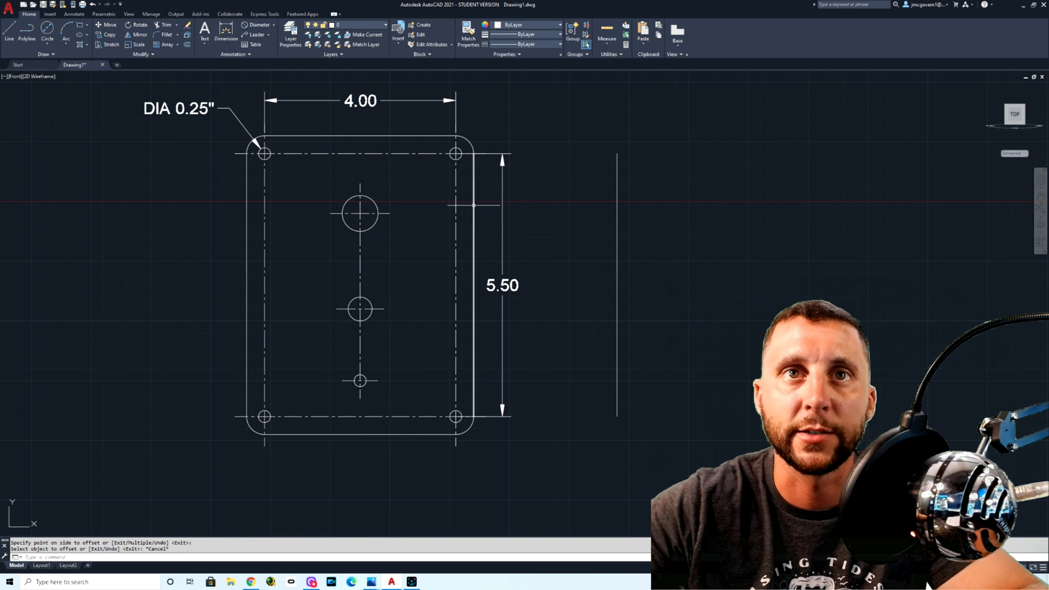
Step: Draw horizontal projection lines from the plate's upper and lower edges out past the offset line
{"action": "left_click", "coordinate": [9, 32]}
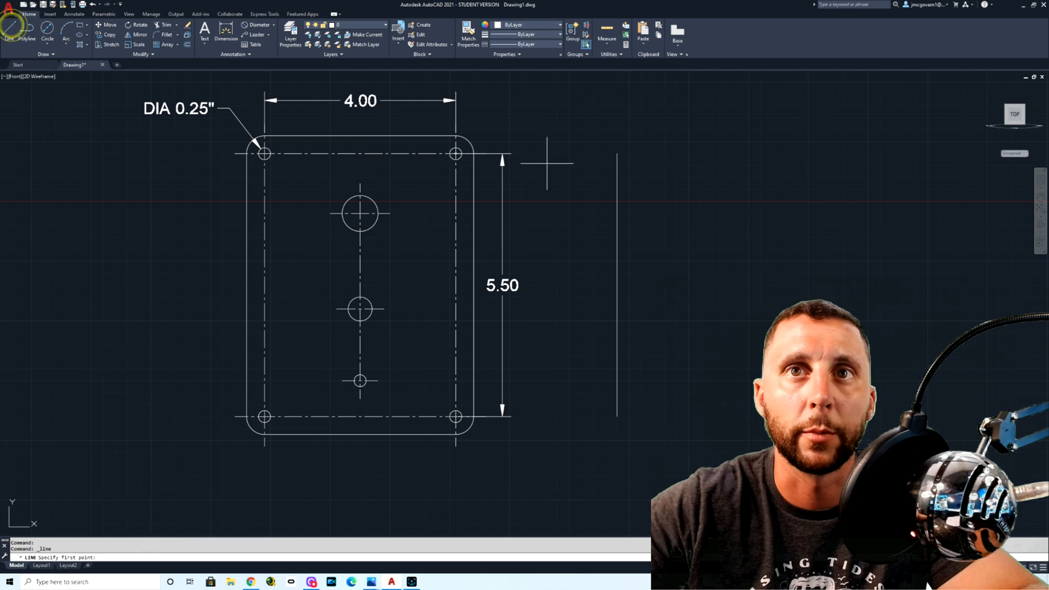
{"action": "left_click", "coordinate": [456, 136]}
{"action": "left_click", "coordinate": [841, 136]}
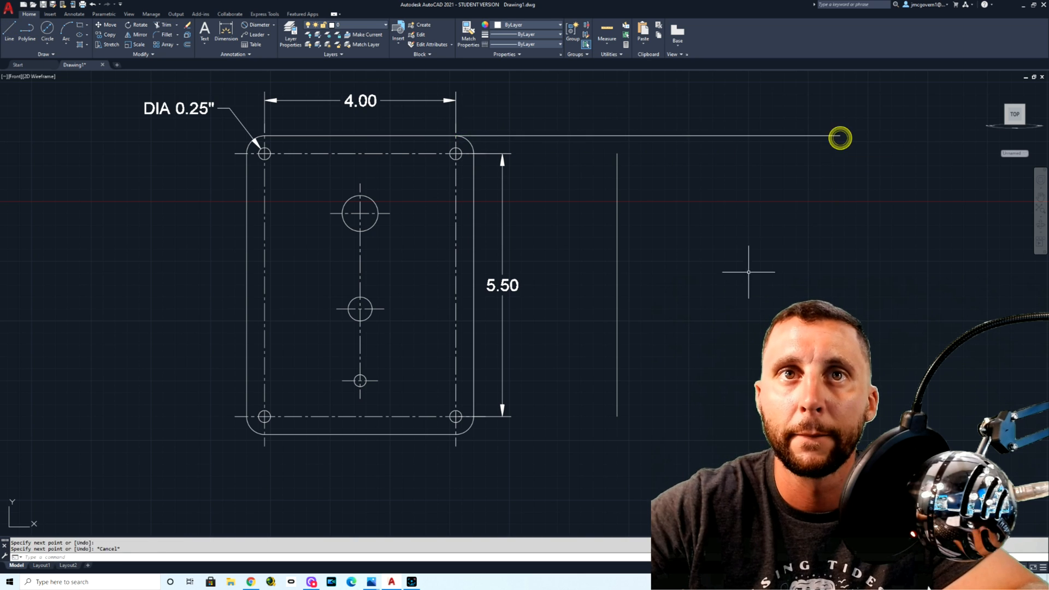
{"action": "key", "text": "Escape"}
{"action": "key", "text": "Return"}
{"action": "left_click", "coordinate": [456, 434]}
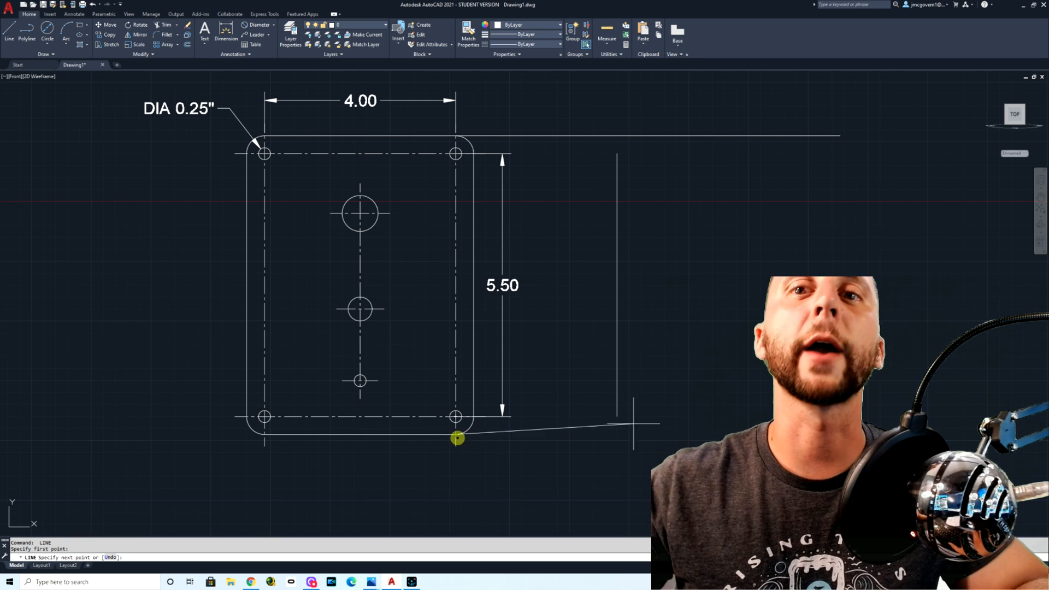
{"action": "key", "text": "Escape"}
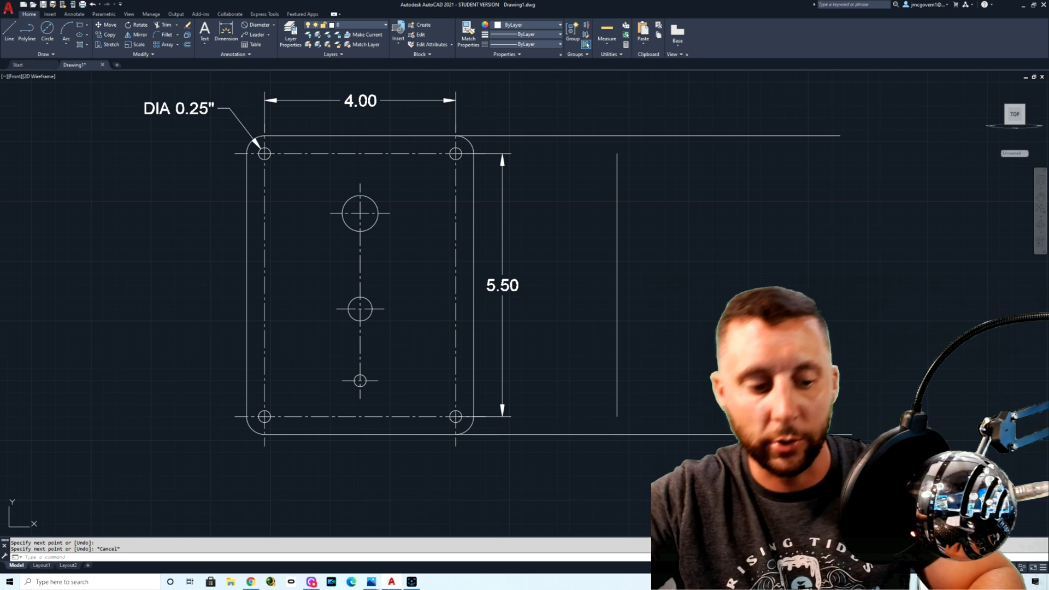
Step: Extend both ends of the offset vertical line to the two horizontal projection lines
{"action": "type", "text": "EX"}
{"action": "key", "text": "Return"}
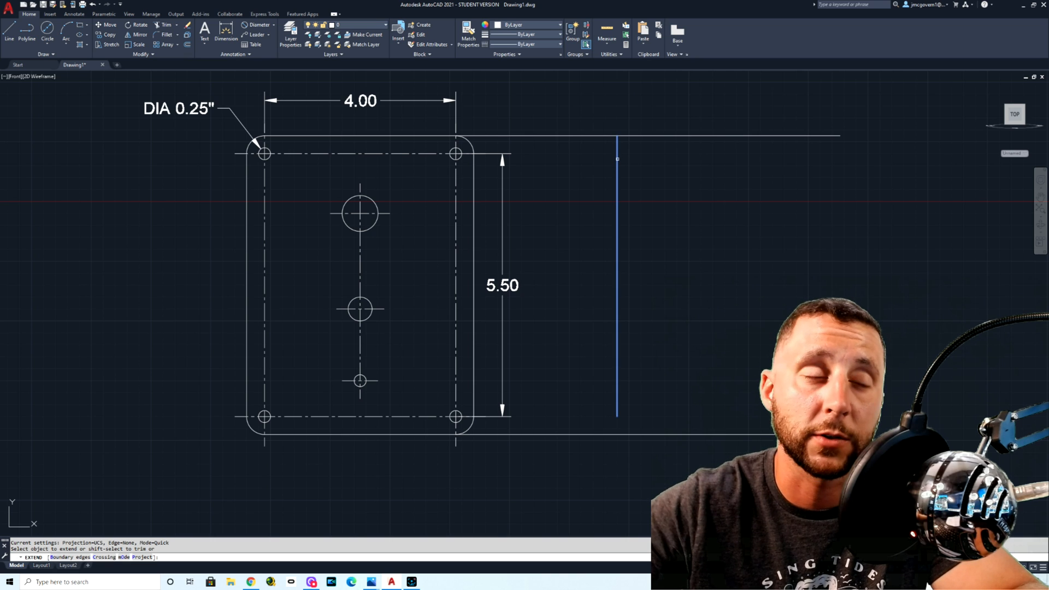
{"action": "left_click", "coordinate": [615, 165]}
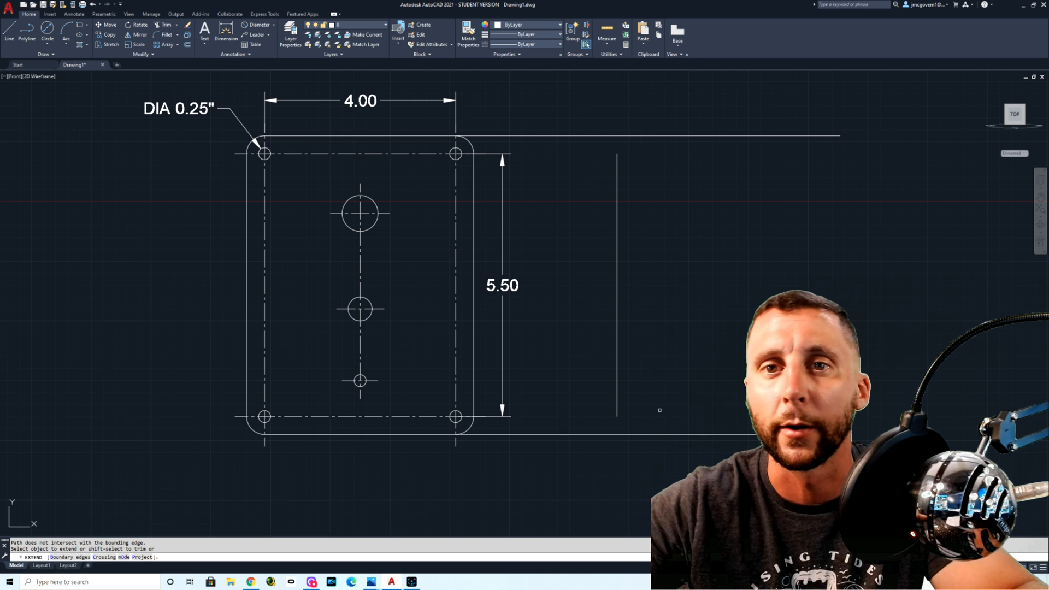
{"action": "left_click", "coordinate": [617, 409]}
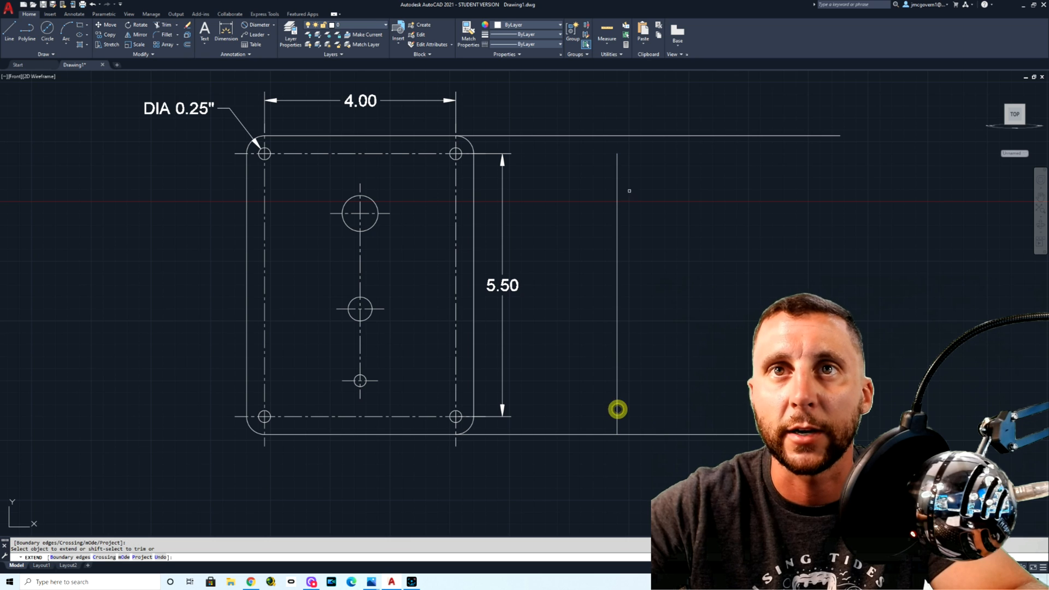
{"action": "left_click", "coordinate": [617, 160]}
{"action": "key", "text": "Escape"}
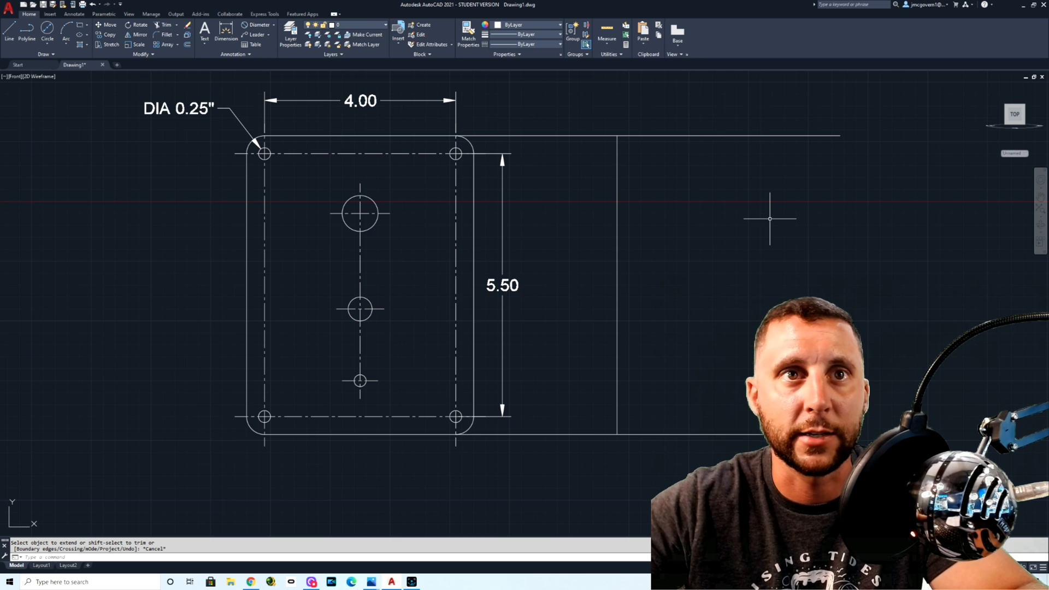
Step: Erase the two horizontal projection lines, keeping the extended vertical line
{"action": "left_click", "coordinate": [734, 166]}
{"action": "left_click", "coordinate": [702, 105]}
{"action": "left_click", "coordinate": [546, 434]}
{"action": "key", "text": "Delete"}
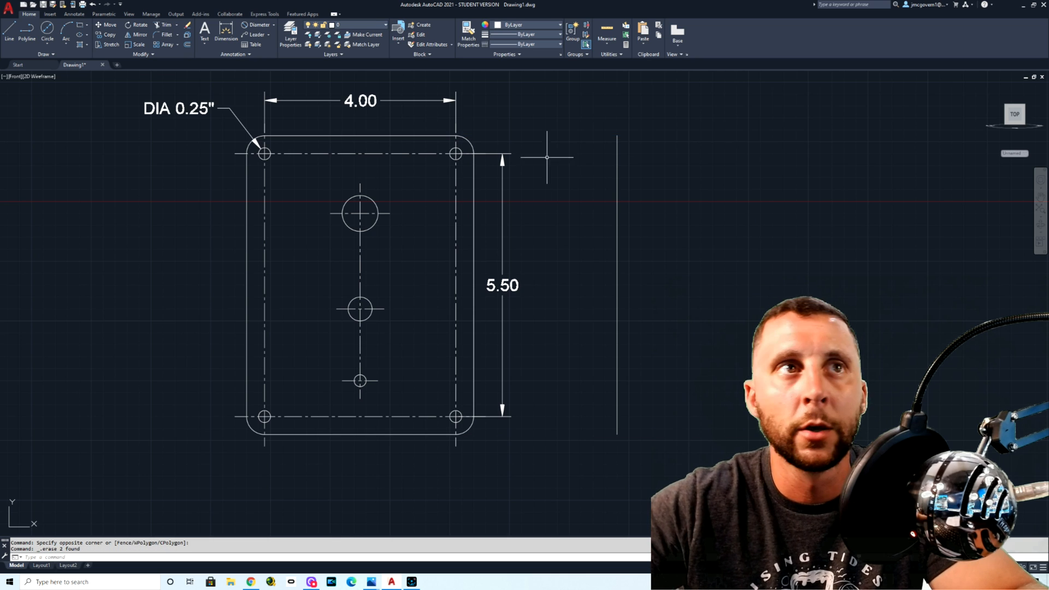
Step: Draw a horizontal line 0.5 long from the vertical line's upper end as the side view's upper edge
{"action": "left_click", "coordinate": [9, 30]}
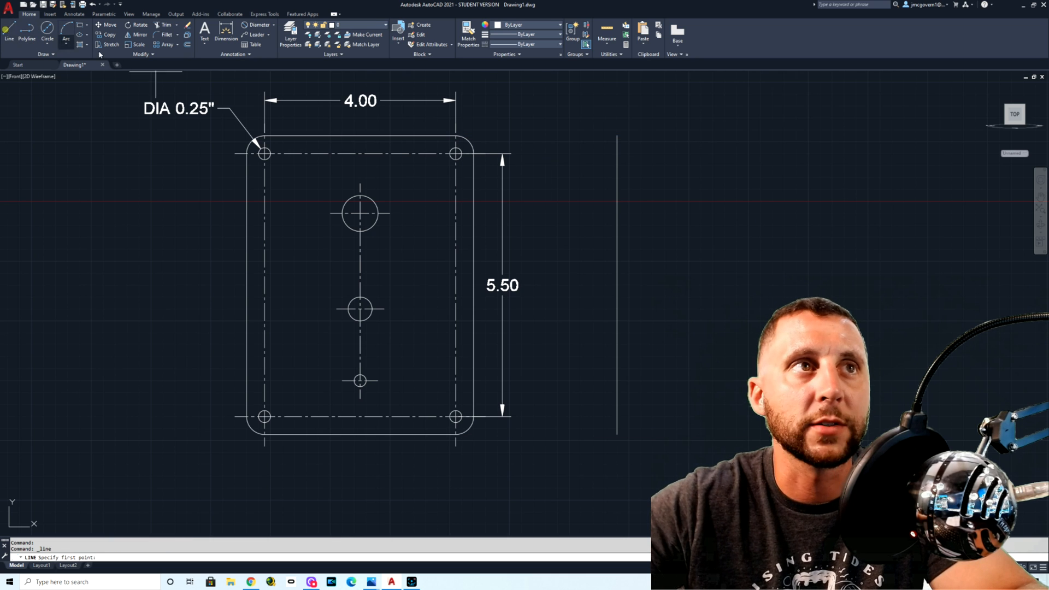
{"action": "left_click", "coordinate": [617, 135]}
{"action": "type", "text": ".5"}
{"action": "key", "text": "Return"}
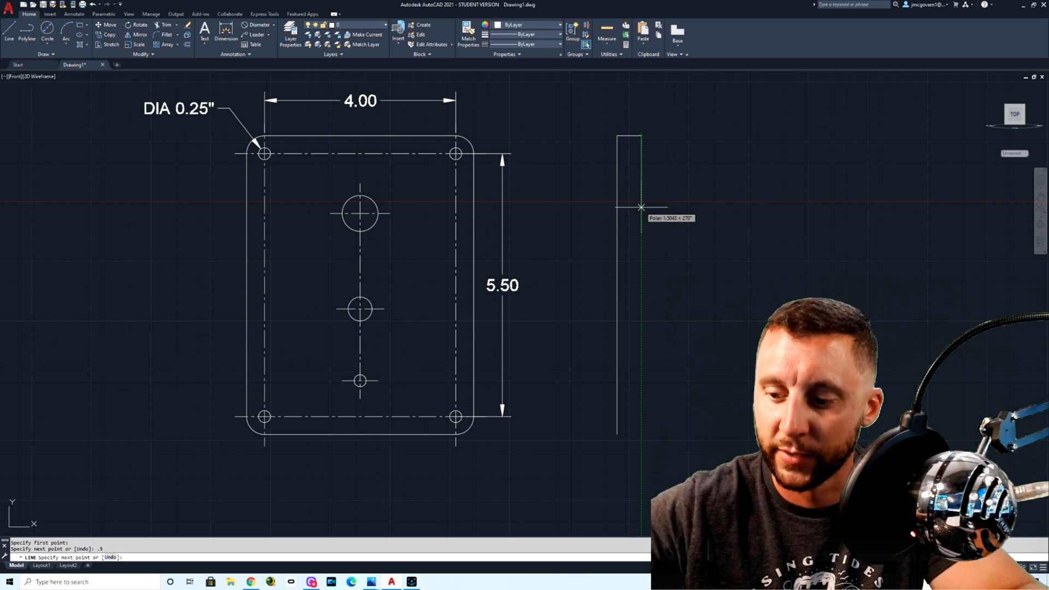
{"action": "type", "text": "6.5"}
{"action": "key", "text": "Return"}
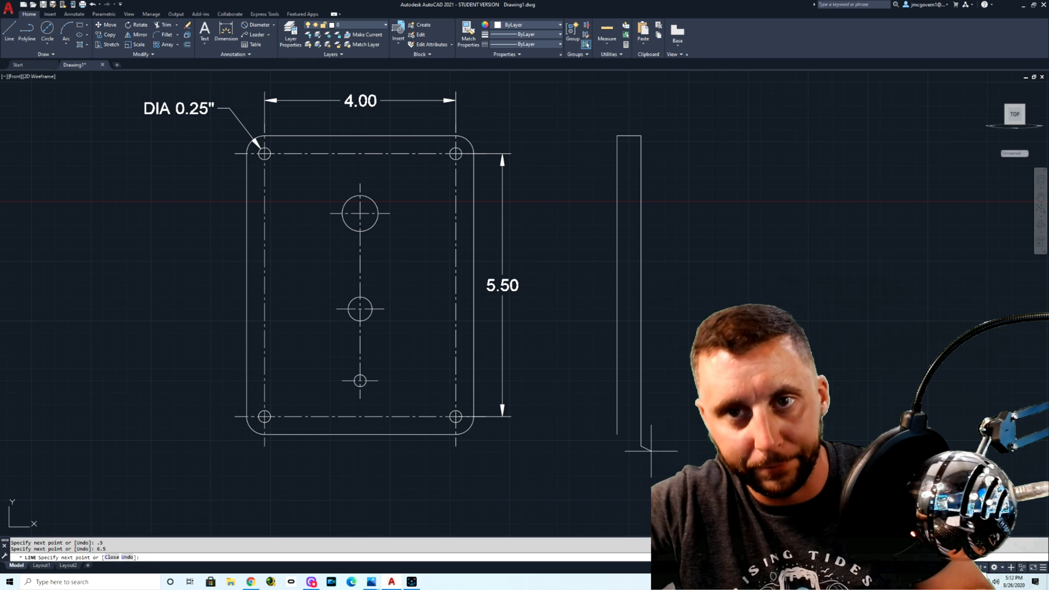
{"action": "key", "text": "ctrl+z"}
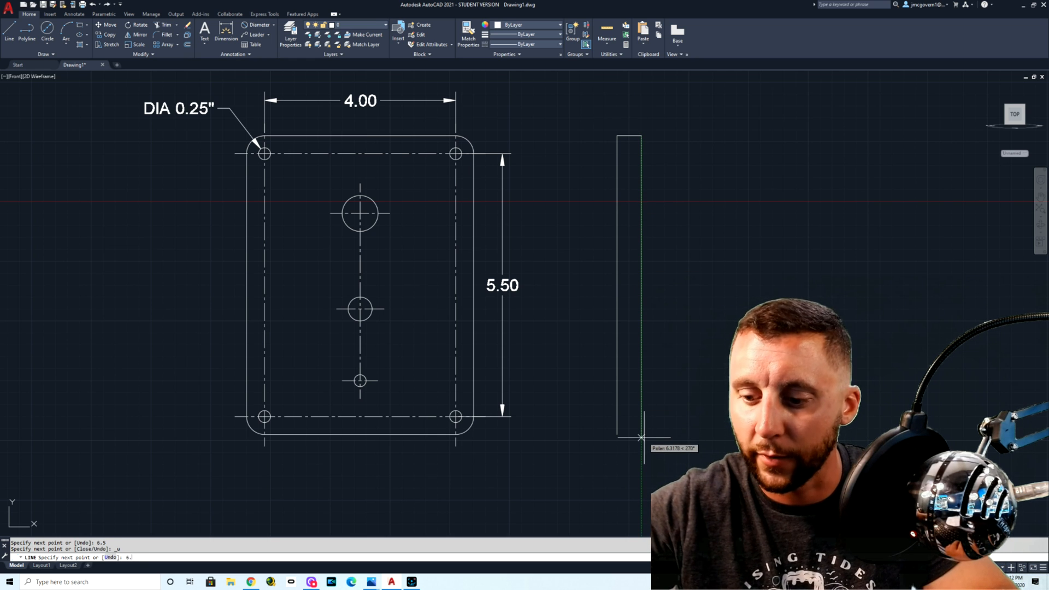
Step: Draw the side view's second vertical edge 6.25 long and close the rectangle with its lower edge
{"action": "type", "text": "6.25"}
{"action": "key", "text": "Return"}
{"action": "key", "text": "Escape"}
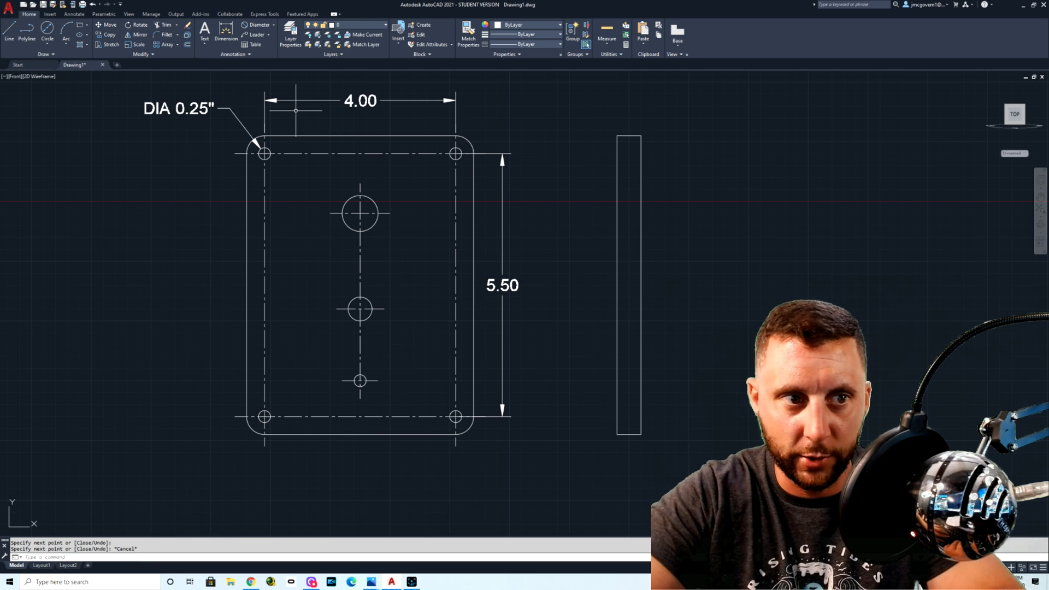
Step: Draw a horizontal construction line (XLINE) through the top quadrant of the largest hole
{"action": "type", "text": "xline"}
{"action": "key", "text": "Return"}
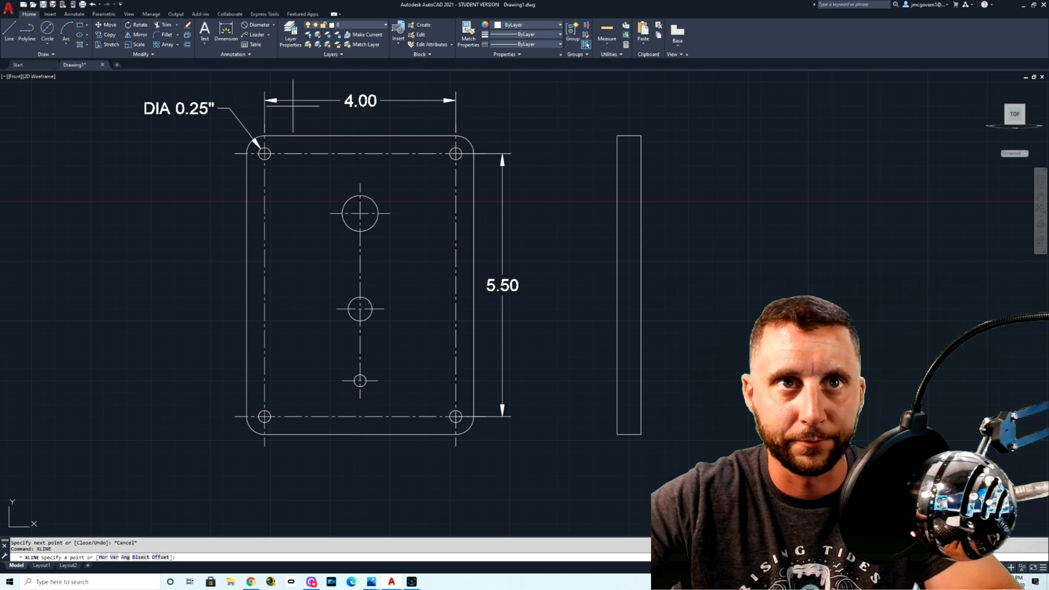
{"action": "scroll", "coordinate": [358, 198], "scroll_direction": "up", "scroll_amount": 4}
{"action": "left_click", "coordinate": [361, 196]}
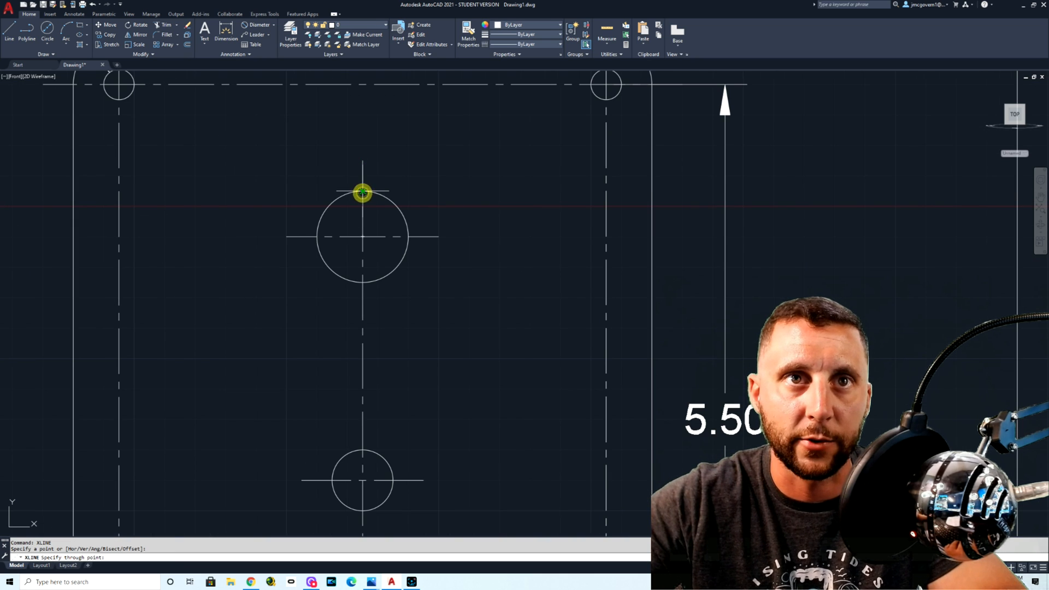
{"action": "left_click", "coordinate": [459, 191]}
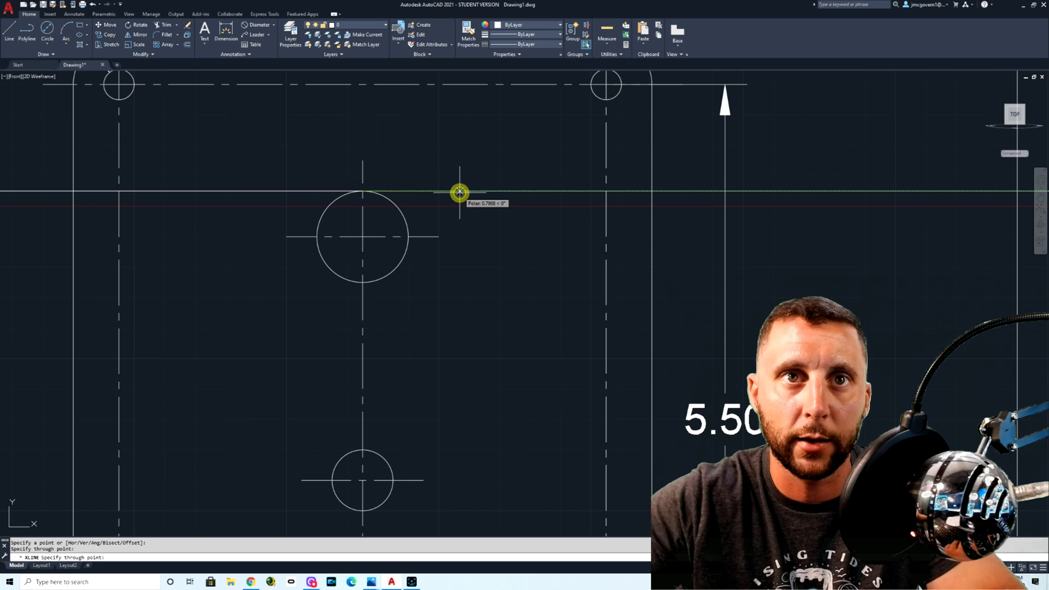
{"action": "key", "text": "Return"}
{"action": "key", "text": "Return"}
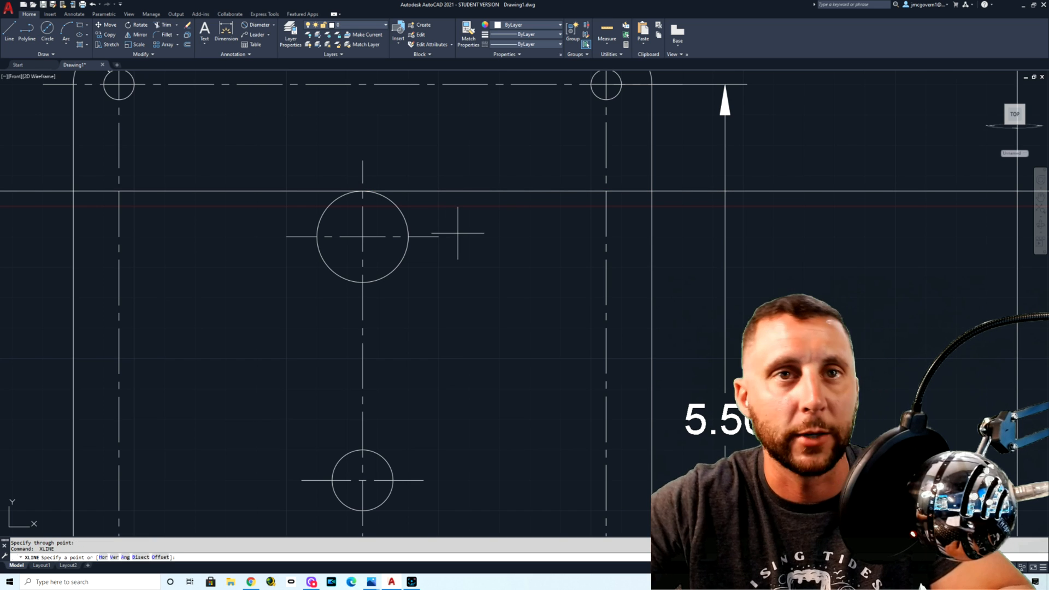
Step: Draw horizontal construction lines through the largest hole's center mark and its bottom quadrant
{"action": "left_click", "coordinate": [441, 236]}
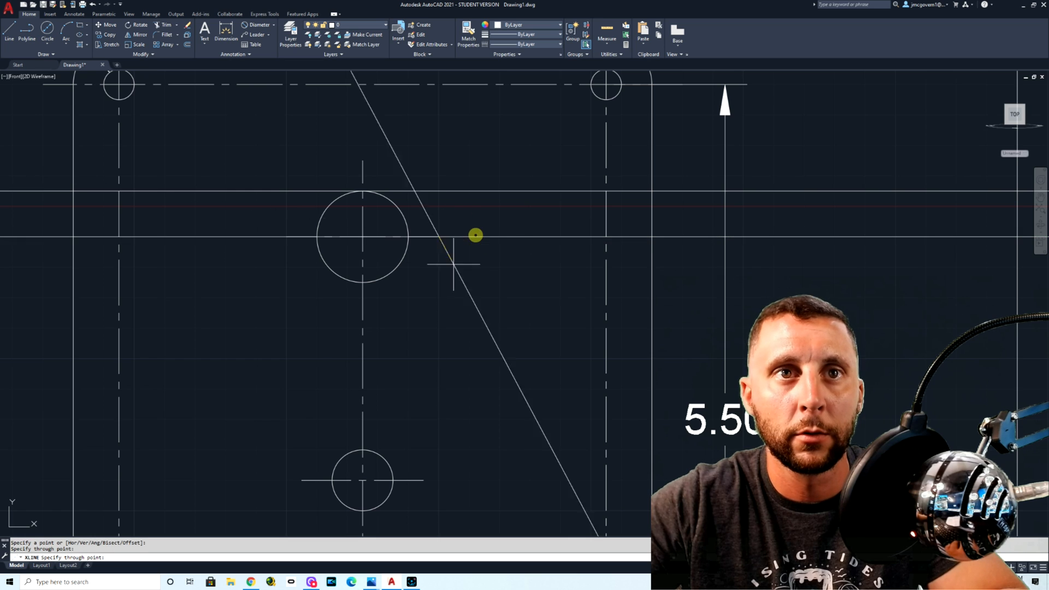
{"action": "key", "text": "Return"}
{"action": "key", "text": "Return"}
{"action": "left_click", "coordinate": [362, 283]}
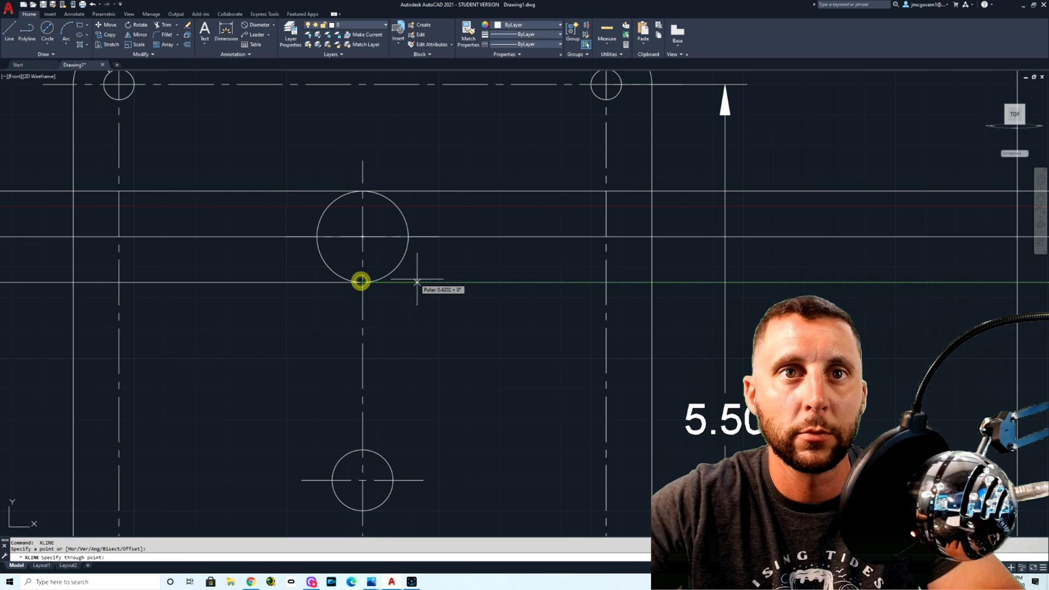
{"action": "key", "text": "Escape"}
Step: Try to trim the three construction lines outside the side view without picking cutting edges, and undo that trim
{"action": "scroll", "coordinate": [315, 274], "scroll_direction": "down", "scroll_amount": 6}
{"action": "scroll", "coordinate": [500, 249], "scroll_direction": "up", "scroll_amount": 6}
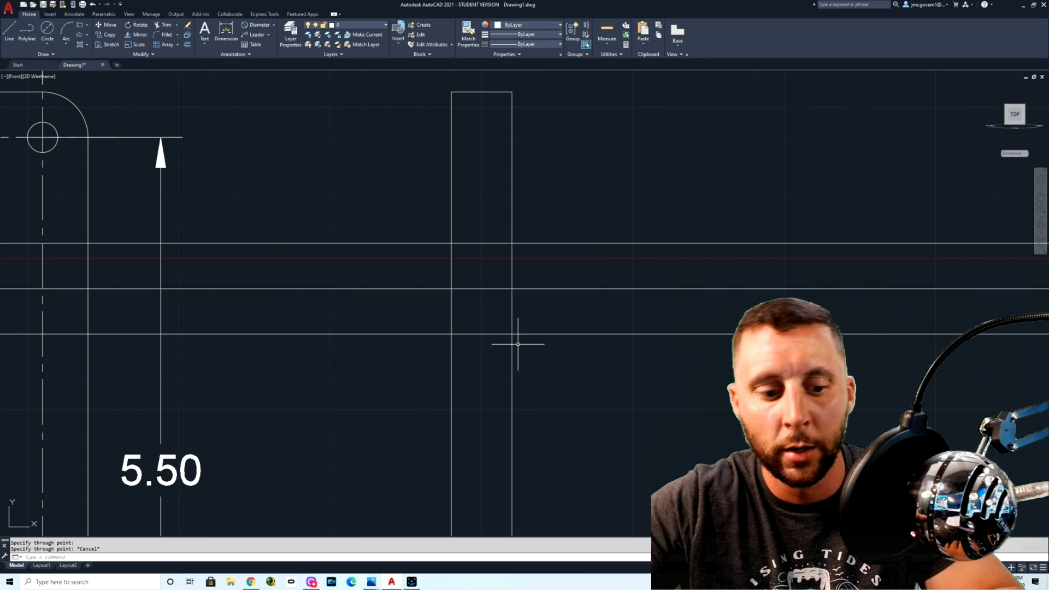
{"action": "type", "text": "tr"}
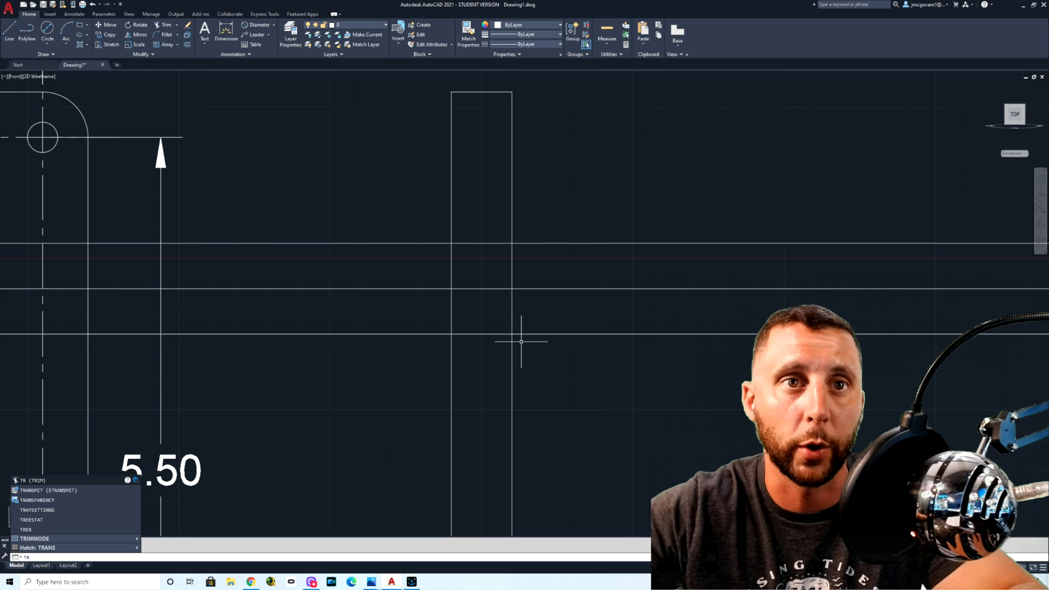
{"action": "key", "text": "Return"}
{"action": "left_click", "coordinate": [331, 333]}
{"action": "left_click", "coordinate": [312, 288]}
{"action": "left_click", "coordinate": [310, 243]}
{"action": "left_click_drag", "start_coordinate": [667, 207], "coordinate": [597, 396]}
{"action": "scroll", "coordinate": [345, 277], "scroll_direction": "down", "scroll_amount": 2}
{"action": "middle_click_drag", "start_coordinate": [320, 287], "coordinate": [693, 264]}
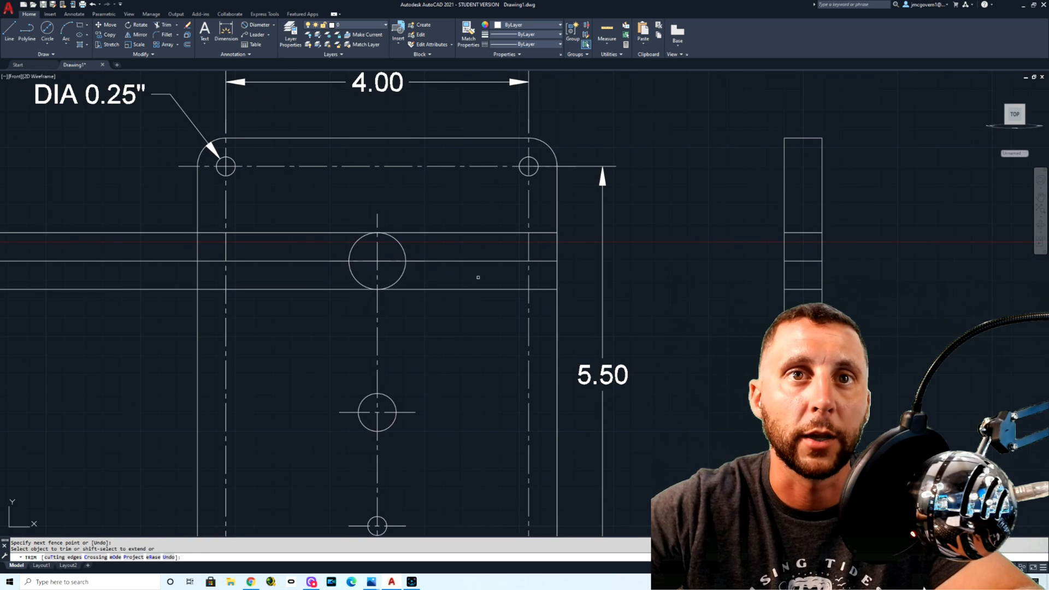
{"action": "key", "text": "Escape"}
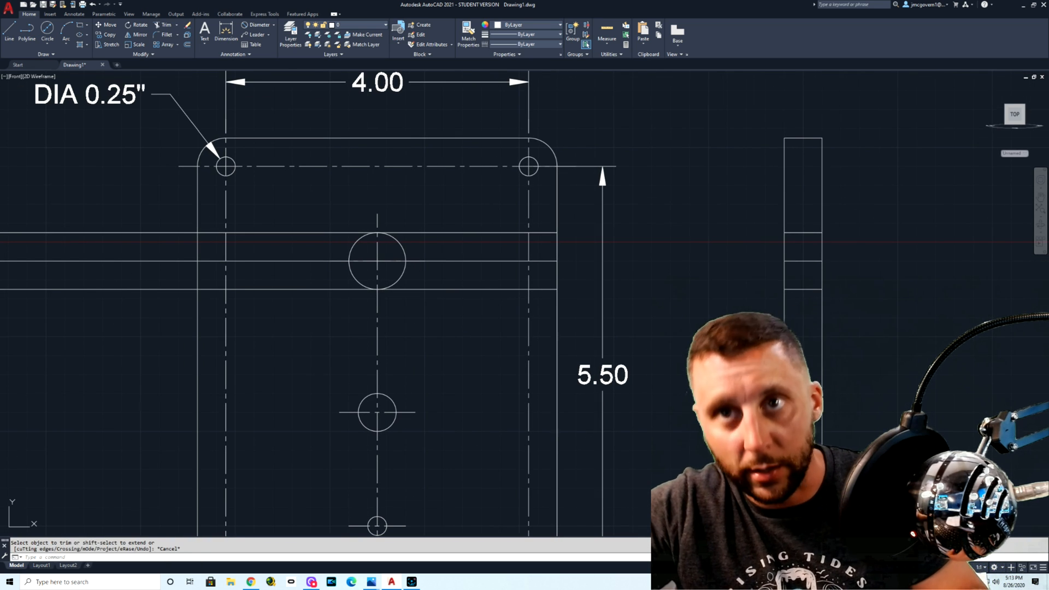
{"action": "key", "text": "ctrl+z"}
Step: Trim the three construction lines on both sides of the side view, using its two vertical edges as cutting edges
{"action": "type", "text": "tr"}
{"action": "key", "text": "Return"}
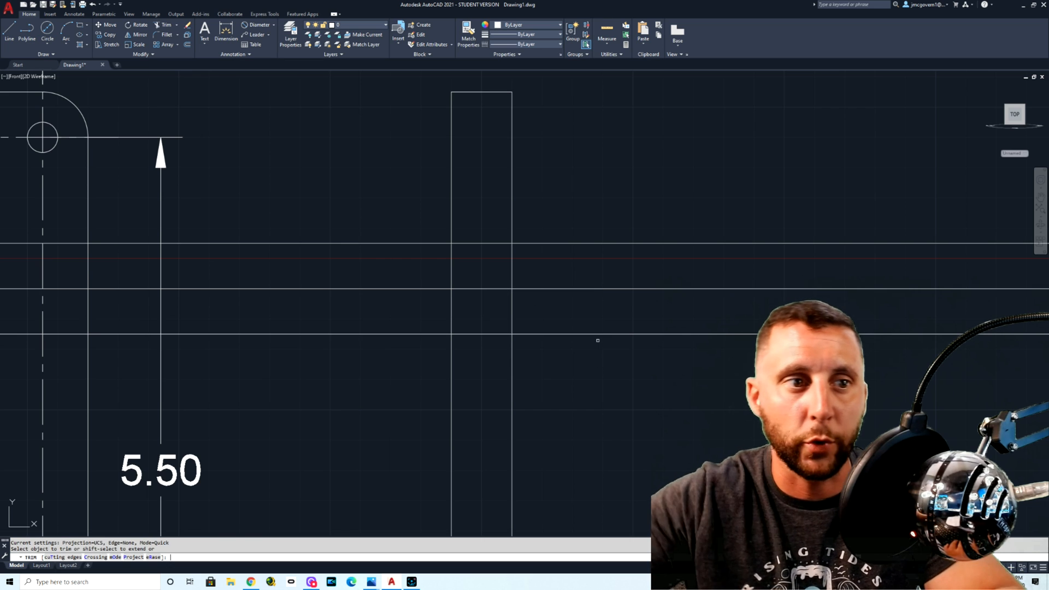
{"action": "type", "text": "t"}
{"action": "key", "text": "Return"}
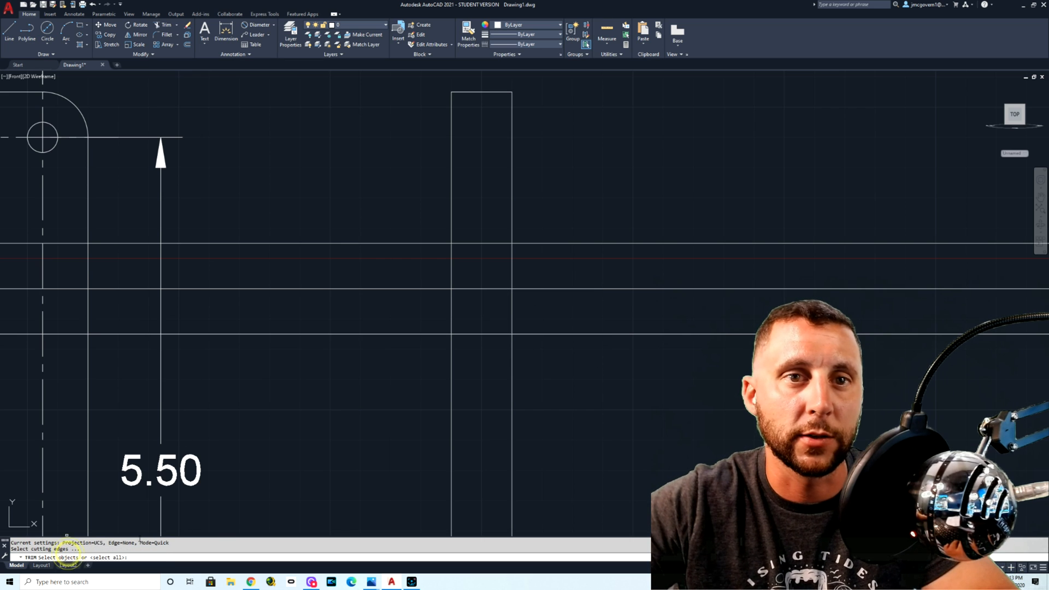
{"action": "left_click", "coordinate": [512, 371]}
{"action": "left_click", "coordinate": [451, 372]}
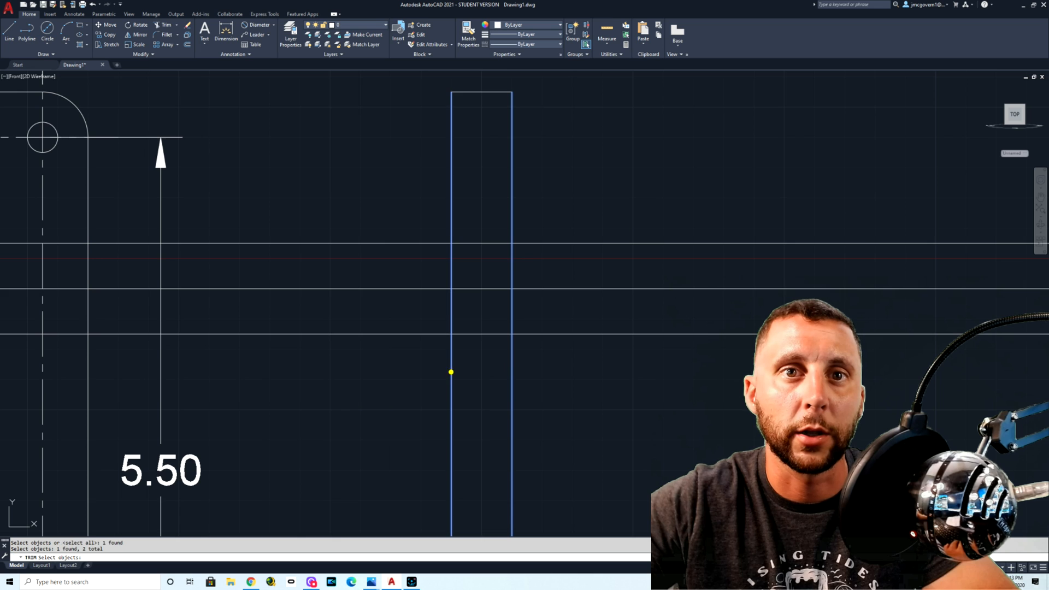
{"action": "key", "text": "Return"}
{"action": "left_click", "coordinate": [396, 342]}
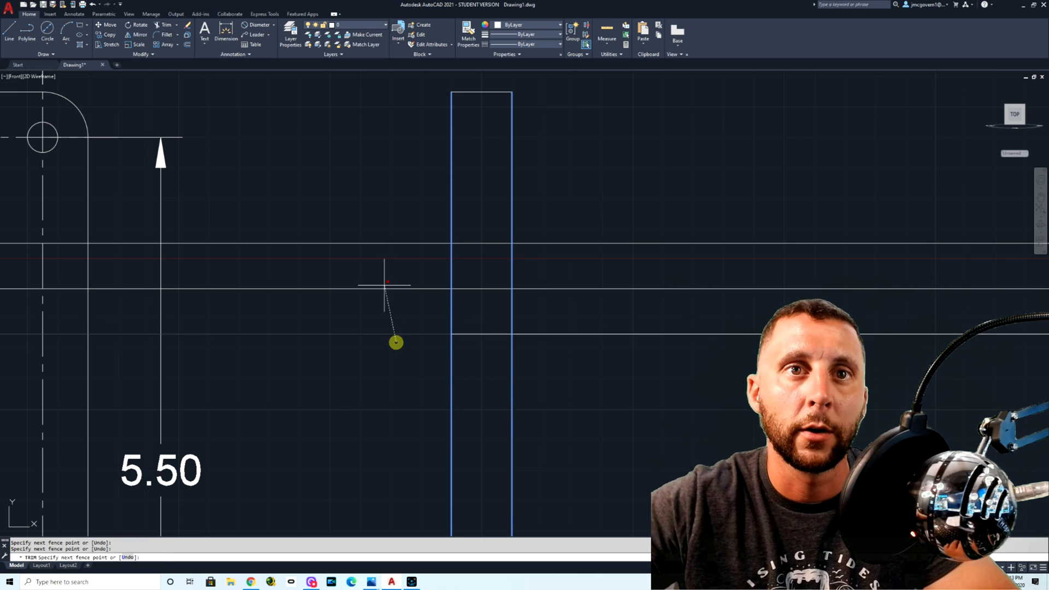
{"action": "left_click", "coordinate": [372, 211]}
{"action": "key", "text": "Return"}
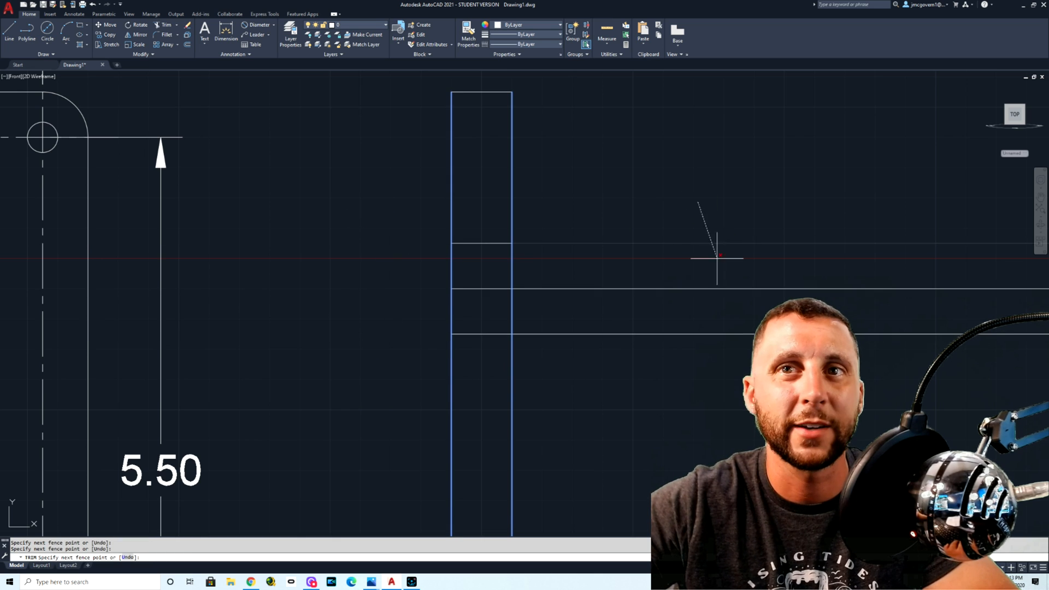
{"action": "left_click", "coordinate": [648, 402]}
{"action": "key", "text": "Escape"}
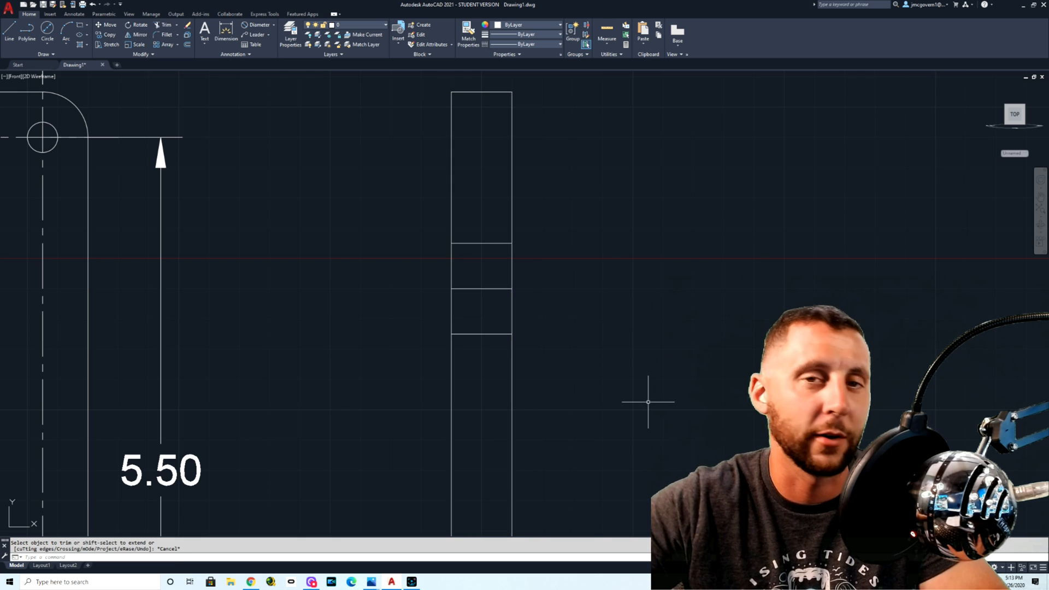
{"action": "scroll", "coordinate": [569, 312], "scroll_direction": "down", "scroll_amount": 4}
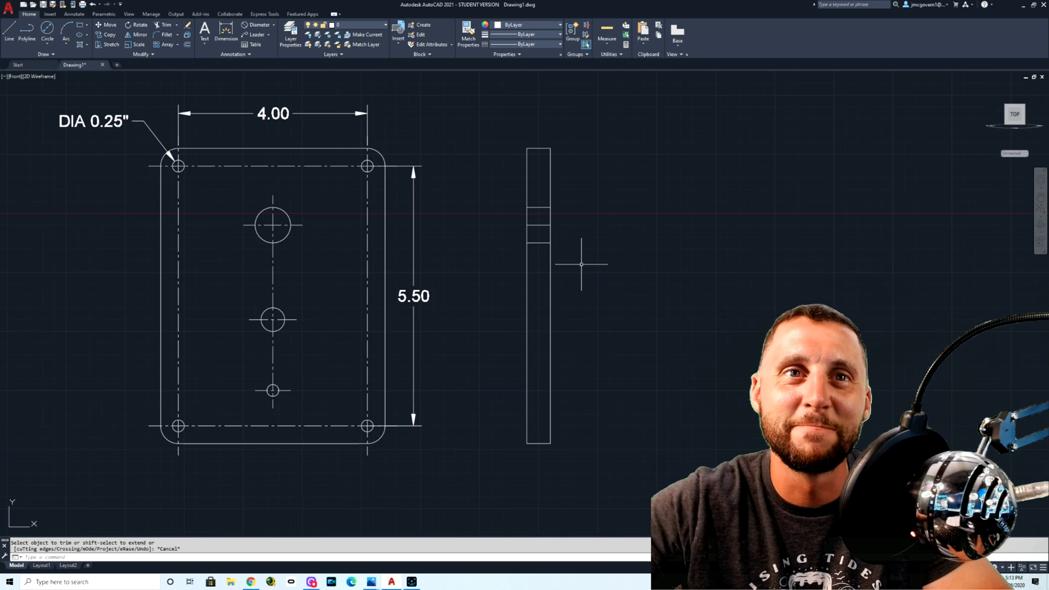
{"action": "scroll", "coordinate": [582, 264], "scroll_direction": "down", "scroll_amount": 2}
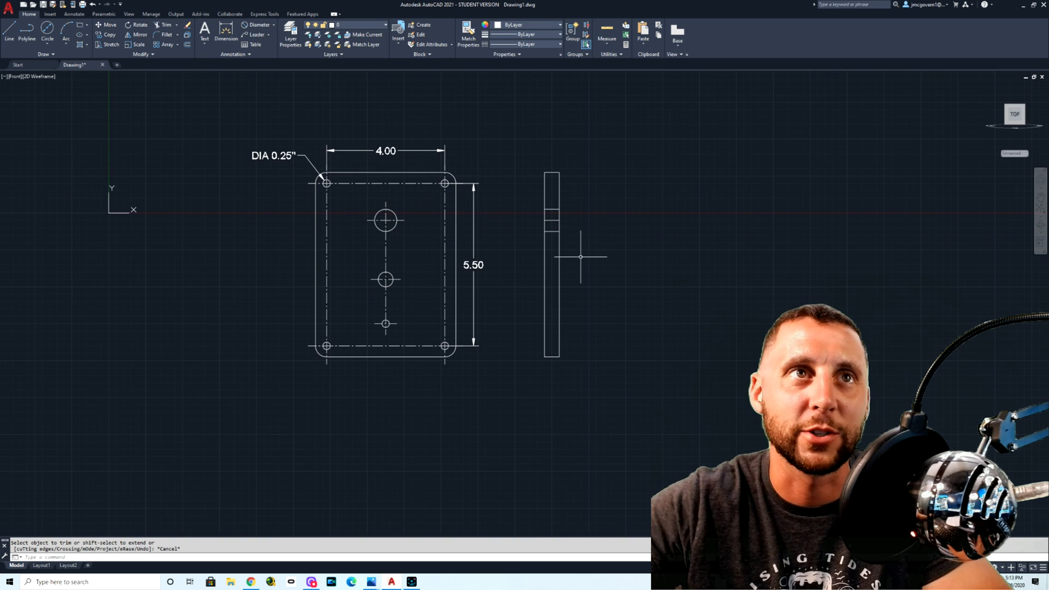
{"action": "scroll", "coordinate": [580, 257], "scroll_direction": "up", "scroll_amount": 2}
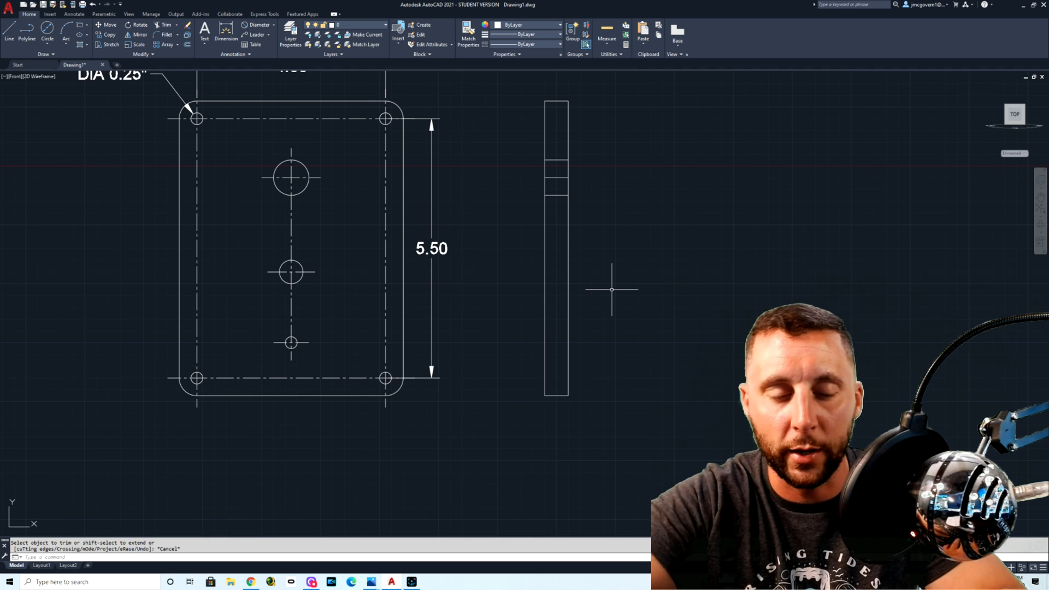
Step: Offset the side view's two vertical edges outward by 0.25, one on each side
{"action": "type", "text": "ex"}
{"action": "key", "text": "BackSpace"}
{"action": "type", "text": "o"}
{"action": "key", "text": "Return"}
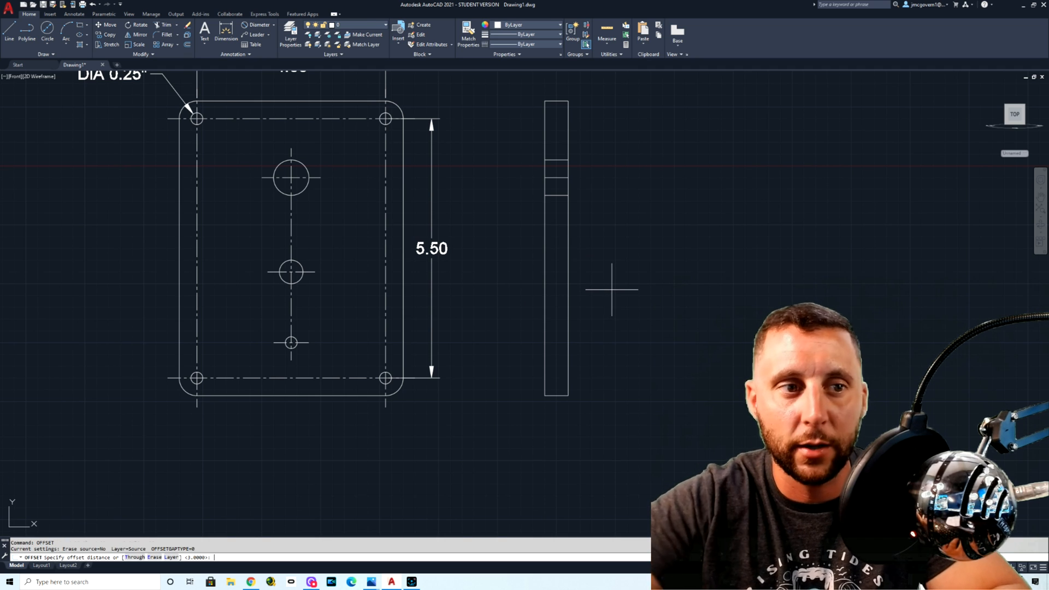
{"action": "type", "text": ".25"}
{"action": "key", "text": "Return"}
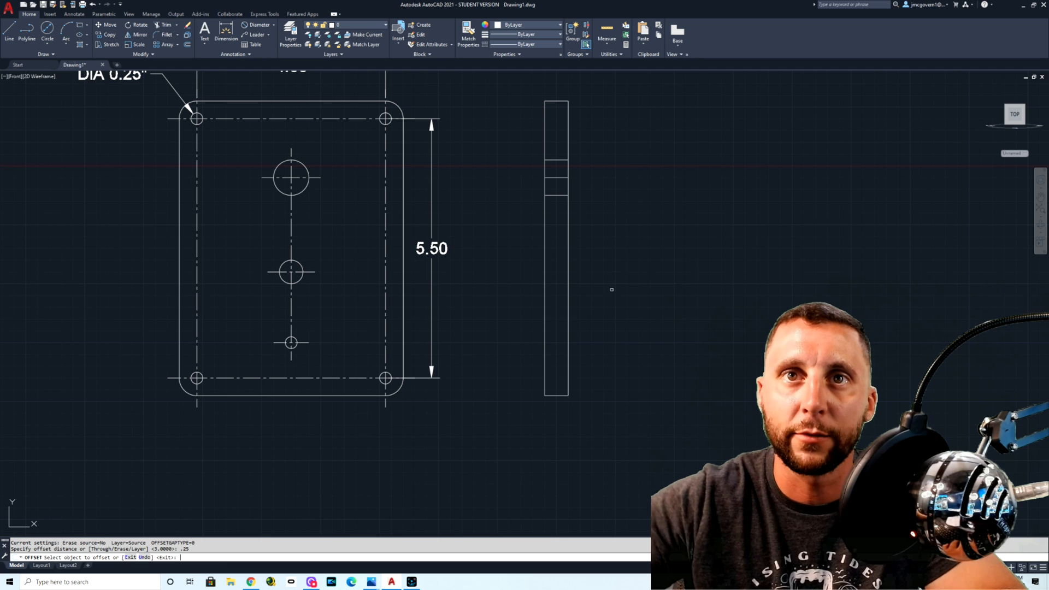
{"action": "left_click", "coordinate": [568, 213]}
{"action": "left_click", "coordinate": [575, 213]}
{"action": "left_click", "coordinate": [545, 212]}
{"action": "left_click", "coordinate": [541, 212]}
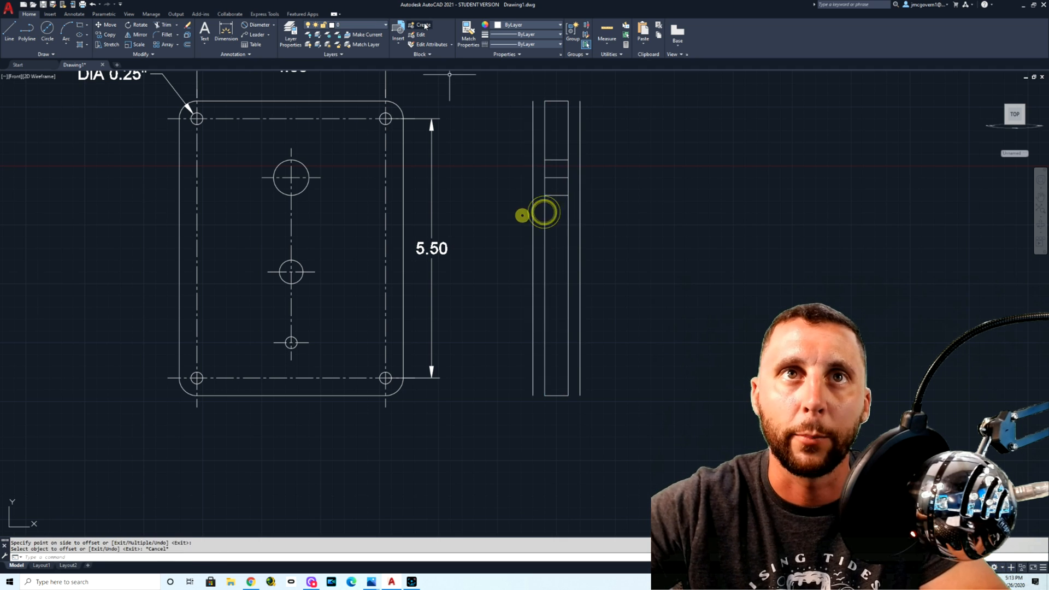
{"action": "key", "text": "Escape"}
Step: Change the color of the two offset vertical lines to red
{"action": "left_click", "coordinate": [533, 134]}
{"action": "left_click", "coordinate": [579, 134]}
{"action": "left_click", "coordinate": [515, 25]}
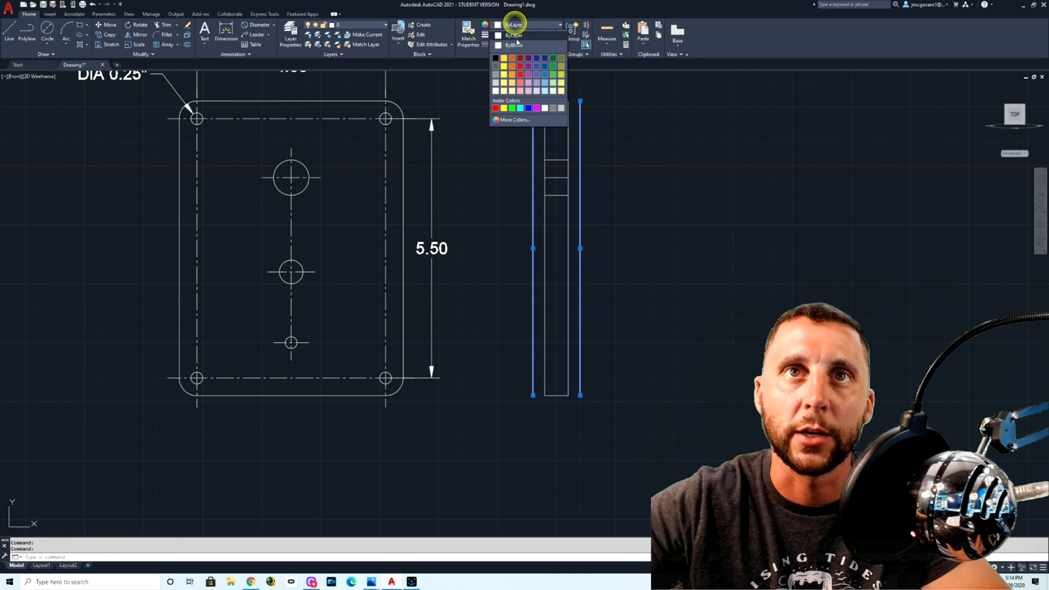
{"action": "left_click", "coordinate": [521, 66]}
{"action": "key", "text": "Escape"}
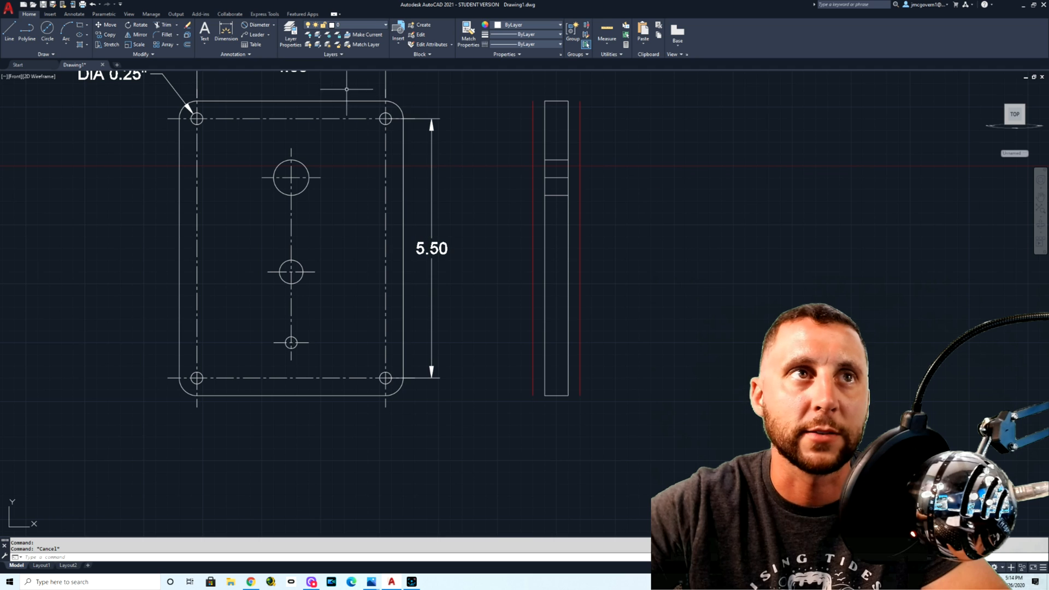
Step: Extend the largest hole's center line in the side view to the red offset lines on both sides
{"action": "type", "text": "EX"}
{"action": "key", "text": "Return"}
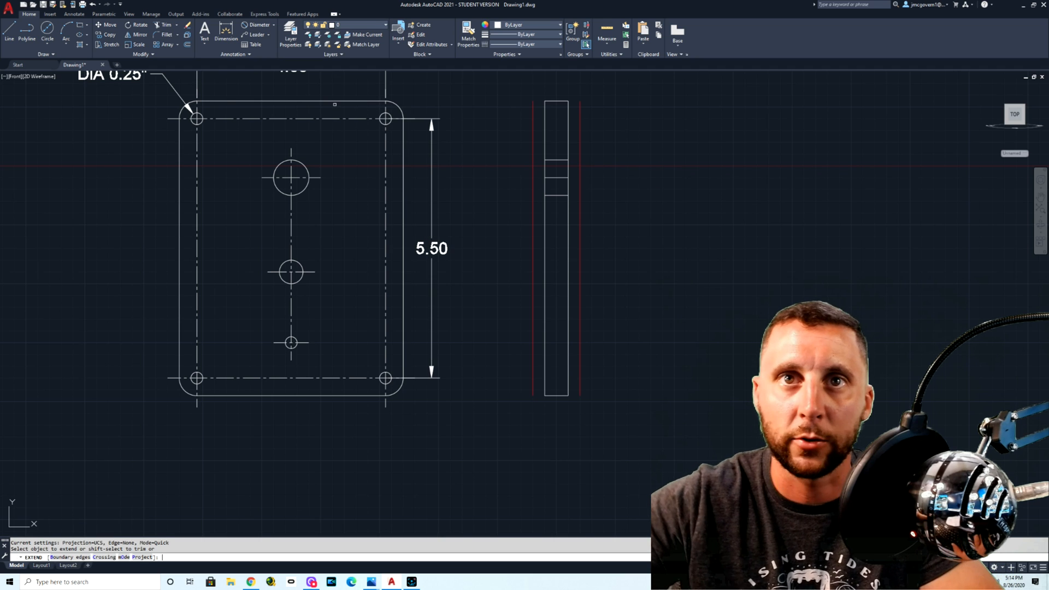
{"action": "left_click", "coordinate": [545, 171]}
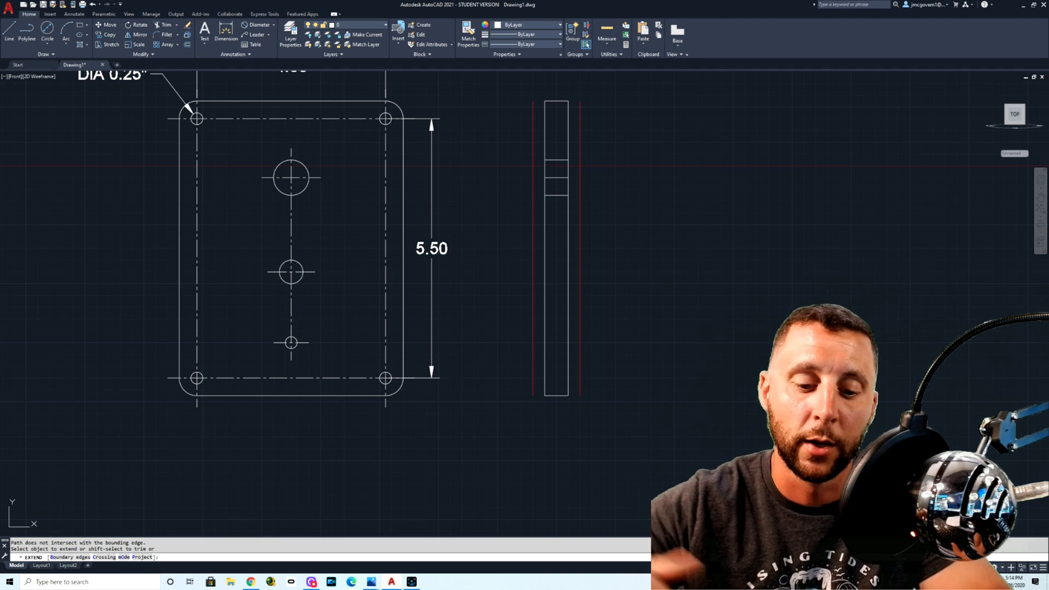
{"action": "key", "text": "Escape"}
{"action": "key", "text": "Return"}
{"action": "left_click", "coordinate": [543, 169]}
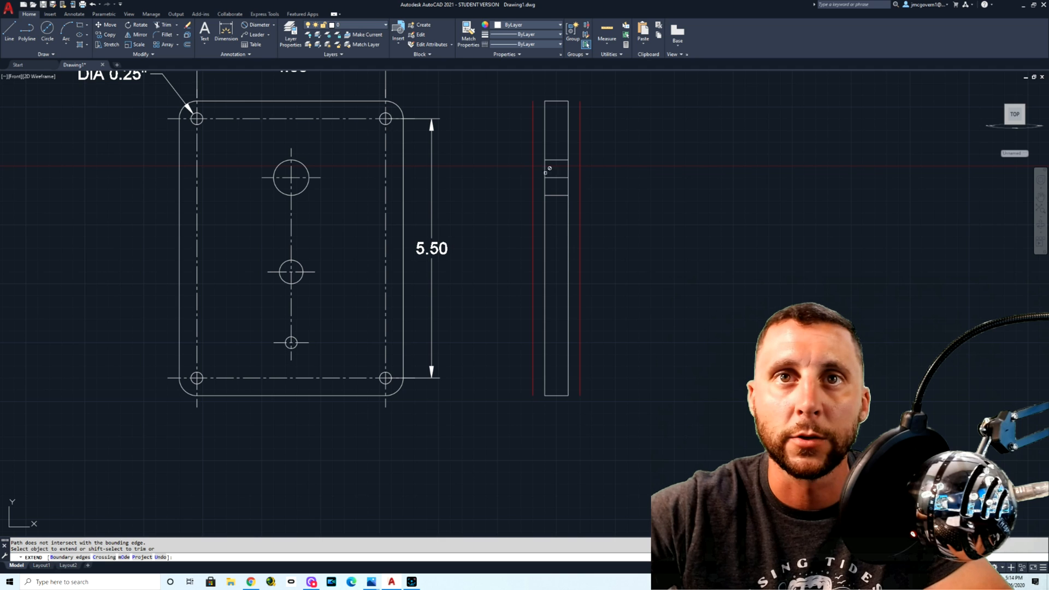
{"action": "left_click", "coordinate": [549, 178]}
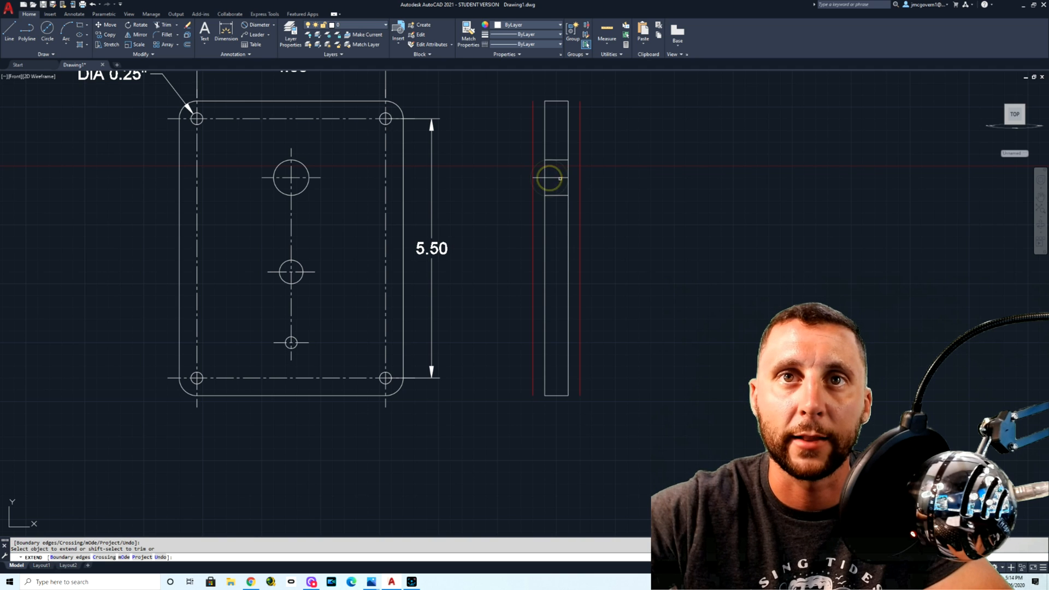
{"action": "left_click", "coordinate": [565, 177]}
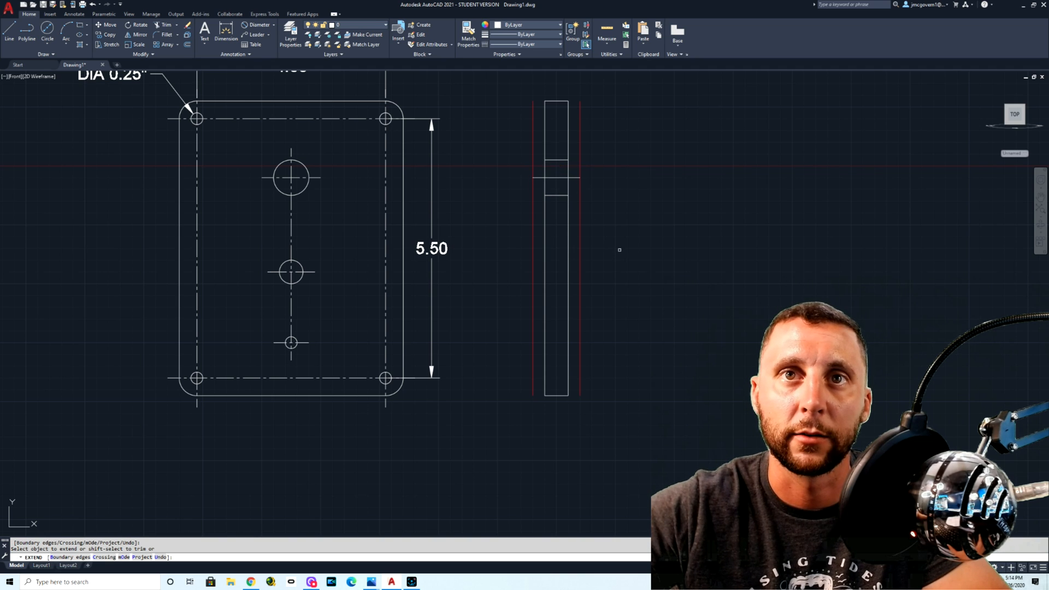
{"action": "key", "text": "Escape"}
Step: Erase the two red offset lines beside the side view
{"action": "left_click", "coordinate": [588, 241]}
{"action": "left_click", "coordinate": [577, 253]}
{"action": "left_click", "coordinate": [535, 248]}
{"action": "left_click", "coordinate": [512, 263]}
{"action": "key", "text": "Delete"}
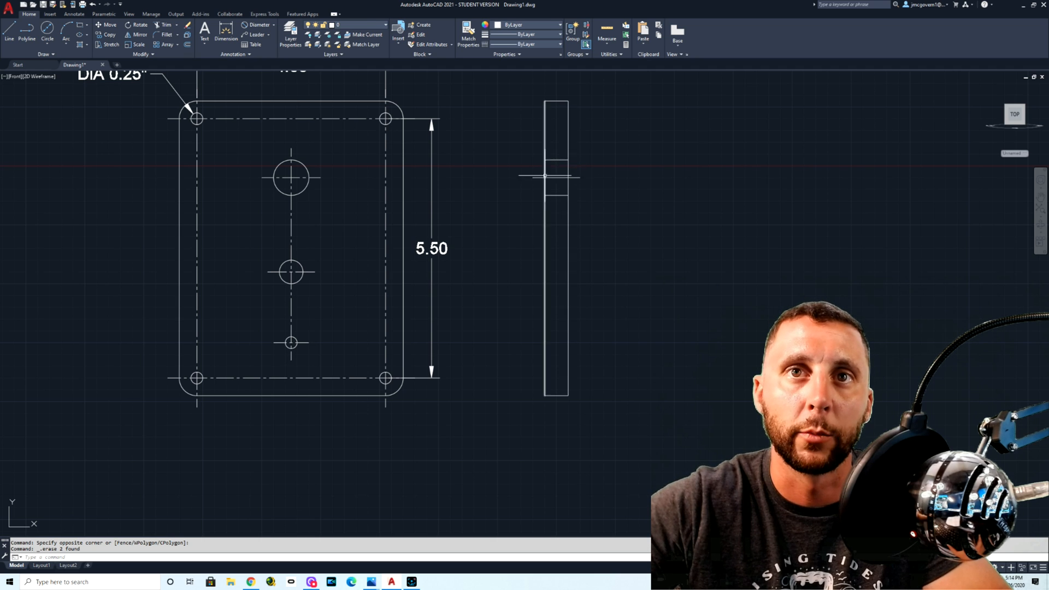
Step: Draw horizontal lines from the middle hole's top quadrant and center across and past the side view
{"action": "type", "text": "xl"}
{"action": "key", "text": "Return"}
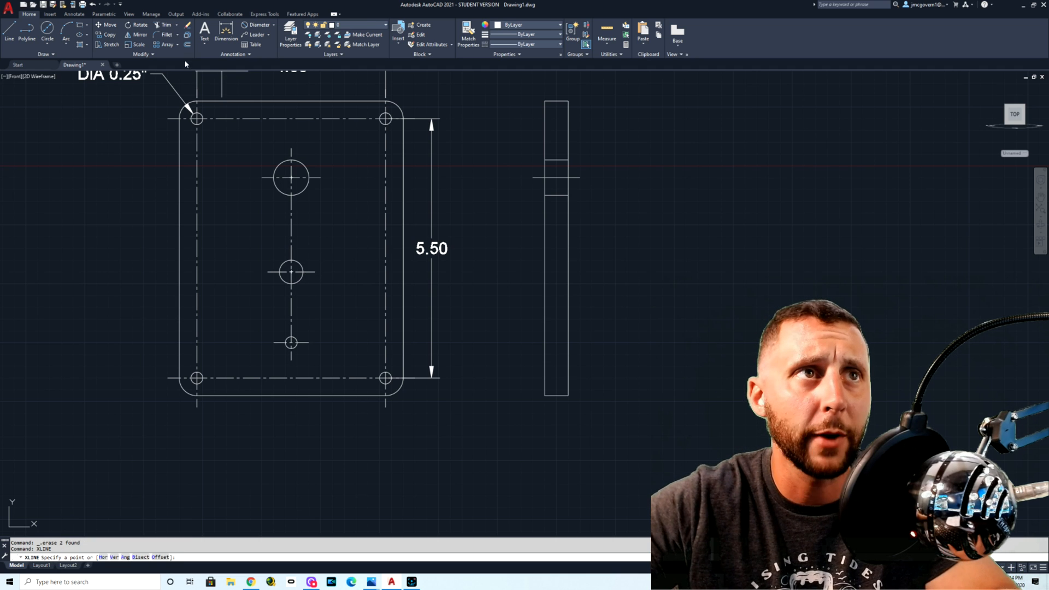
{"action": "left_click", "coordinate": [9, 31]}
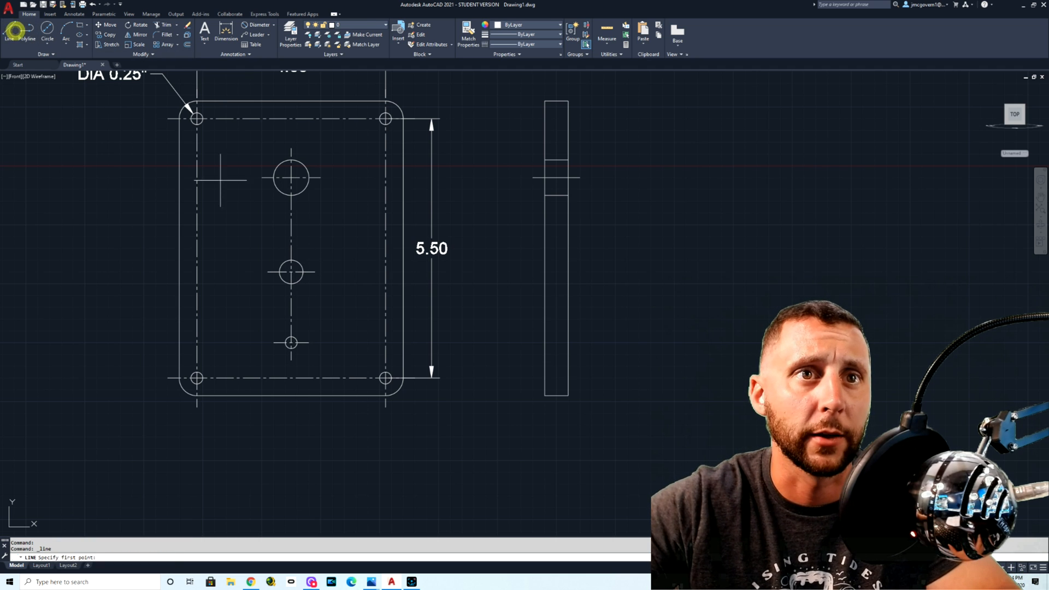
{"action": "left_click", "coordinate": [292, 260]}
{"action": "left_click", "coordinate": [618, 258]}
{"action": "key", "text": "Escape"}
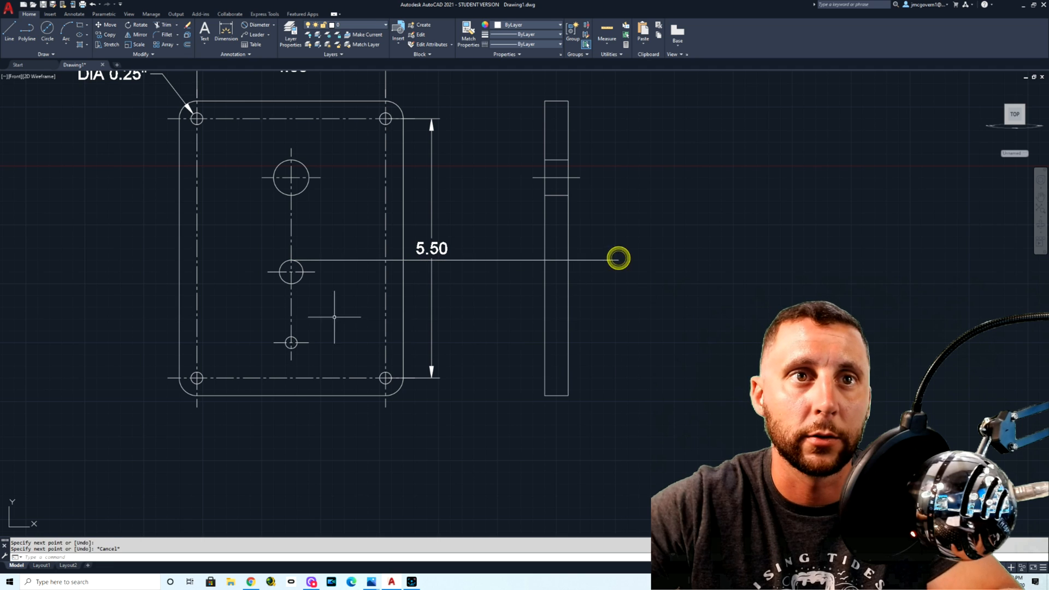
{"action": "key", "text": "Return"}
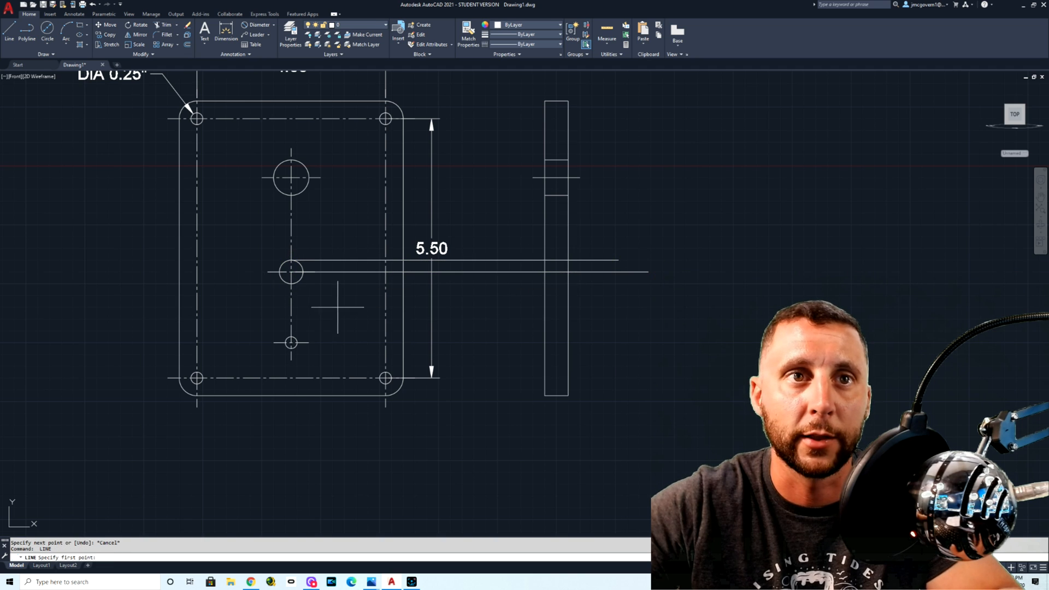
{"action": "key", "text": "Escape"}
{"action": "key", "text": "Escape"}
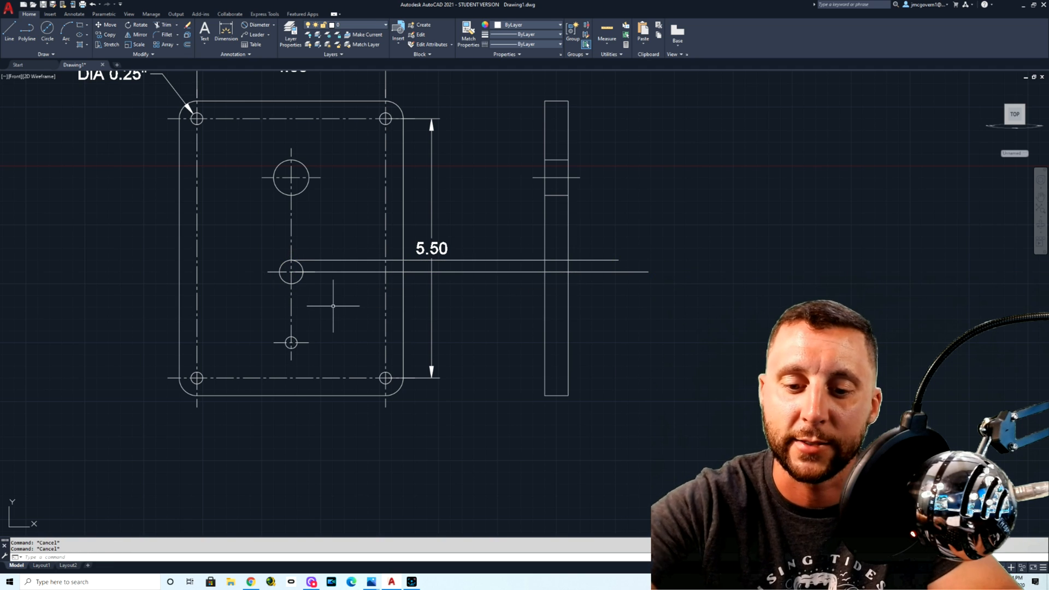
Step: Draw a horizontal line from the middle hole's bottom quadrant past the side view, with polar tracking on
{"action": "key", "text": "F10"}
{"action": "key", "text": "F10"}
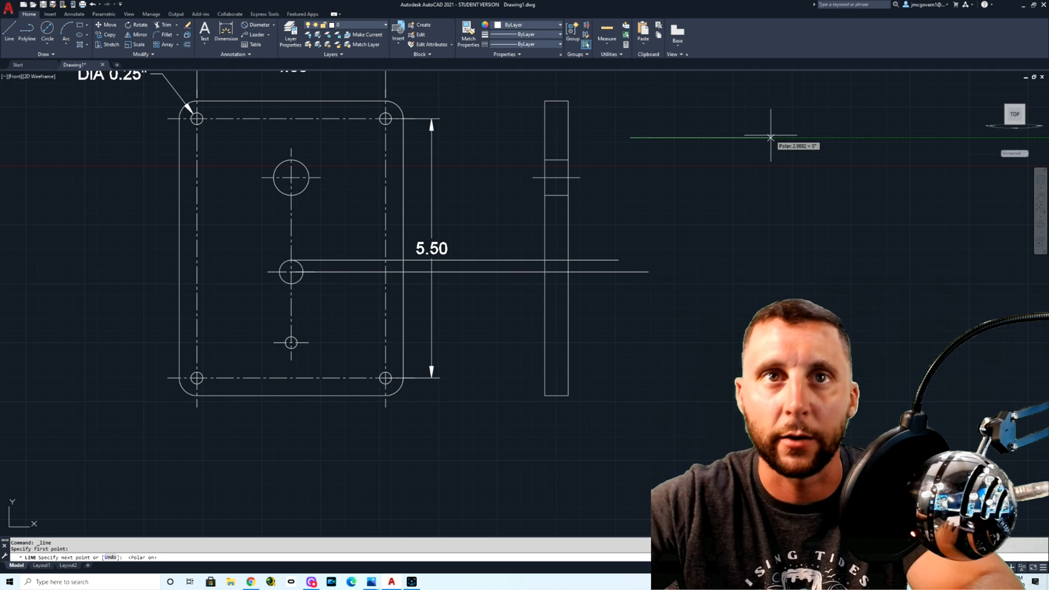
{"action": "key", "text": "Escape"}
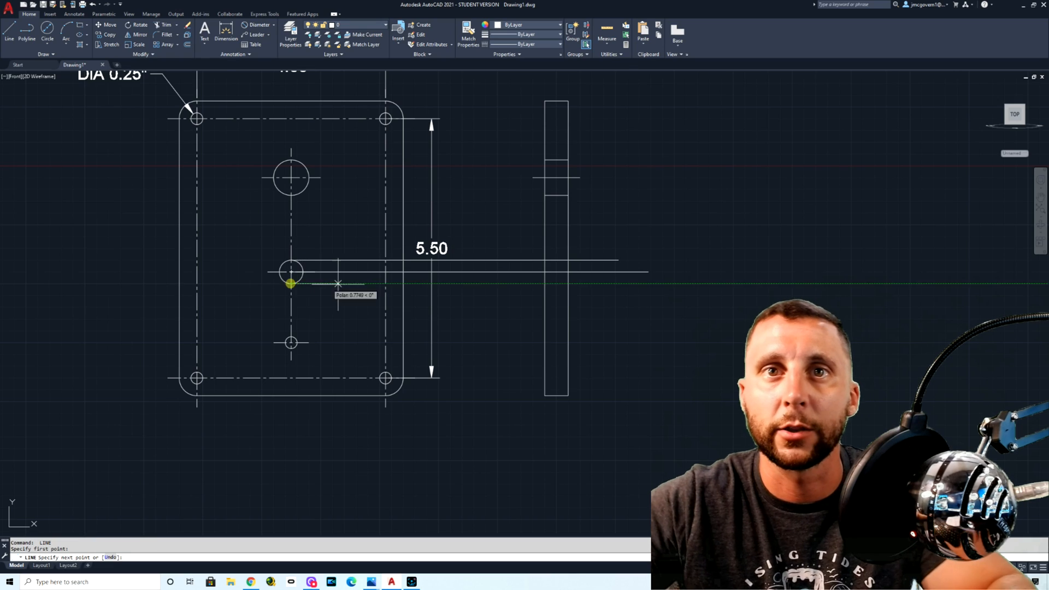
{"action": "left_click", "coordinate": [291, 284]}
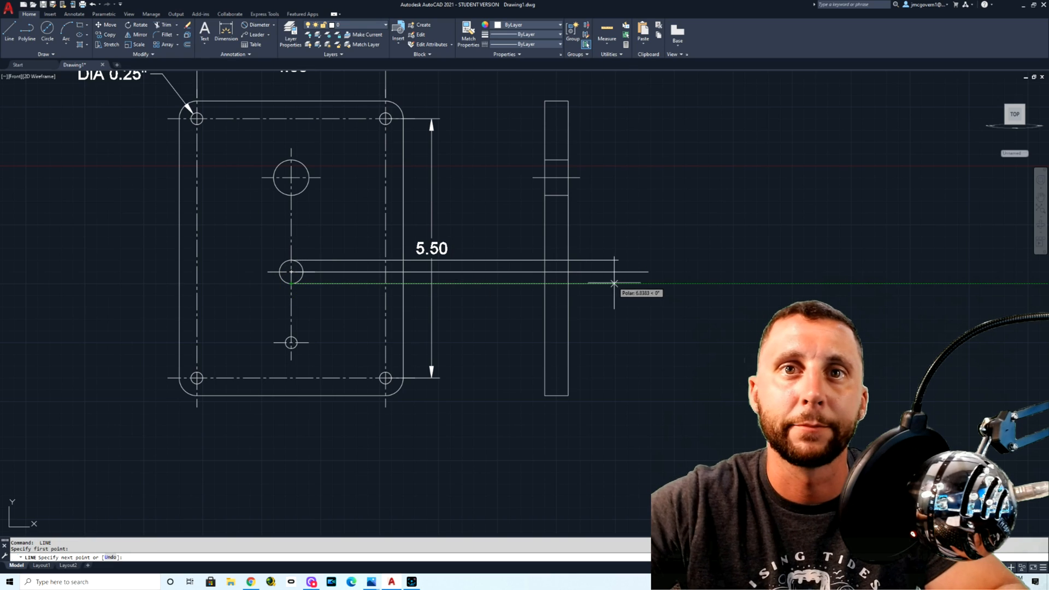
{"action": "left_click", "coordinate": [608, 302]}
{"action": "key", "text": "Escape"}
Step: Draw horizontal lines from the lowest center hole's top quadrant, bottom quadrant and center past the side view
{"action": "key", "text": "Return"}
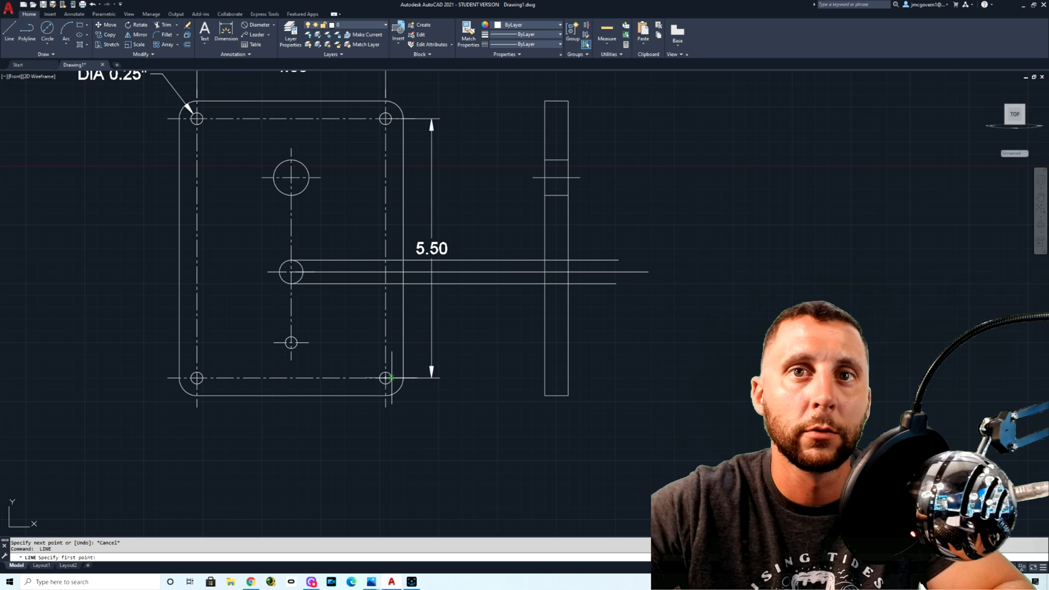
{"action": "left_click", "coordinate": [292, 338]}
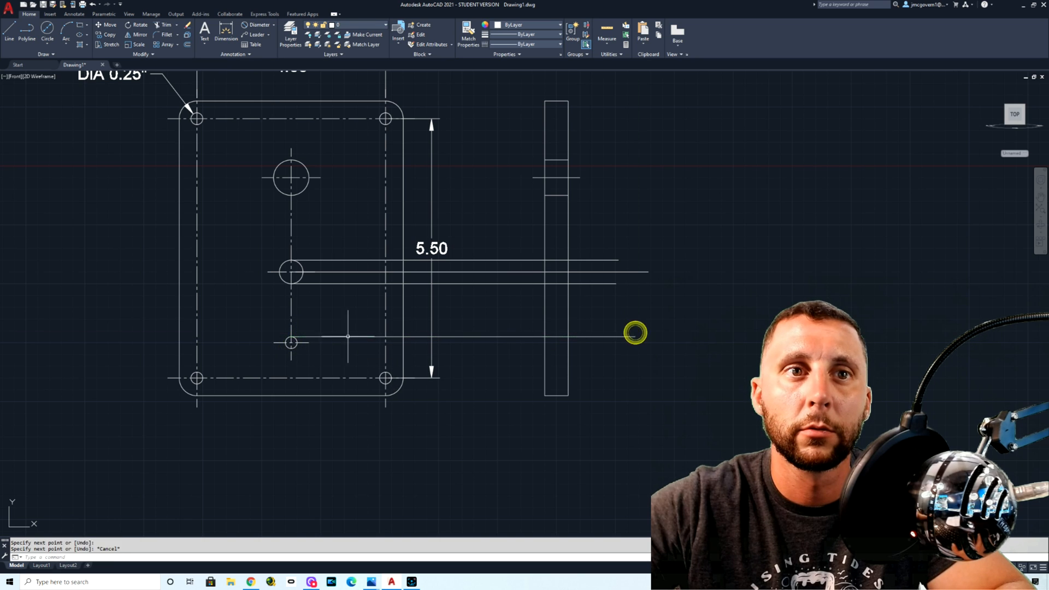
{"action": "left_click", "coordinate": [616, 348]}
{"action": "key", "text": "Return"}
{"action": "key", "text": "Return"}
{"action": "left_click", "coordinate": [292, 343]}
{"action": "left_click", "coordinate": [606, 343]}
{"action": "key", "text": "Escape"}
Step: Draw horizontal lines from the lower-right corner hole's top quadrant, bottom quadrant and center past the side view
{"action": "key", "text": "Return"}
{"action": "left_click", "coordinate": [385, 373]}
{"action": "left_click", "coordinate": [629, 372]}
{"action": "key", "text": "Return"}
{"action": "key", "text": "Return"}
{"action": "left_click", "coordinate": [384, 385]}
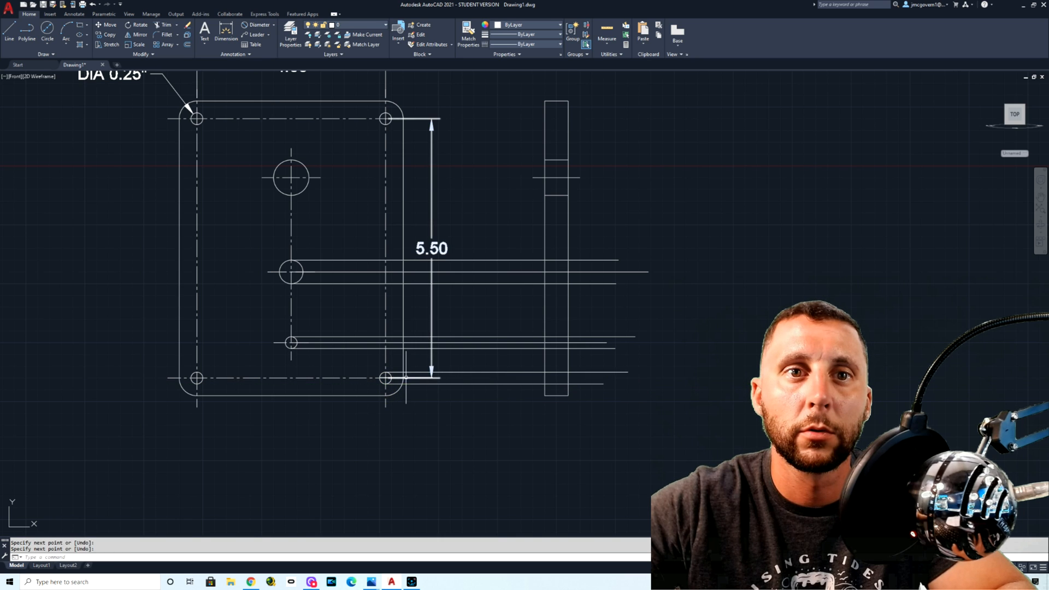
{"action": "left_click", "coordinate": [601, 378]}
{"action": "key", "text": "Return"}
{"action": "key", "text": "Return"}
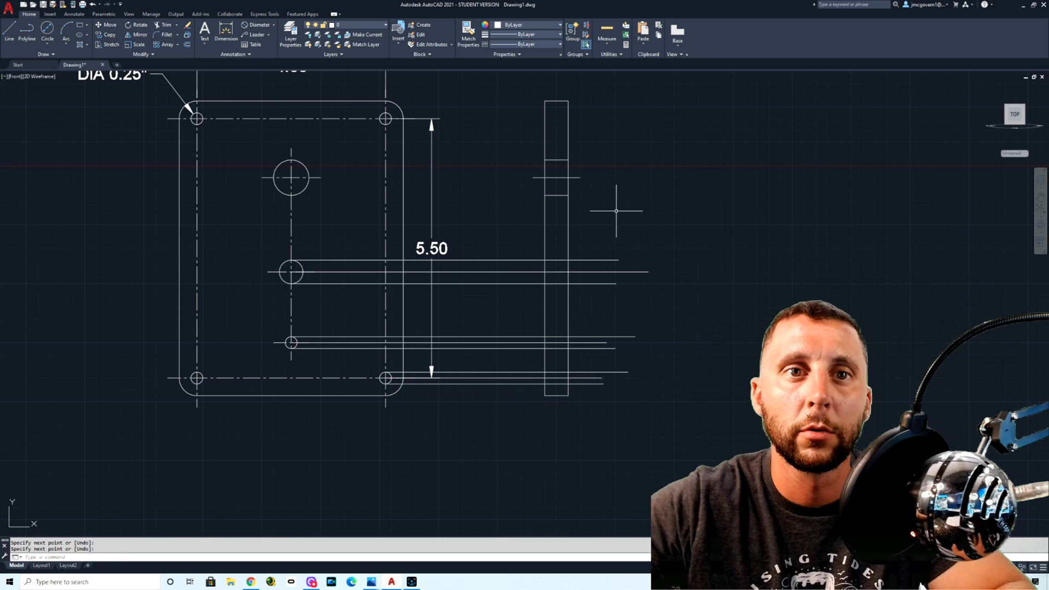
Step: Draw horizontal lines from the upper-right corner hole's top quadrant, center and bottom quadrant past the side view
{"action": "left_click", "coordinate": [385, 113]}
{"action": "left_click", "coordinate": [621, 113]}
{"action": "key", "text": "Return"}
{"action": "key", "text": "Return"}
{"action": "left_click", "coordinate": [385, 119]}
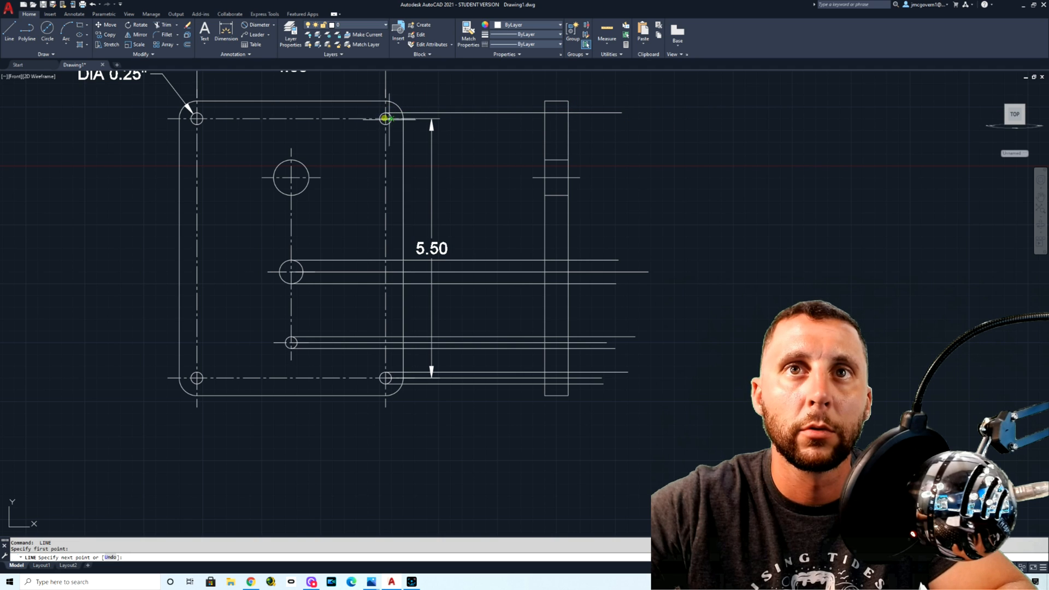
{"action": "left_click", "coordinate": [633, 118]}
{"action": "key", "text": "Return"}
{"action": "key", "text": "Return"}
{"action": "left_click", "coordinate": [385, 124]}
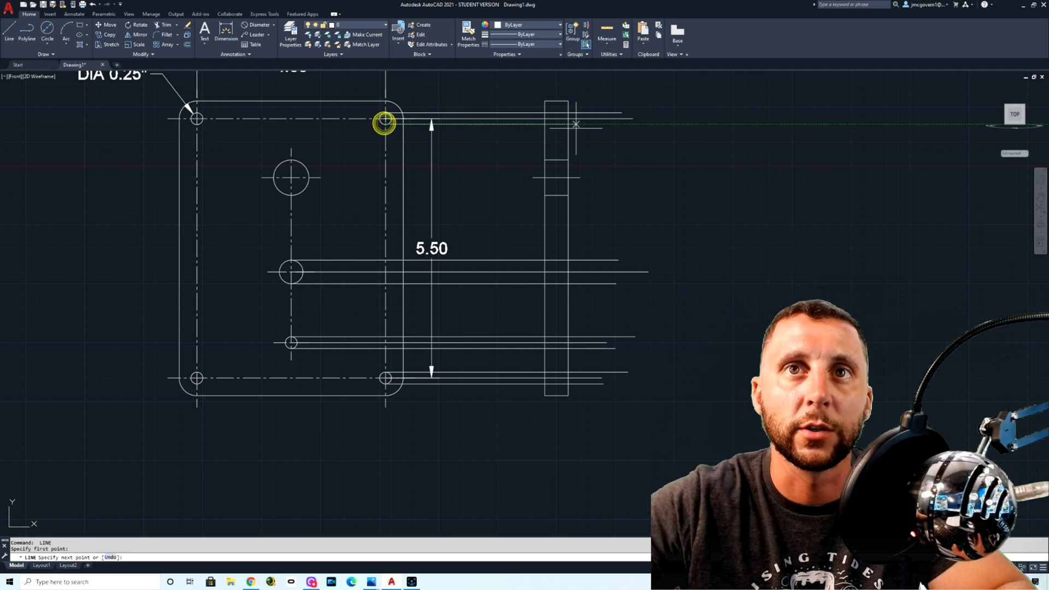
{"action": "left_click", "coordinate": [627, 124]}
{"action": "key", "text": "Escape"}
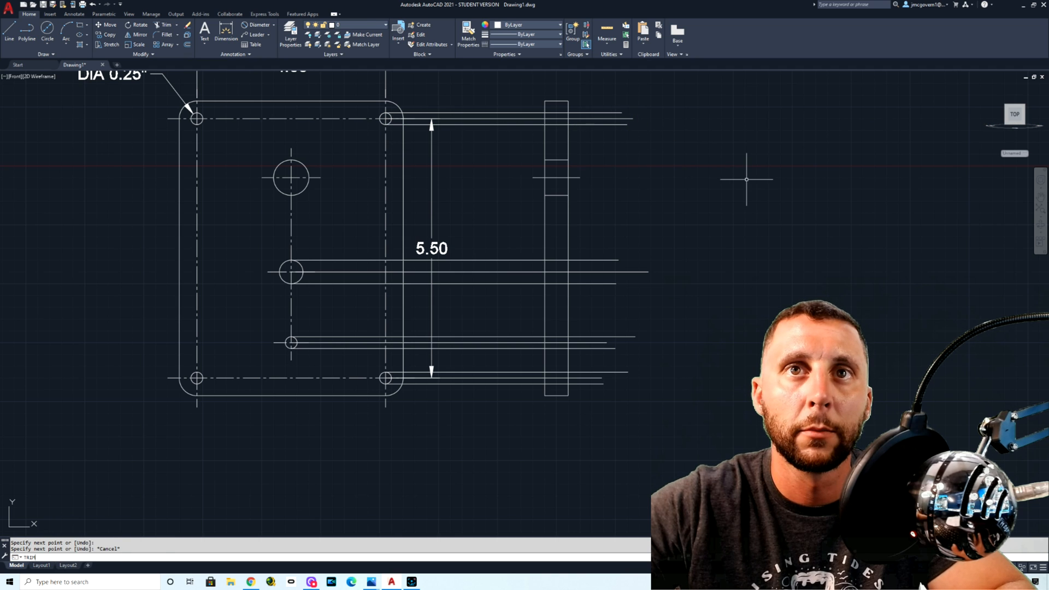
Step: Trim the projected hole lines beyond the side view's far edge with a fence, using its two vertical edges as cutting edges
{"action": "type", "text": "TRIM"}
{"action": "key", "text": "Return"}
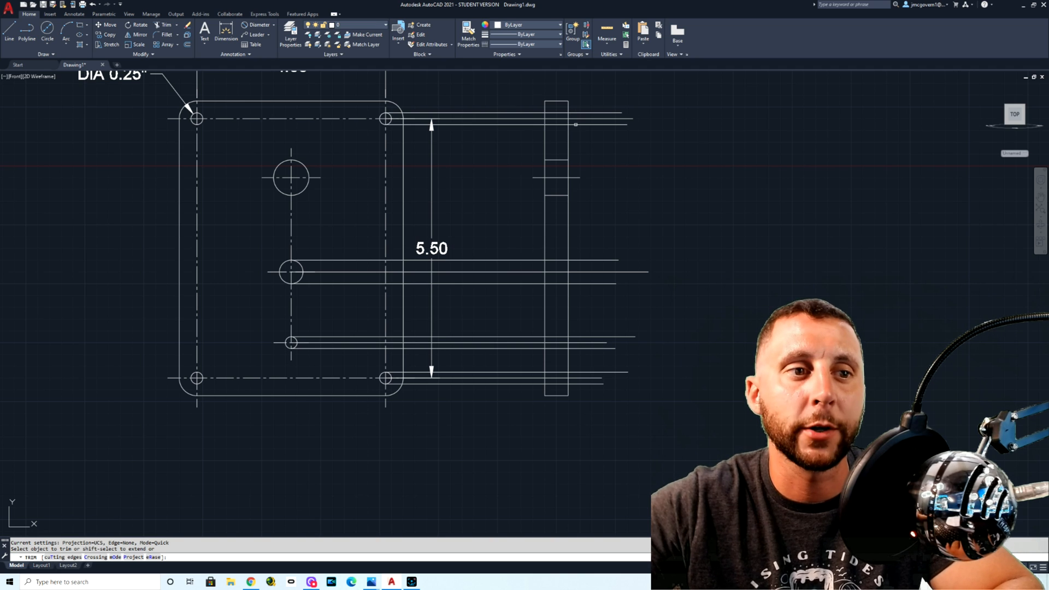
{"action": "left_click", "coordinate": [63, 558]}
{"action": "left_click", "coordinate": [568, 138]}
{"action": "left_click", "coordinate": [544, 137]}
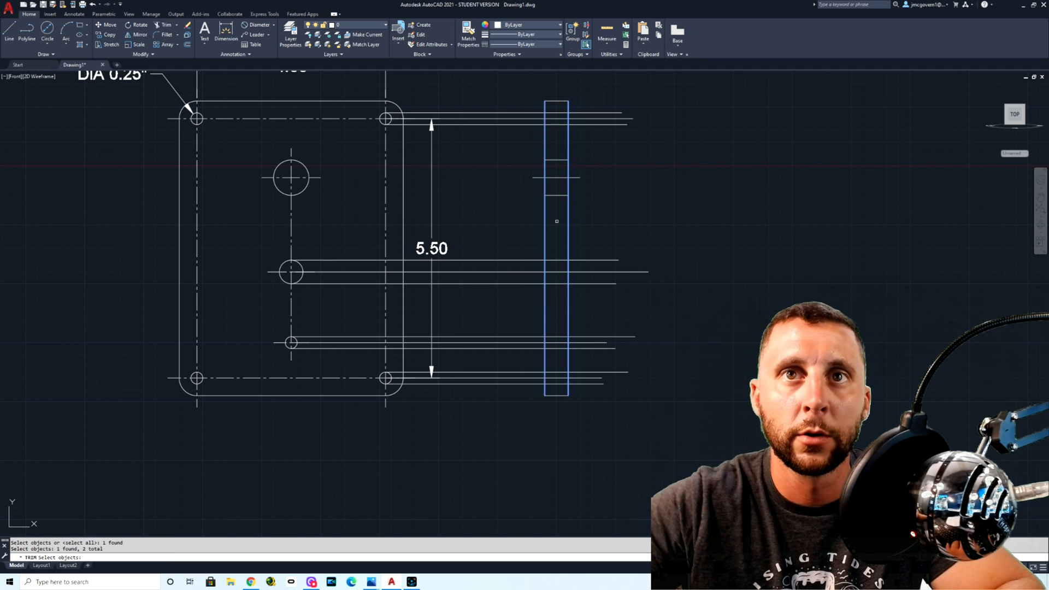
{"action": "key", "text": "Return"}
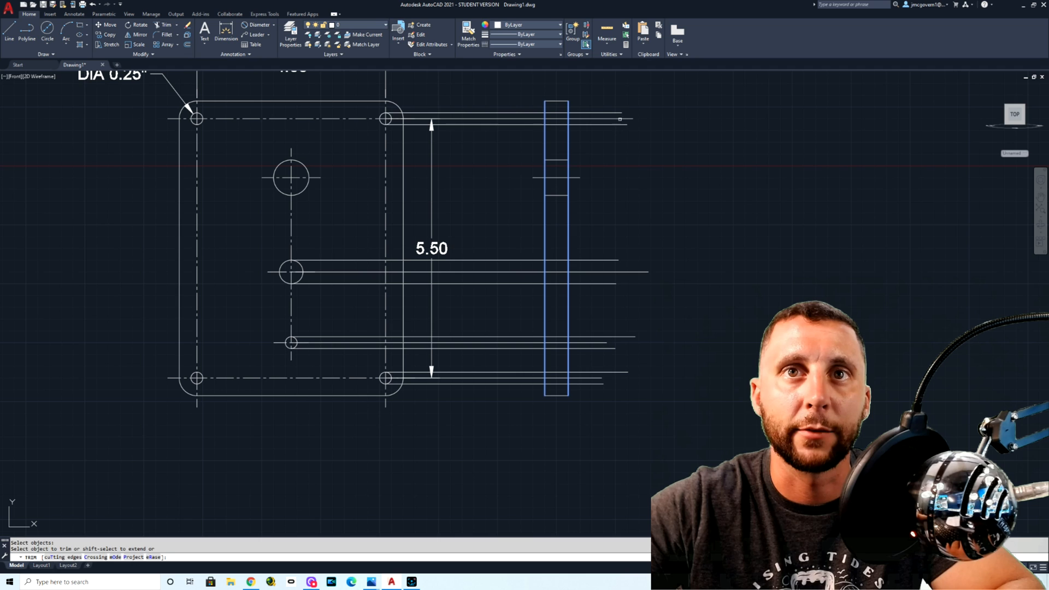
{"action": "left_click", "coordinate": [624, 96]}
{"action": "left_click", "coordinate": [589, 412]}
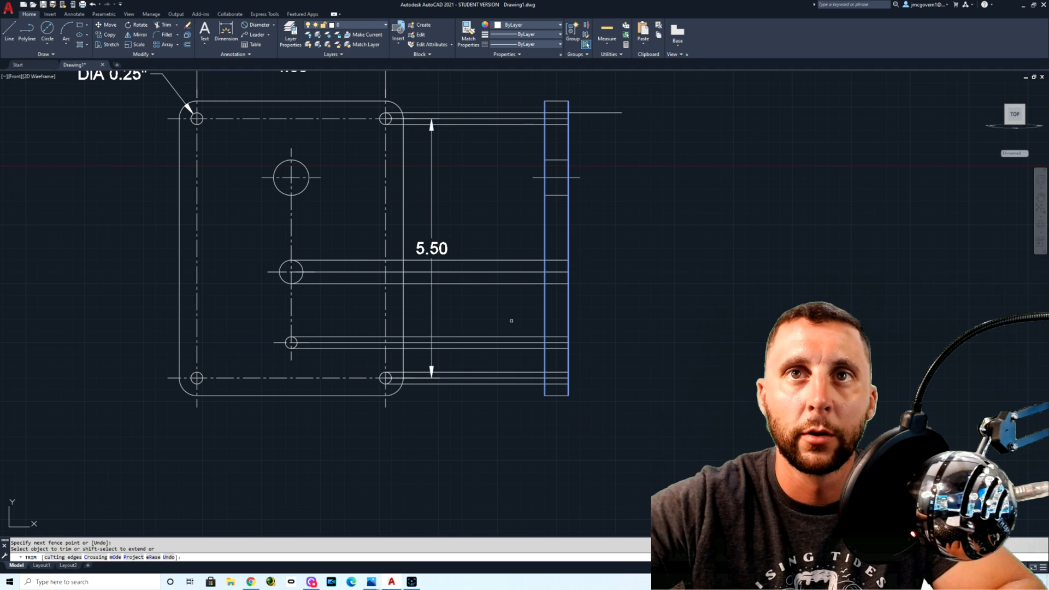
Step: Trim the projected hole lines between the plate and the side view with a fence
{"action": "left_click", "coordinate": [512, 89]}
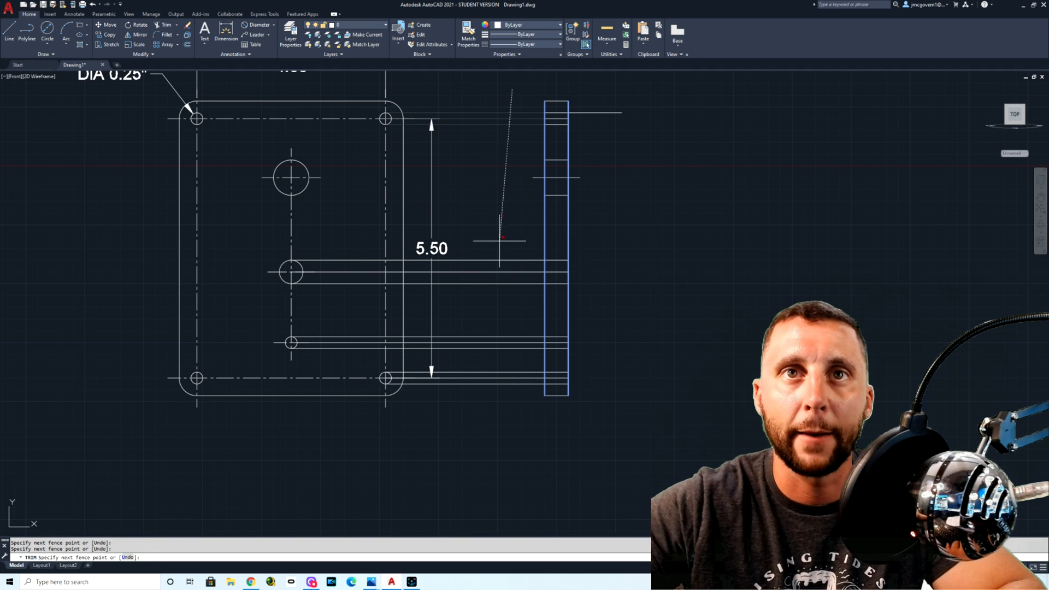
{"action": "left_click", "coordinate": [495, 398]}
{"action": "key", "text": "Return"}
{"action": "key", "text": "Escape"}
Step: Shorten the leftover uppermost hole line by its end grip so it stops at the side view's right edge
{"action": "left_click", "coordinate": [612, 111]}
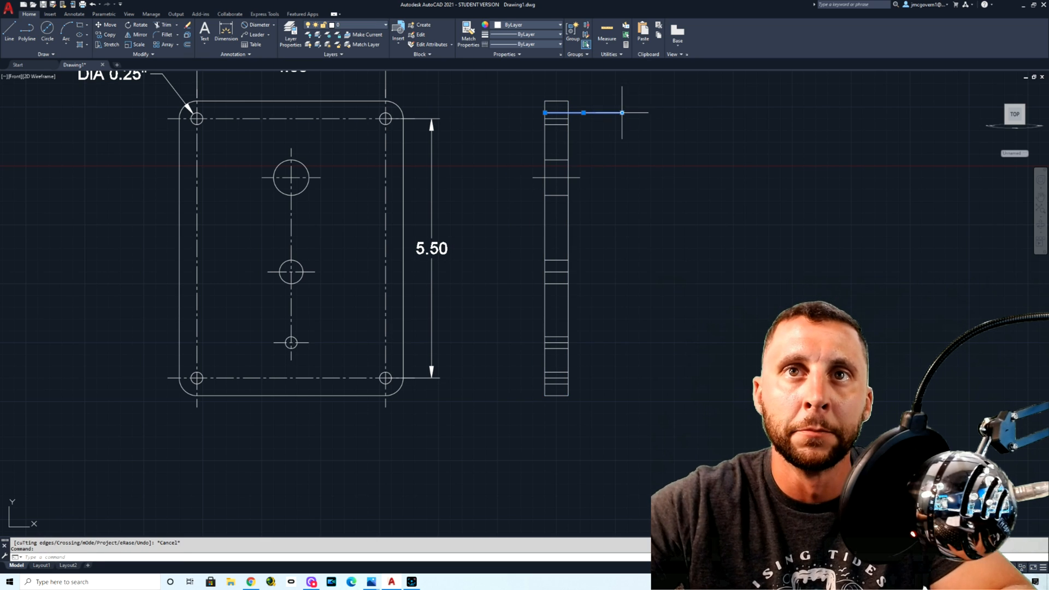
{"action": "left_click", "coordinate": [616, 111]}
{"action": "key", "text": "Escape"}
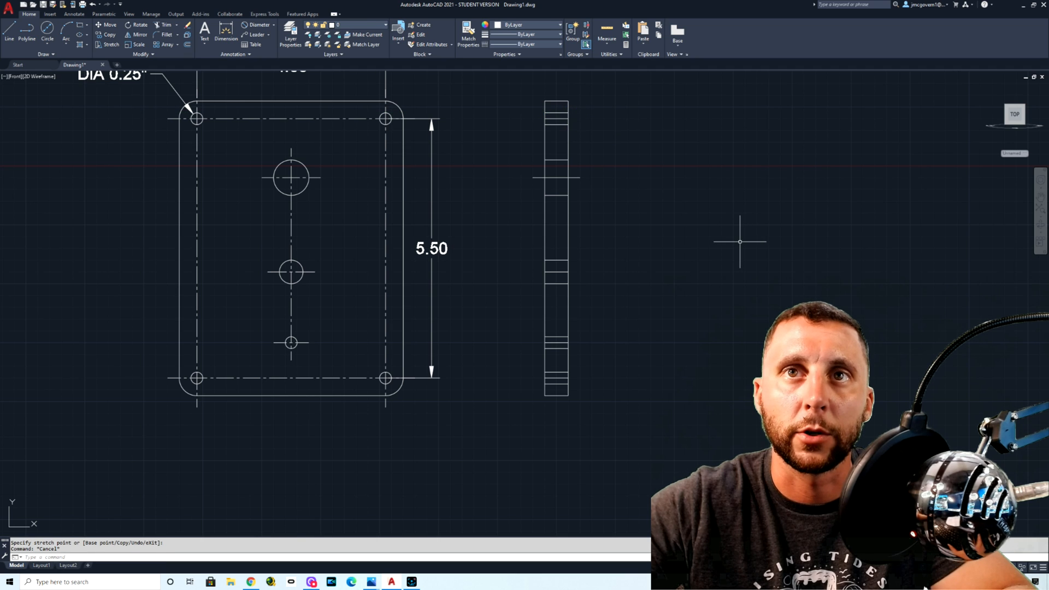
Step: Offset the side view's two vertical edges outward by 0.25
{"action": "type", "text": "OFFSET"}
{"action": "key", "text": "Return"}
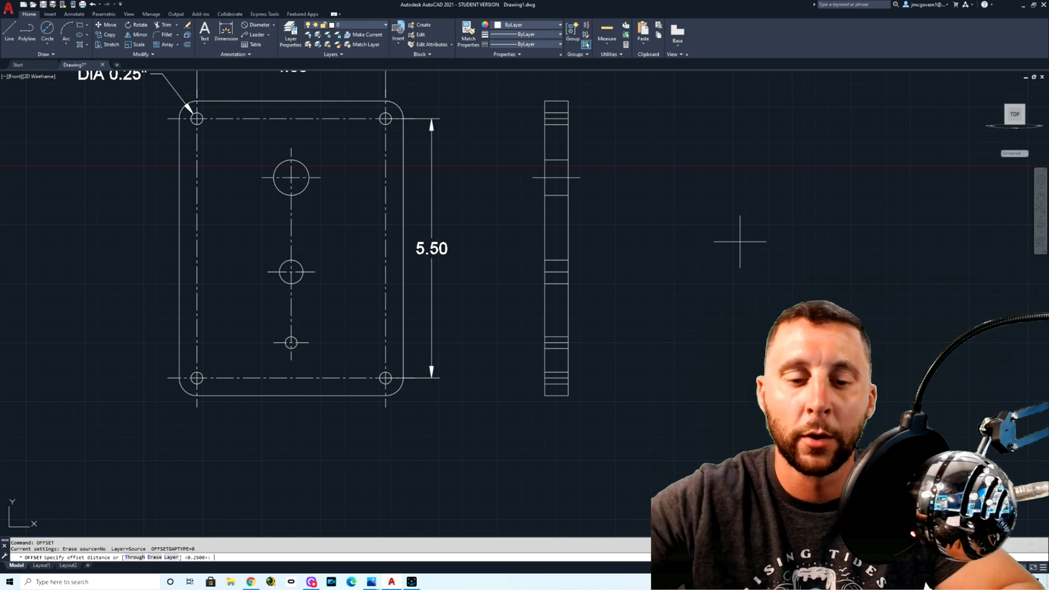
{"action": "type", "text": ".25"}
{"action": "key", "text": "Return"}
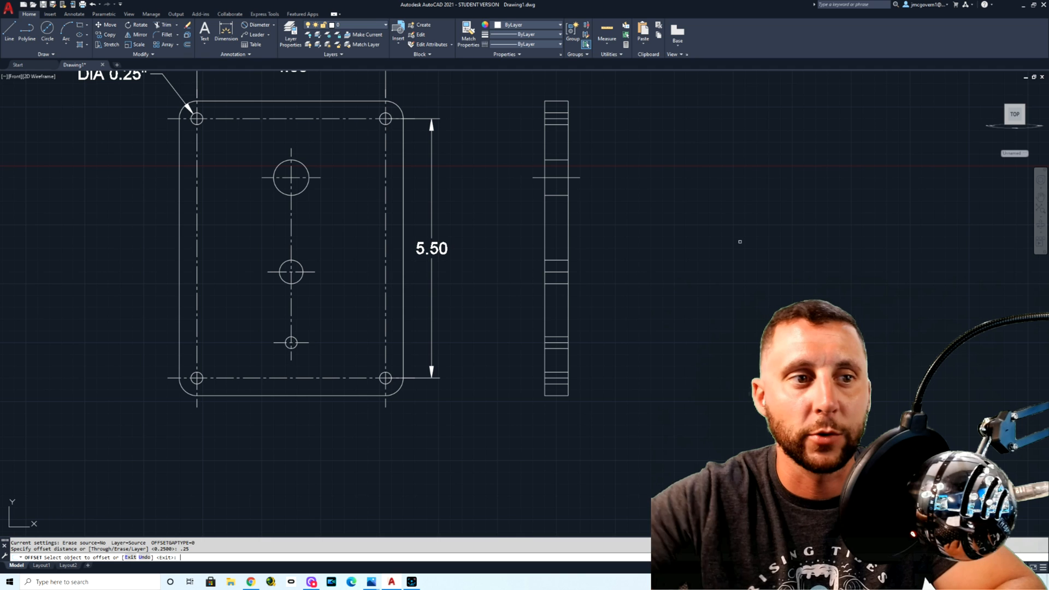
{"action": "left_click", "coordinate": [568, 273]}
{"action": "left_click", "coordinate": [601, 246]}
{"action": "left_click", "coordinate": [544, 242]}
{"action": "left_click", "coordinate": [520, 248]}
{"action": "key", "text": "Escape"}
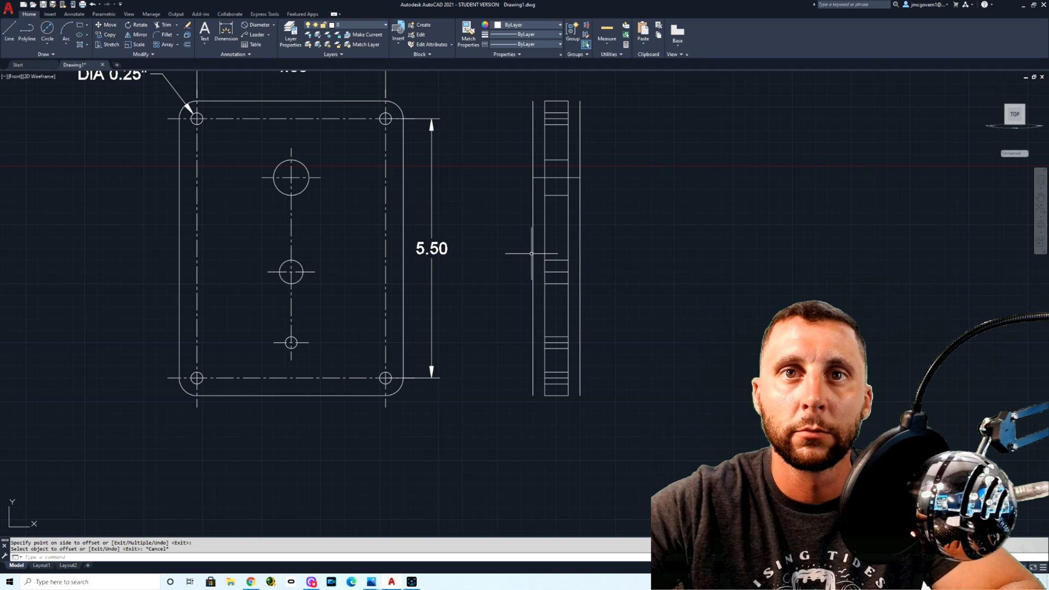
Step: Extend the four short hole center lines in the side view to the offset vertical lines on both sides
{"action": "key", "text": "BackSpace"}
{"action": "key", "text": "BackSpace"}
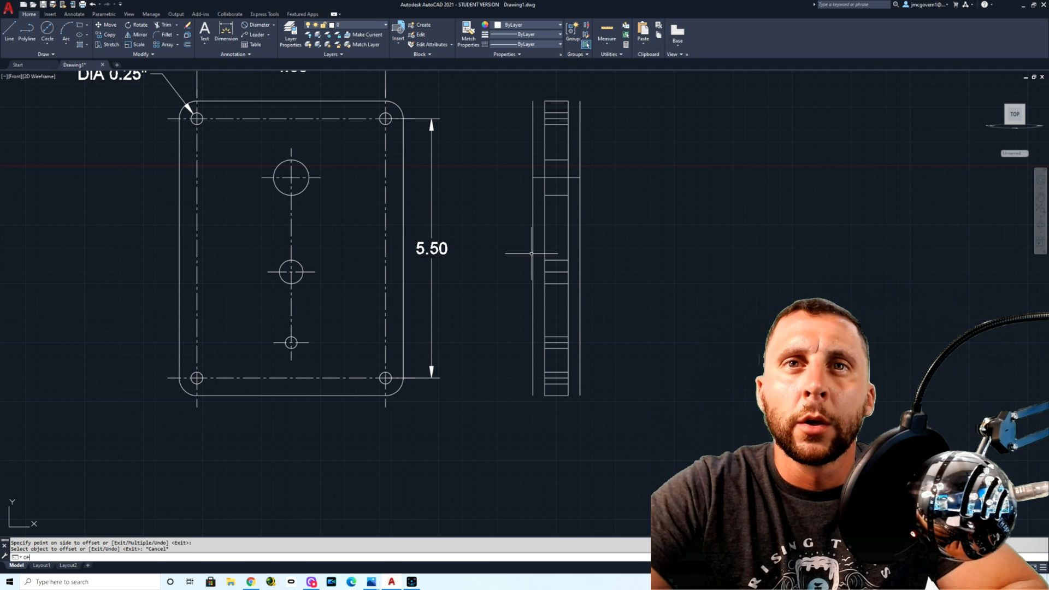
{"action": "key", "text": "Return"}
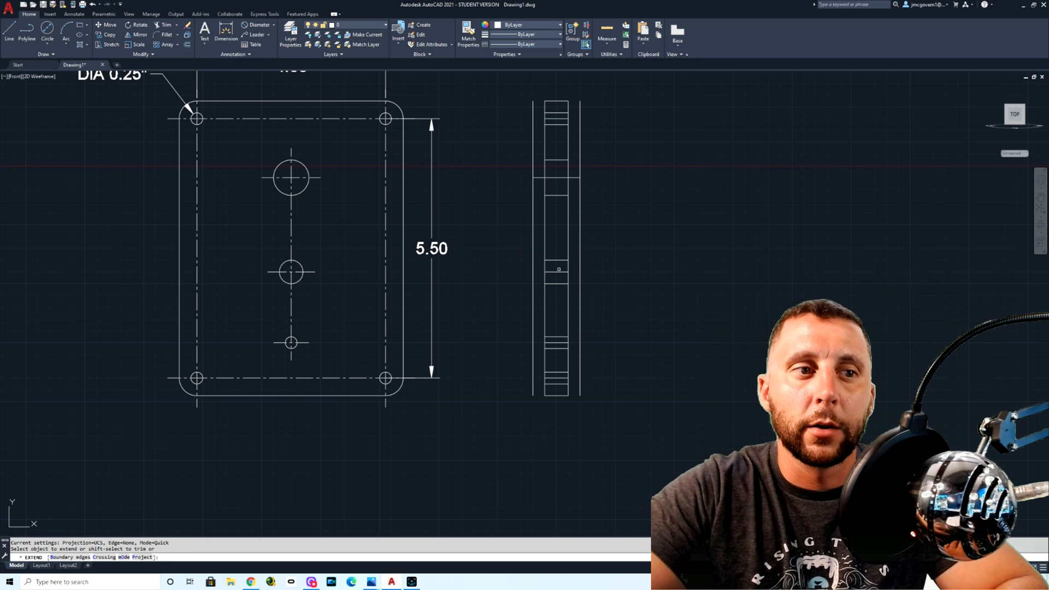
{"action": "left_click", "coordinate": [548, 271]}
{"action": "left_click", "coordinate": [565, 273]}
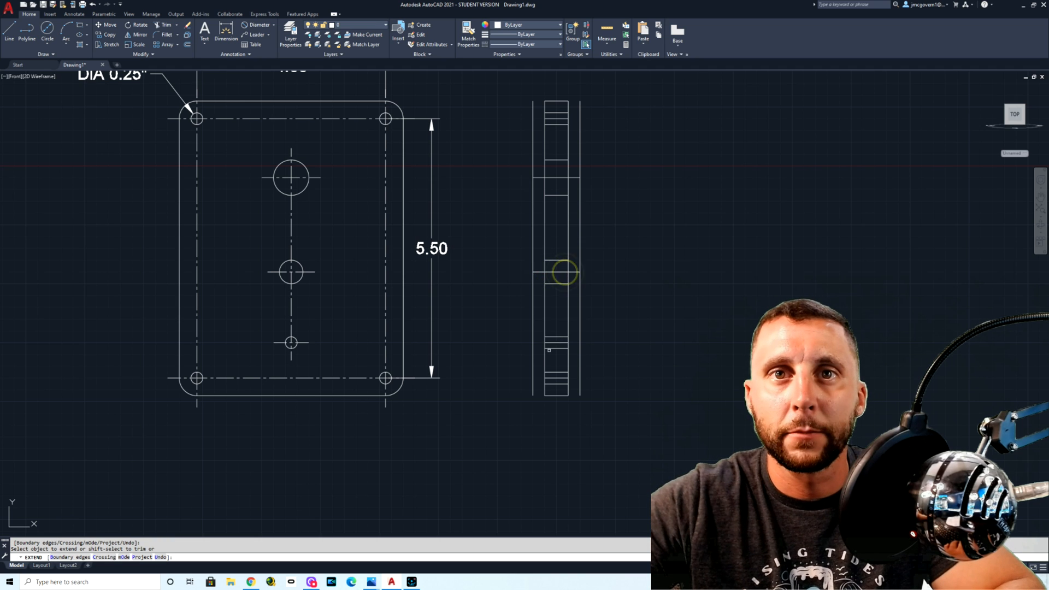
{"action": "left_click", "coordinate": [549, 343]}
{"action": "left_click", "coordinate": [565, 343]}
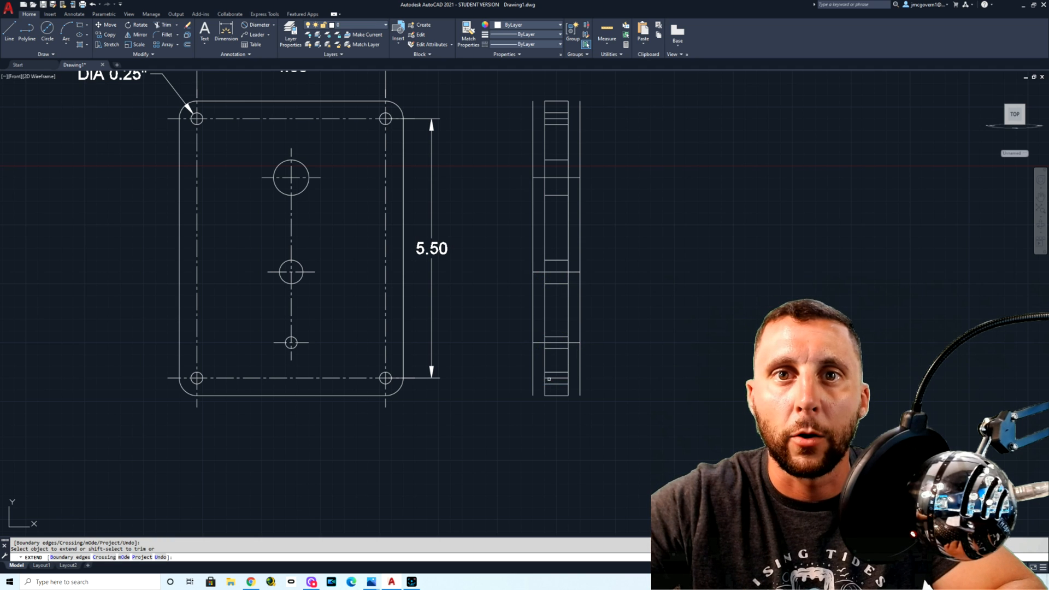
{"action": "left_click", "coordinate": [565, 378]}
{"action": "left_click", "coordinate": [551, 119]}
{"action": "left_click", "coordinate": [565, 118]}
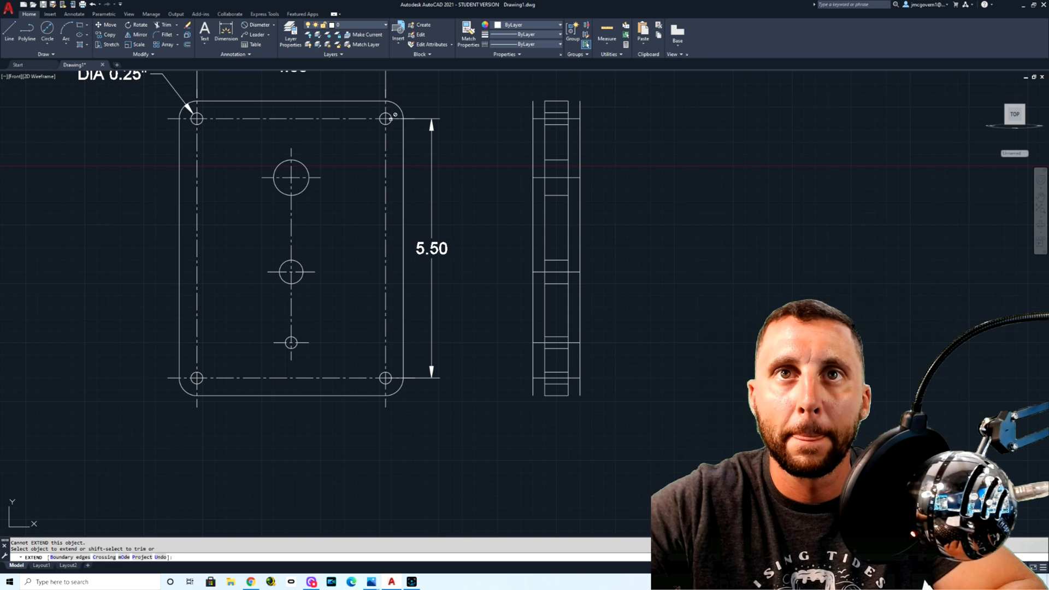
{"action": "left_click", "coordinate": [417, 119]}
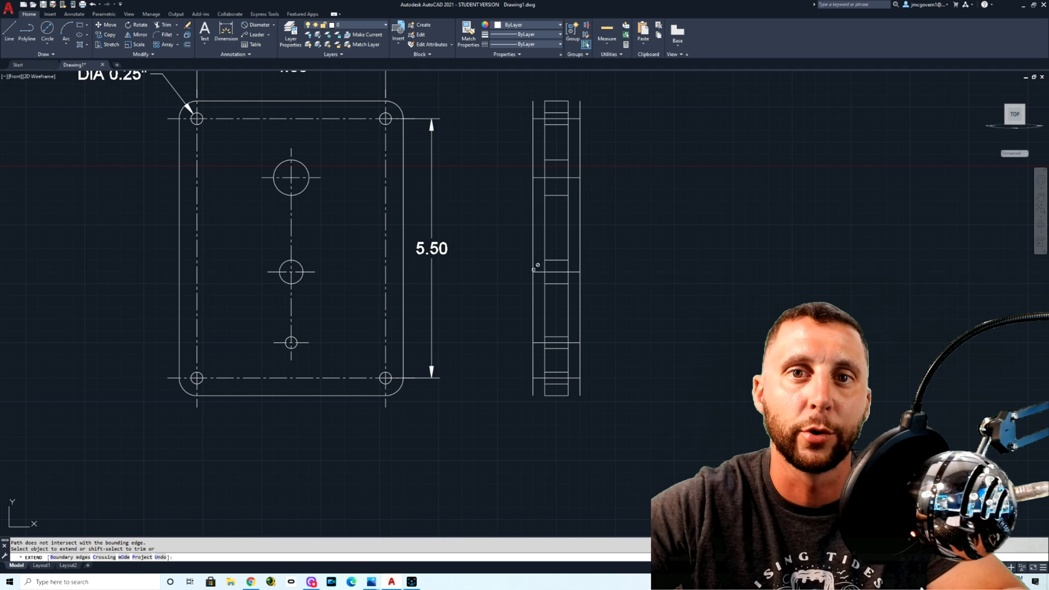
{"action": "key", "text": "Escape"}
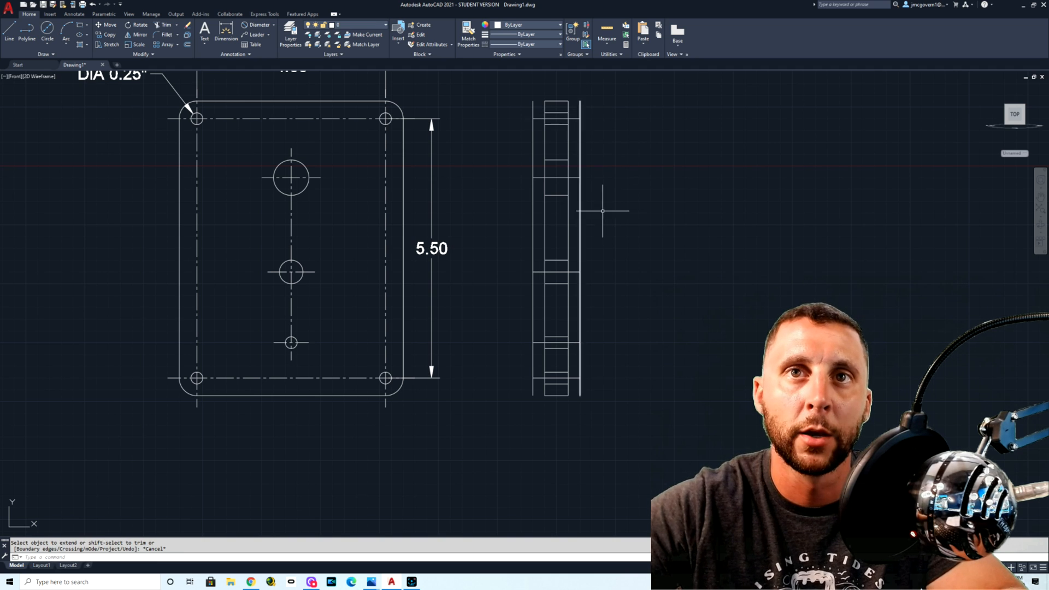
Step: Delete the two offset vertical lines beside the side view
{"action": "left_click", "coordinate": [580, 370]}
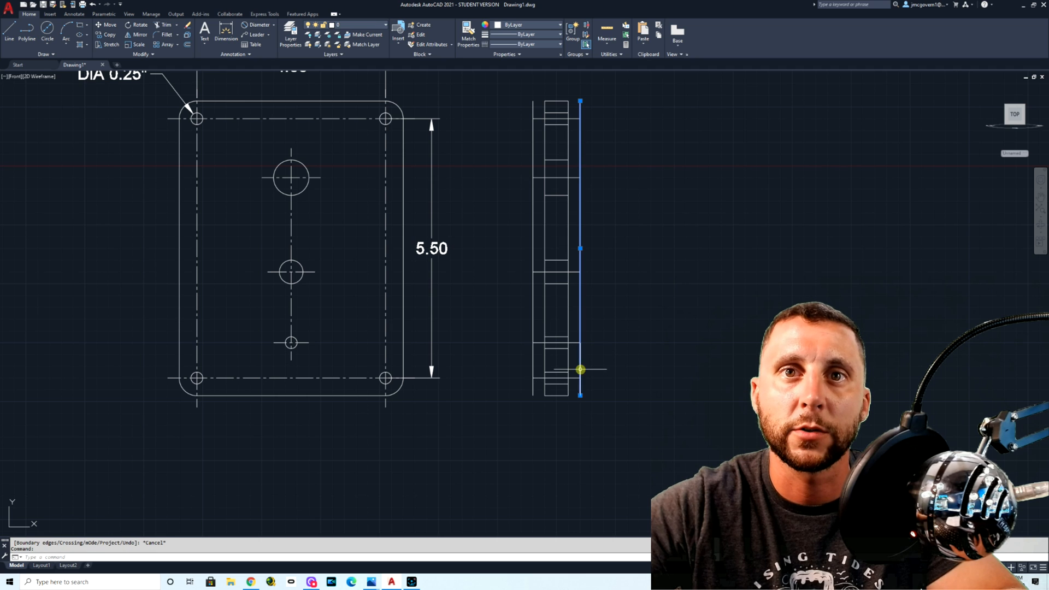
{"action": "left_click", "coordinate": [533, 367]}
{"action": "key", "text": "Delete"}
Step: Change the linetype of the side view's five hole center lines to CENTER2
{"action": "left_click", "coordinate": [557, 119]}
{"action": "left_click", "coordinate": [557, 177]}
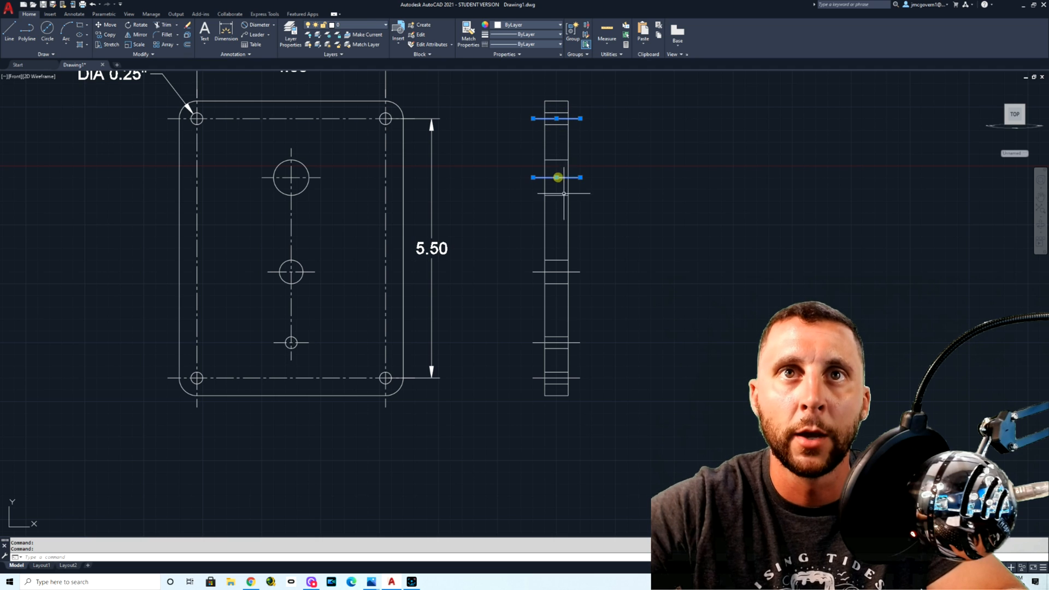
{"action": "left_click", "coordinate": [559, 271]}
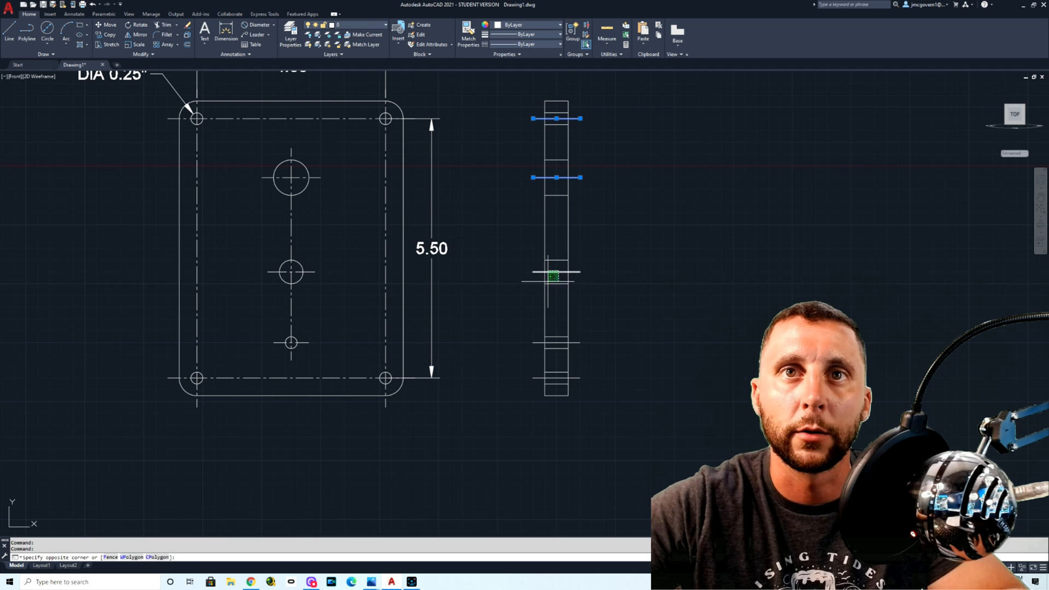
{"action": "left_click", "coordinate": [561, 342]}
{"action": "left_click", "coordinate": [563, 378]}
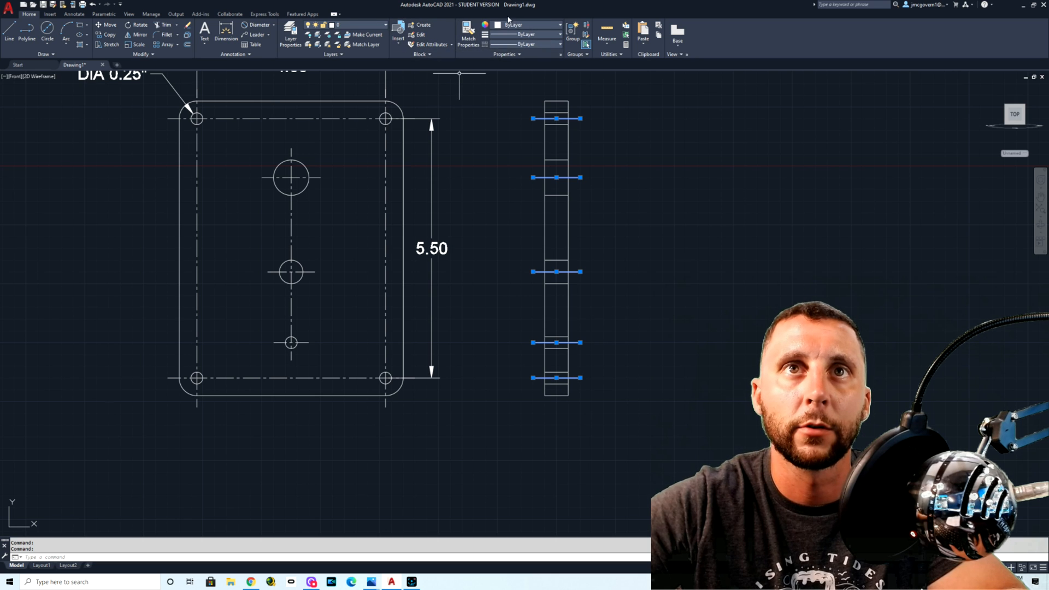
{"action": "left_click", "coordinate": [514, 45]}
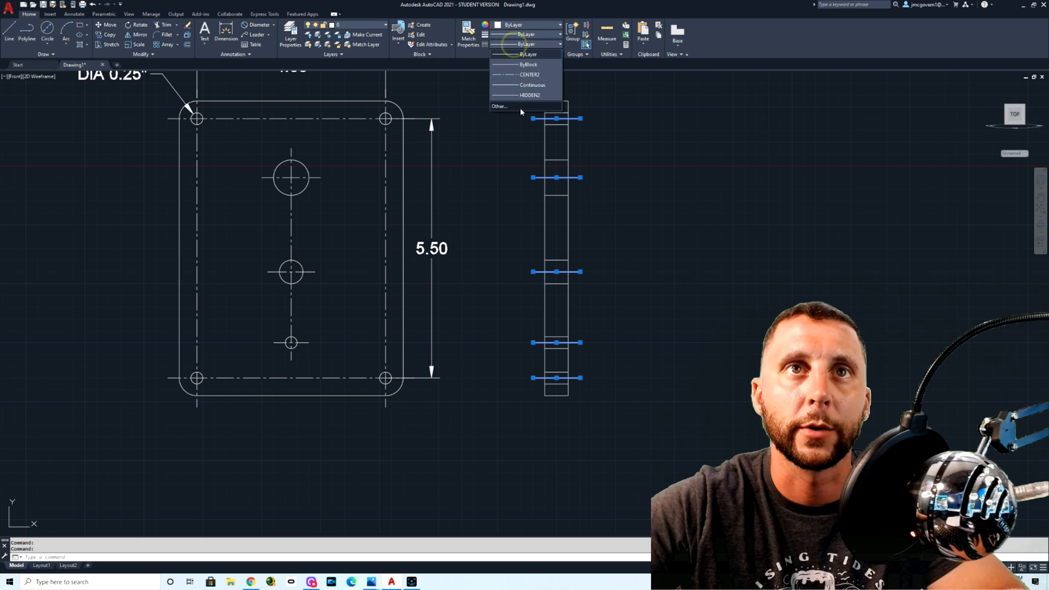
{"action": "left_click", "coordinate": [526, 72]}
{"action": "key", "text": "Escape"}
Step: Draw a small trial circle inside the side view between the large and middle hole lines, and erase it
{"action": "left_click", "coordinate": [563, 125]}
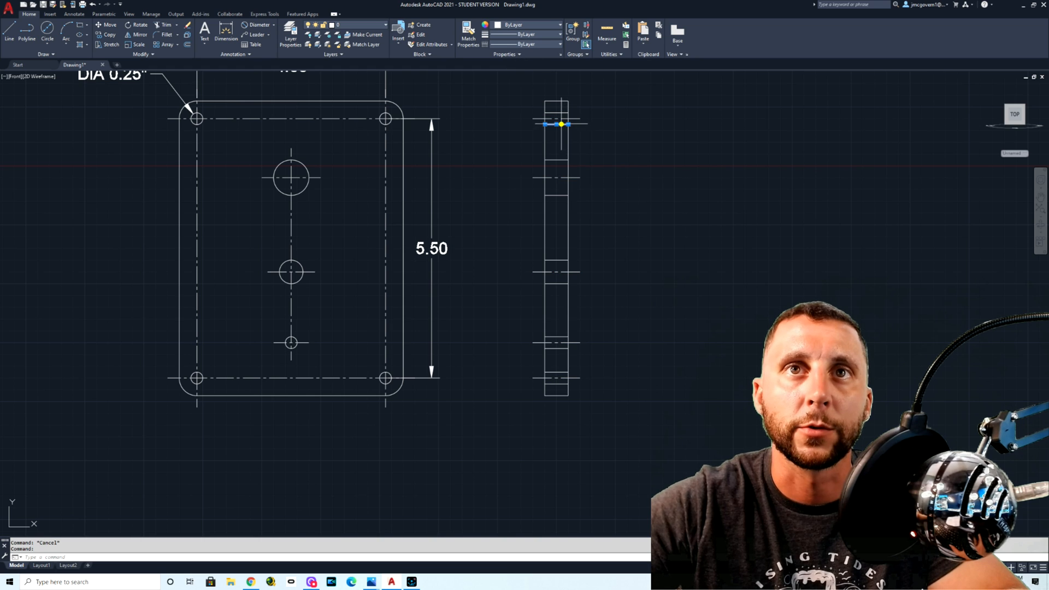
{"action": "left_click", "coordinate": [561, 113]}
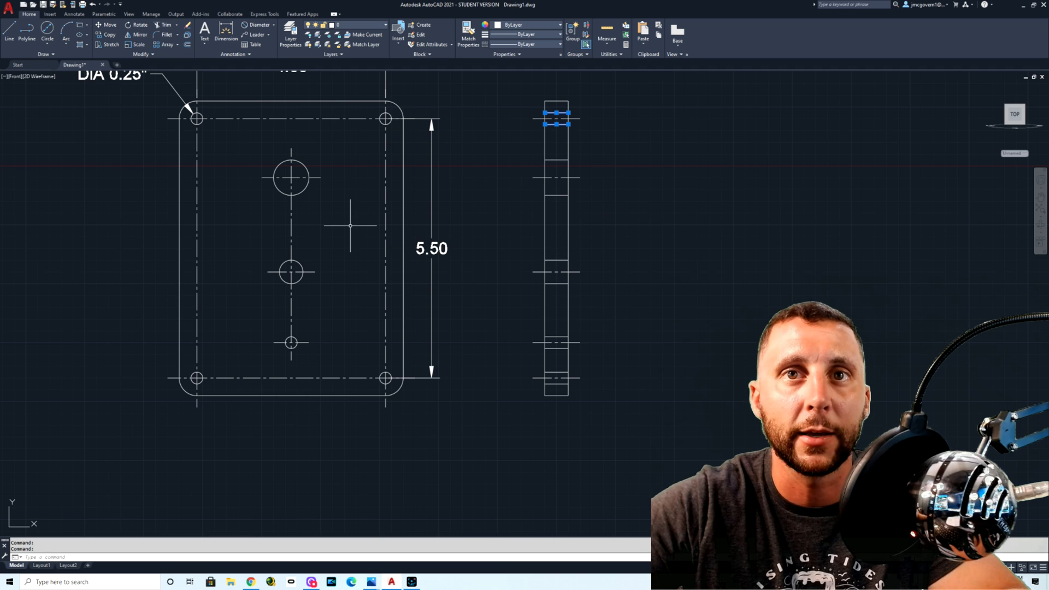
{"action": "left_click", "coordinate": [47, 30]}
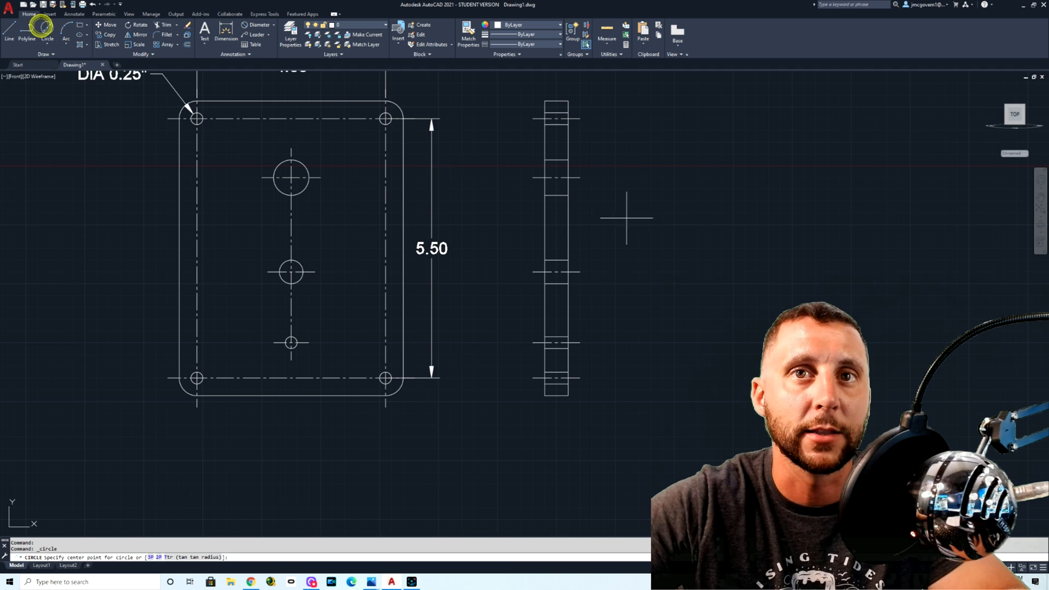
{"action": "left_click", "coordinate": [556, 225]}
{"action": "left_click", "coordinate": [557, 239]}
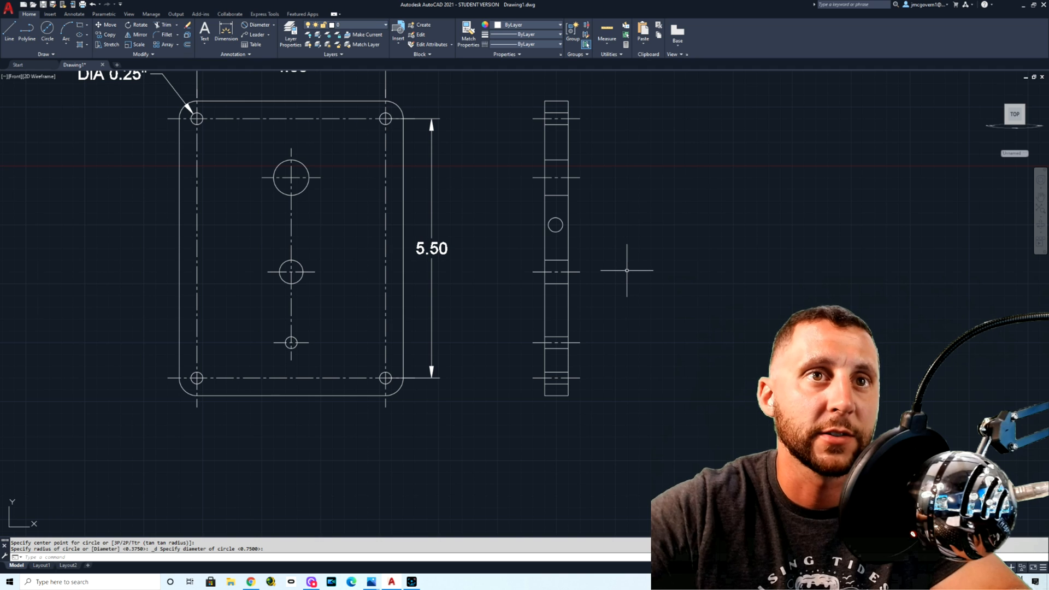
{"action": "left_click", "coordinate": [555, 221]}
{"action": "key", "text": "Delete"}
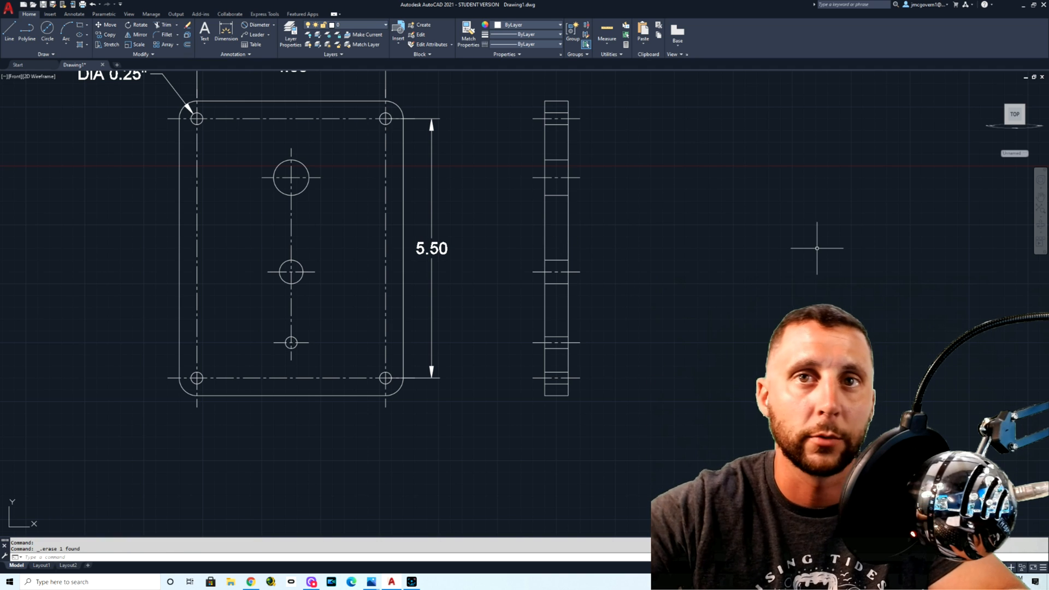
Step: Change the linetype of the ten projected hole edge lines in the side view to HIDDEN2
{"action": "left_click", "coordinate": [559, 113]}
{"action": "left_click", "coordinate": [561, 123]}
{"action": "left_click", "coordinate": [553, 140]}
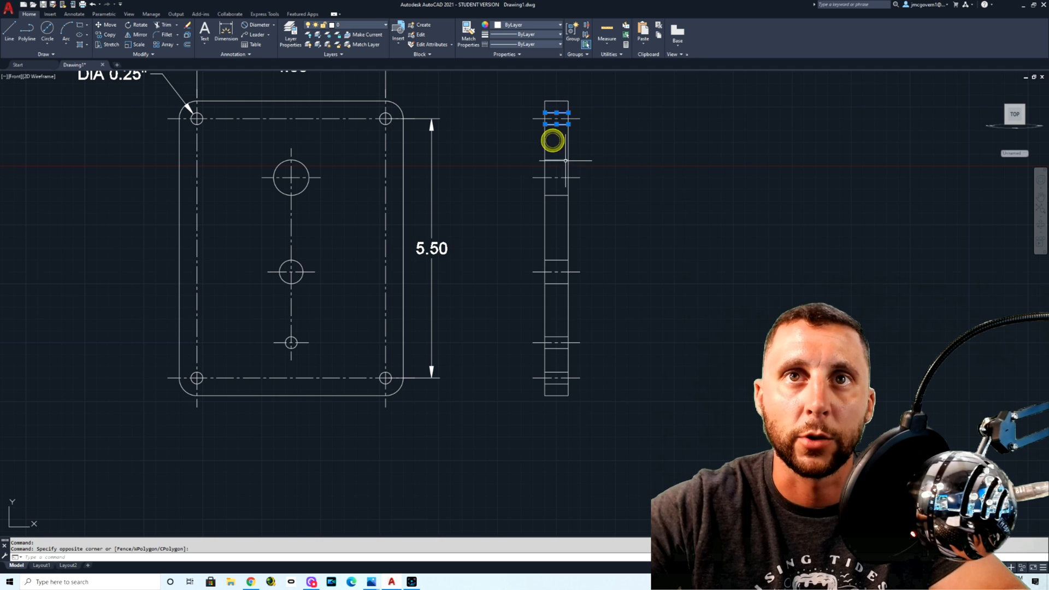
{"action": "left_click", "coordinate": [559, 159]}
{"action": "left_click", "coordinate": [556, 195]}
{"action": "left_click", "coordinate": [561, 262]}
{"action": "left_click", "coordinate": [560, 290]}
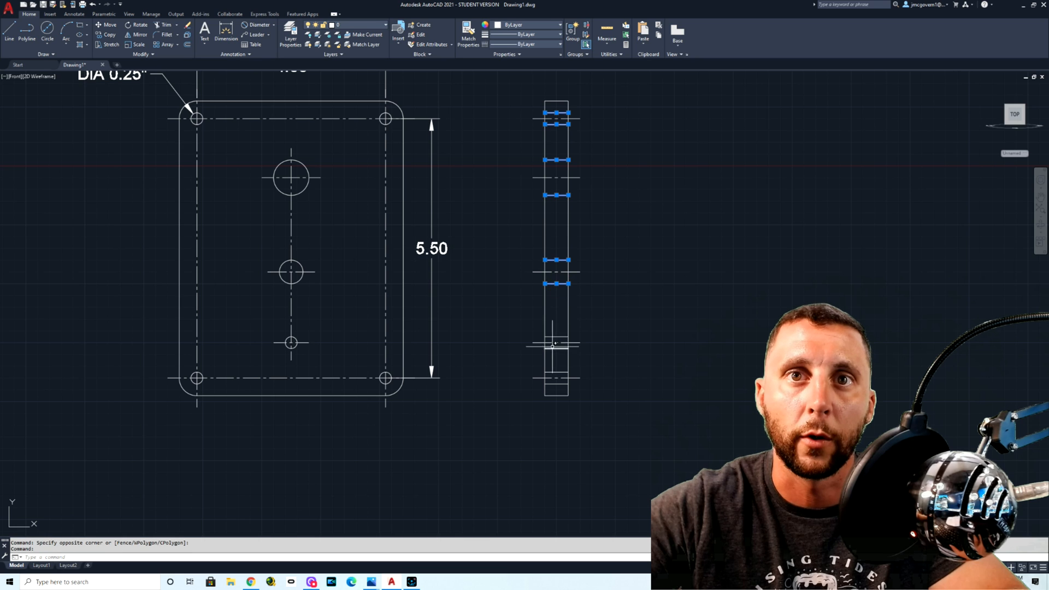
{"action": "left_click", "coordinate": [556, 336]}
{"action": "left_click", "coordinate": [556, 349]}
{"action": "left_click", "coordinate": [559, 373]}
{"action": "left_click", "coordinate": [559, 384]}
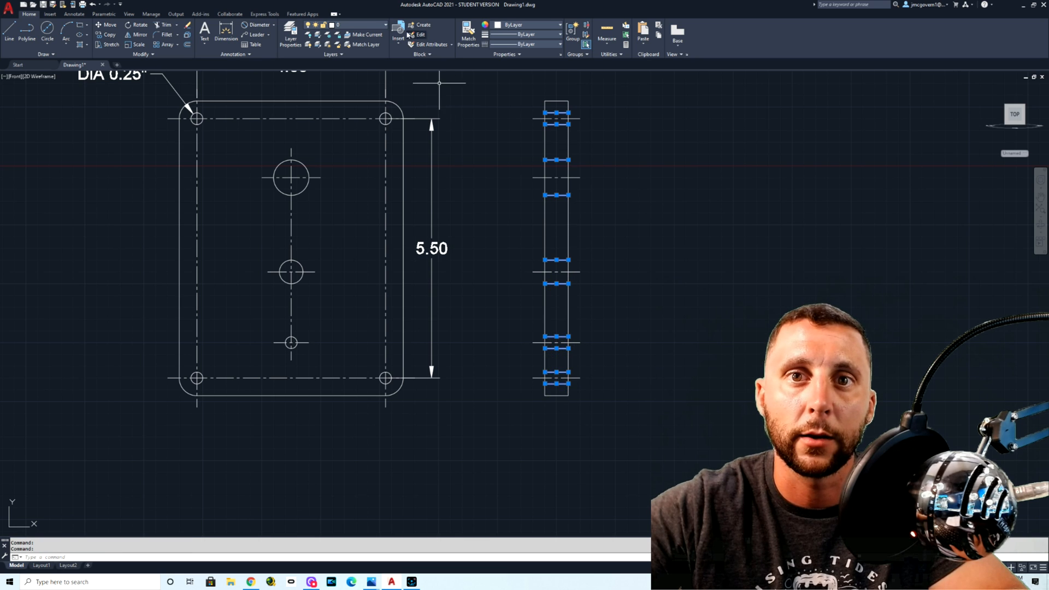
{"action": "left_click", "coordinate": [514, 46]}
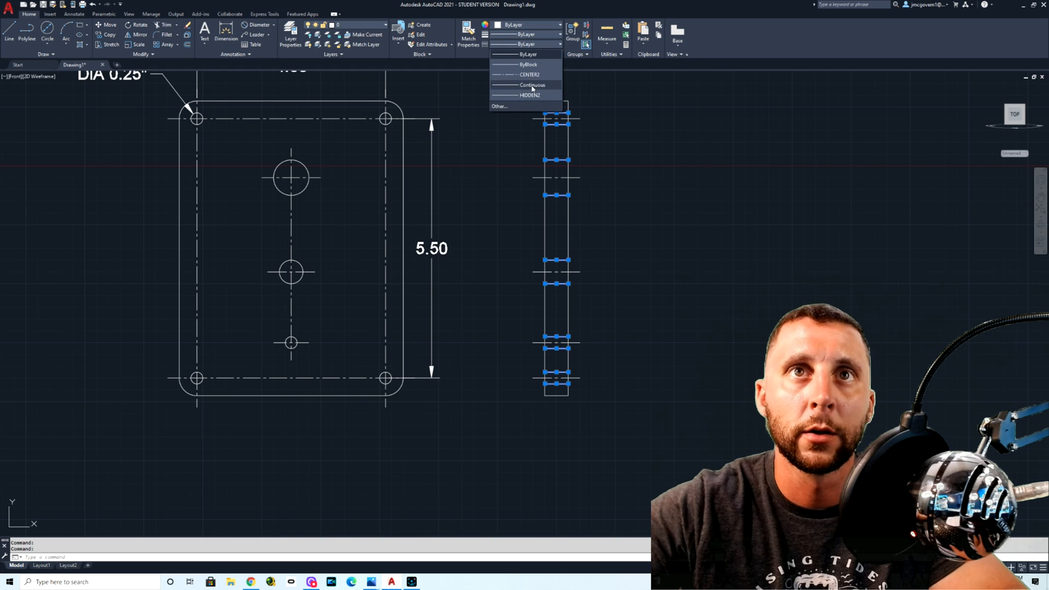
{"action": "left_click", "coordinate": [531, 96]}
{"action": "key", "text": "Escape"}
{"action": "scroll", "coordinate": [683, 230], "scroll_direction": "down", "scroll_amount": 2}
{"action": "scroll", "coordinate": [683, 164], "scroll_direction": "up", "scroll_amount": 2}
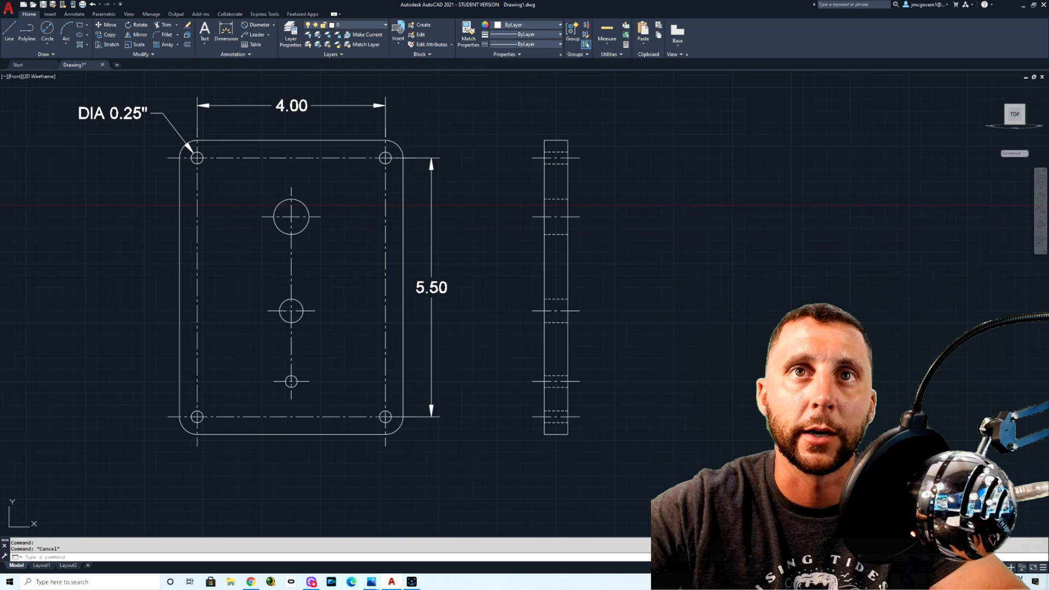
{"action": "mouse_move", "coordinate": [772, 255]}
{"action": "middle_mouse_down"}
{"action": "mouse_move", "coordinate": [637, 263]}
{"action": "mouse_move", "coordinate": [707, 248]}
{"action": "middle_mouse_up"}
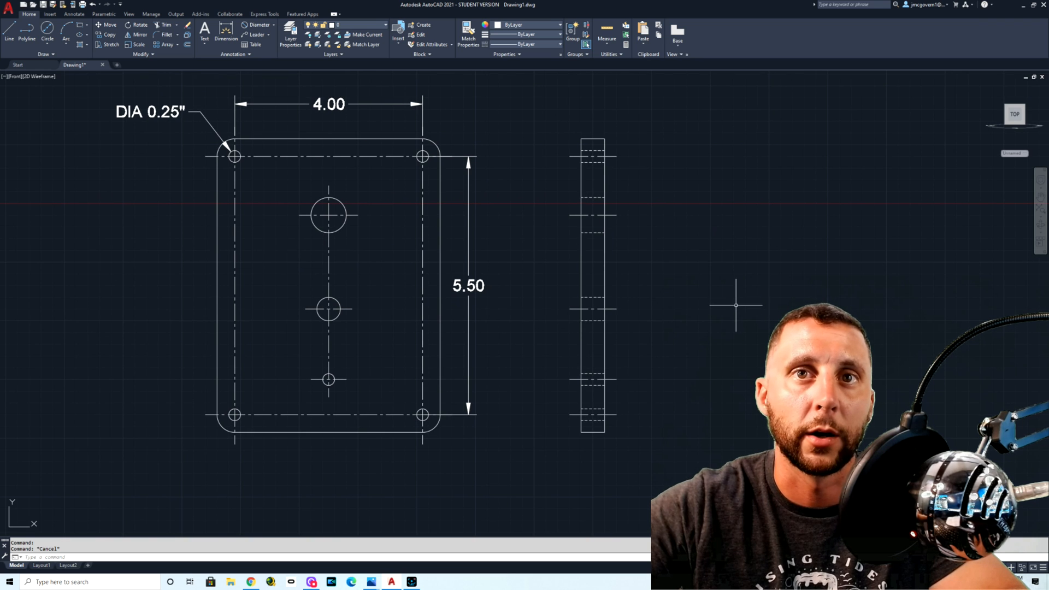
{"action": "left_click", "coordinate": [442, 102]}
{"action": "left_click", "coordinate": [209, 103]}
{"action": "left_click", "coordinate": [173, 122]}
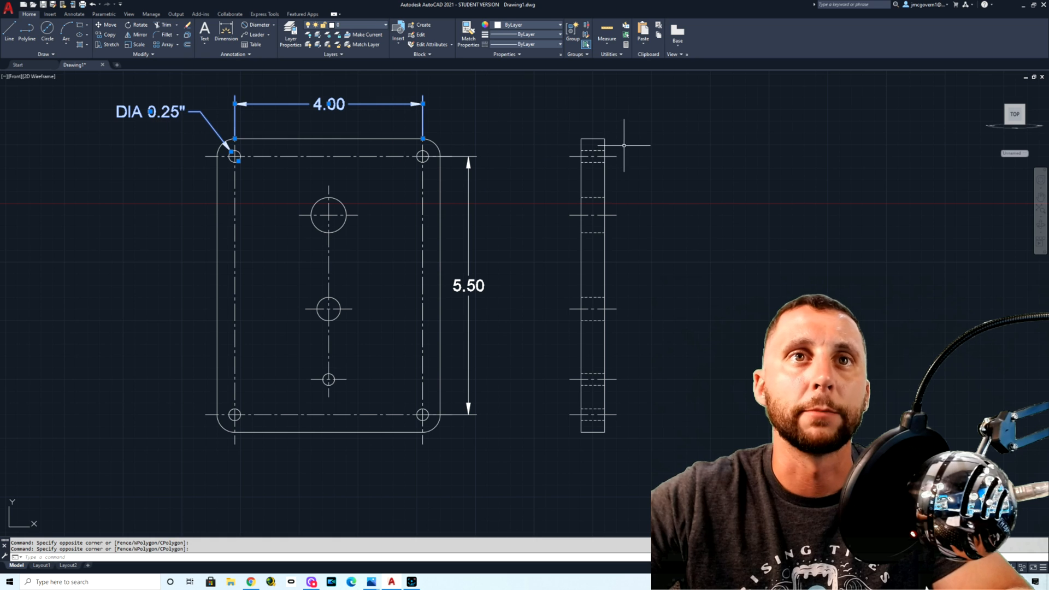
{"action": "key", "text": "Escape"}
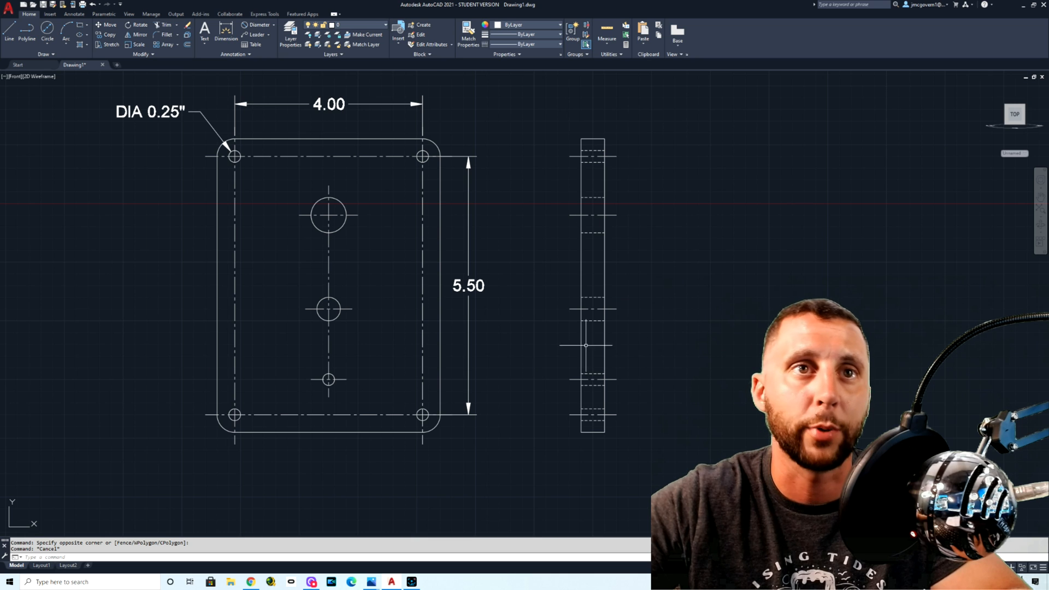
Step: Set the lineweight of the front view's rounded outline and the side view's rectangular outline to 0.70 mm
{"action": "left_click", "coordinate": [441, 185]}
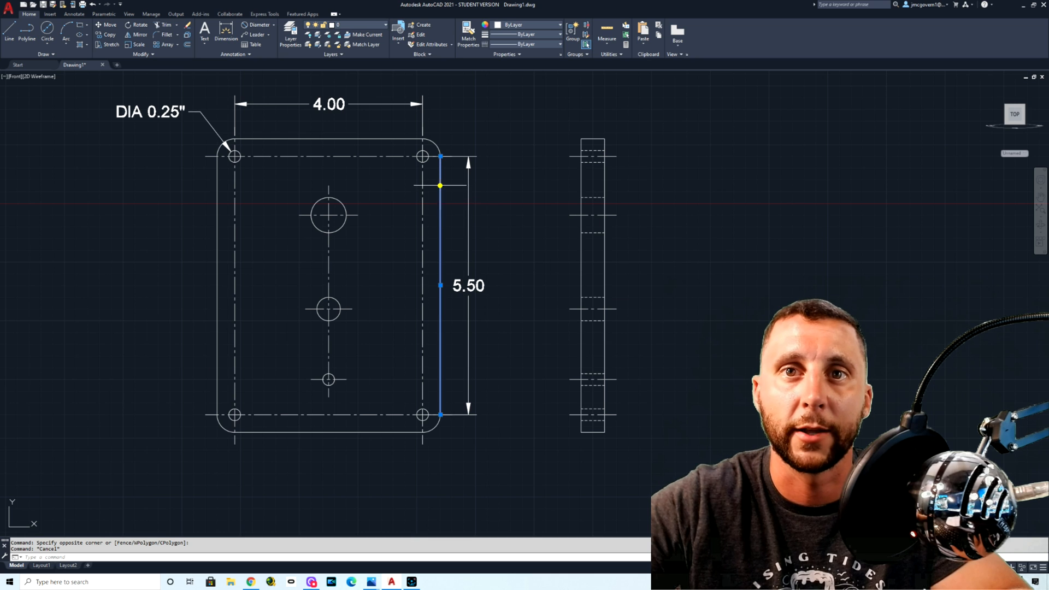
{"action": "left_click", "coordinate": [434, 143]}
{"action": "left_click", "coordinate": [397, 139]}
{"action": "left_click", "coordinate": [215, 169]}
{"action": "left_click", "coordinate": [211, 173]}
{"action": "left_click", "coordinate": [220, 170]}
{"action": "left_click", "coordinate": [202, 181]}
{"action": "left_click", "coordinate": [221, 147]}
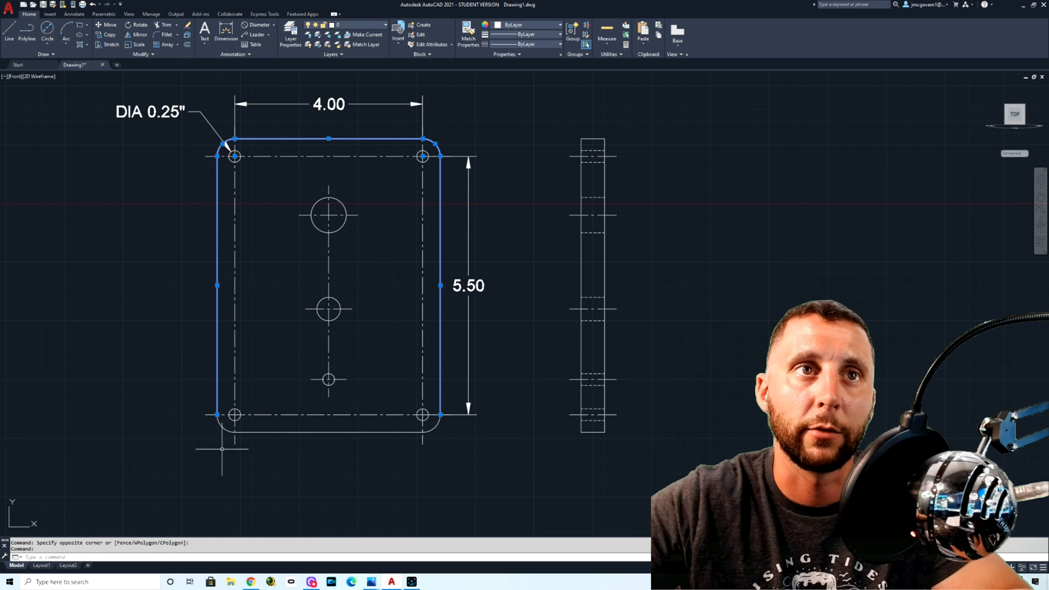
{"action": "left_click", "coordinate": [222, 427]}
{"action": "left_click", "coordinate": [279, 432]}
{"action": "left_click", "coordinate": [438, 428]}
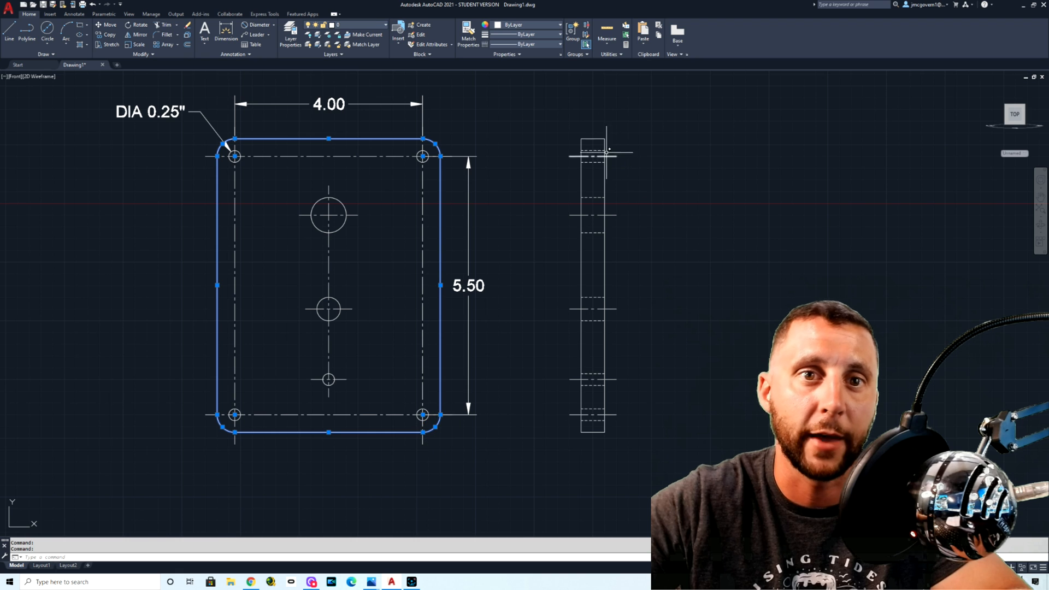
{"action": "left_click", "coordinate": [593, 139]}
{"action": "left_click", "coordinate": [582, 169]}
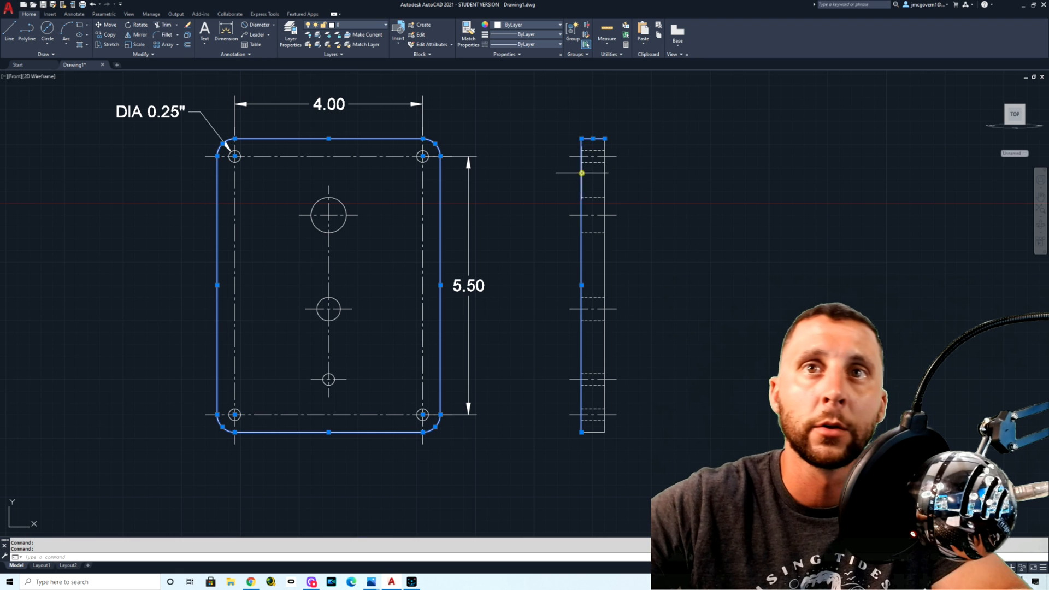
{"action": "left_click", "coordinate": [604, 179]}
{"action": "middle_click_drag", "start_coordinate": [592, 385], "coordinate": [574, 281]}
{"action": "left_click", "coordinate": [579, 330]}
{"action": "scroll", "coordinate": [604, 335], "scroll_direction": "down", "scroll_amount": 3}
{"action": "middle_click_drag", "start_coordinate": [604, 335], "coordinate": [609, 363]}
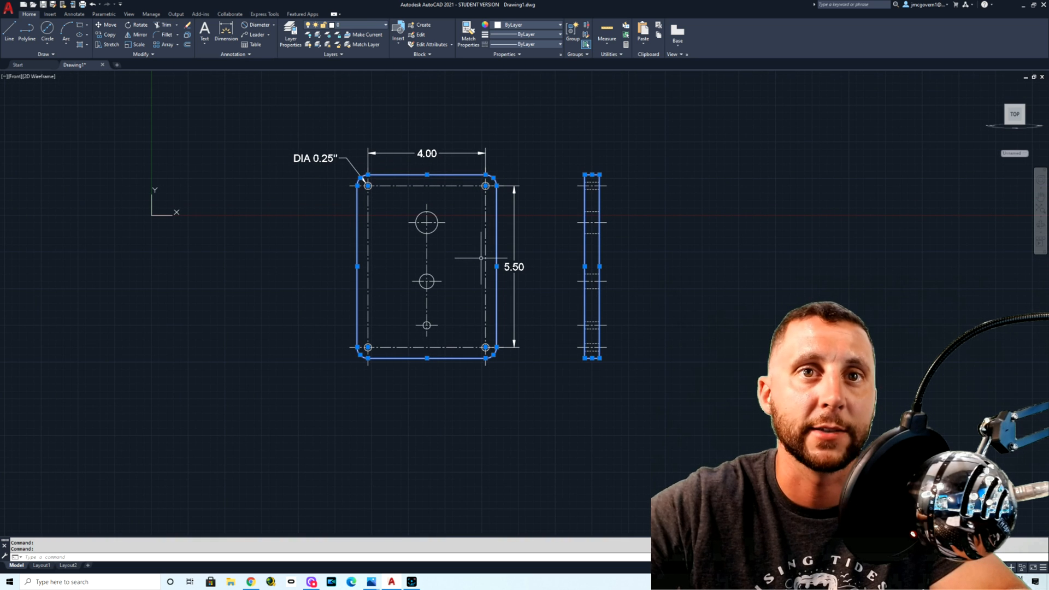
{"action": "left_click", "coordinate": [526, 34]}
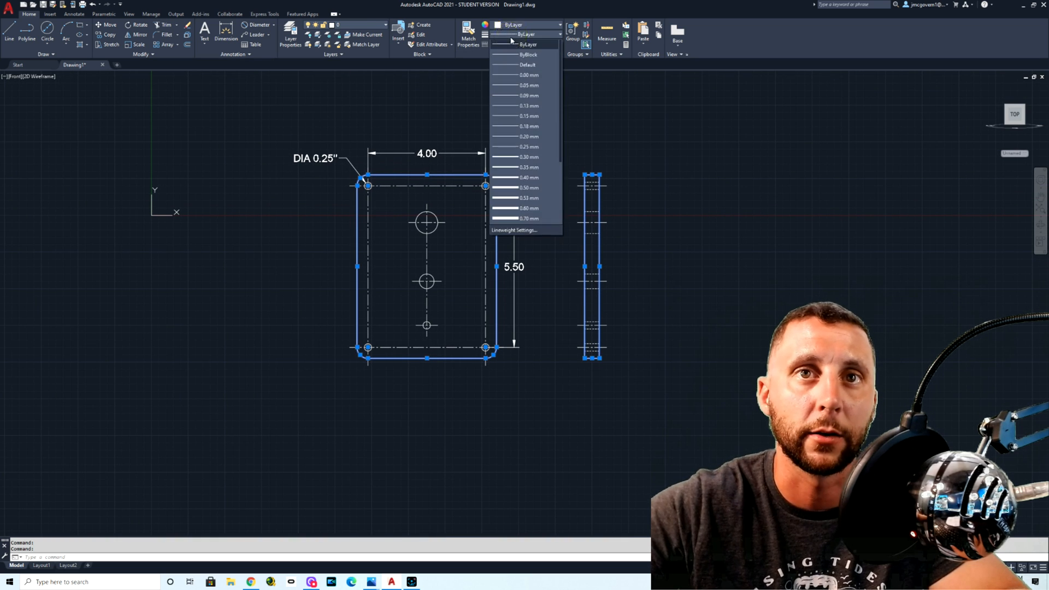
{"action": "scroll", "coordinate": [535, 183], "scroll_direction": "down", "scroll_amount": 2}
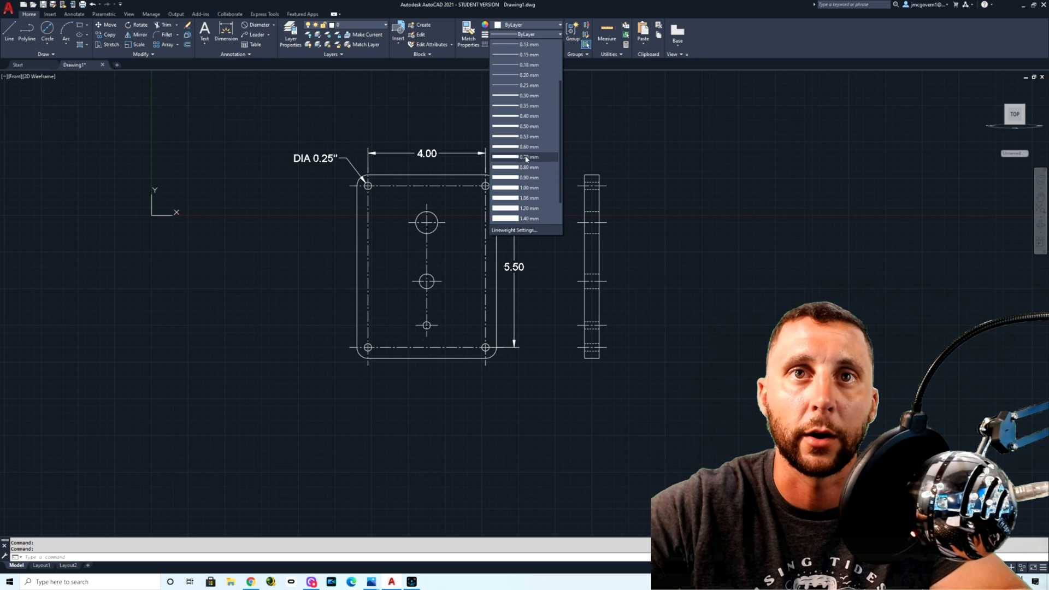
{"action": "left_click", "coordinate": [525, 156]}
{"action": "key", "text": "Escape"}
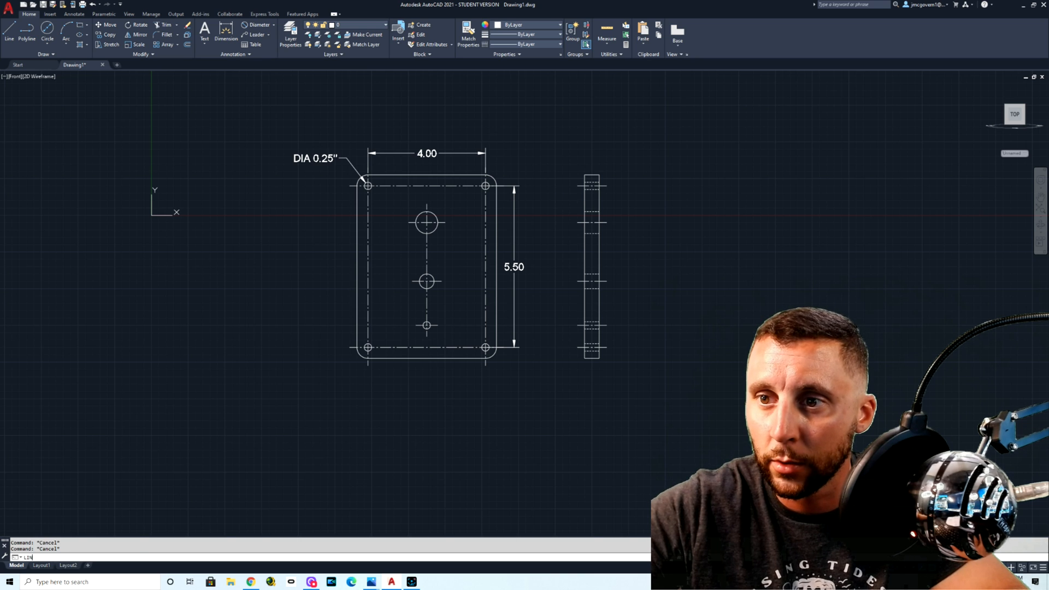
Step: Turn on lineweight display for the drawing with the LWEIGHT command
{"action": "key", "text": "Escape"}
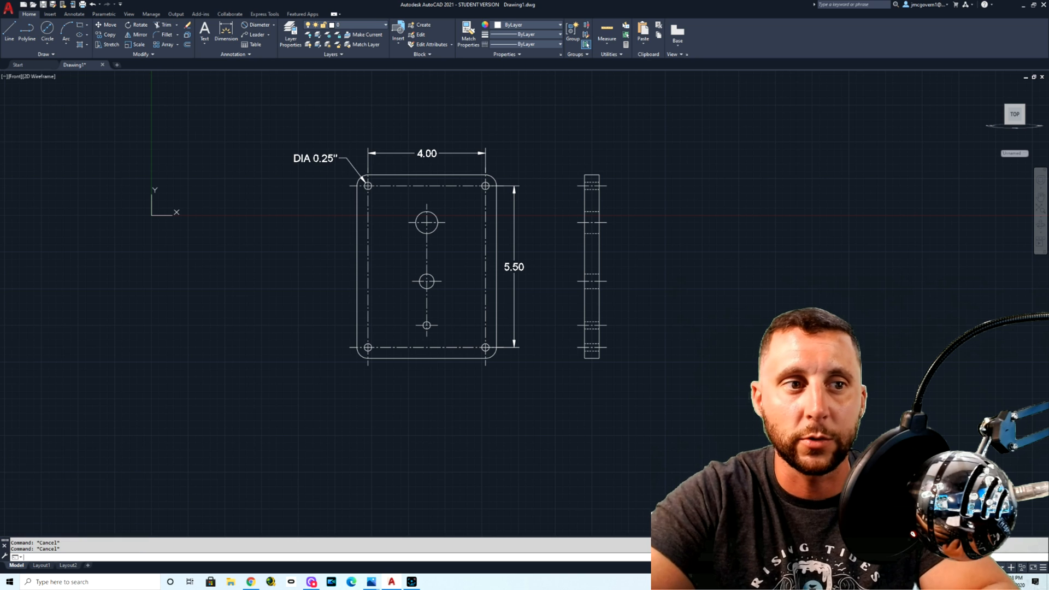
{"action": "type", "text": "LI"}
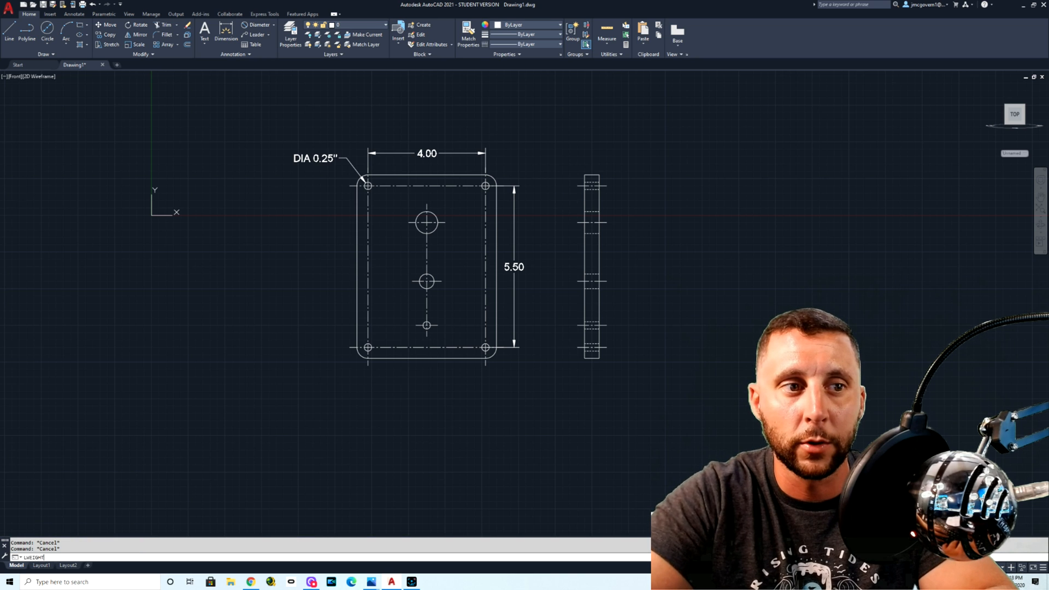
{"action": "key", "text": "Return"}
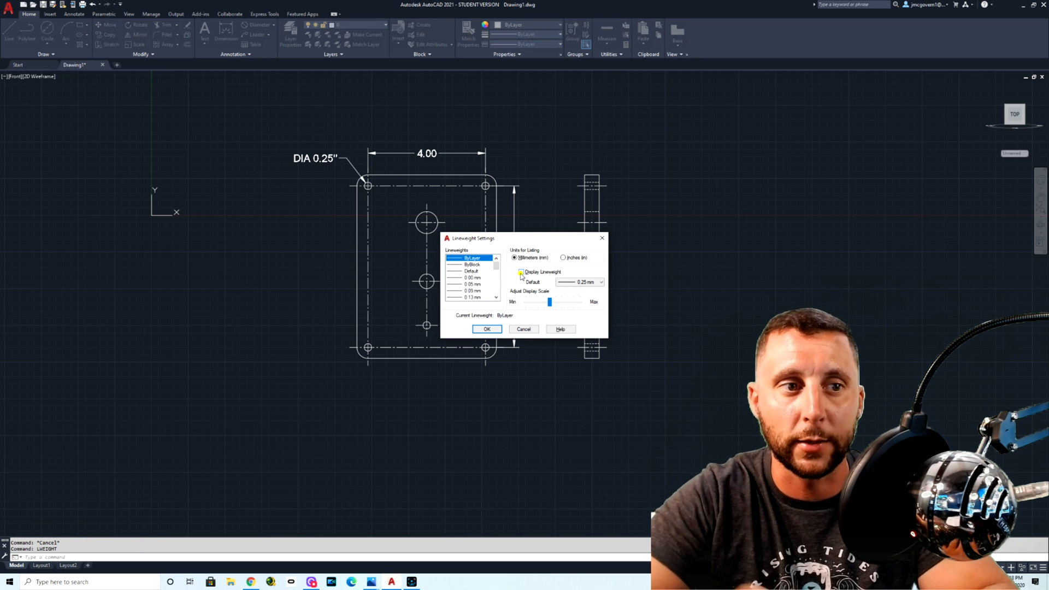
{"action": "left_click", "coordinate": [523, 271]}
{"action": "left_click", "coordinate": [487, 329]}
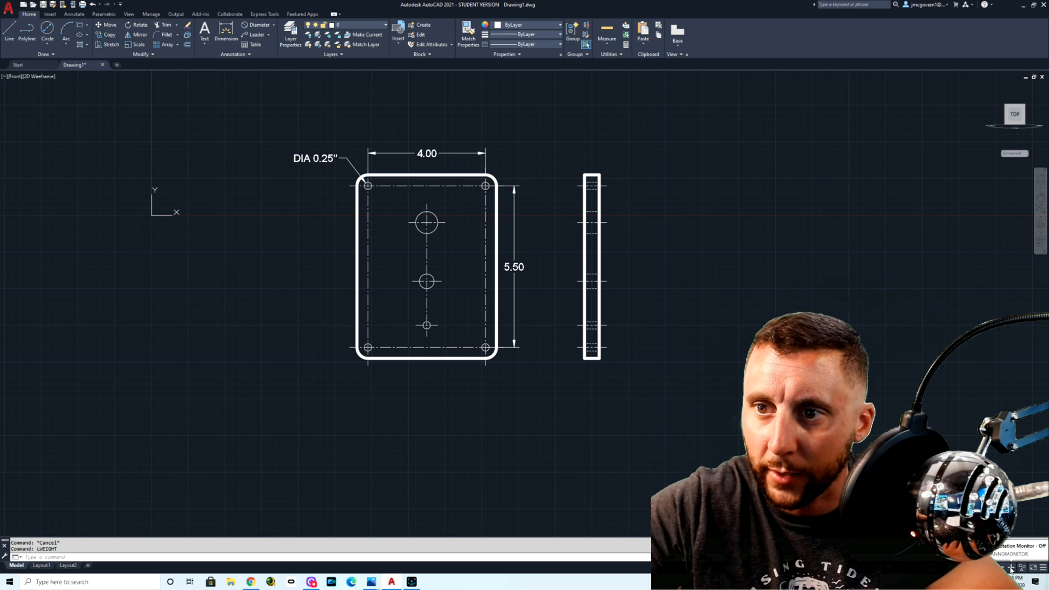
Step: Add the LineWeight toggle to the status bar, and switch lineweight display off and back on
{"action": "left_click", "coordinate": [1044, 569]}
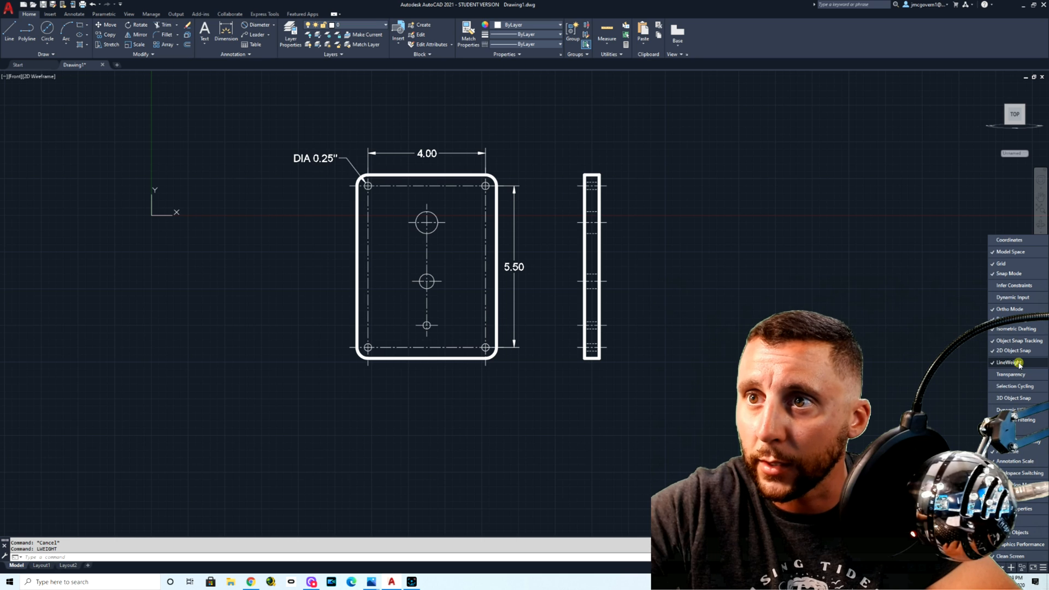
{"action": "left_click", "coordinate": [853, 415]}
{"action": "left_click", "coordinate": [853, 415]}
{"action": "left_click", "coordinate": [935, 567]}
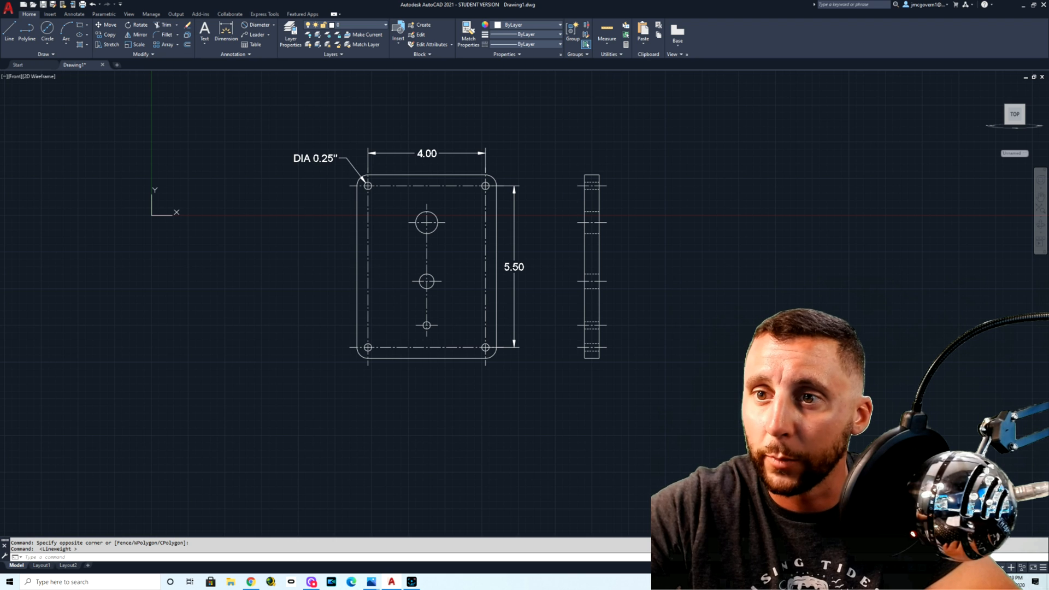
{"action": "left_click", "coordinate": [935, 567]}
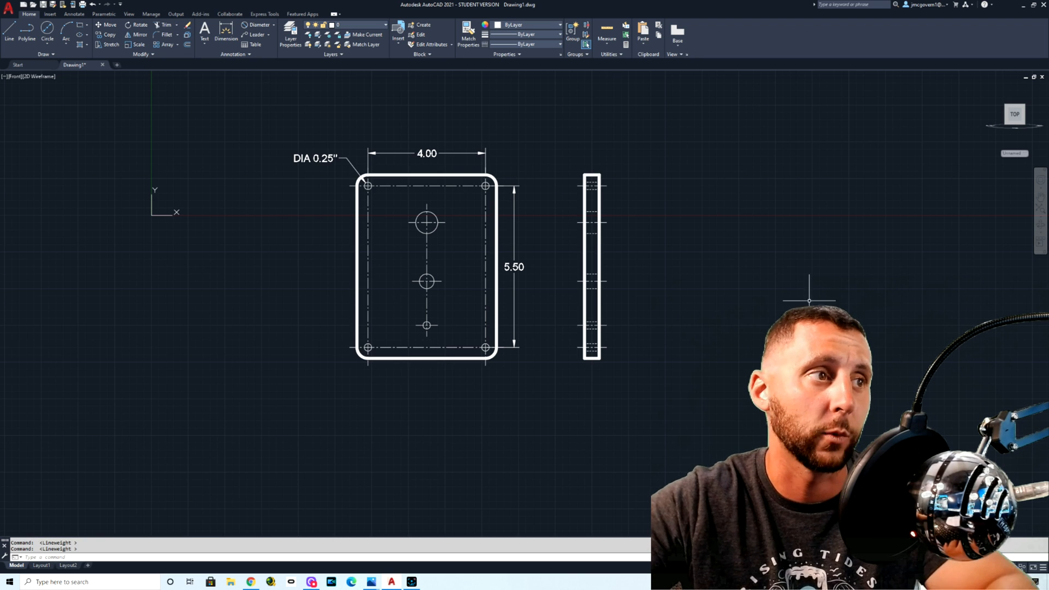
{"action": "key", "text": "Escape"}
Step: Delete the side view, the 4.00 and 5.50 dimensions, and the DIA 0.25" leader note
{"action": "left_click", "coordinate": [633, 141]}
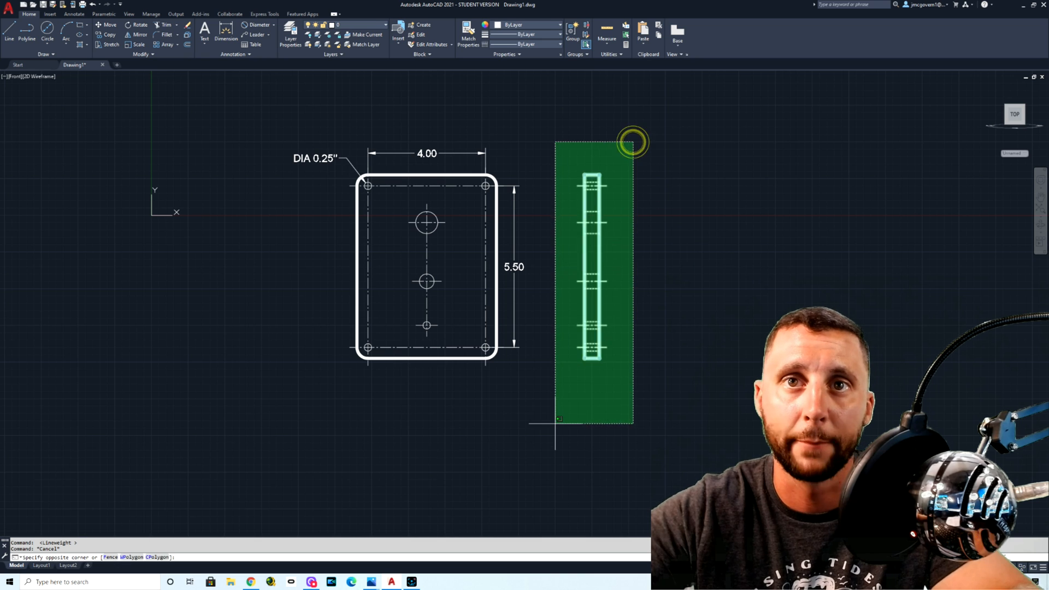
{"action": "left_click", "coordinate": [556, 424]}
{"action": "key", "text": "Delete"}
{"action": "left_click", "coordinate": [493, 141]}
{"action": "left_click", "coordinate": [285, 159]}
{"action": "key", "text": "Delete"}
{"action": "left_click", "coordinate": [541, 224]}
{"action": "left_click", "coordinate": [511, 286]}
{"action": "key", "text": "Delete"}
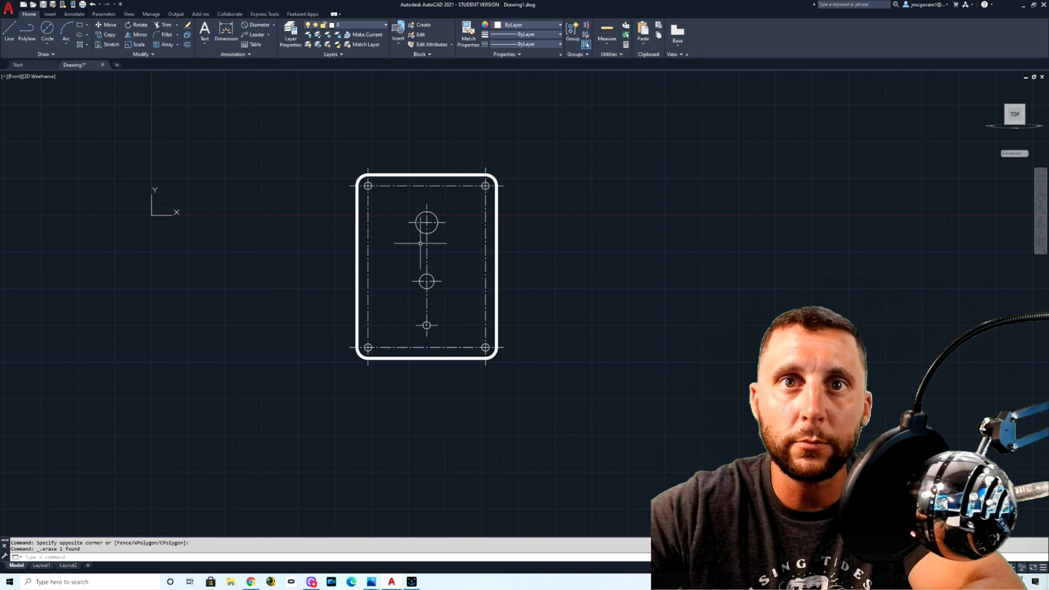
Step: Delete the four center lines running through the plate's corner holes
{"action": "scroll", "coordinate": [394, 241], "scroll_direction": "up", "scroll_amount": 2}
{"action": "left_click", "coordinate": [394, 142]}
{"action": "left_click", "coordinate": [382, 173]}
{"action": "key", "text": "Delete"}
{"action": "left_click", "coordinate": [364, 181]}
{"action": "left_click", "coordinate": [347, 199]}
{"action": "key", "text": "Delete"}
{"action": "left_click", "coordinate": [547, 195]}
{"action": "left_click", "coordinate": [526, 209]}
{"action": "key", "text": "Delete"}
{"action": "middle_click_drag", "start_coordinate": [485, 250], "coordinate": [485, 206]}
{"action": "left_click", "coordinate": [499, 318]}
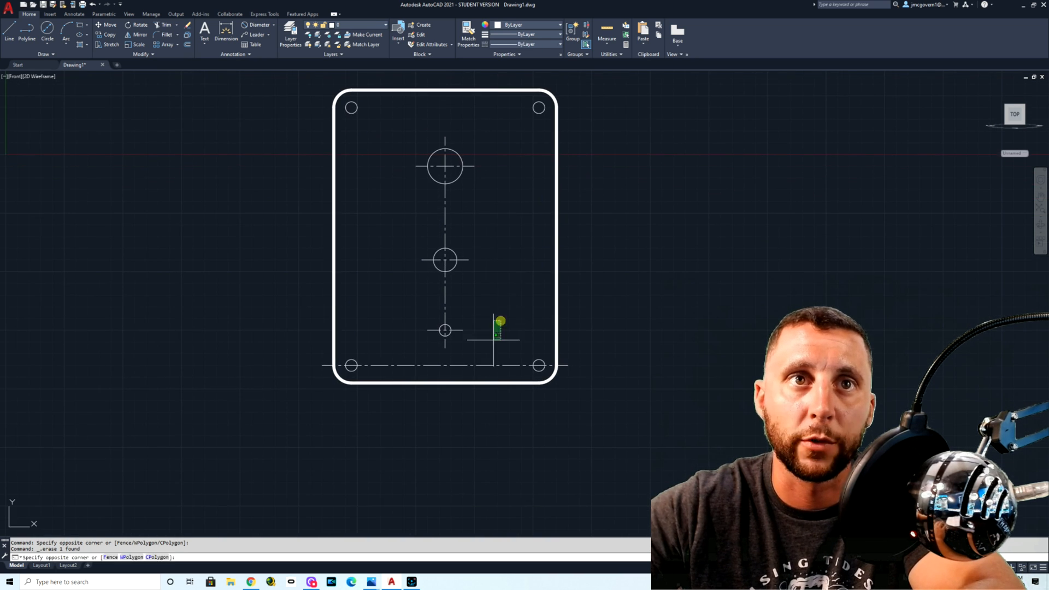
{"action": "left_click", "coordinate": [482, 366]}
{"action": "key", "text": "Delete"}
Step: Delete the vertical center line and the three horizontal center lines of the large, middle and small holes
{"action": "left_click", "coordinate": [475, 349]}
{"action": "left_click", "coordinate": [424, 342]}
{"action": "key", "text": "Delete"}
{"action": "left_click", "coordinate": [464, 314]}
{"action": "left_click", "coordinate": [454, 338]}
{"action": "key", "text": "Delete"}
{"action": "left_click", "coordinate": [483, 254]}
{"action": "left_click", "coordinate": [466, 274]}
{"action": "key", "text": "Delete"}
{"action": "left_click", "coordinate": [479, 147]}
{"action": "left_click", "coordinate": [470, 187]}
{"action": "key", "text": "Delete"}
{"action": "scroll", "coordinate": [520, 221], "scroll_direction": "down", "scroll_amount": 1}
{"action": "middle_click_drag", "start_coordinate": [520, 220], "coordinate": [490, 265]}
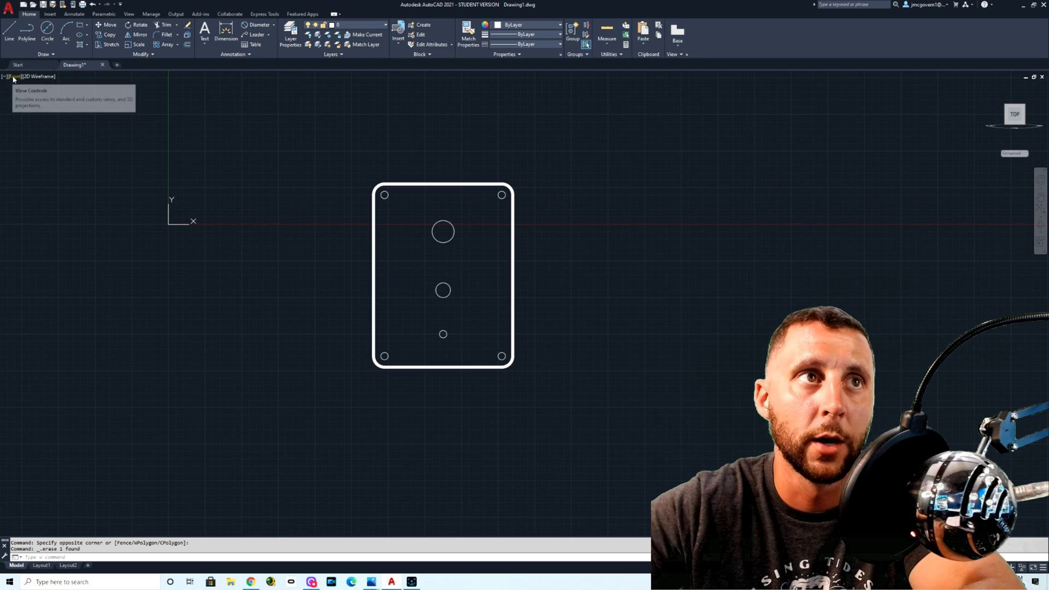
Step: Copy the plate outline and all its holes to the clipboard, and erase the originals
{"action": "left_click", "coordinate": [311, 159]}
{"action": "left_click", "coordinate": [581, 398]}
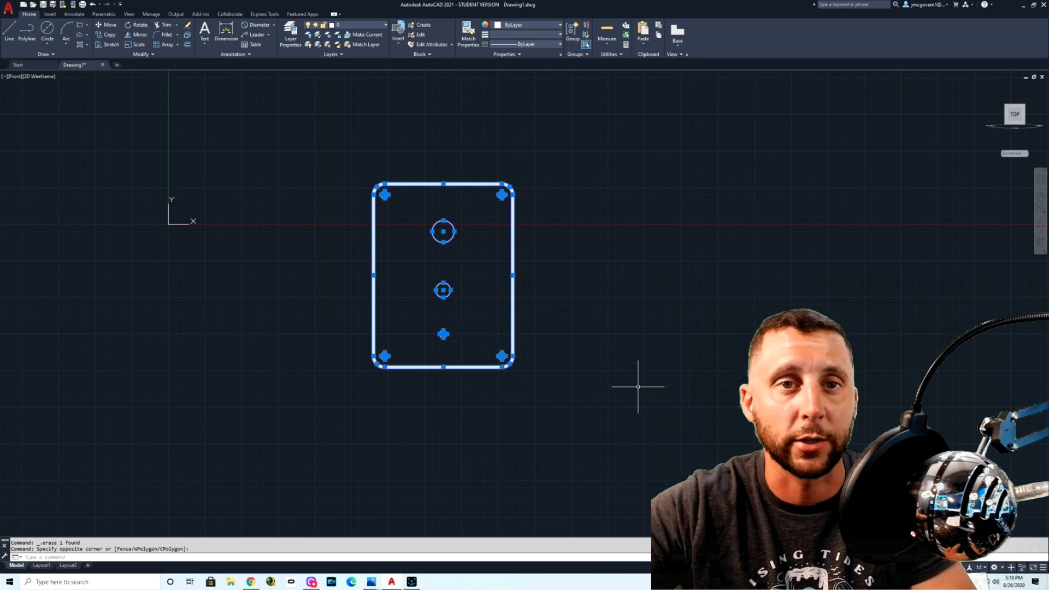
{"action": "left_click", "coordinate": [358, 393]}
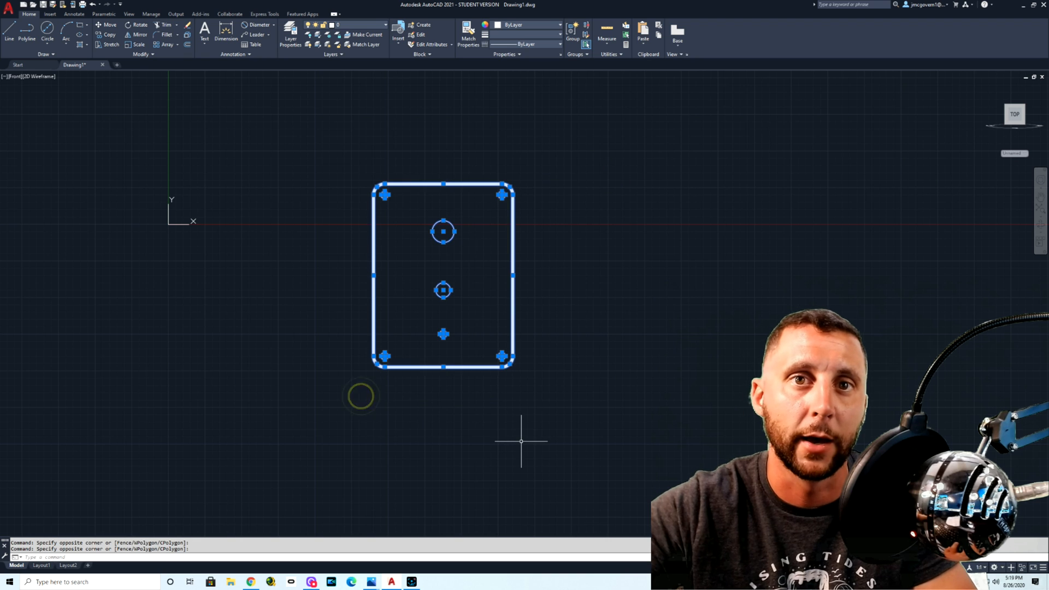
{"action": "key", "text": "ctrl+c"}
{"action": "key", "text": "Delete"}
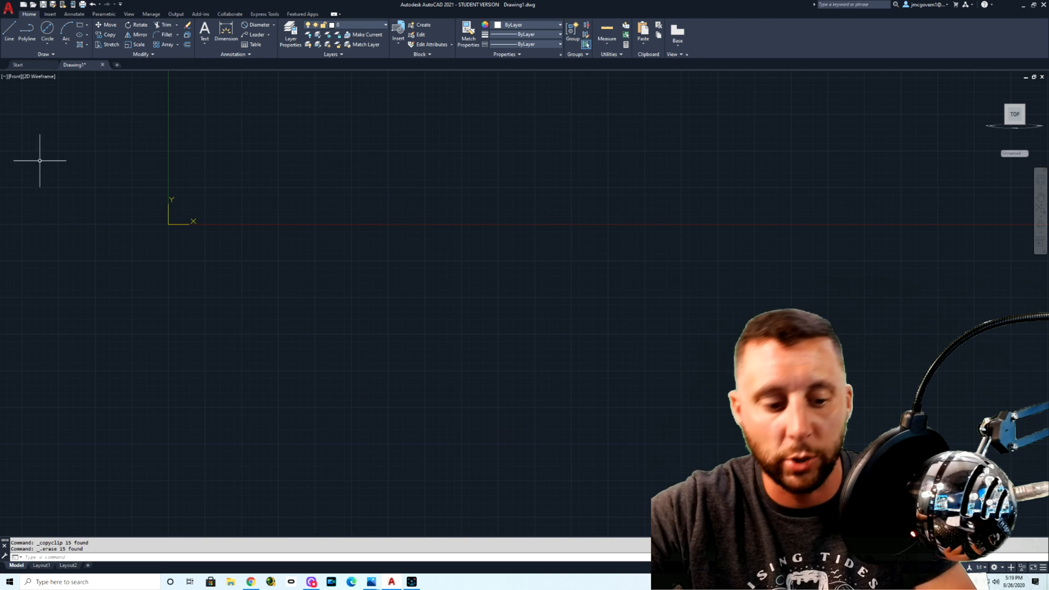
Step: Set the view to Top and back to Front, and paste the copied plate beside the origin
{"action": "left_click", "coordinate": [14, 77]}
{"action": "left_click", "coordinate": [29, 94]}
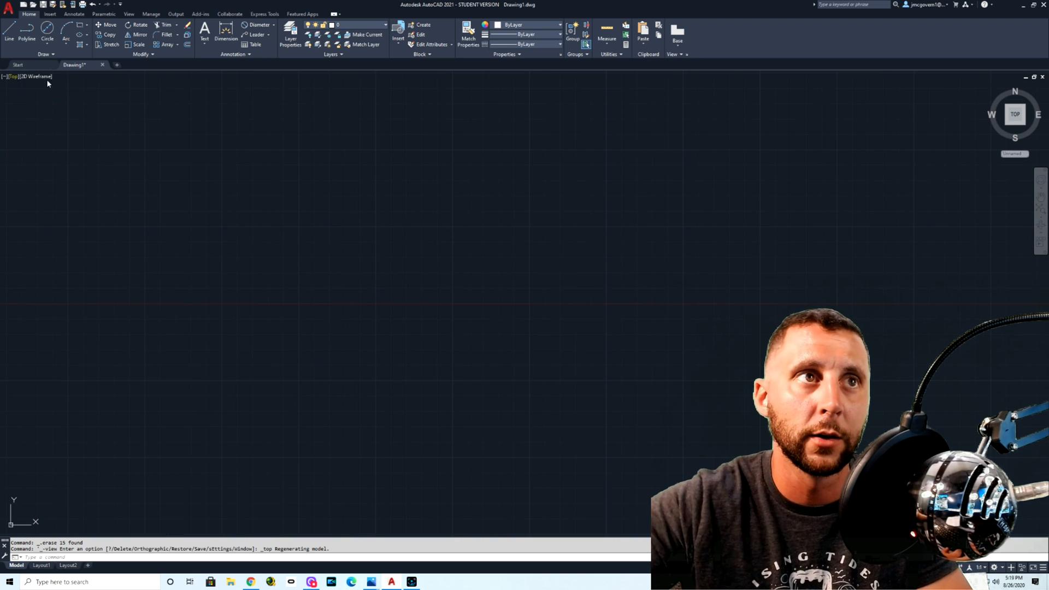
{"action": "left_click", "coordinate": [14, 76]}
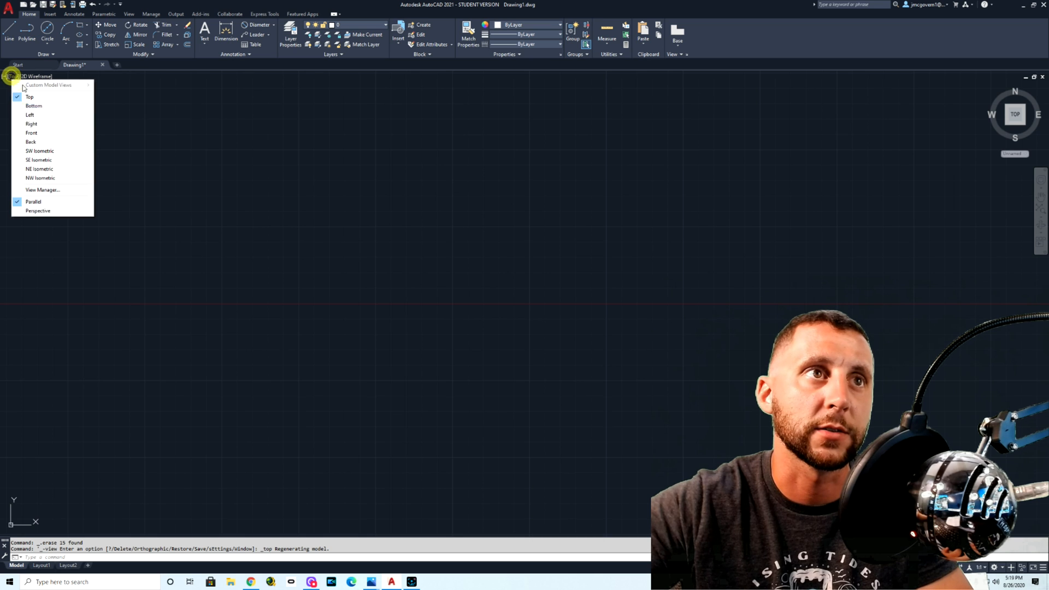
{"action": "left_click", "coordinate": [30, 133]}
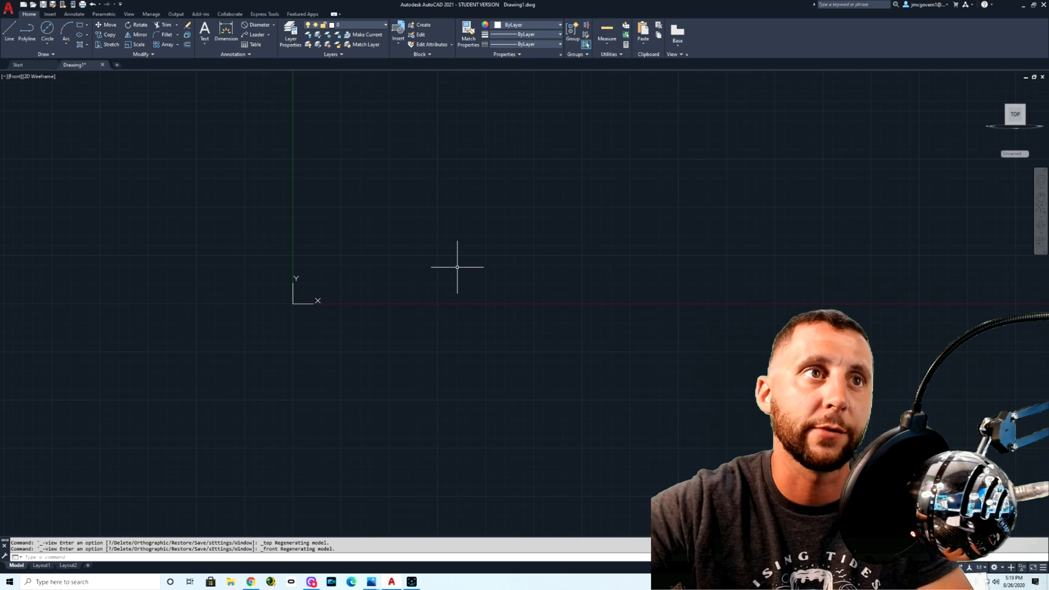
{"action": "key", "text": "ctrl+v"}
{"action": "left_click", "coordinate": [480, 369]}
{"action": "scroll", "coordinate": [677, 424], "scroll_direction": "up", "scroll_amount": 2}
{"action": "scroll", "coordinate": [678, 424], "scroll_direction": "down", "scroll_amount": 2}
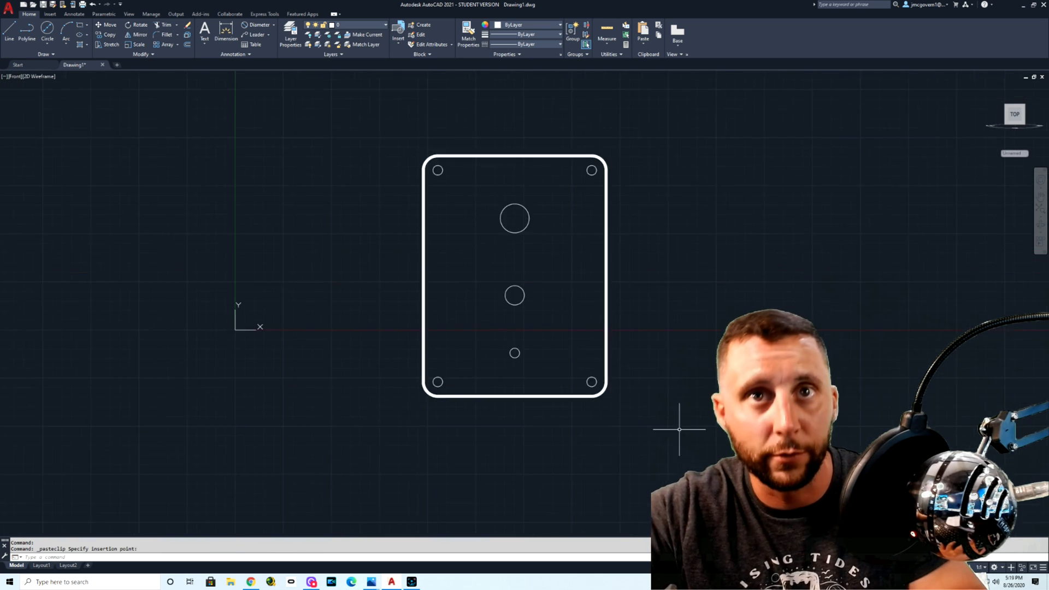
Step: Switch to the Top view and turn the model to the SE Isometric view
{"action": "left_click", "coordinate": [13, 79]}
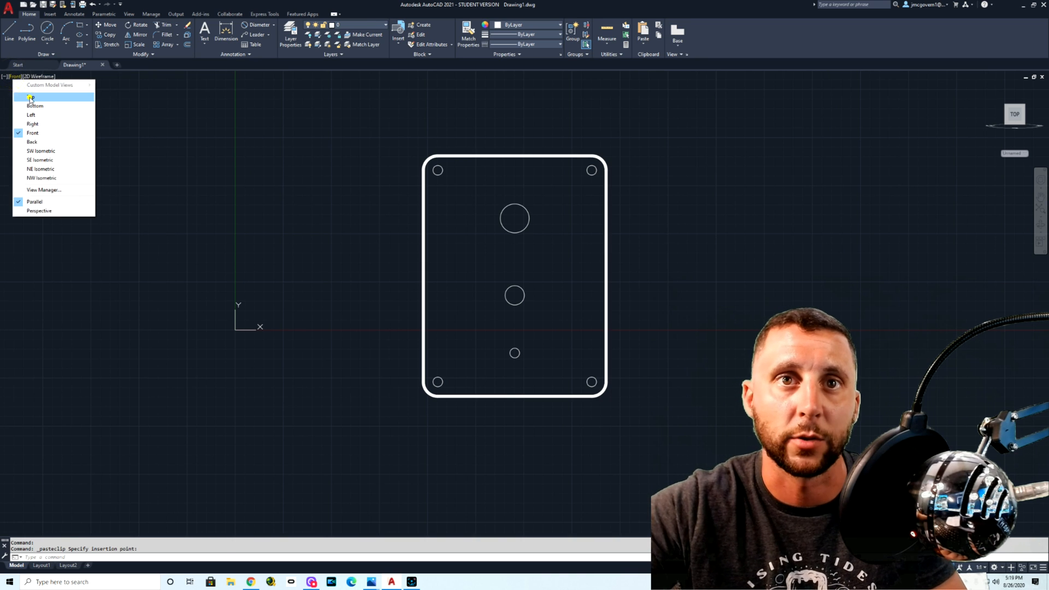
{"action": "left_click", "coordinate": [27, 94]}
{"action": "left_click", "coordinate": [1025, 127]}
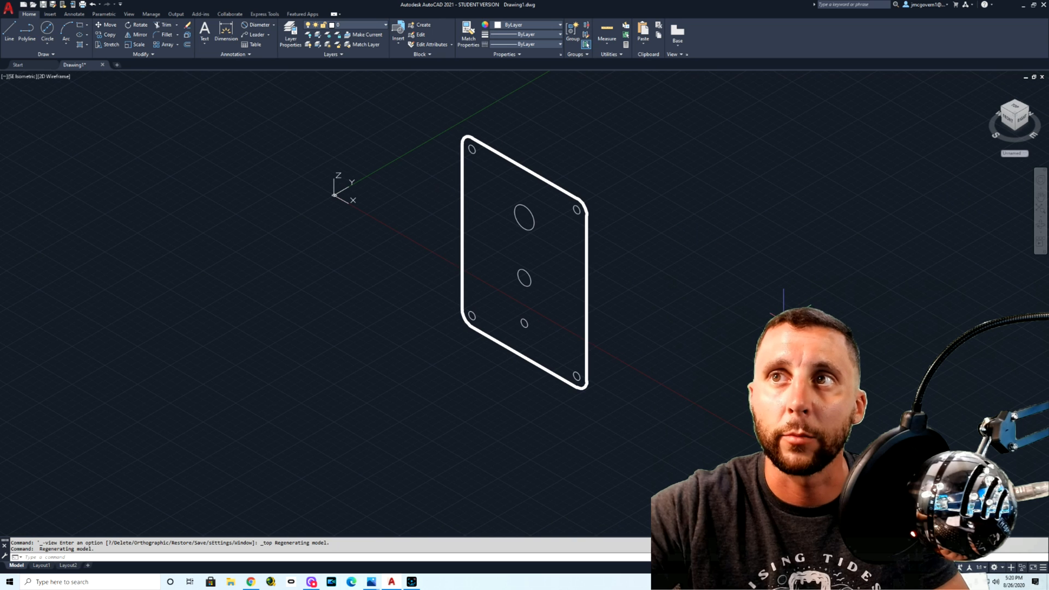
{"action": "left_click", "coordinate": [648, 131]}
{"action": "left_click", "coordinate": [407, 402]}
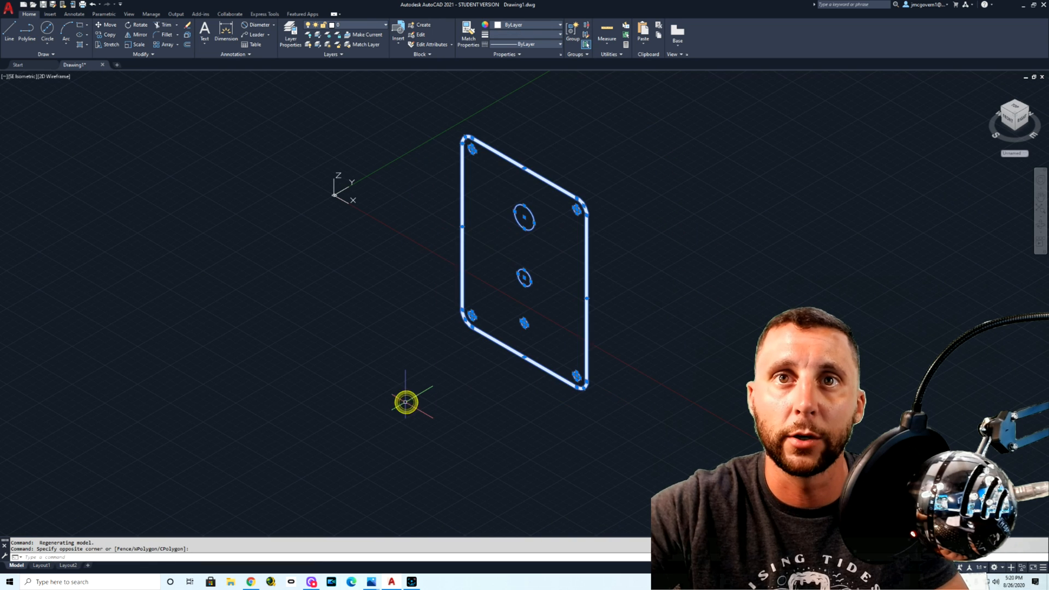
{"action": "key", "text": "Return"}
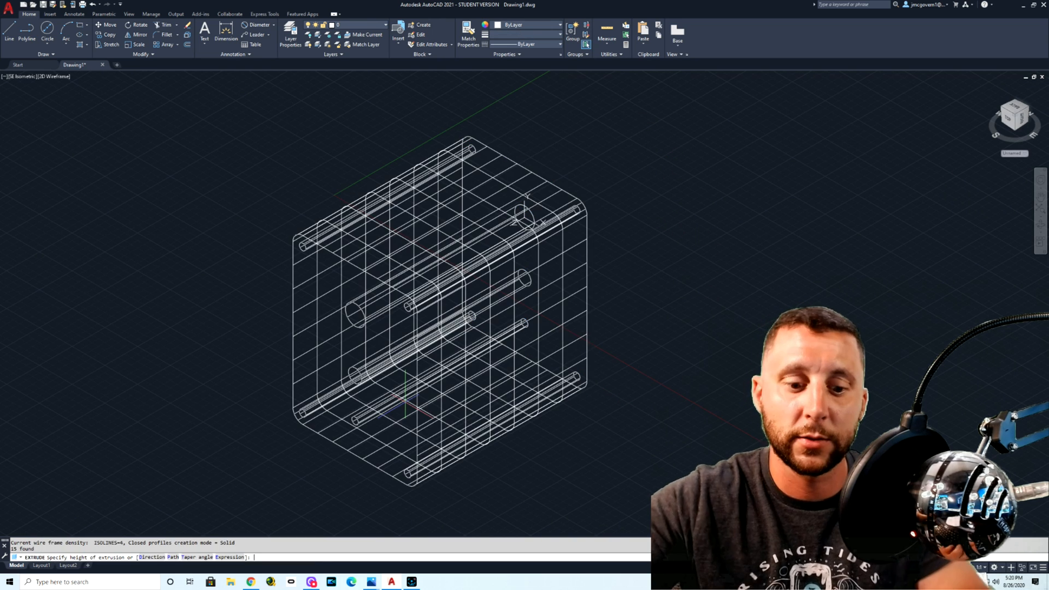
{"action": "key", "text": "Escape"}
{"action": "key", "text": "Escape"}
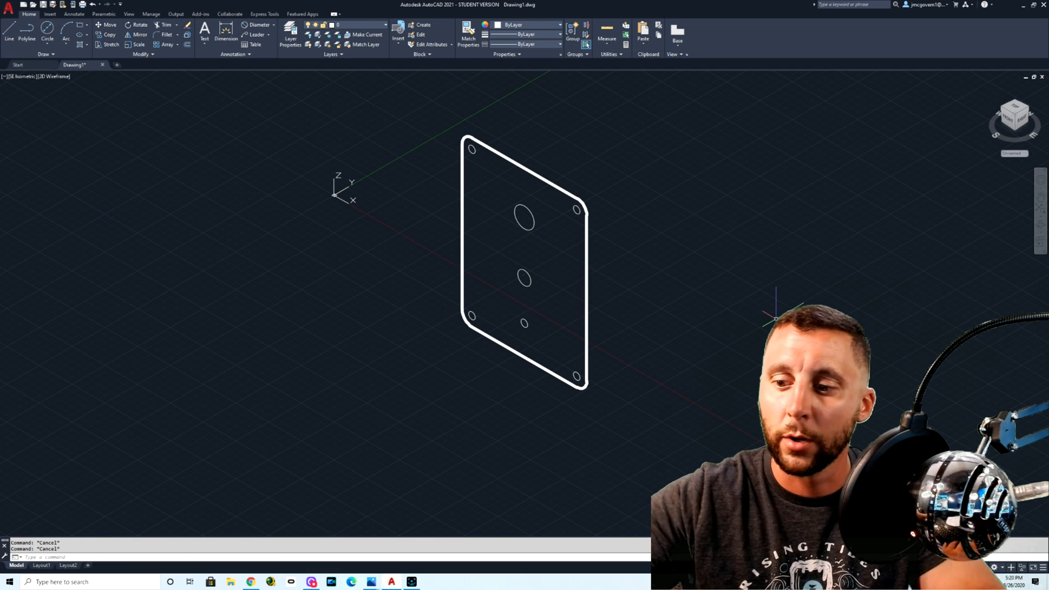
Step: Join the four edges and four rounded corners of the plate outline into a single polyline
{"action": "key", "text": "Return"}
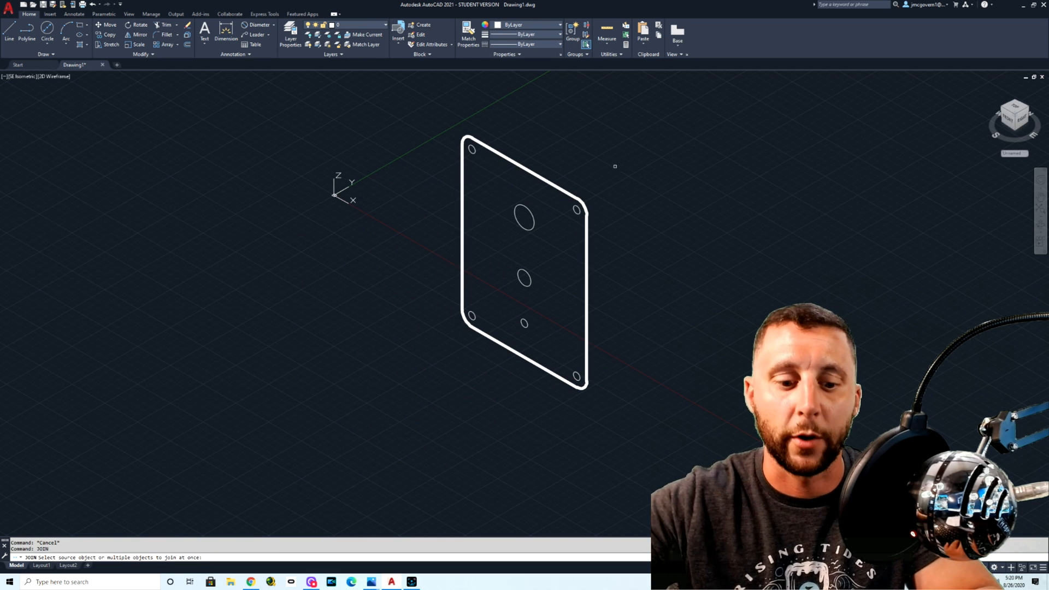
{"action": "left_click", "coordinate": [564, 188]}
{"action": "left_click", "coordinate": [585, 213]}
{"action": "left_click", "coordinate": [585, 218]}
{"action": "left_click", "coordinate": [585, 224]}
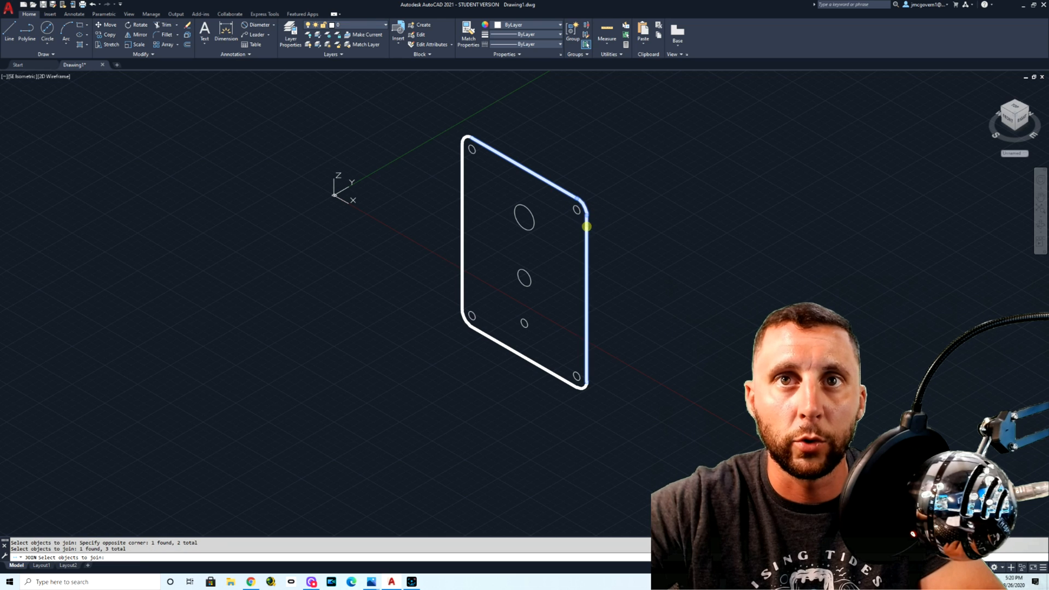
{"action": "left_click", "coordinate": [464, 134]}
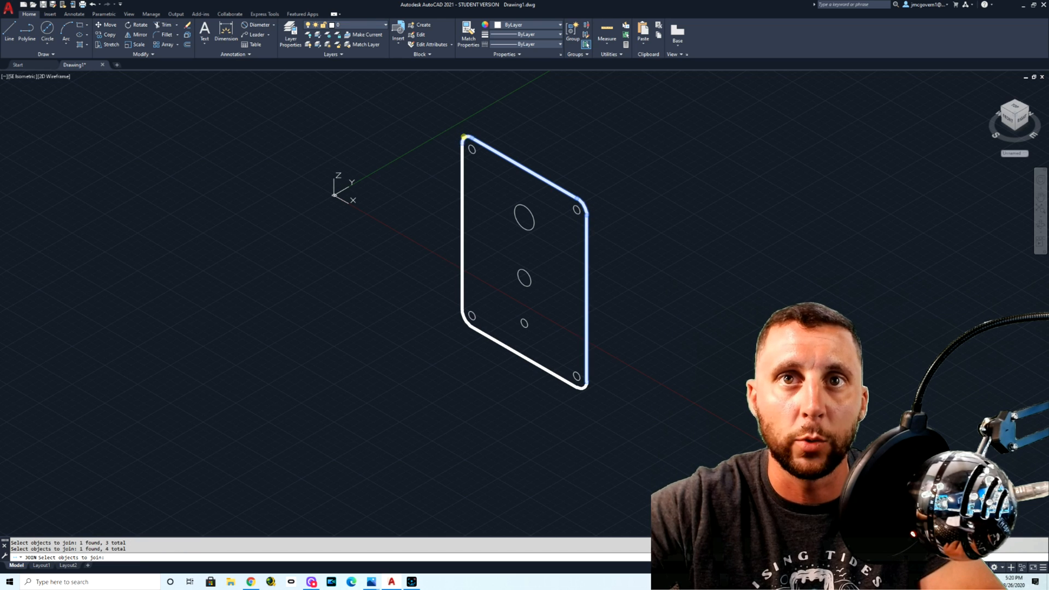
{"action": "left_click", "coordinate": [461, 159]}
{"action": "left_click", "coordinate": [464, 316]}
{"action": "left_click", "coordinate": [480, 330]}
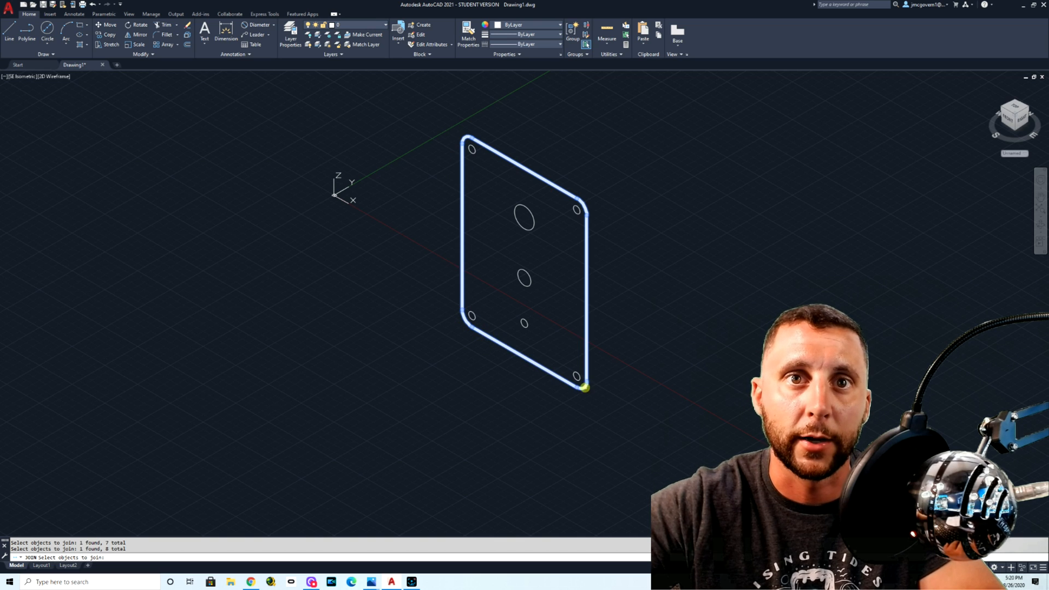
{"action": "key", "text": "Return"}
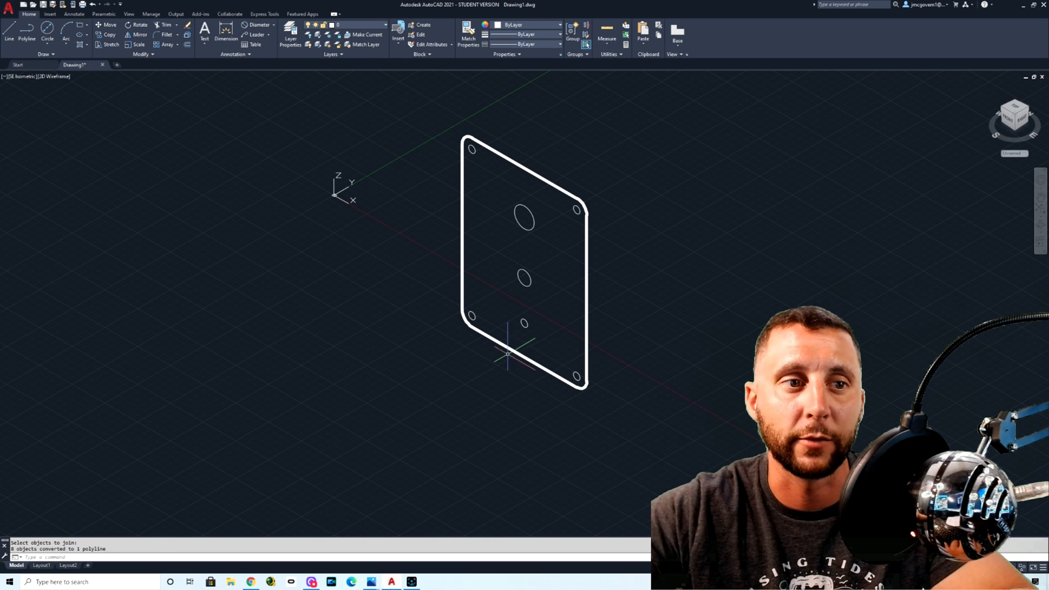
Step: Switch to the 3D Basics workspace and extrude the plate outline and all seven hole circles to a height of -.5
{"action": "left_click", "coordinate": [682, 145]}
{"action": "left_click", "coordinate": [367, 389]}
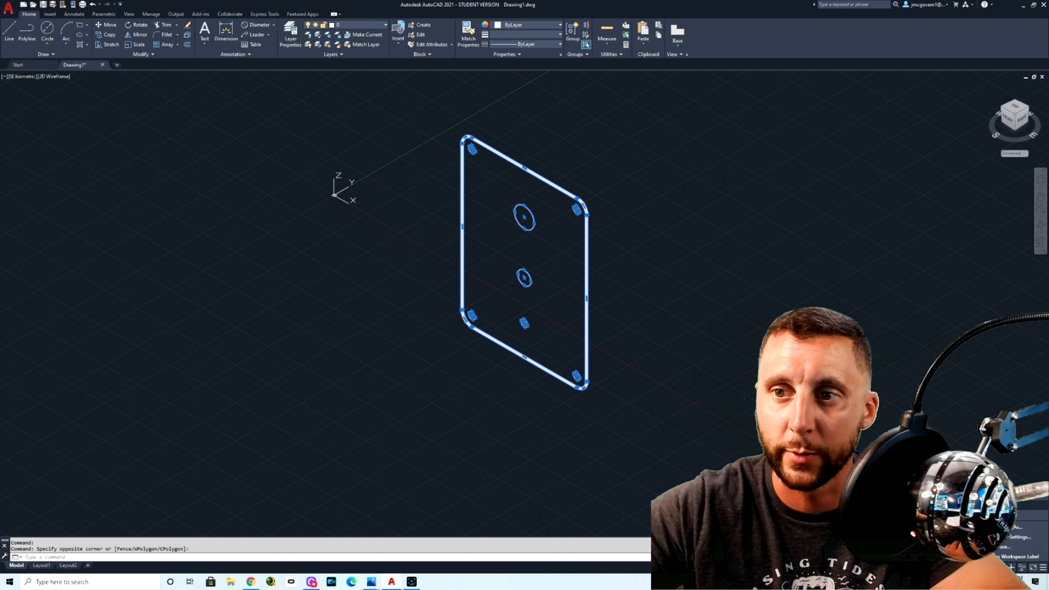
{"action": "left_click", "coordinate": [995, 505]}
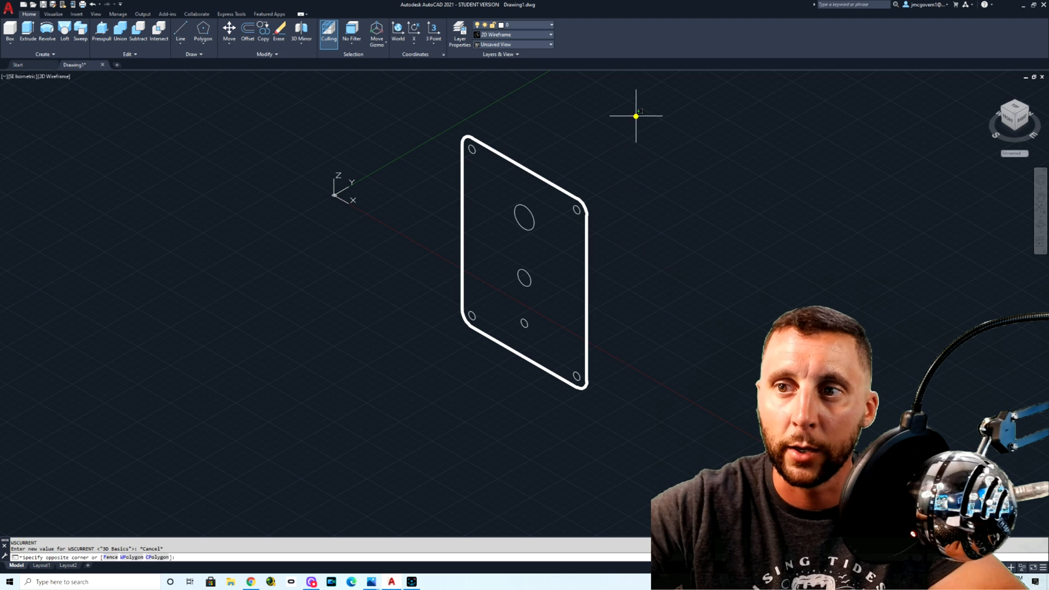
{"action": "left_click", "coordinate": [635, 114]}
{"action": "left_click", "coordinate": [377, 416]}
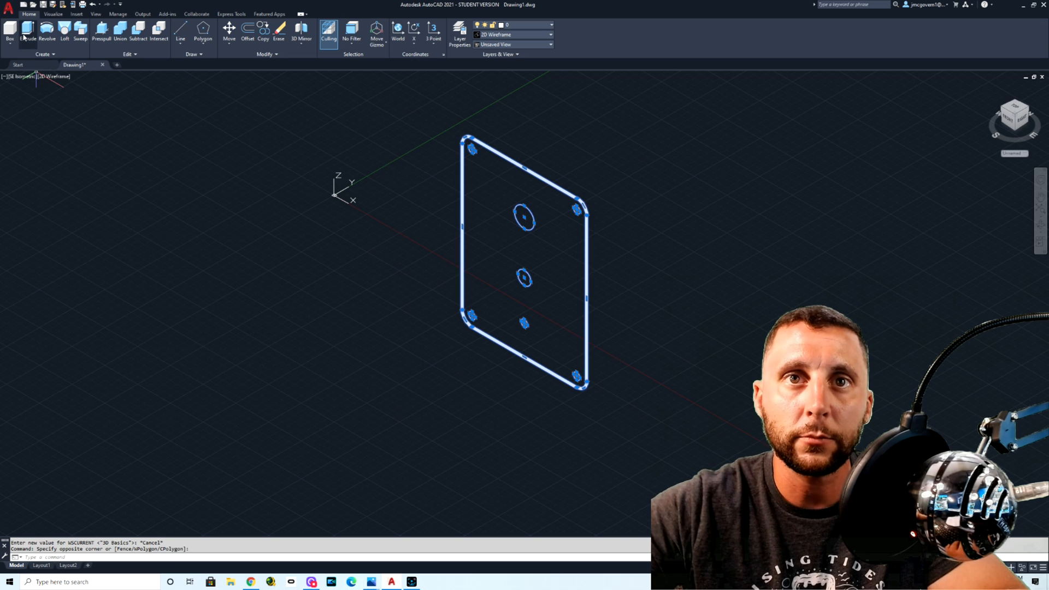
{"action": "left_click", "coordinate": [28, 28]}
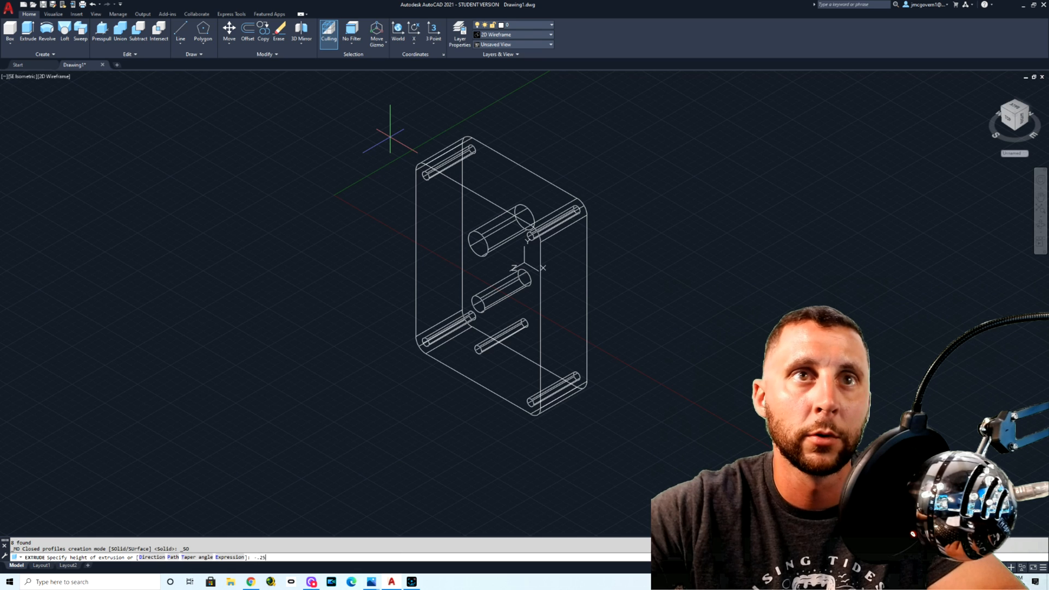
{"action": "key", "text": "Return"}
Step: Preview the extruded plate in the Conceptual visual style and return to 2D Wireframe
{"action": "middle_click_drag", "start_coordinate": [708, 234], "coordinate": [585, 280]}
{"action": "left_click", "coordinate": [55, 77]}
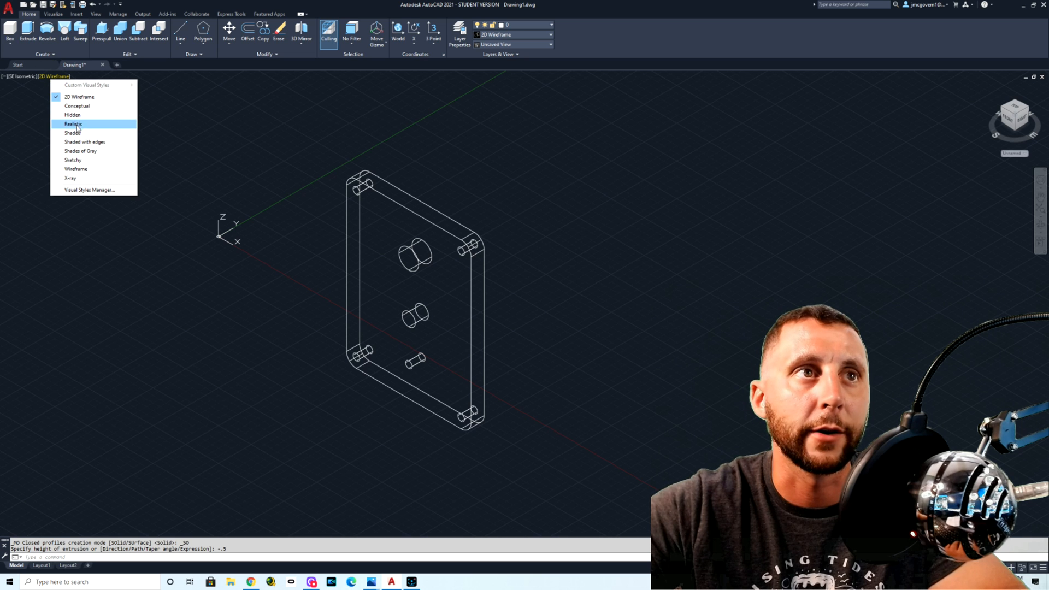
{"action": "left_click", "coordinate": [77, 105]}
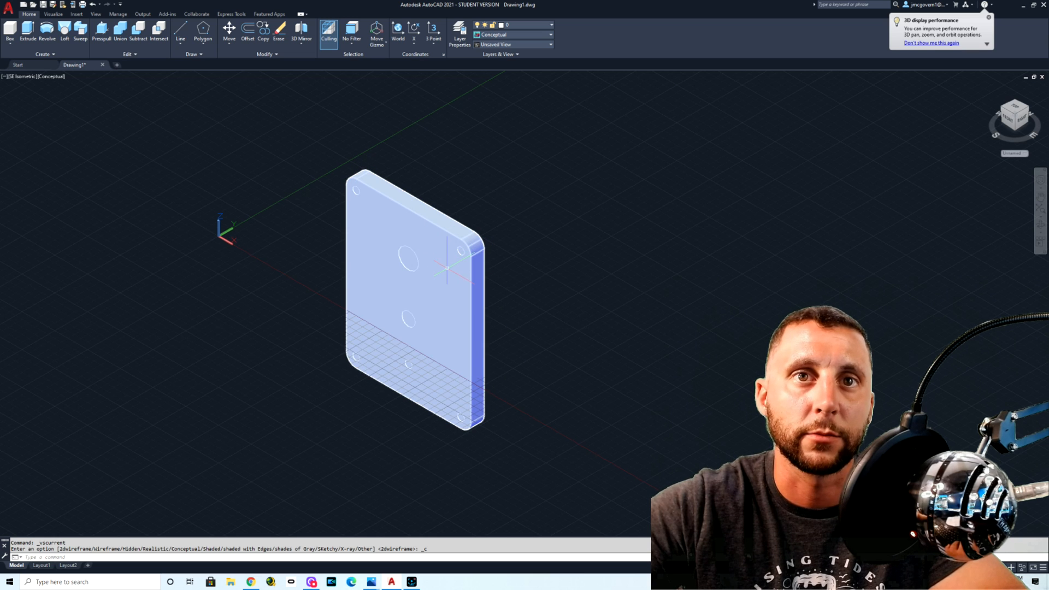
{"action": "mouse_move", "coordinate": [447, 268]}
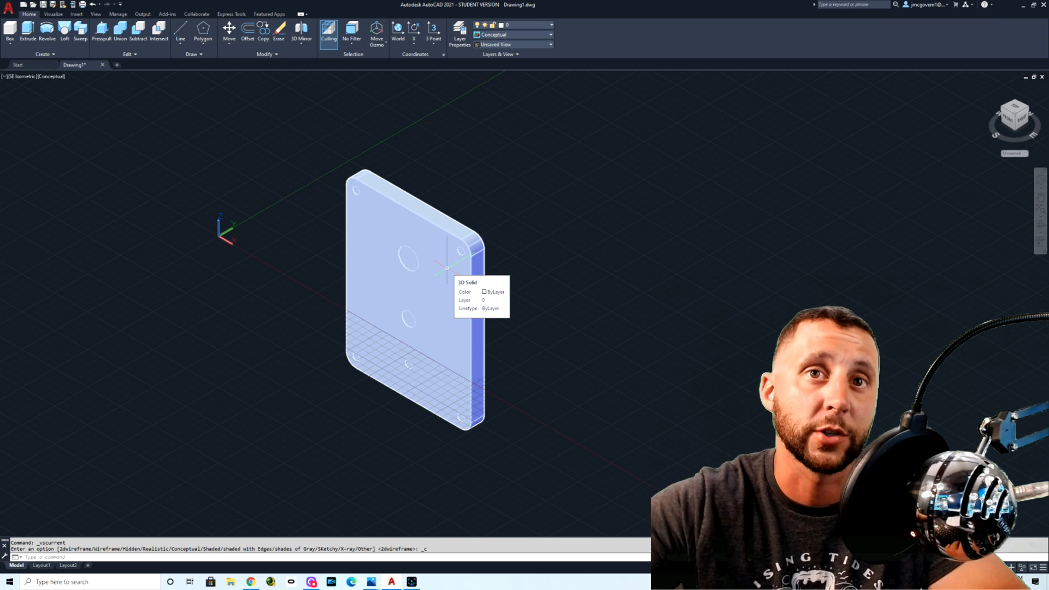
{"action": "key", "text": "Escape"}
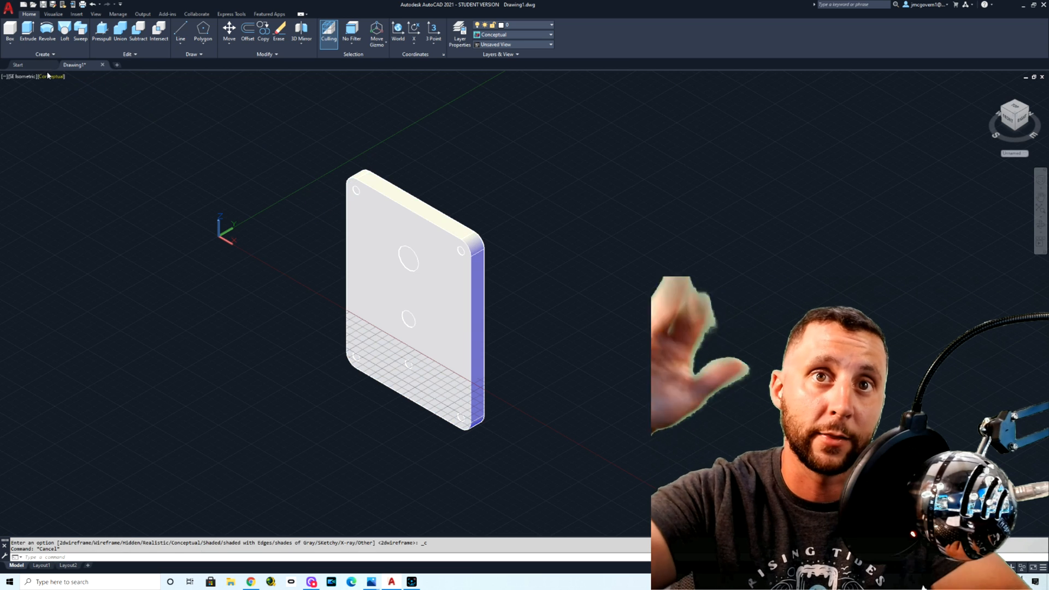
{"action": "left_click", "coordinate": [44, 85]}
{"action": "left_click", "coordinate": [51, 78]}
{"action": "left_click", "coordinate": [63, 94]}
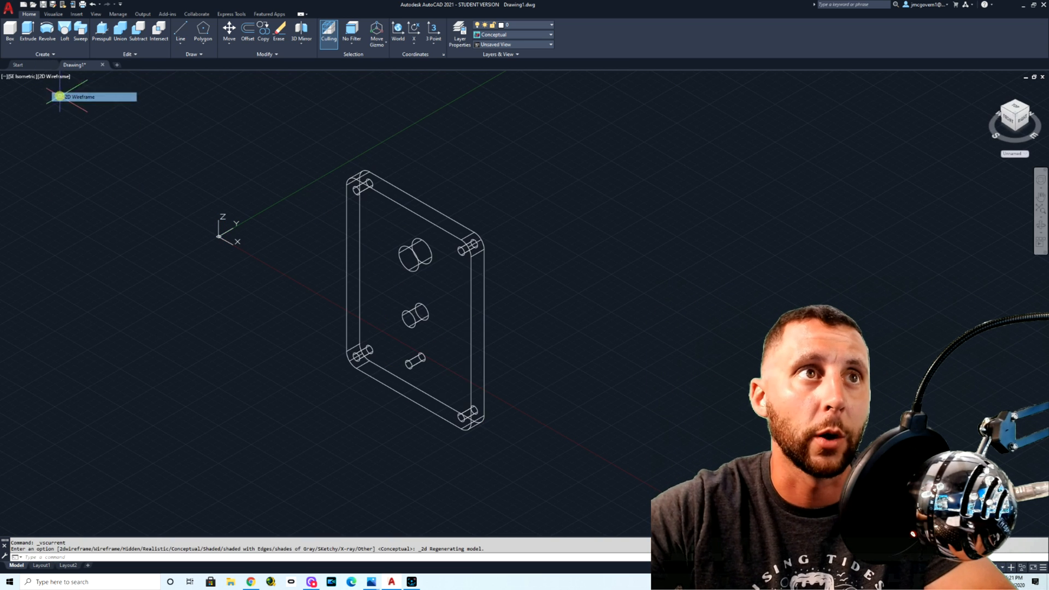
Step: Subtract the four corner cylinders and the large, middle and small center cylinders from the plate solid
{"action": "left_click", "coordinate": [138, 31]}
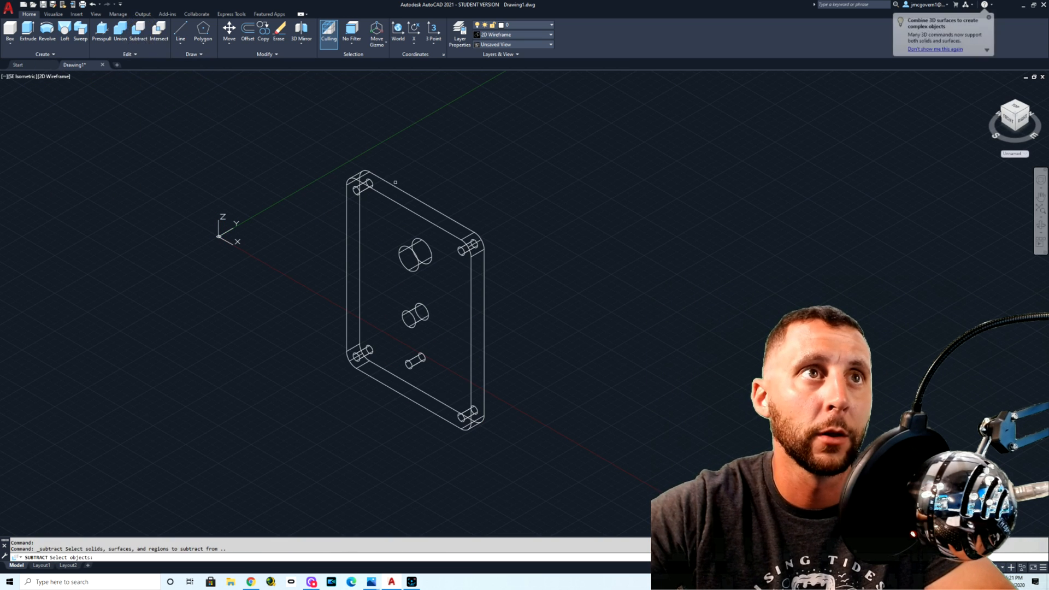
{"action": "left_click", "coordinate": [397, 202]}
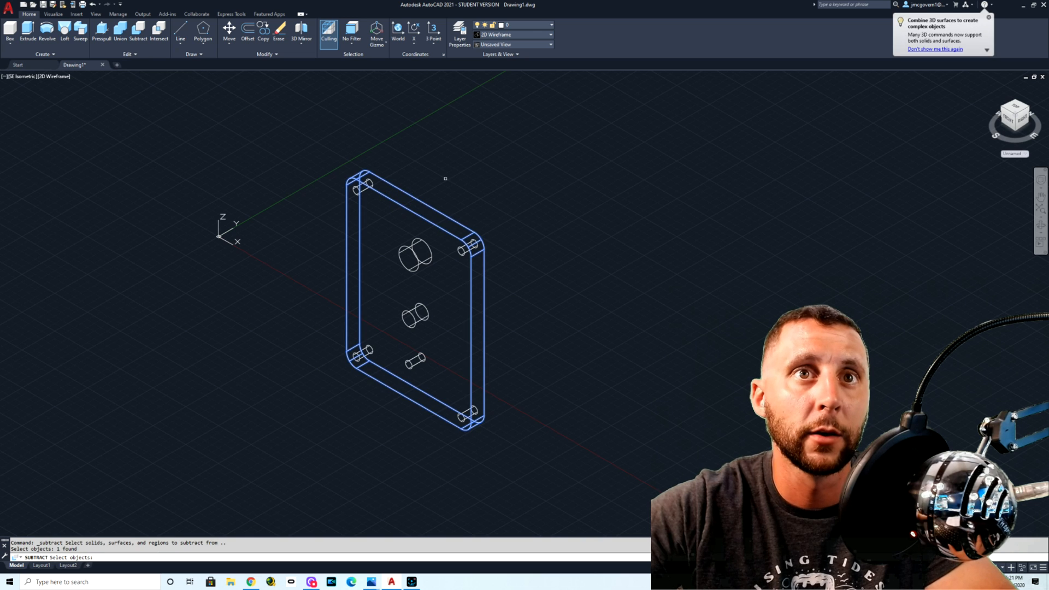
{"action": "key", "text": "Return"}
{"action": "left_click", "coordinate": [362, 186]}
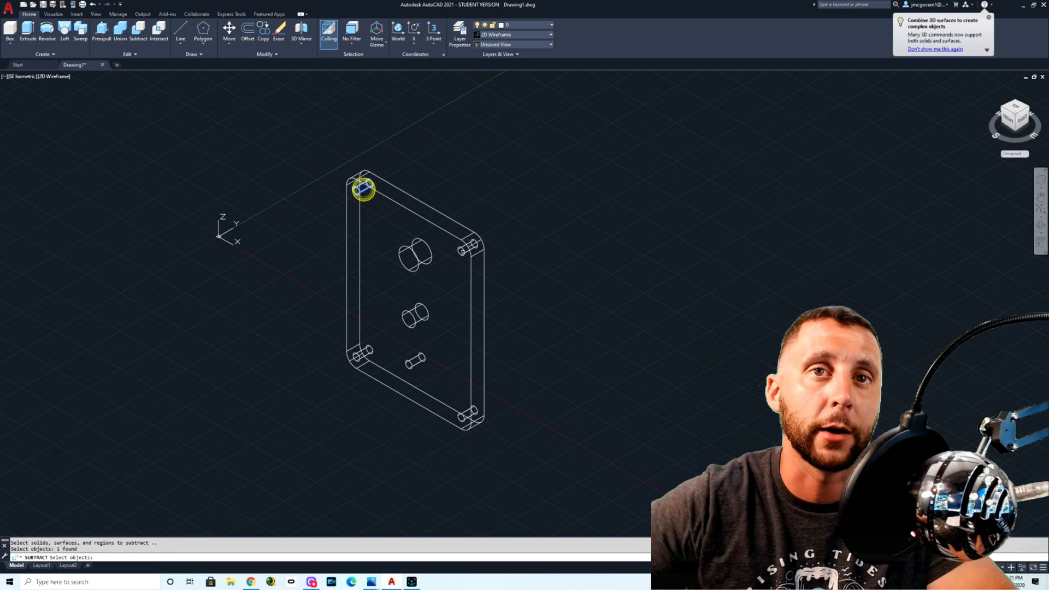
{"action": "left_click", "coordinate": [466, 247]}
{"action": "left_click", "coordinate": [429, 253]}
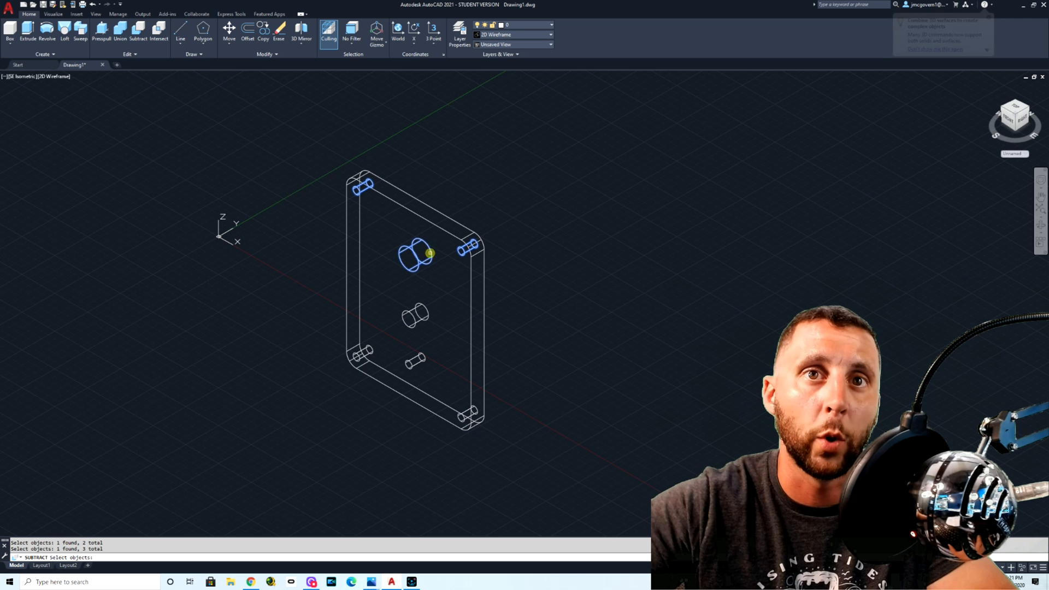
{"action": "left_click", "coordinate": [420, 305]}
{"action": "left_click", "coordinate": [422, 357]}
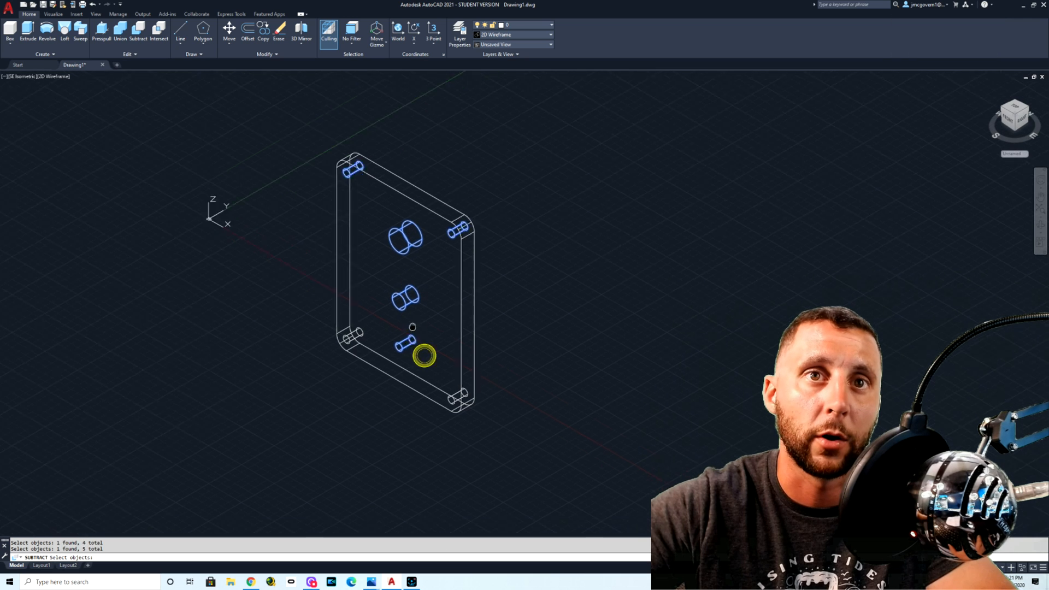
{"action": "middle_click_drag", "start_coordinate": [374, 355], "coordinate": [333, 291]}
{"action": "left_click", "coordinate": [332, 286]}
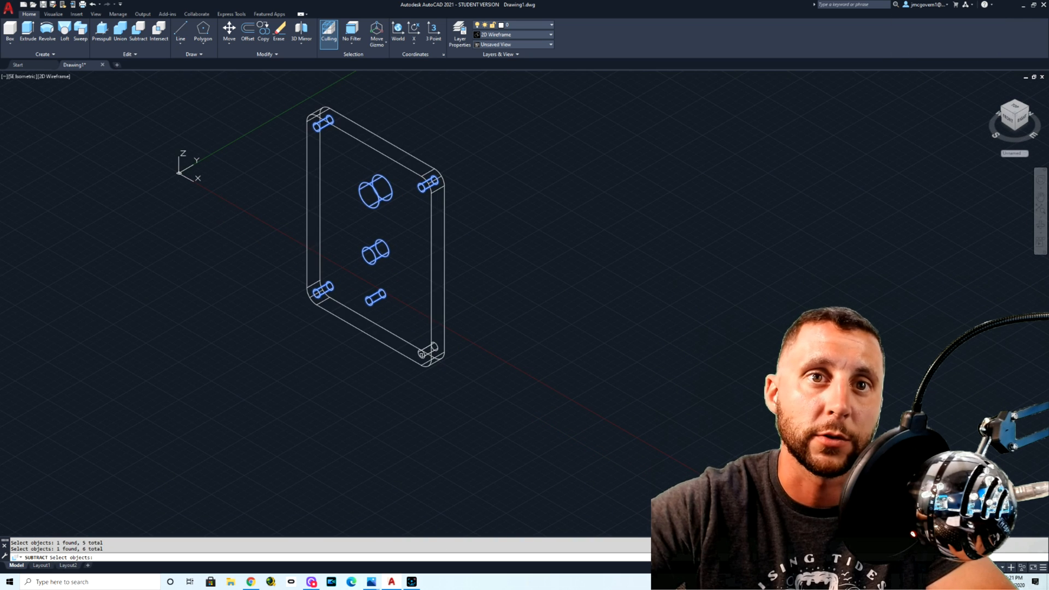
{"action": "left_click", "coordinate": [420, 354]}
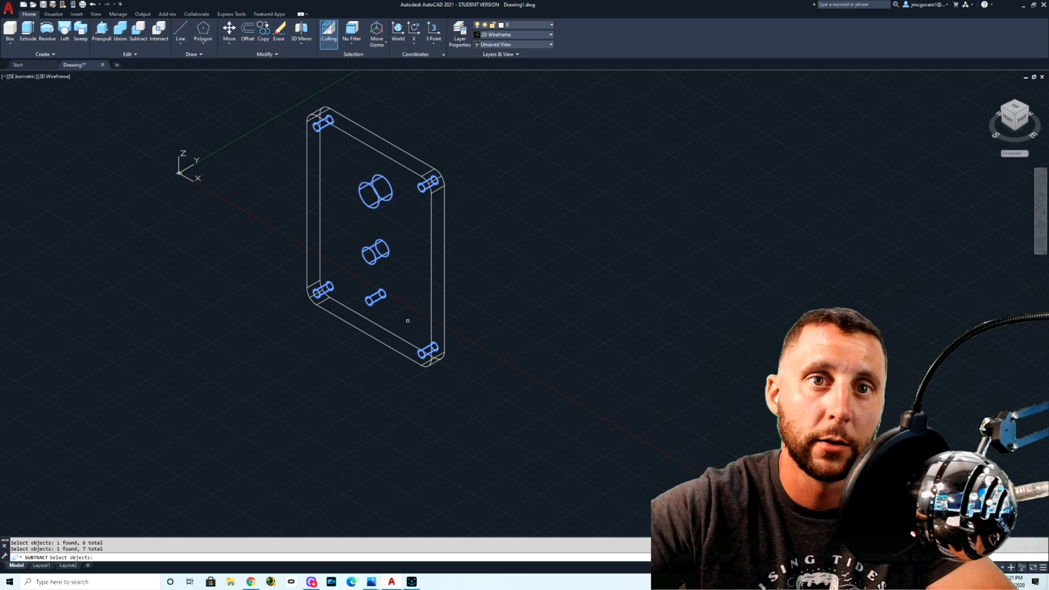
{"action": "key", "text": "Return"}
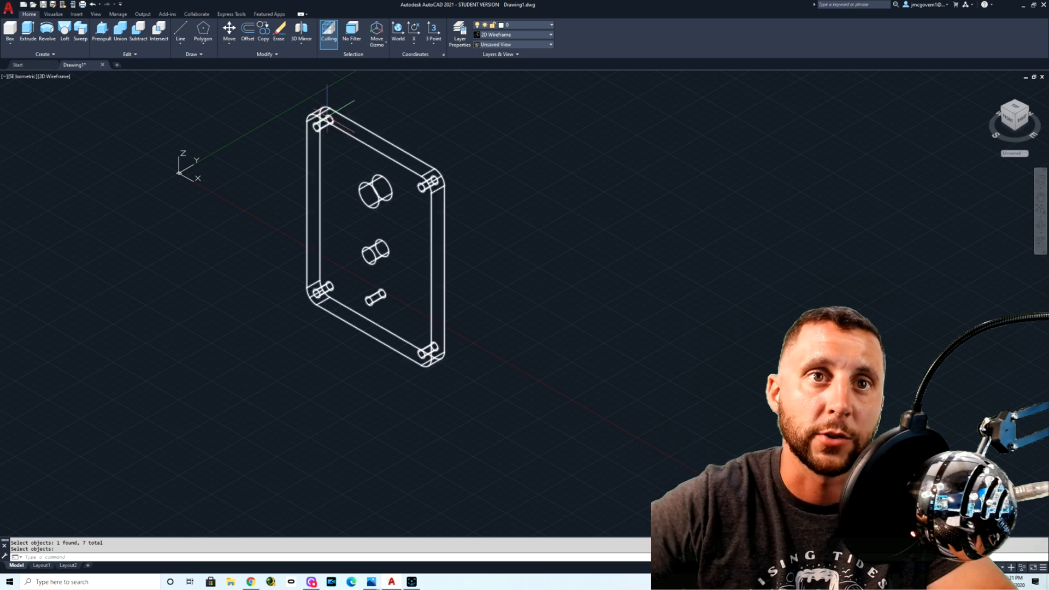
Step: Apply the Conceptual visual style, orbit around the plate to inspect its holes, and restore the SE Isometric view
{"action": "left_click", "coordinate": [59, 77]}
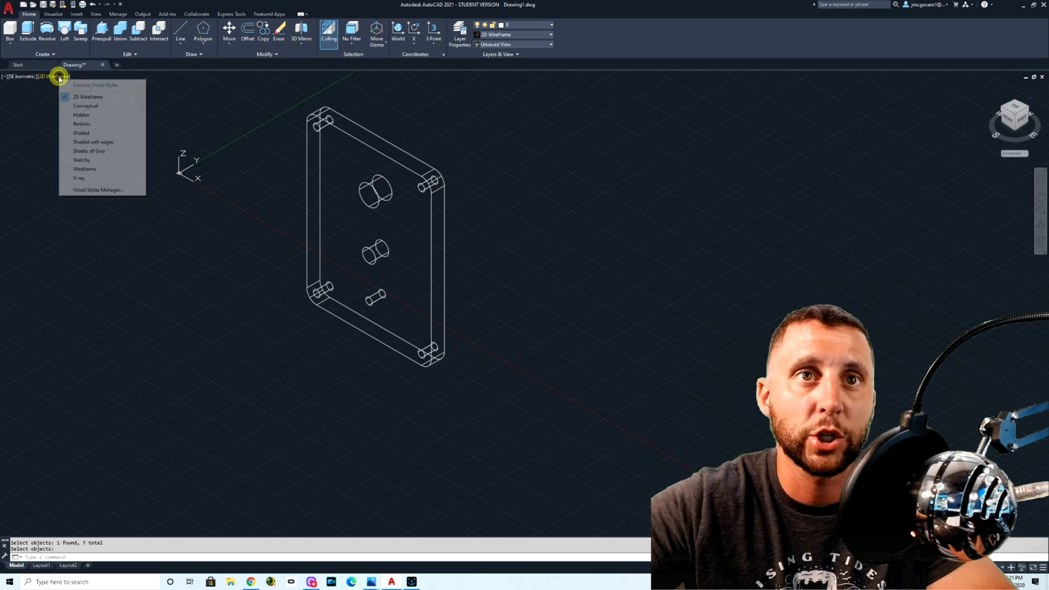
{"action": "left_click", "coordinate": [86, 105]}
{"action": "mouse_move", "coordinate": [431, 278]}
{"action": "middle_mouse_down", "text": "shift"}
{"action": "mouse_move", "coordinate": [464, 253]}
{"action": "mouse_move", "coordinate": [583, 268]}
{"action": "mouse_move", "coordinate": [378, 305]}
{"action": "mouse_move", "coordinate": [525, 297]}
{"action": "middle_mouse_up", "text": "shift"}
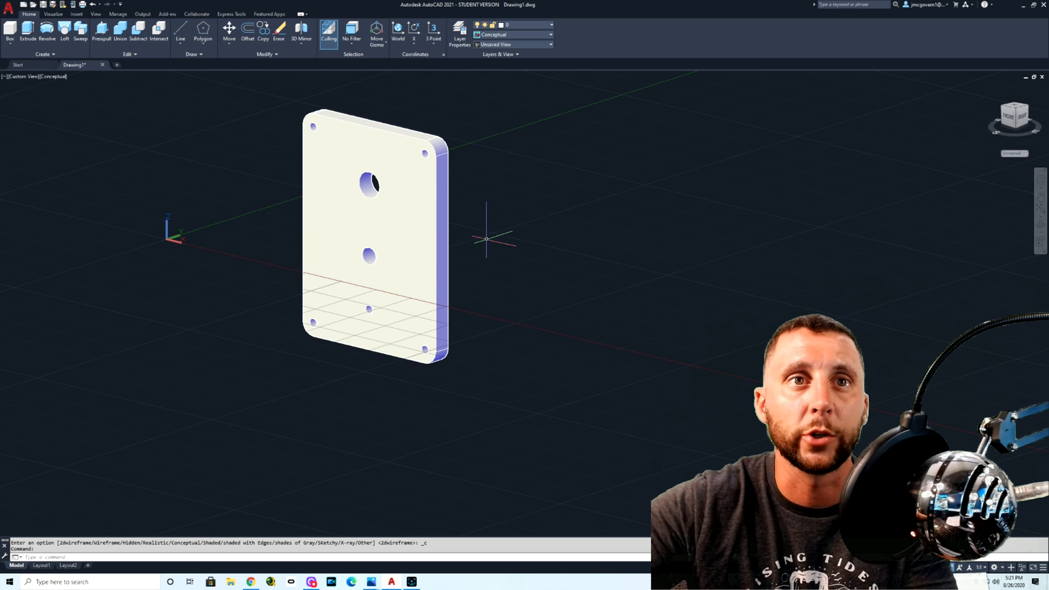
{"action": "left_click", "coordinate": [1015, 111]}
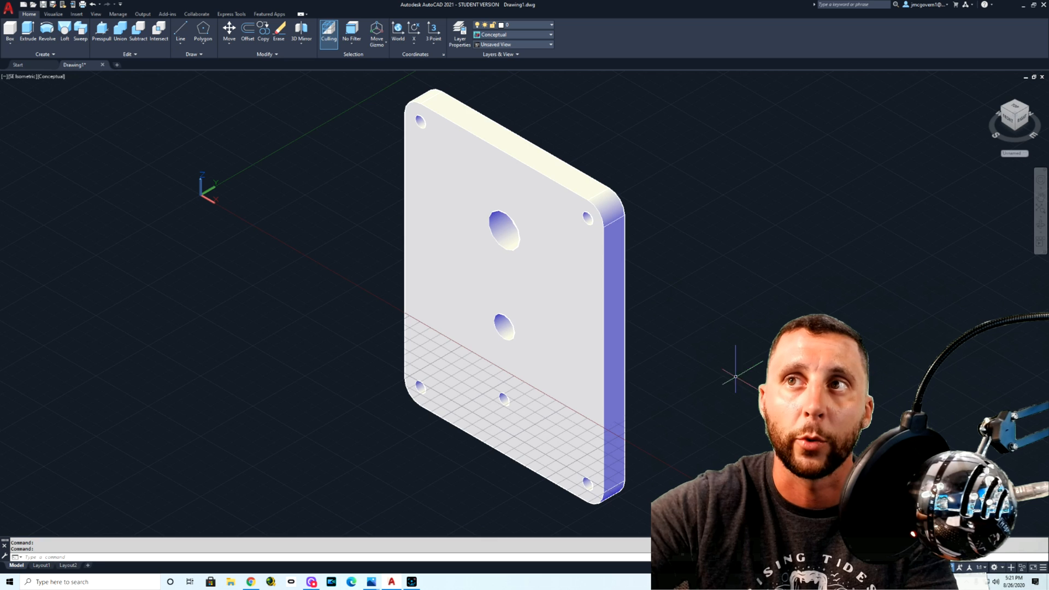